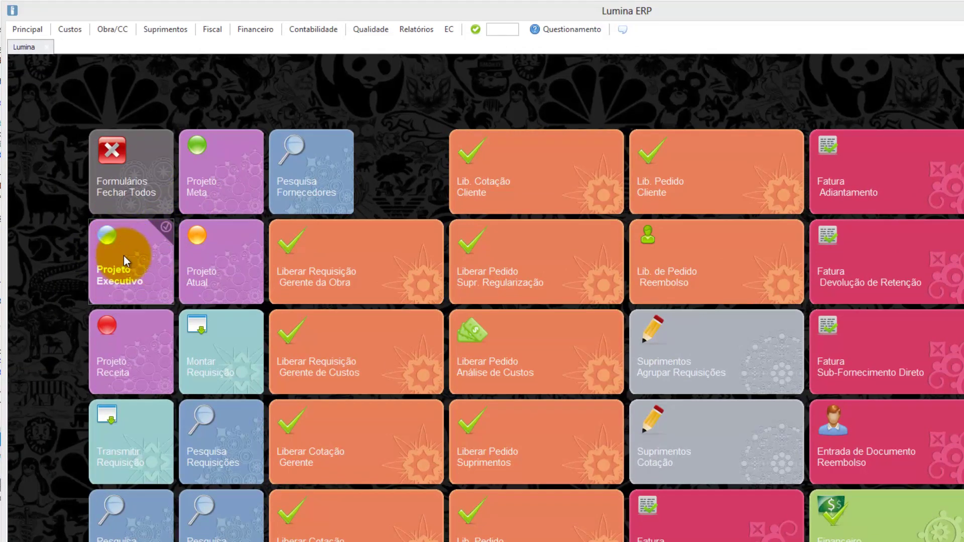
# - Open Projeto Executivo and expand the 01.01 CUSTO INDIRETO and 01.02 CUSTO DIRETO groups in the WBS
pyautogui.click(124, 271)
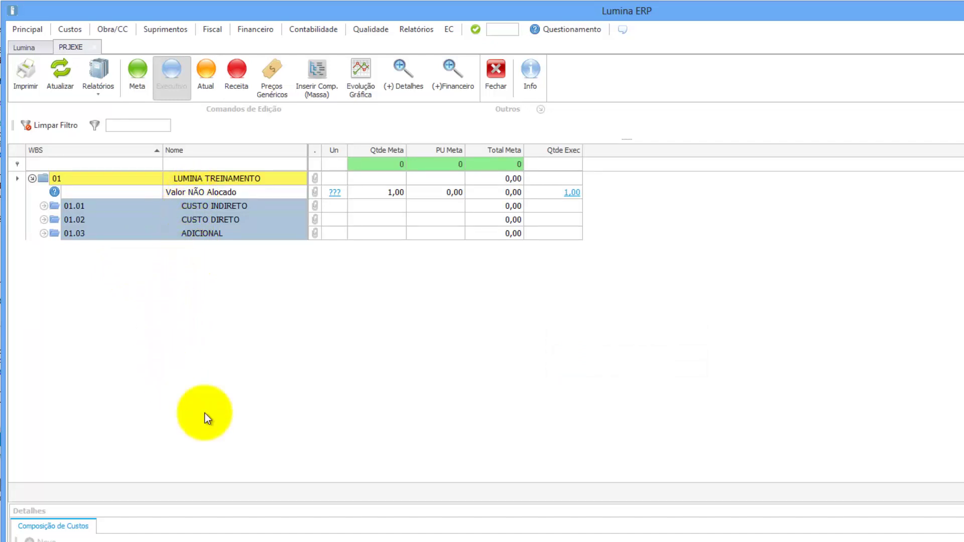
pyautogui.click(44, 206)
pyautogui.click(43, 274)
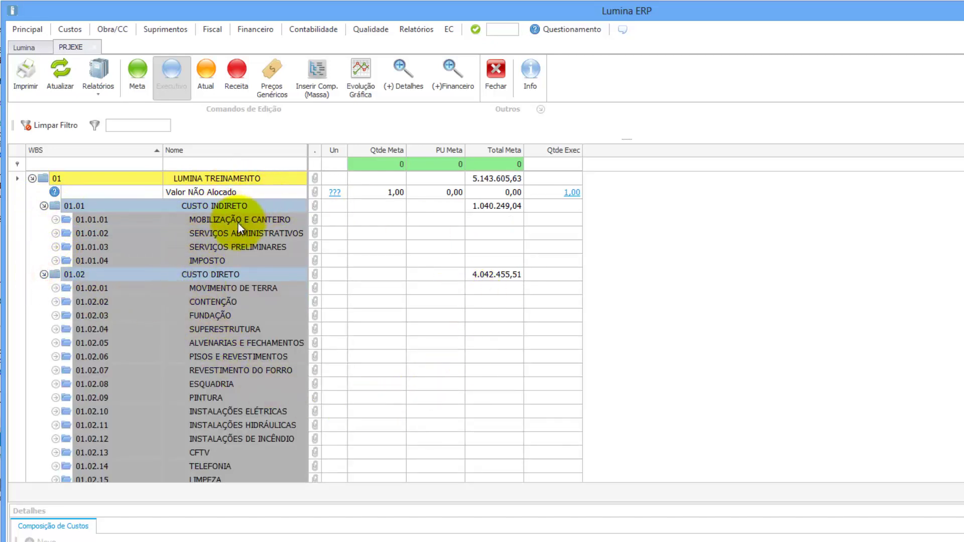
# - Collapse the entire LUMINA TREINAMENTO tree, and expand it to level 01 only
pyautogui.rightClick(238, 179)
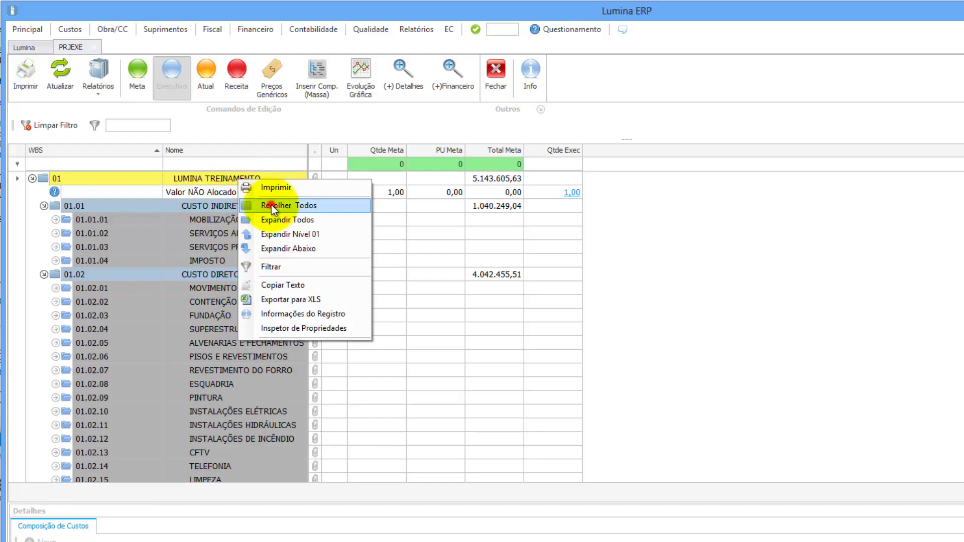
pyautogui.click(271, 205)
pyautogui.rightClick(258, 180)
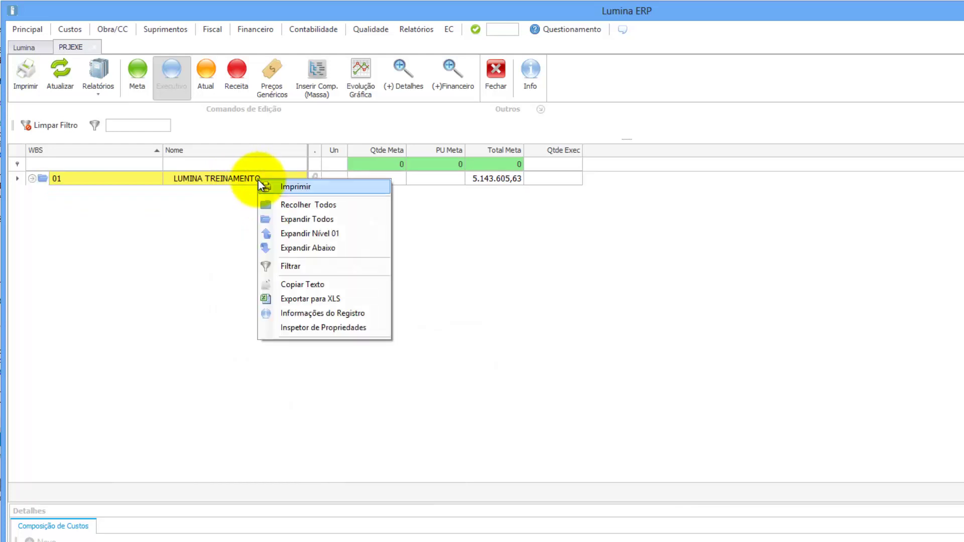
pyautogui.click(291, 234)
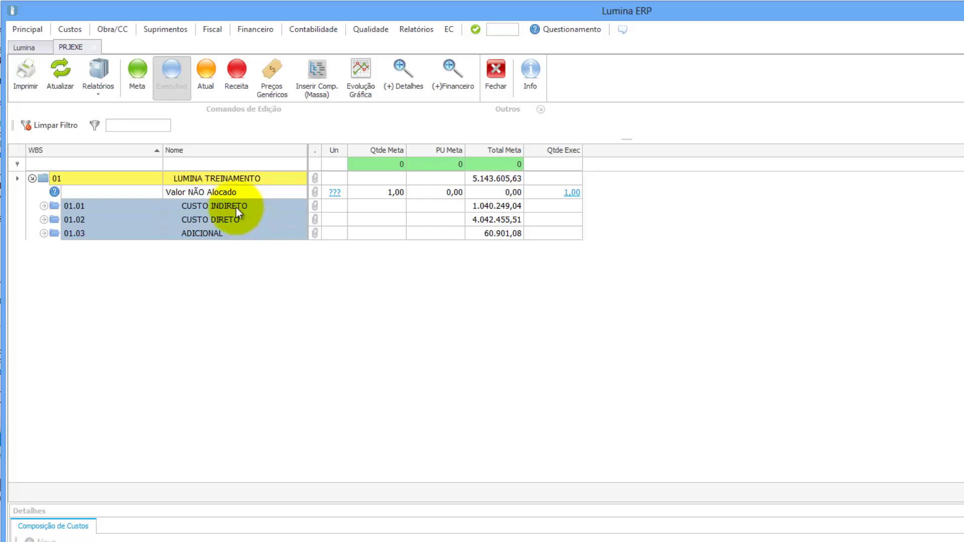
# - Expand every level of the LUMINA TREINAMENTO tree, and return it to the level 01 view
pyautogui.rightClick(197, 177)
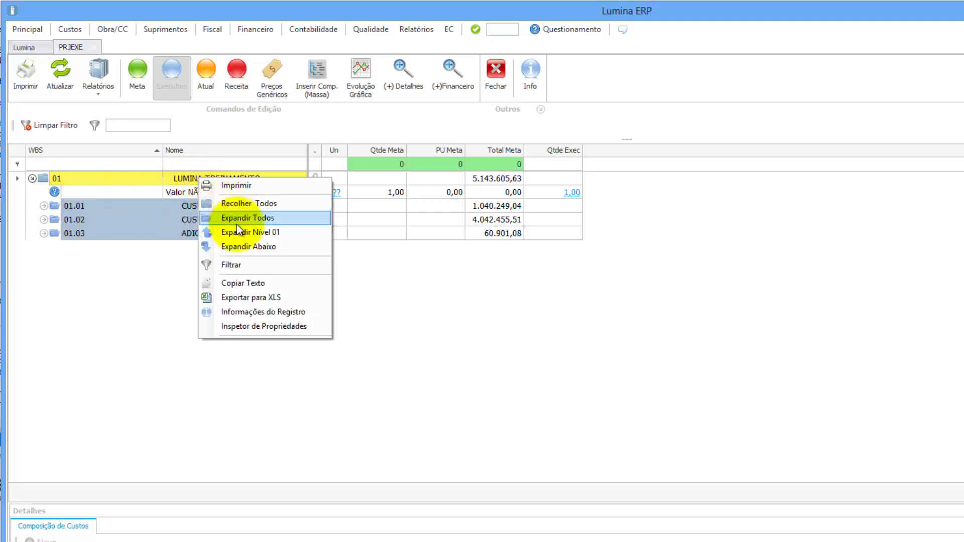
pyautogui.click(249, 219)
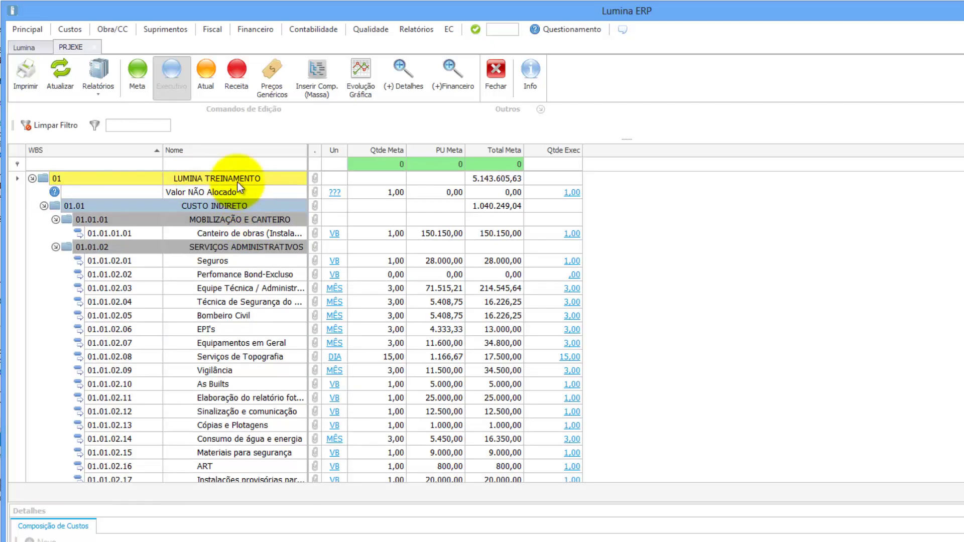
pyautogui.rightClick(237, 180)
pyautogui.click(256, 232)
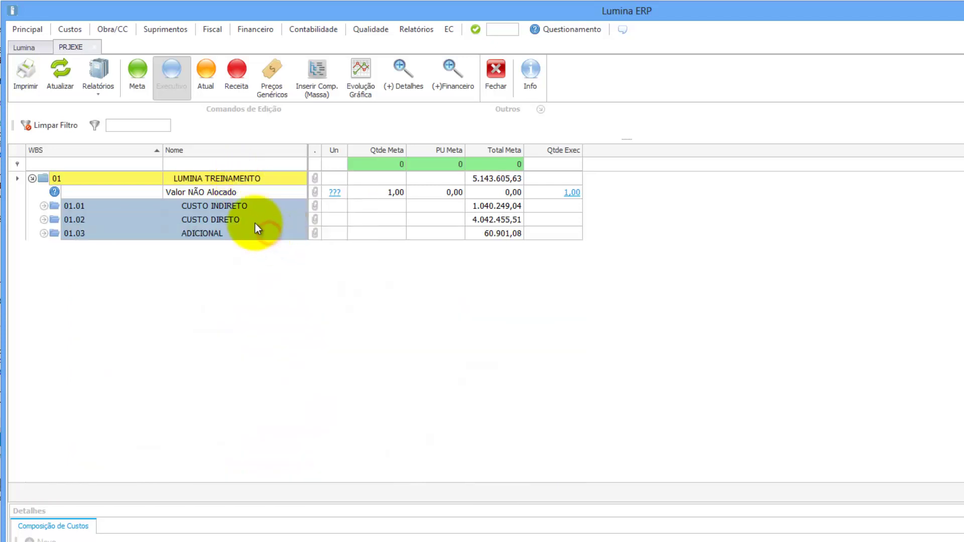
# - Expand everything below the 01.02 CUSTO DIRETO group
pyautogui.rightClick(195, 219)
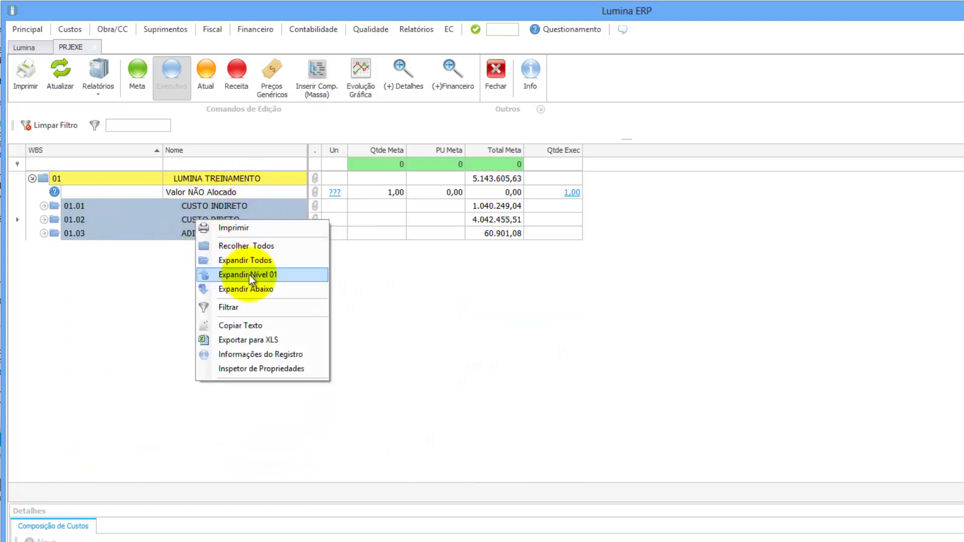
pyautogui.click(260, 289)
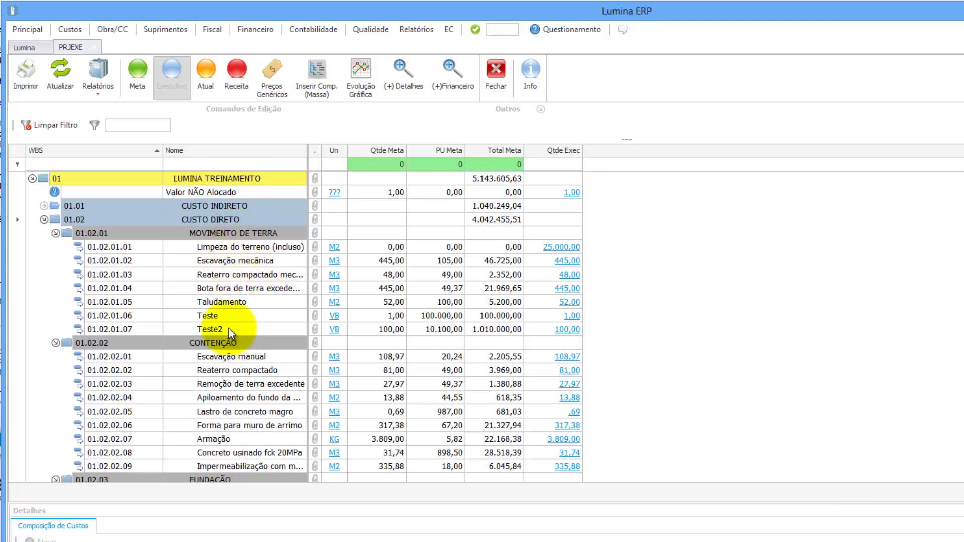
# - Filter the WBS tree by the term ARMAÇÃO
pyautogui.click(126, 123)
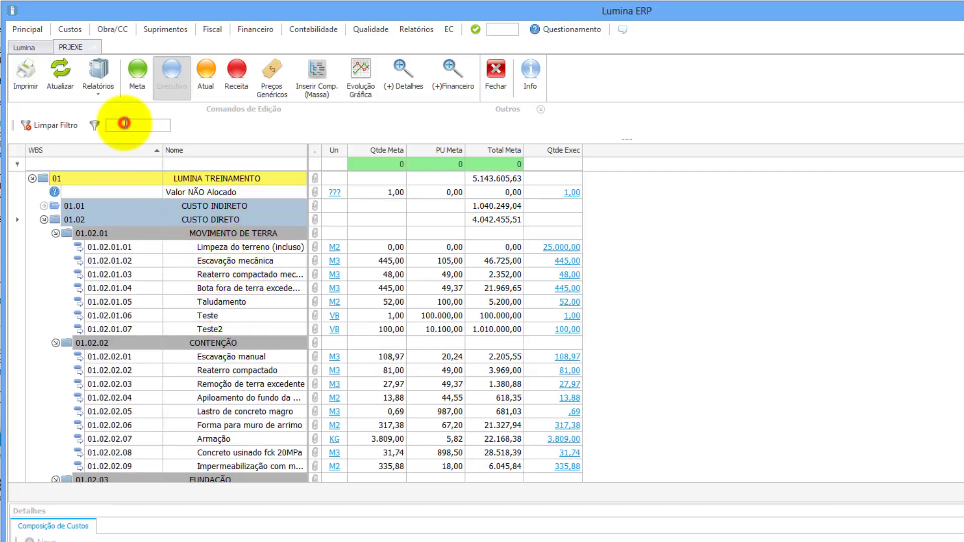
pyautogui.write('ARMACC')
pyautogui.write('ÃO')
pyautogui.press('BackSpace')
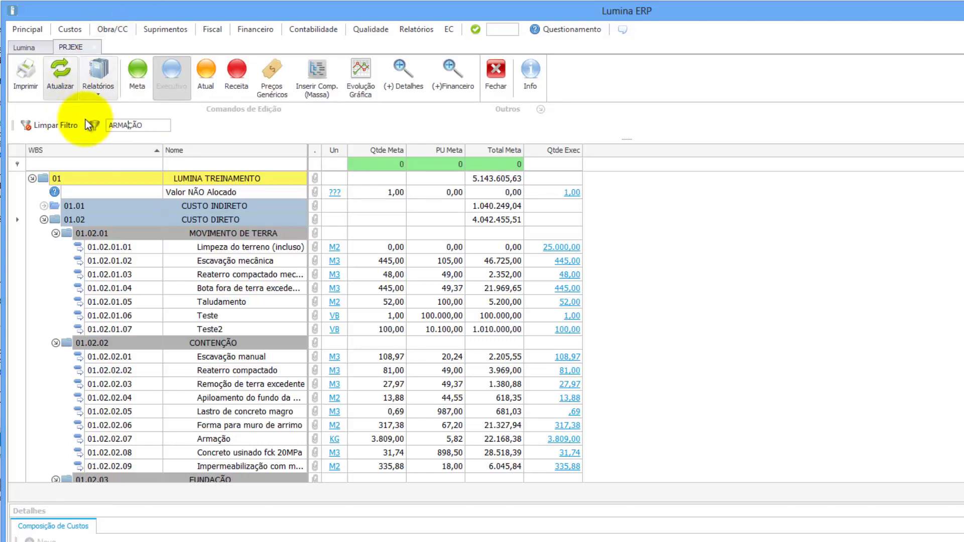
pyautogui.click(137, 124)
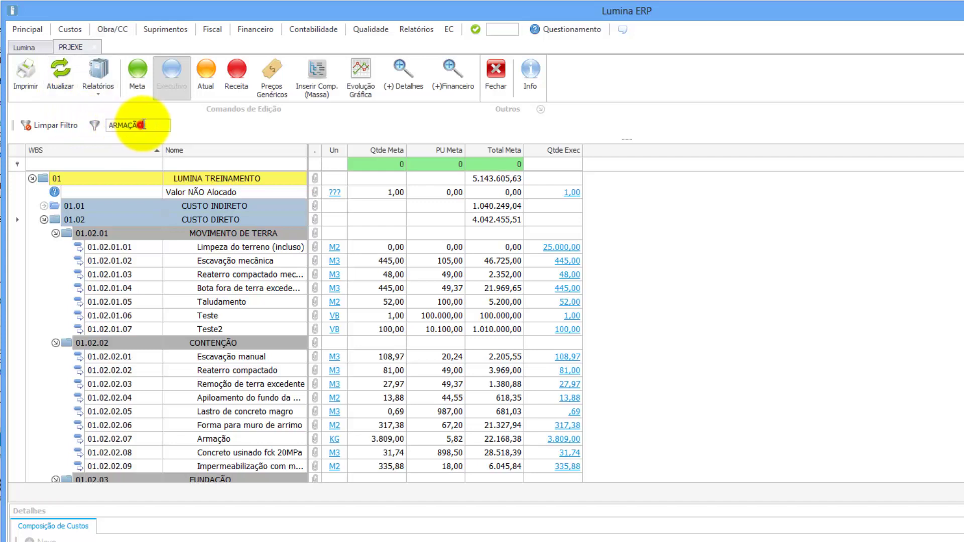
pyautogui.press('Return')
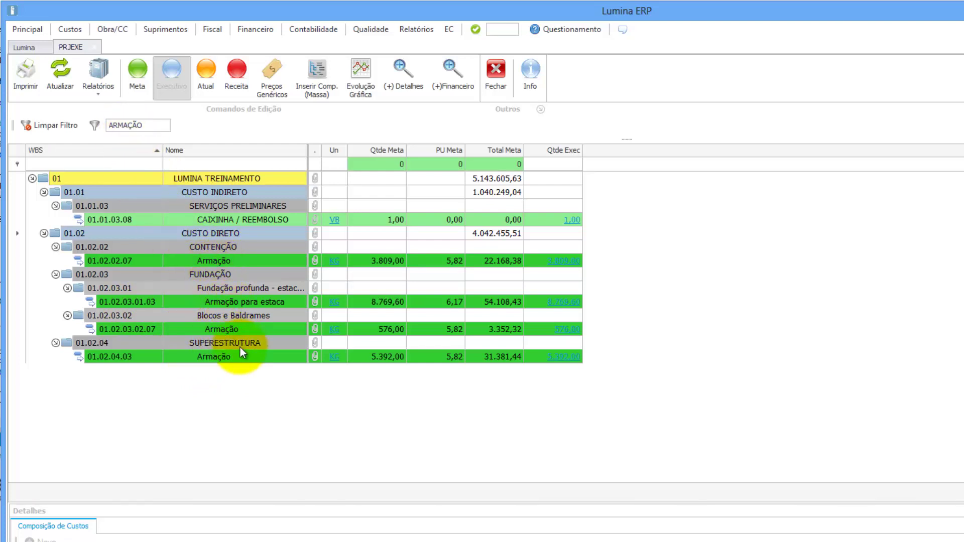
# - Enlarge the cost composition of 01.01.03.08 CAIXINHA / REEMBOLSO and filter its materials by ARMA
pyautogui.click(225, 219)
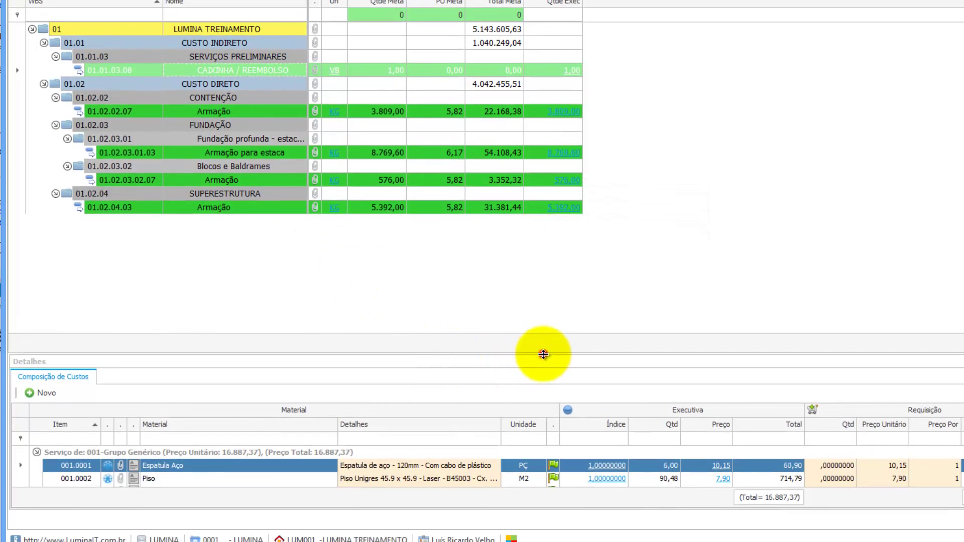
pyautogui.moveTo(543, 356); pyautogui.dragTo(544, 308)
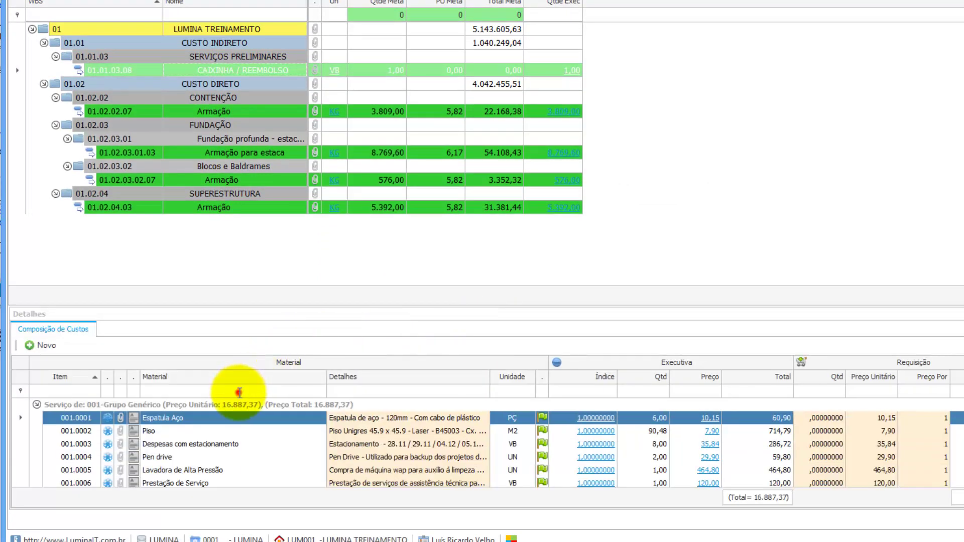
pyautogui.click(238, 391)
pyautogui.write('AR')
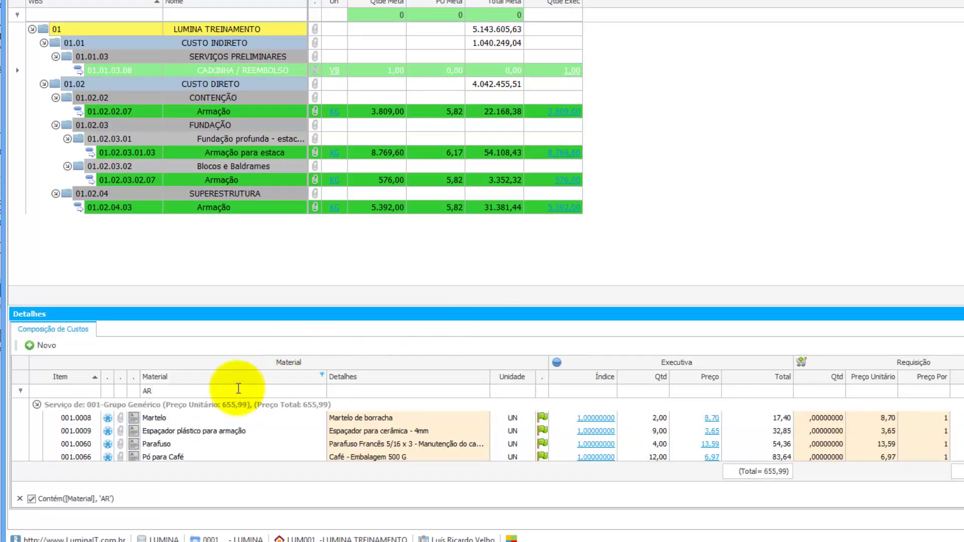
pyautogui.write('MA')
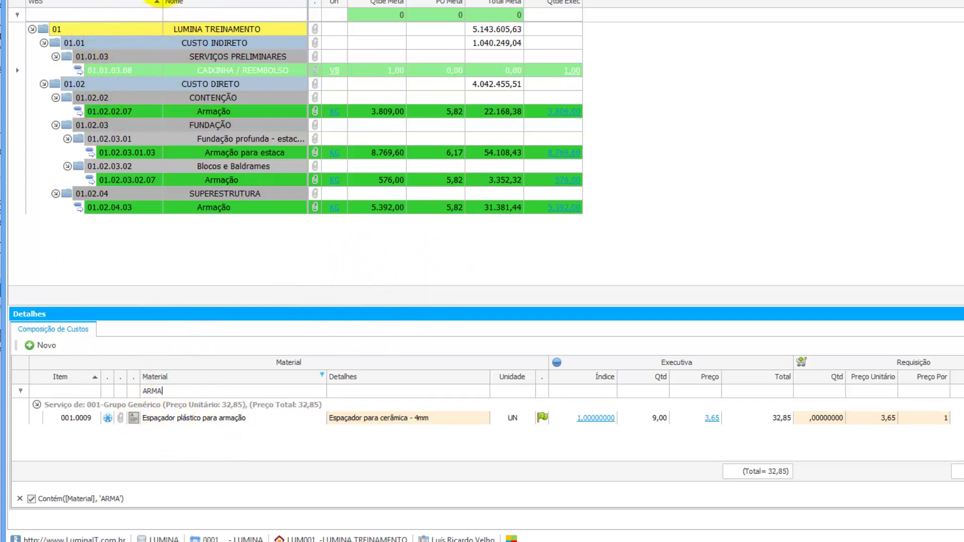
# - Clear the WBS filter and reduce the tree to the level 01 groups
pyautogui.click(48, 0)
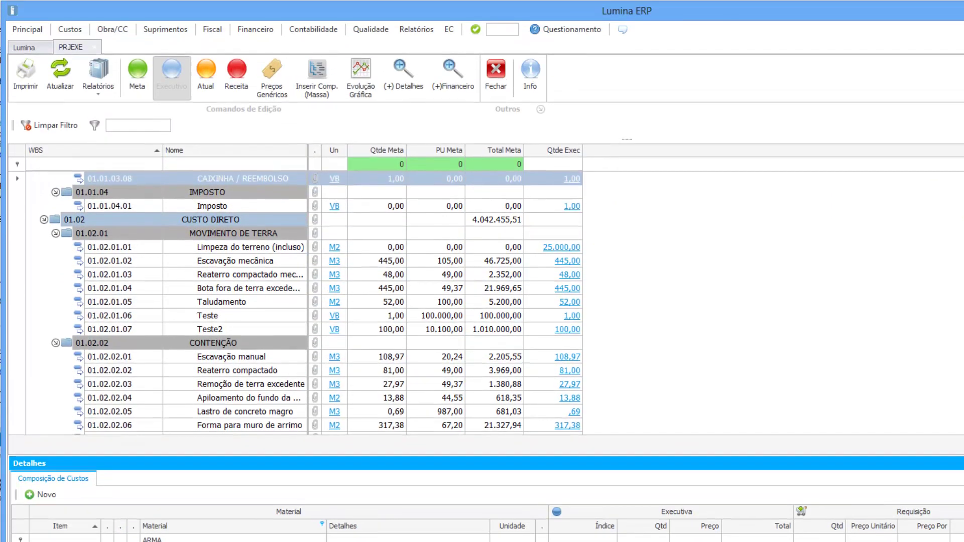
pyautogui.scroll(8, 256, 237)
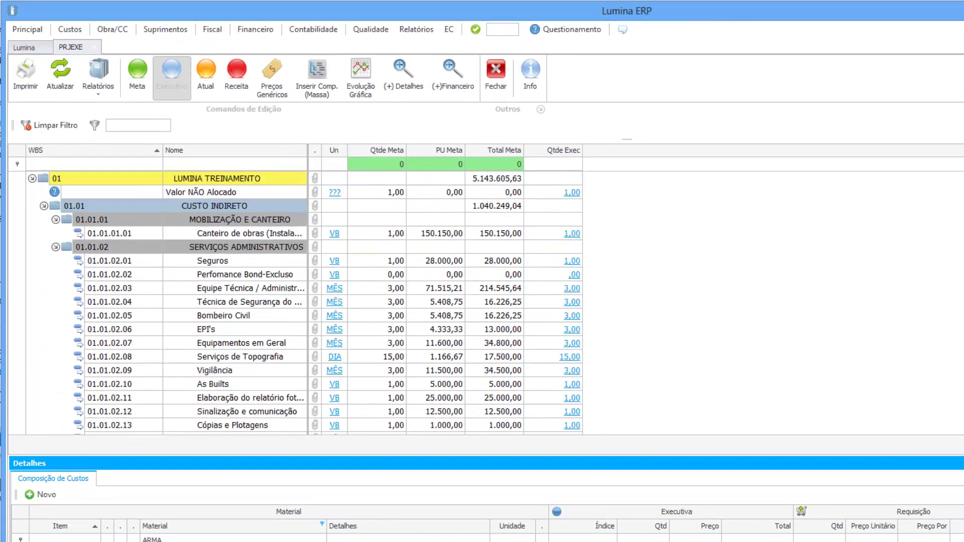
pyautogui.click(215, 206)
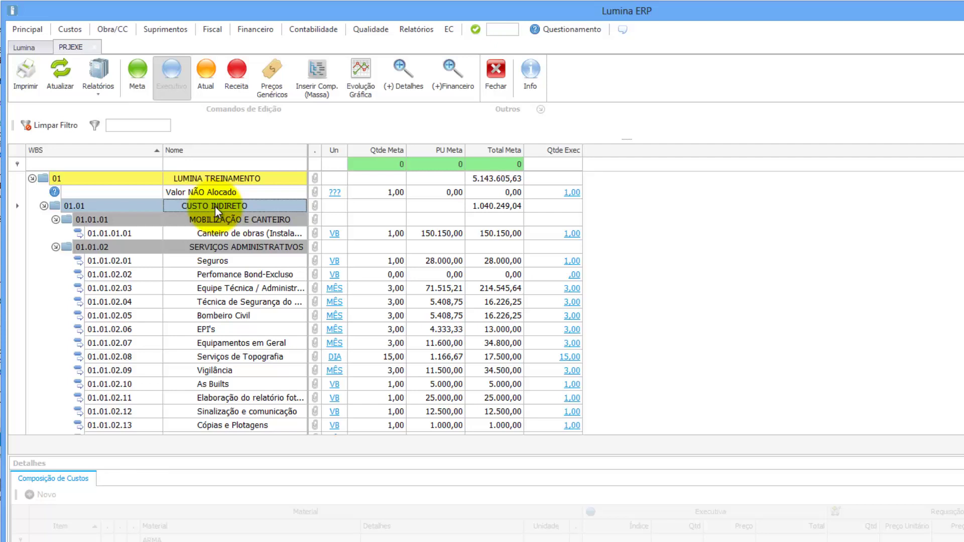
pyautogui.click(43, 205)
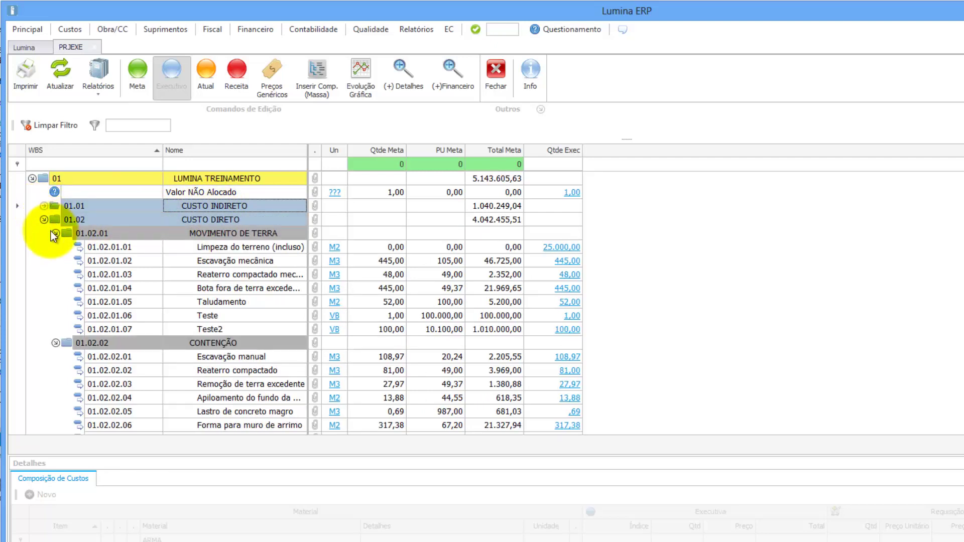
pyautogui.rightClick(188, 220)
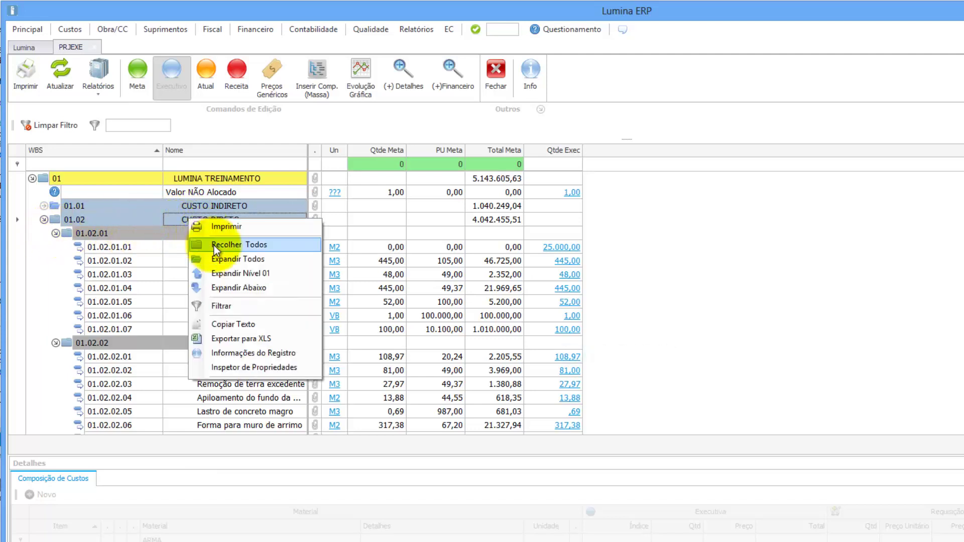
pyautogui.click(232, 273)
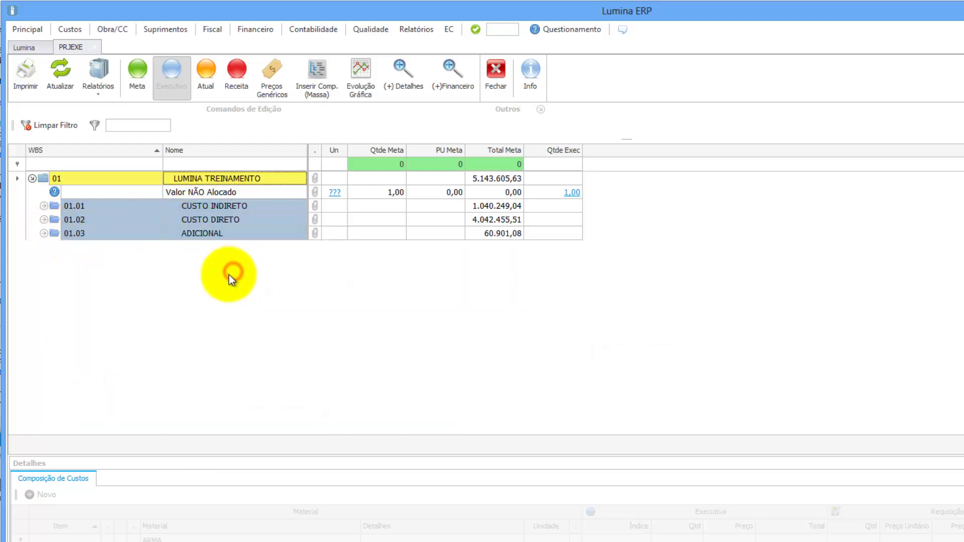
# - Show the cost composition of Revestimentos under CUSTO DIRETO, PISOS E REVESTIMENTOS, and remove its material filter
pyautogui.click(44, 220)
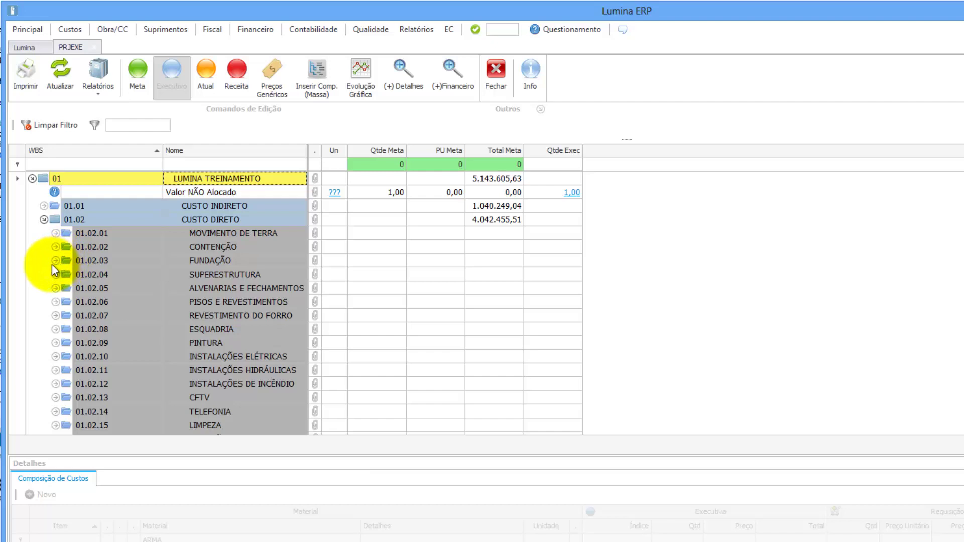
pyautogui.click(56, 302)
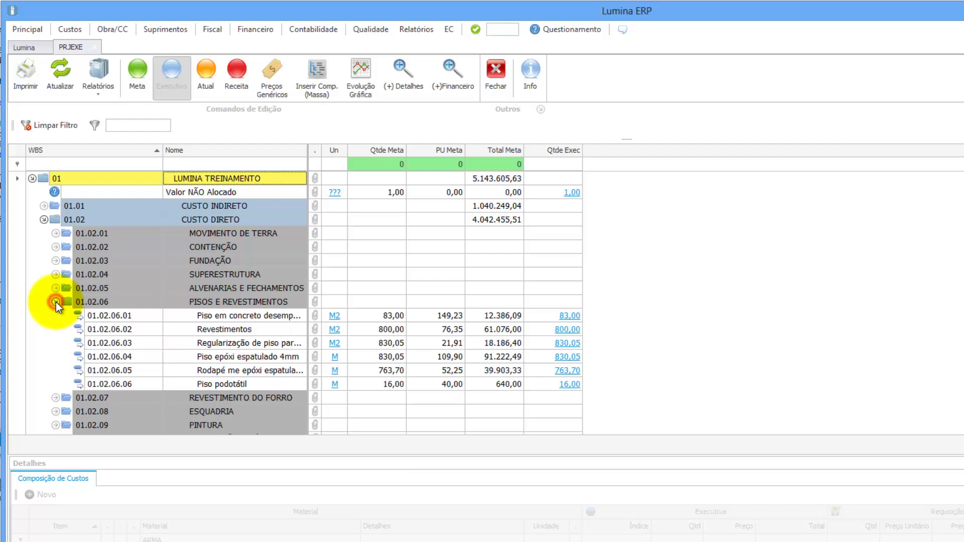
pyautogui.click(200, 332)
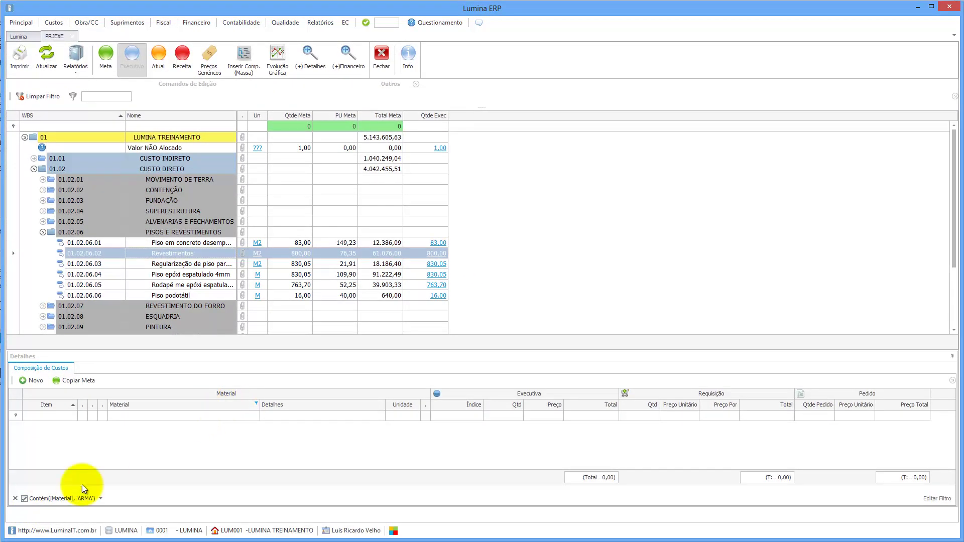
pyautogui.click(15, 498)
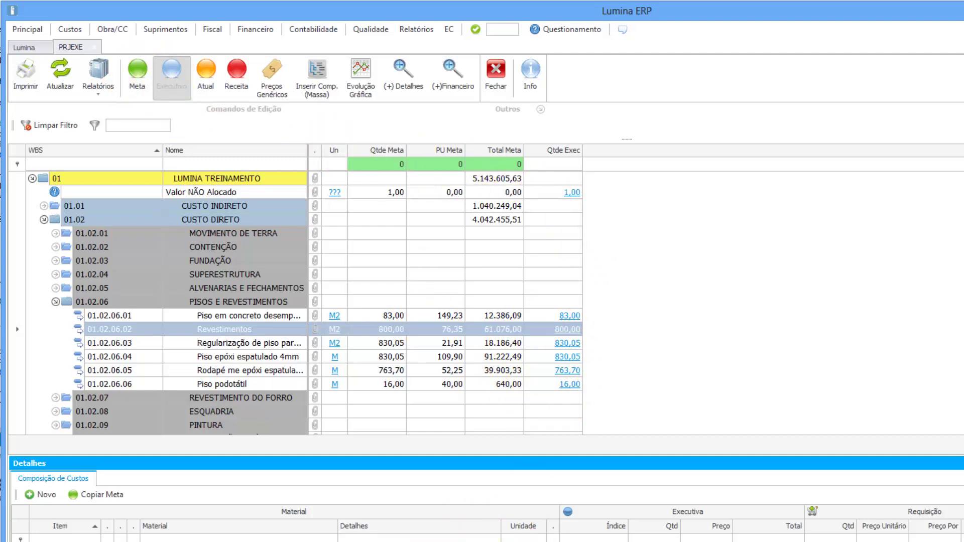
# - Compare the cost composition of 01.02.06.02 Revestimentos between the Meta and Executivo views, finishing in Executivo
pyautogui.click(136, 71)
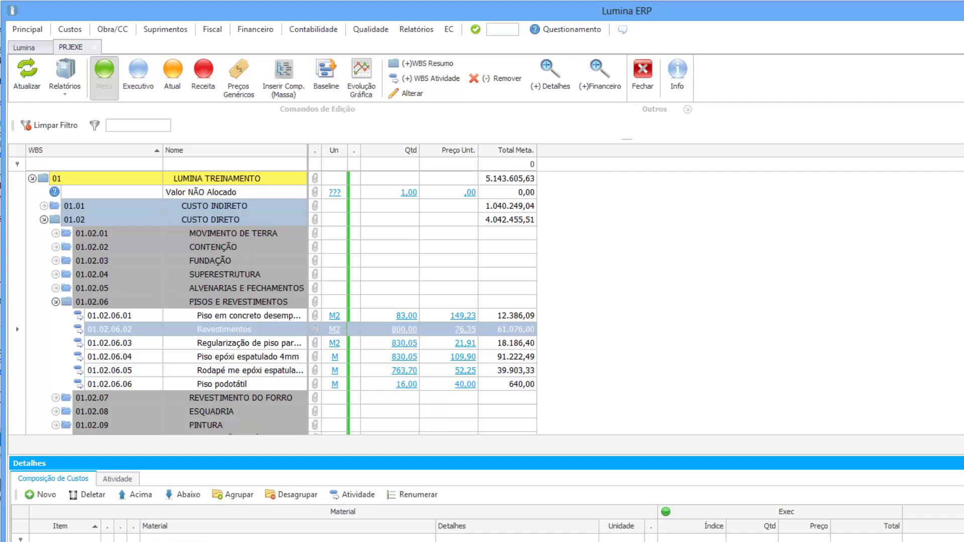
pyautogui.click(234, 329)
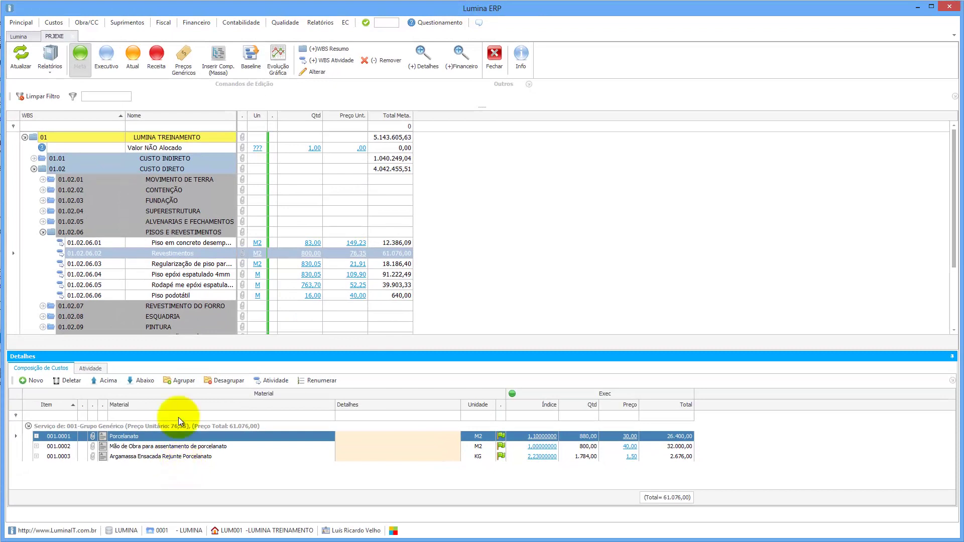
pyautogui.click(106, 56)
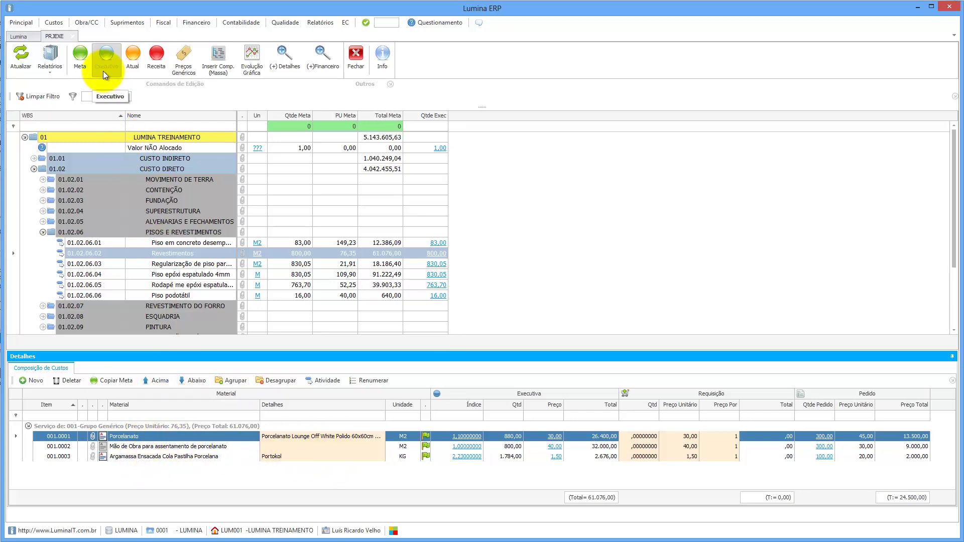
pyautogui.click(83, 57)
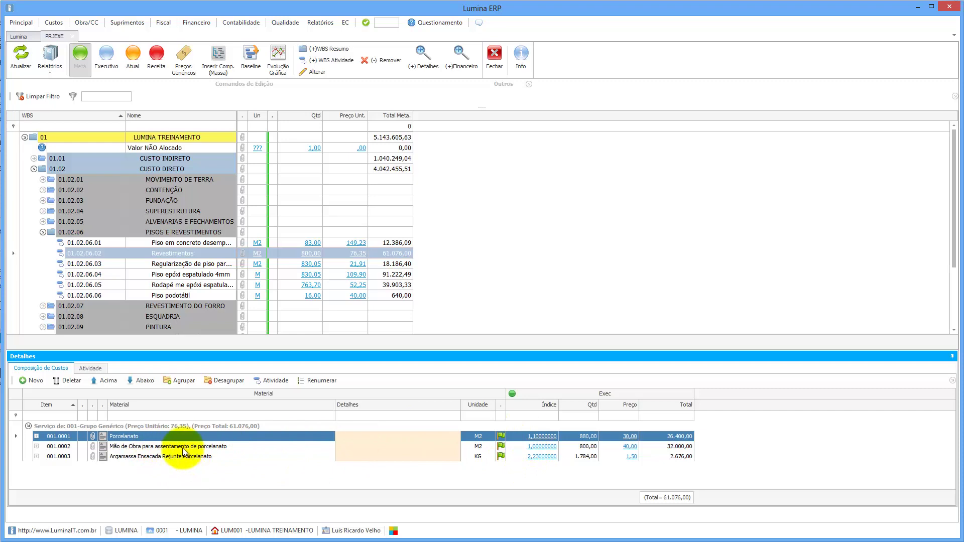
pyautogui.click(108, 59)
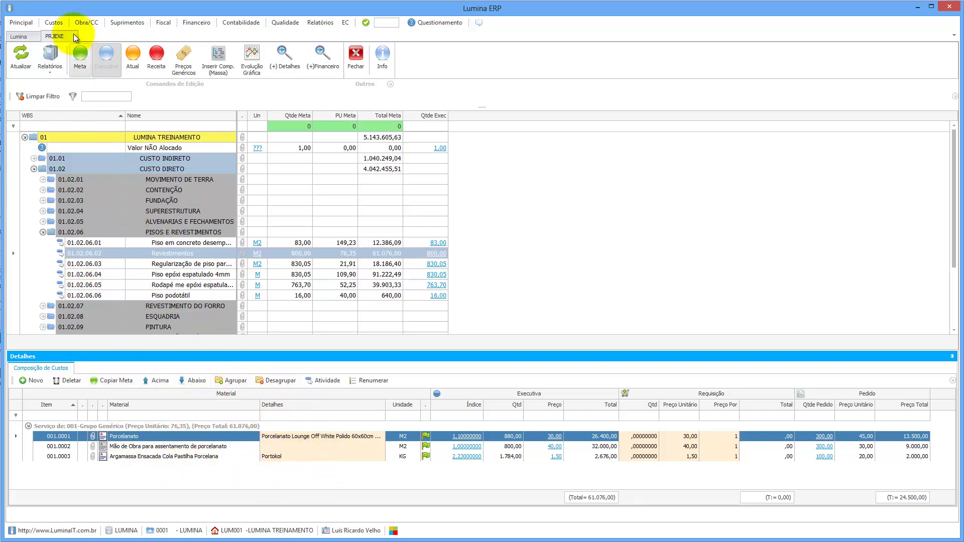
pyautogui.click(81, 54)
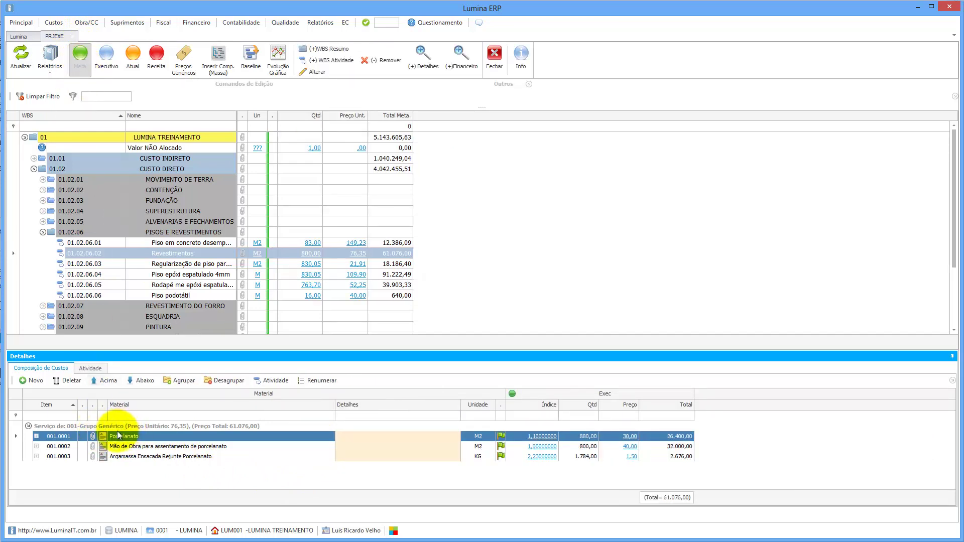
pyautogui.click(106, 54)
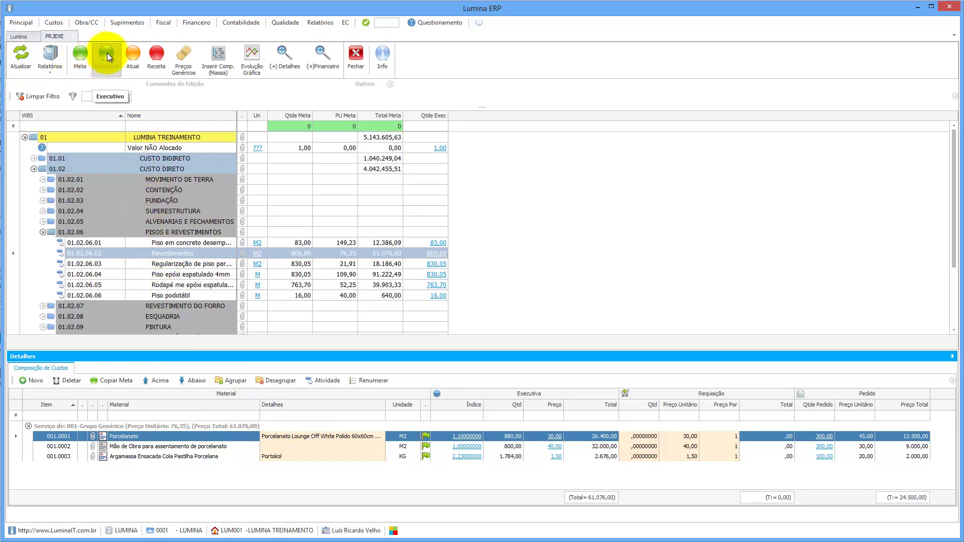
# - Switch the Revestimentos cost composition to the Meta view and back to Executivo to compare their material items
pyautogui.click(107, 53)
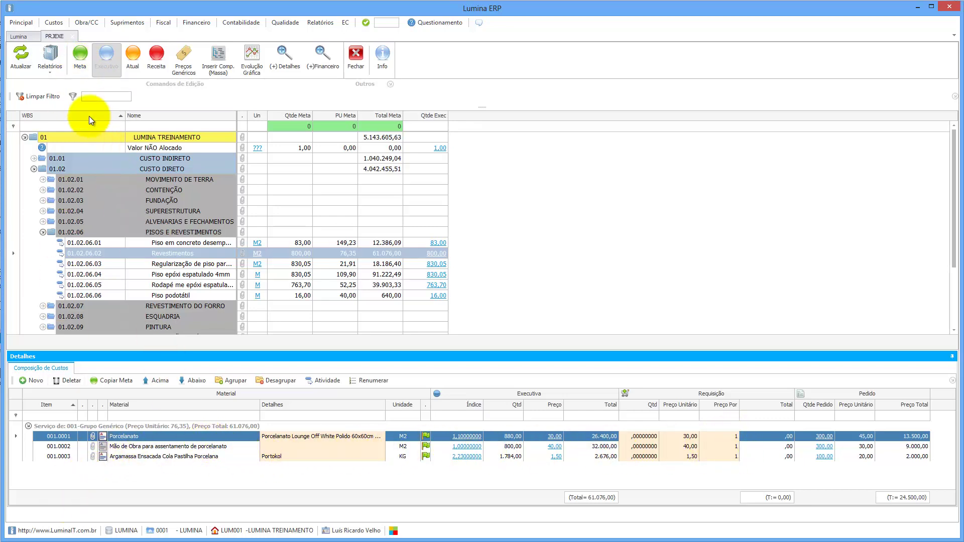
pyautogui.click(80, 65)
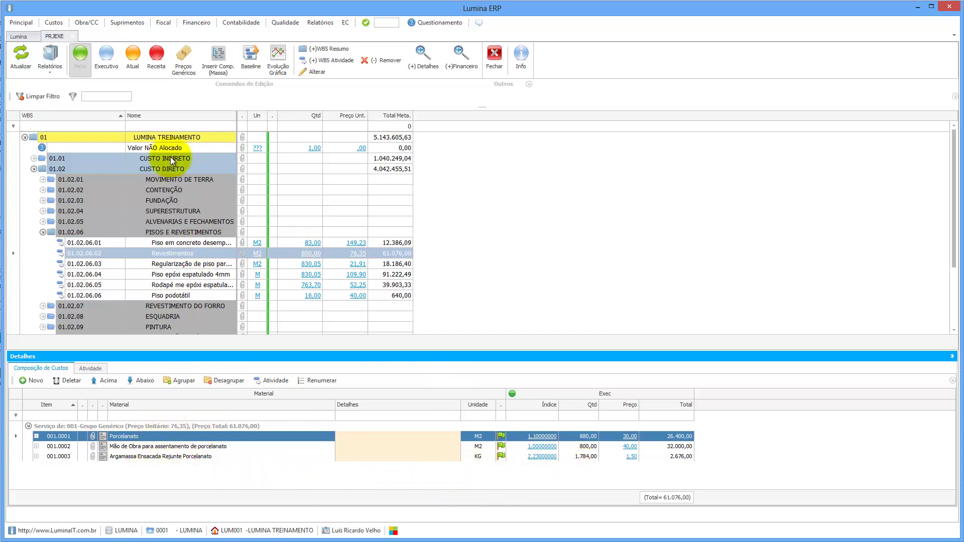
pyautogui.click(106, 61)
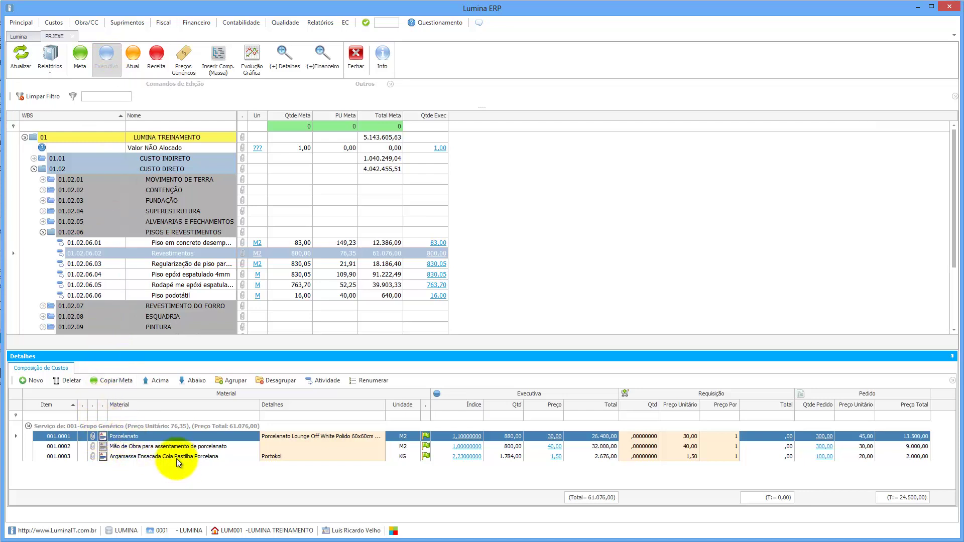
# - Examine the Argamassa Ensacada Cola Pastilha Porcelana and Porcelanato items, including the mortar's details text, in the Executivo composition
pyautogui.click(149, 456)
pyautogui.click(144, 437)
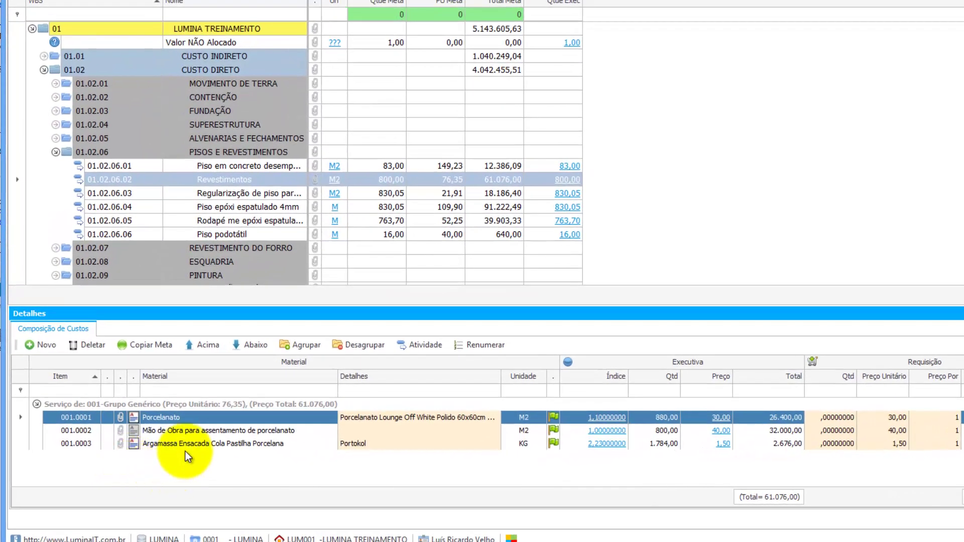
pyautogui.click(189, 447)
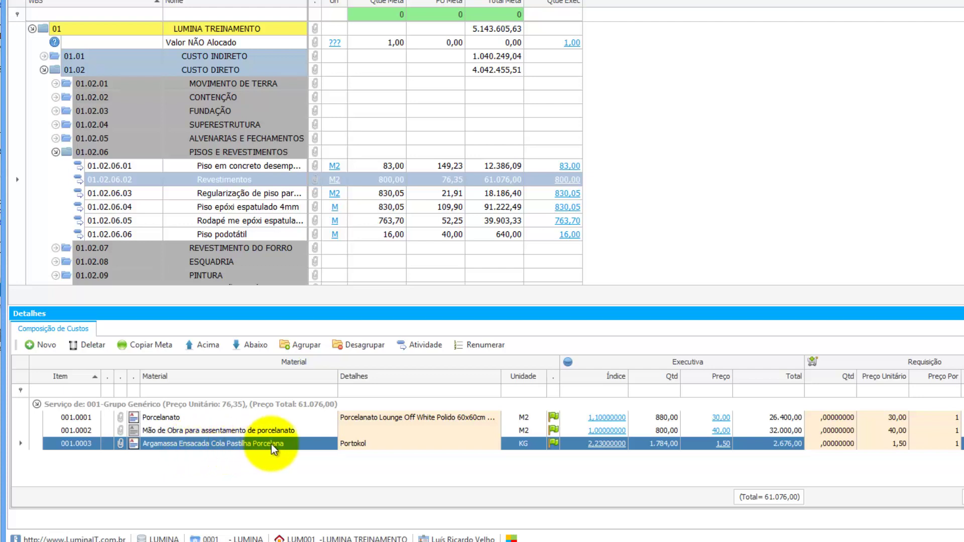
pyautogui.click(371, 445)
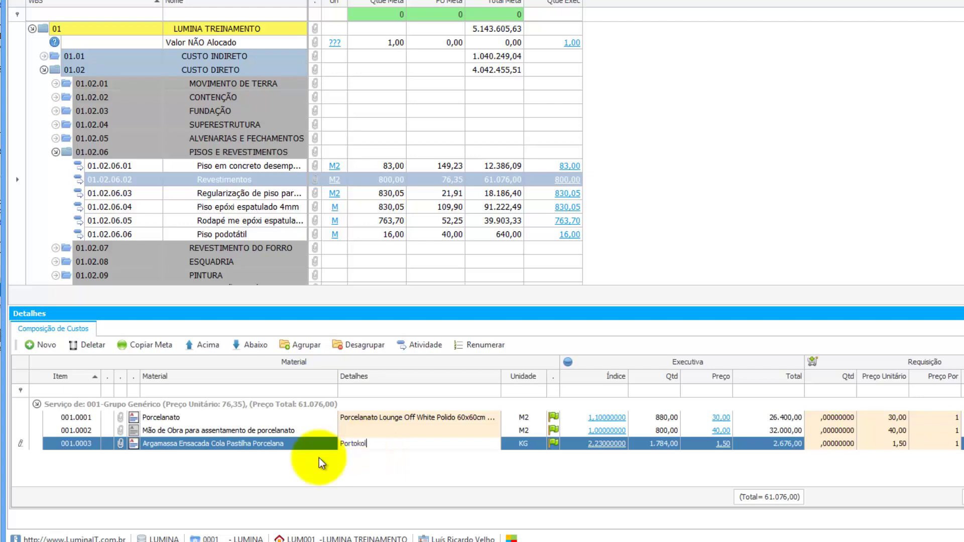
pyautogui.click(240, 418)
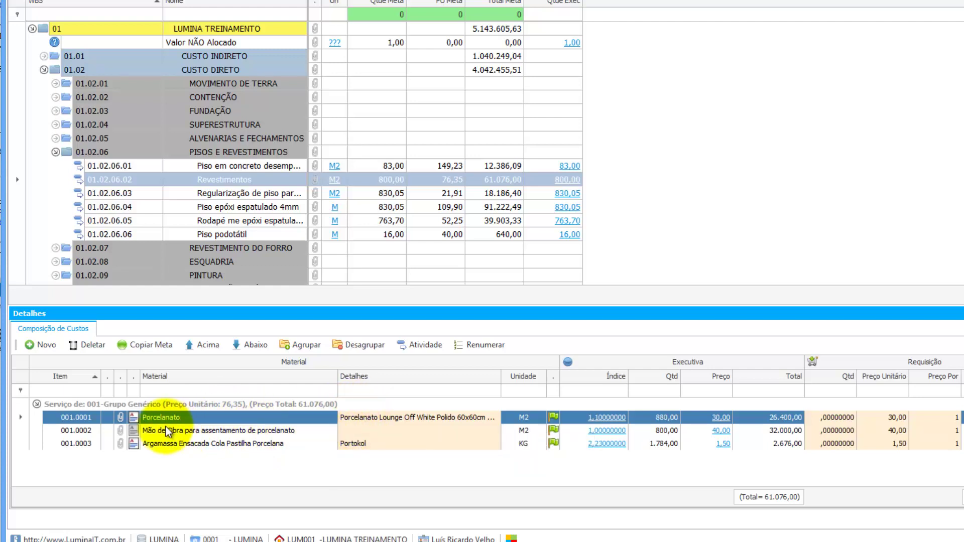
# - Open the memo of the Porcelanato item and inspect its tile image
pyautogui.click(133, 418)
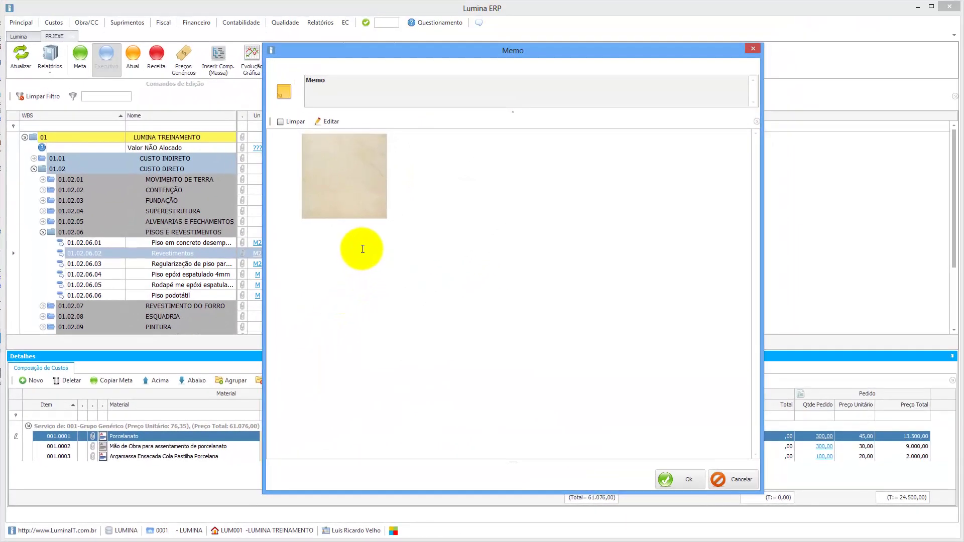
pyautogui.click(331, 163)
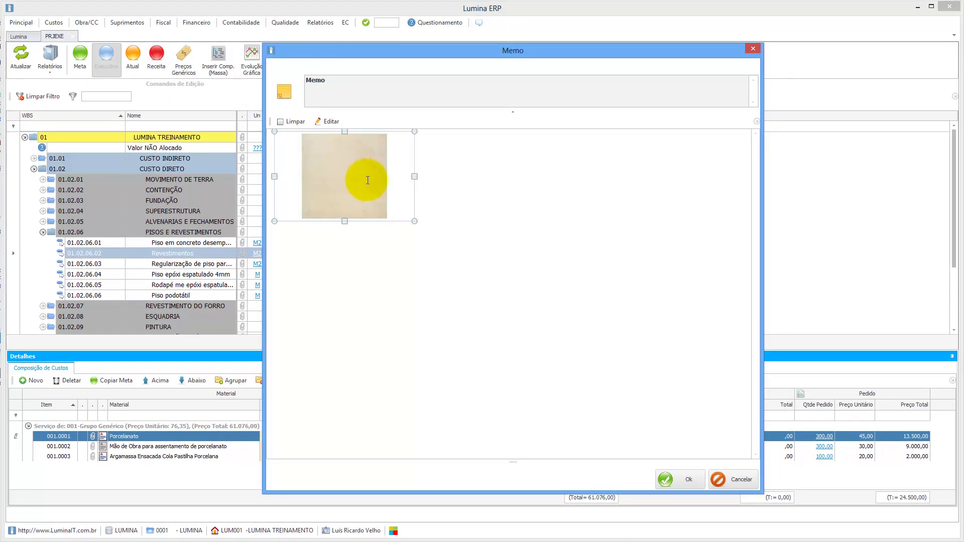
pyautogui.click(430, 222)
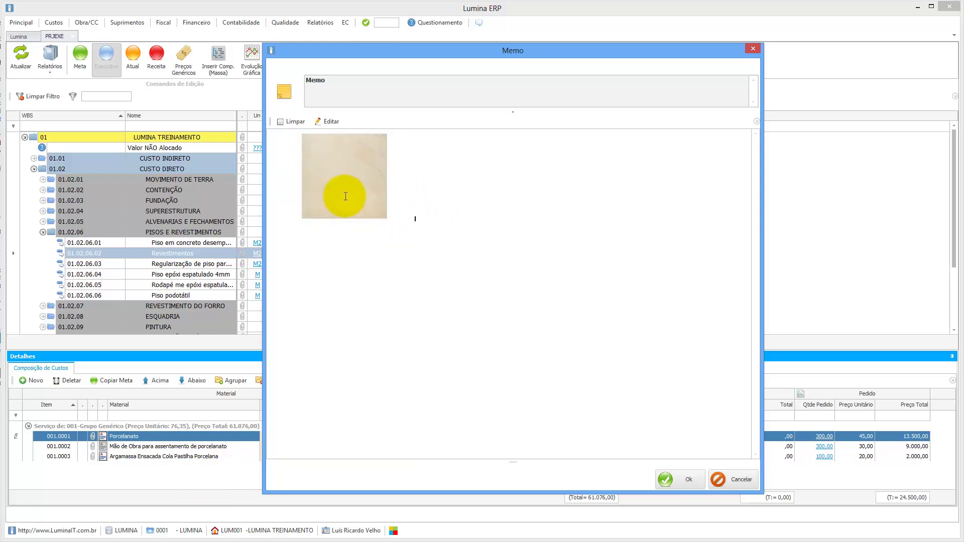
# - Switch to the browser, copy the address of the Porcelanato Orion Super White Polido 60x60 product page, and close the browser
pyautogui.click(793, 541)
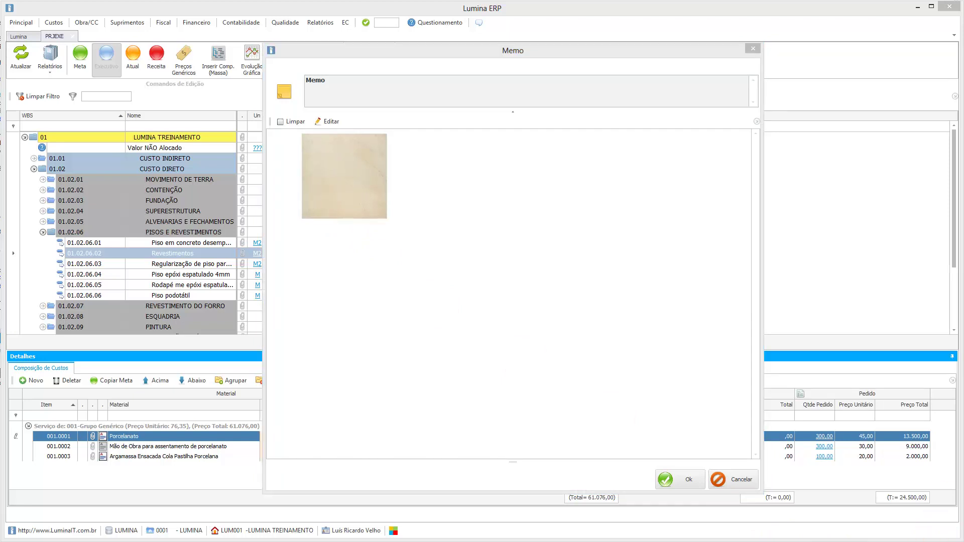
pyautogui.moveTo(963, 35); pyautogui.dragTo(647, 146)
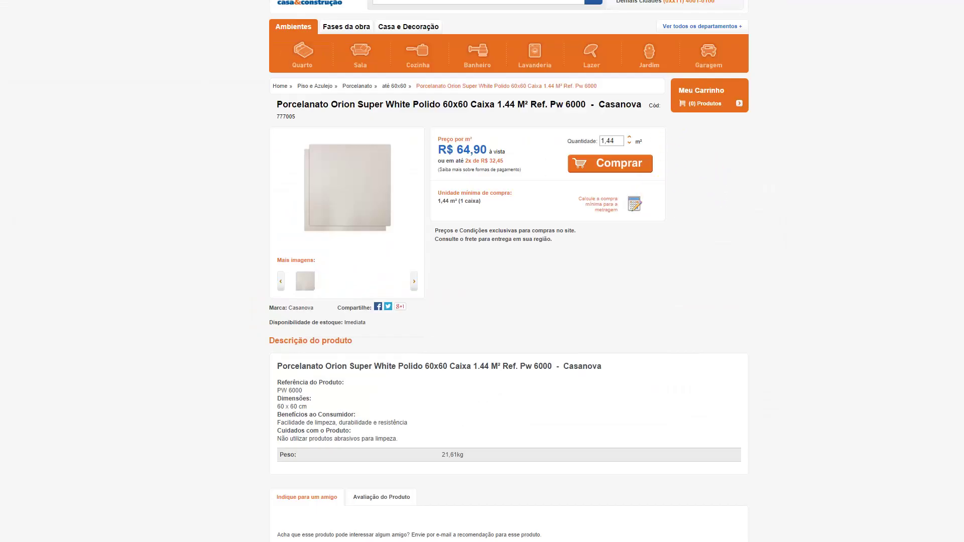
pyautogui.click(931, 6)
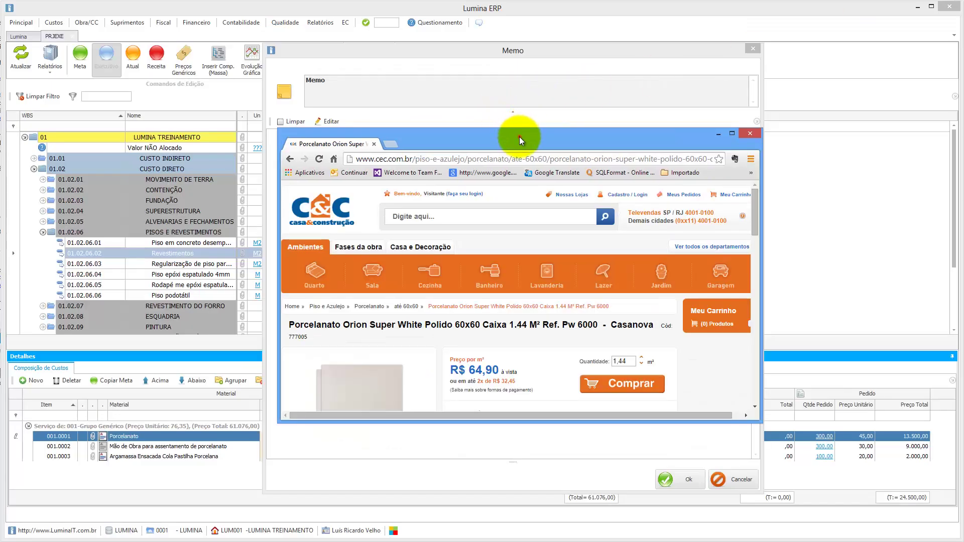
pyautogui.moveTo(519, 136); pyautogui.dragTo(301, 20)
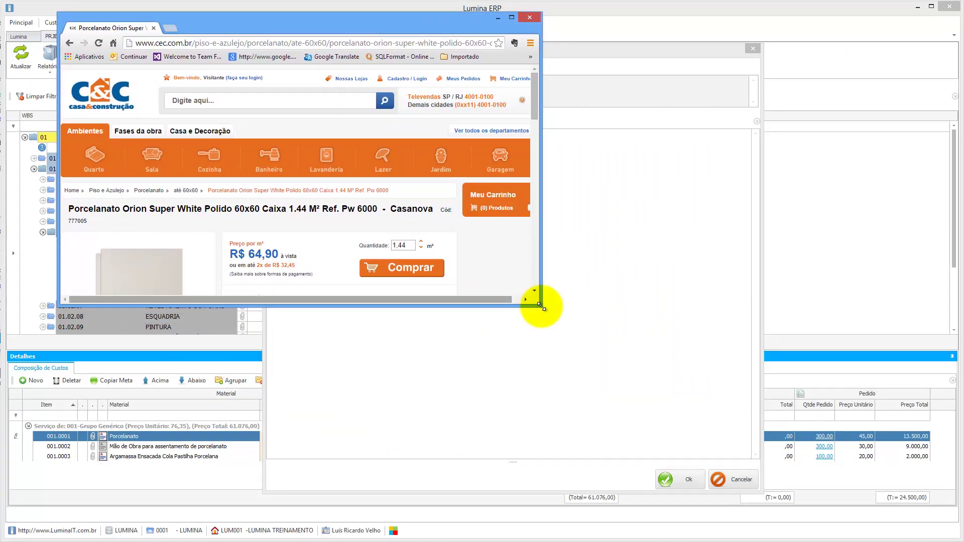
pyautogui.moveTo(543, 305); pyautogui.dragTo(893, 511)
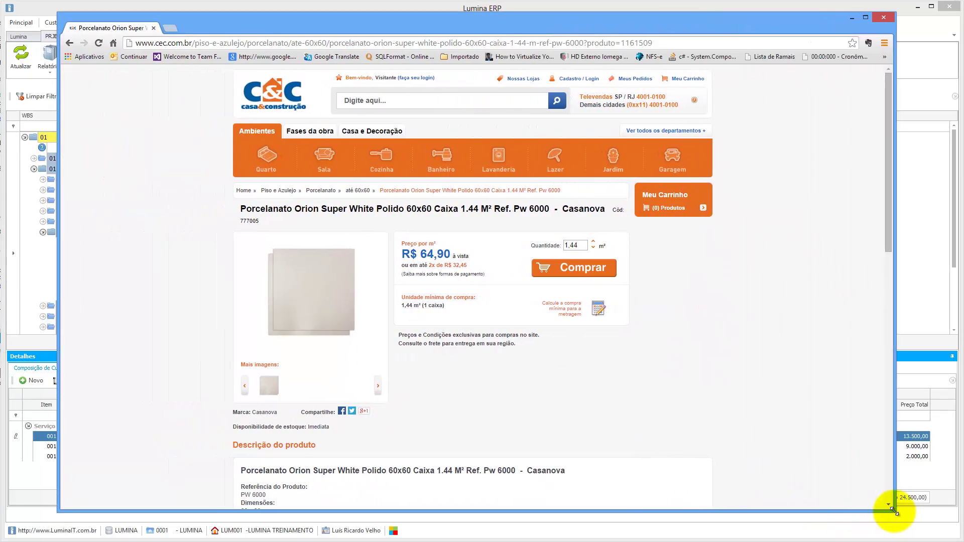
pyautogui.click(672, 45)
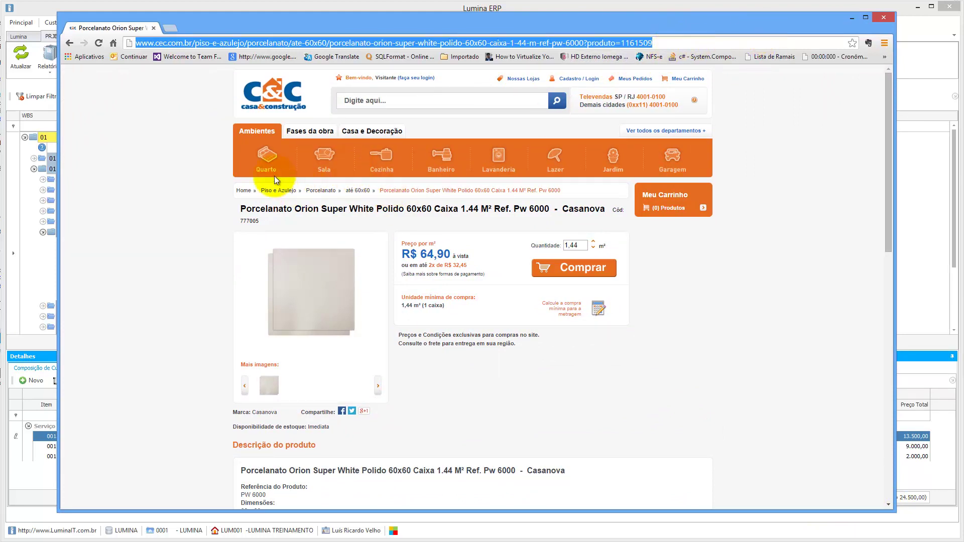
pyautogui.click(883, 18)
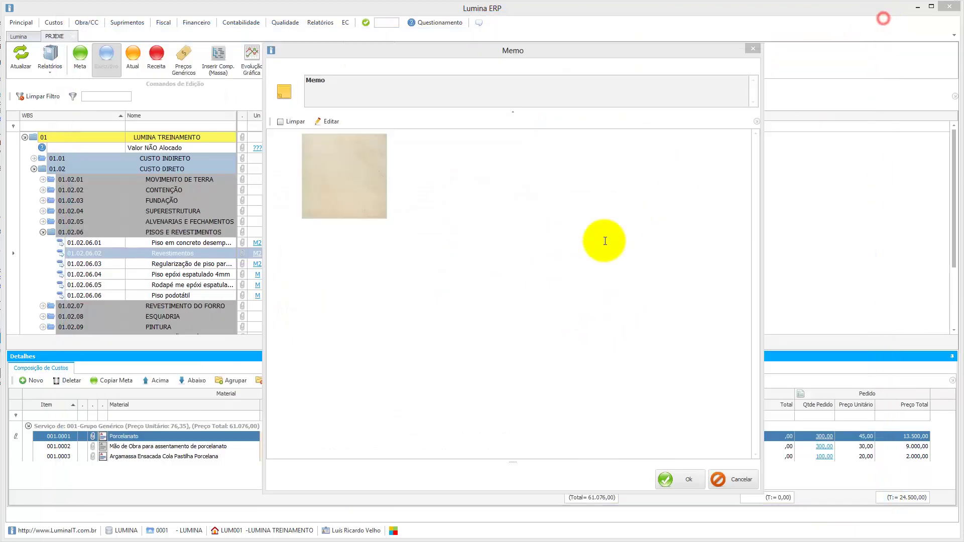
# - Open the Porcelanato memo for editing and start a hyperlink with the copied product page address
pyautogui.click(321, 120)
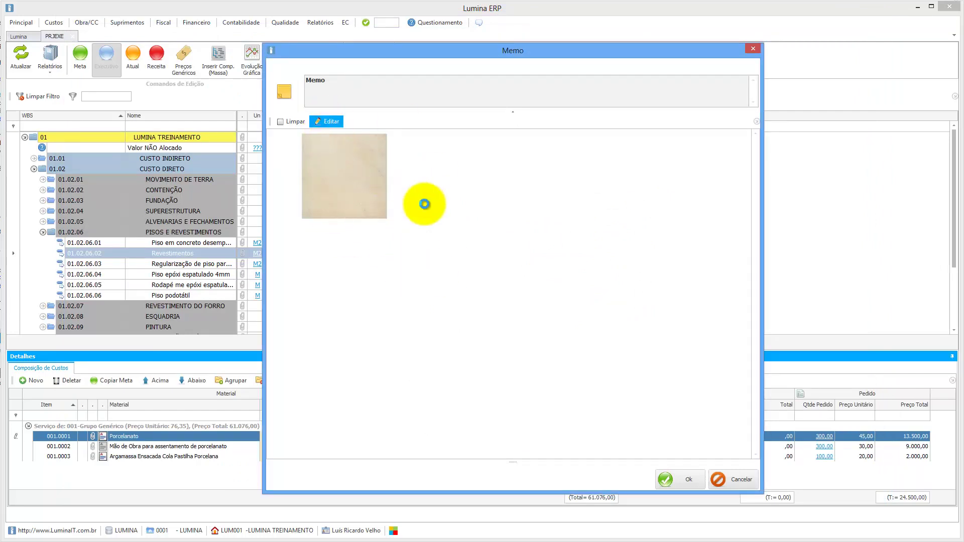
pyautogui.doubleClick(424, 204)
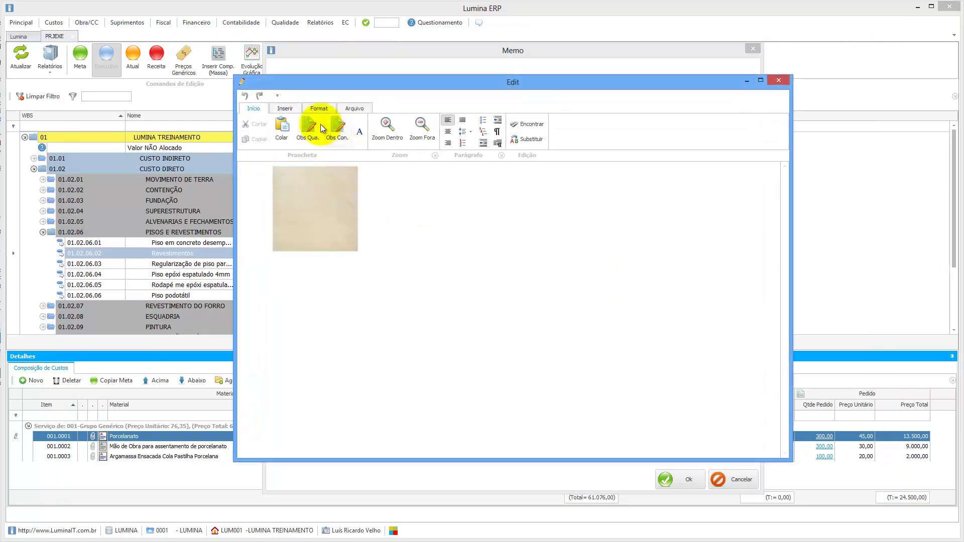
pyautogui.click(286, 108)
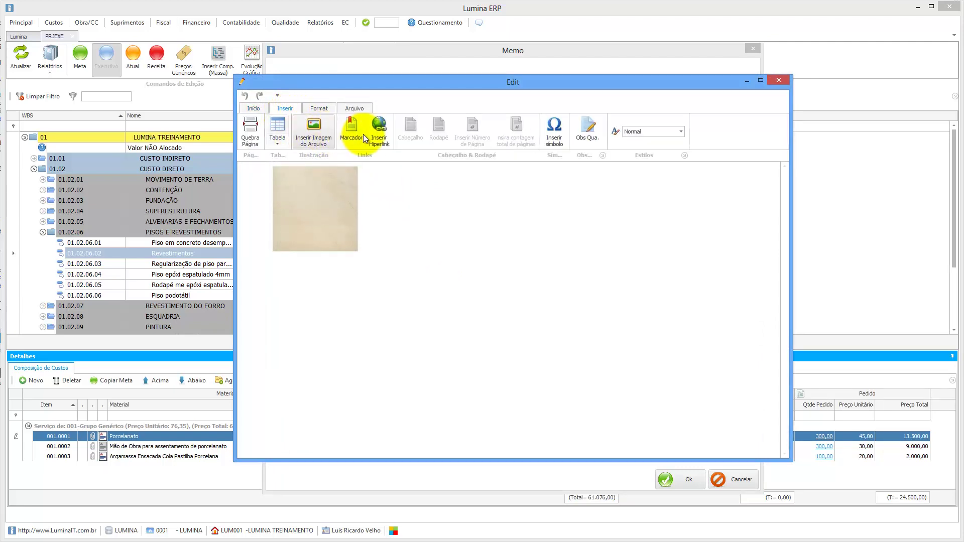
pyautogui.click(378, 136)
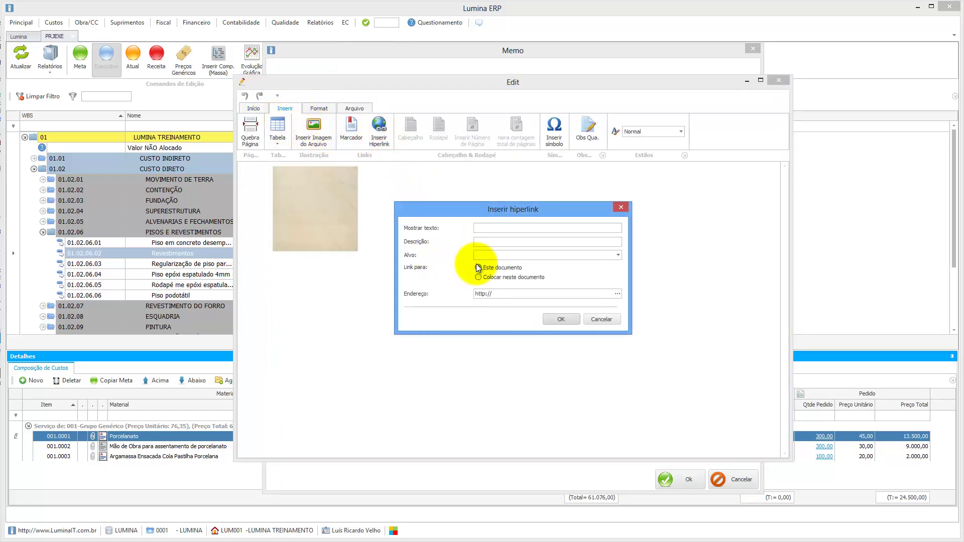
pyautogui.doubleClick(479, 293)
pyautogui.hotkey('ctrl', 'v')
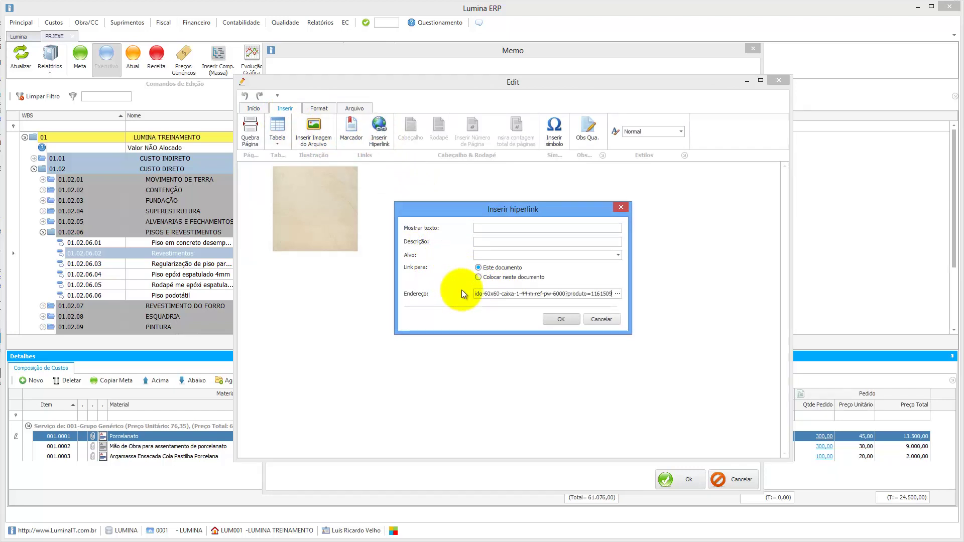
# - Set the hyperlink's display text to "PORCELANATO :: CLIQUE!!" and insert it in the memo
pyautogui.click(498, 228)
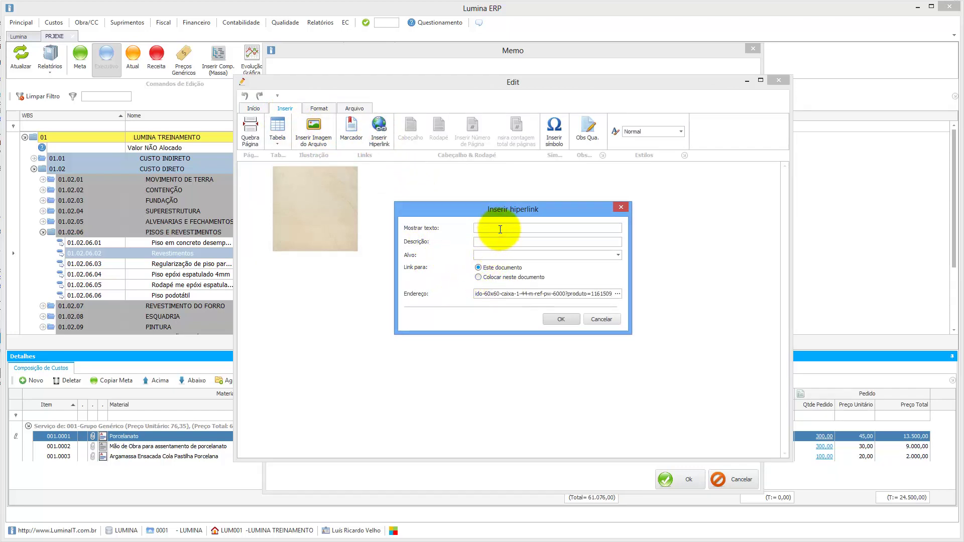
pyautogui.write('pROCELANATO')
pyautogui.press('Home')
pyautogui.press('Delete')
pyautogui.write('P')
pyautogui.press('Delete')
pyautogui.press('Right')
pyautogui.write('RCELANATO :: CLIQUE!!')
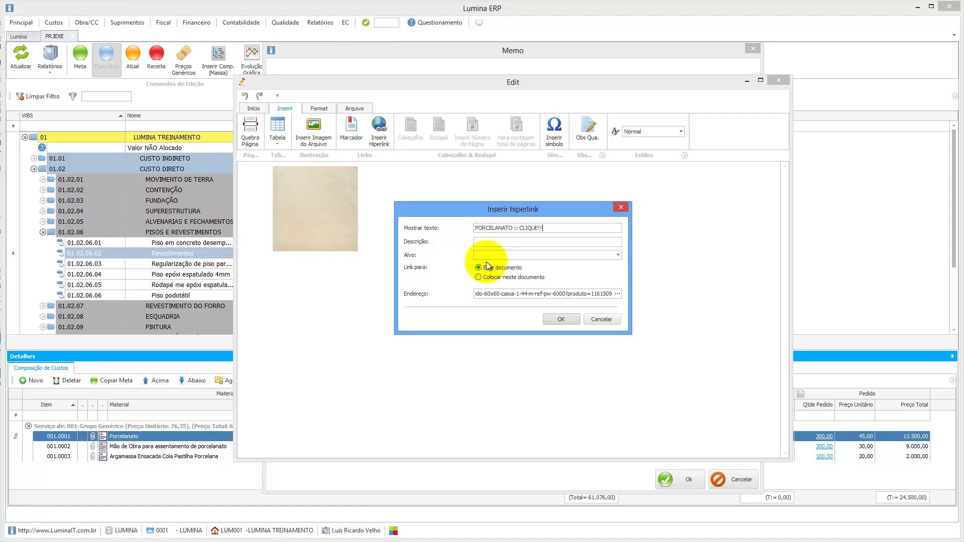
pyautogui.click(562, 319)
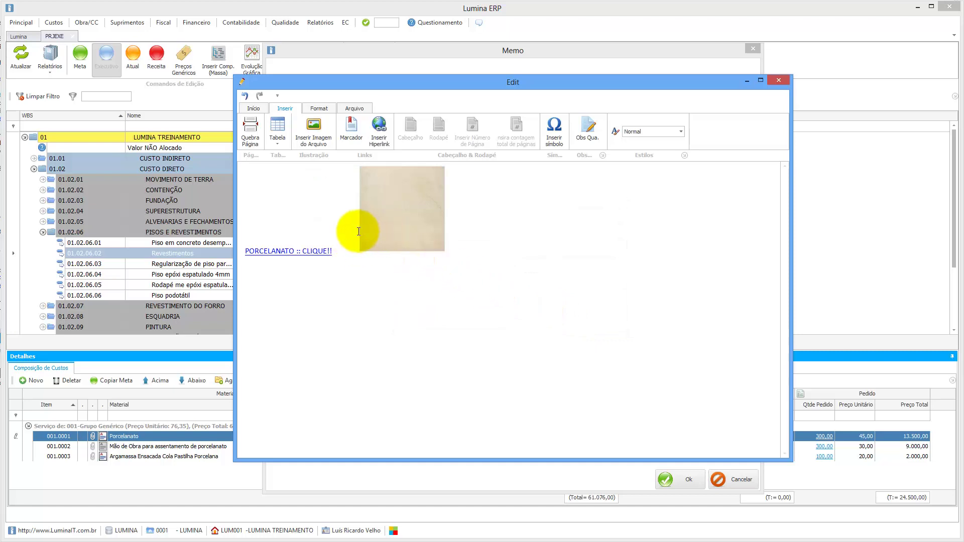
# - Place the hyperlink on its own line directly above the tile image, and close the editor and the memo
pyautogui.press('Return')
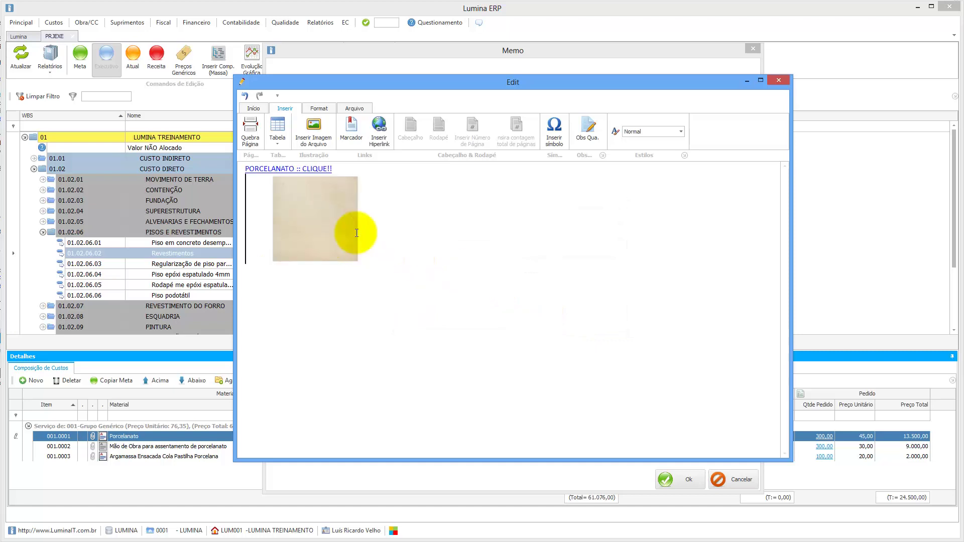
pyautogui.press('Up')
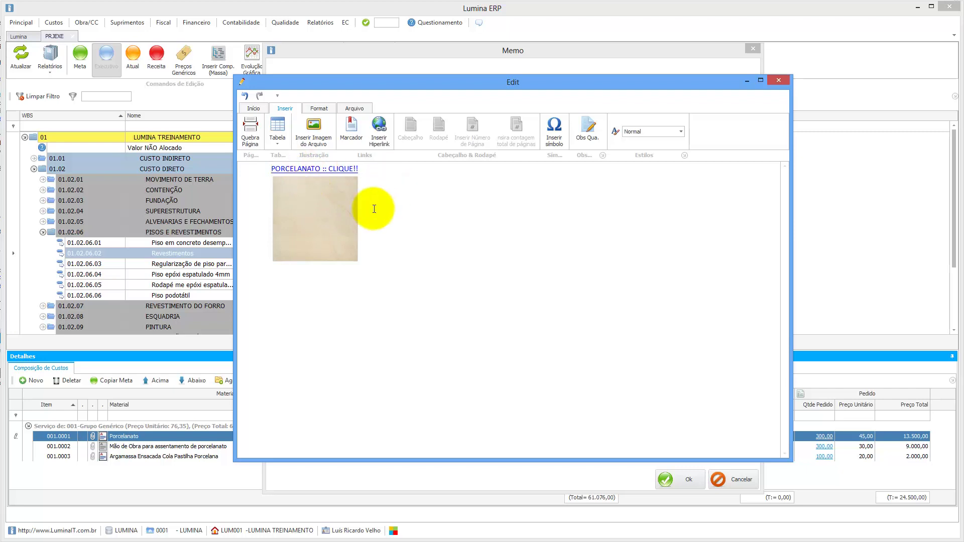
pyautogui.click(786, 81)
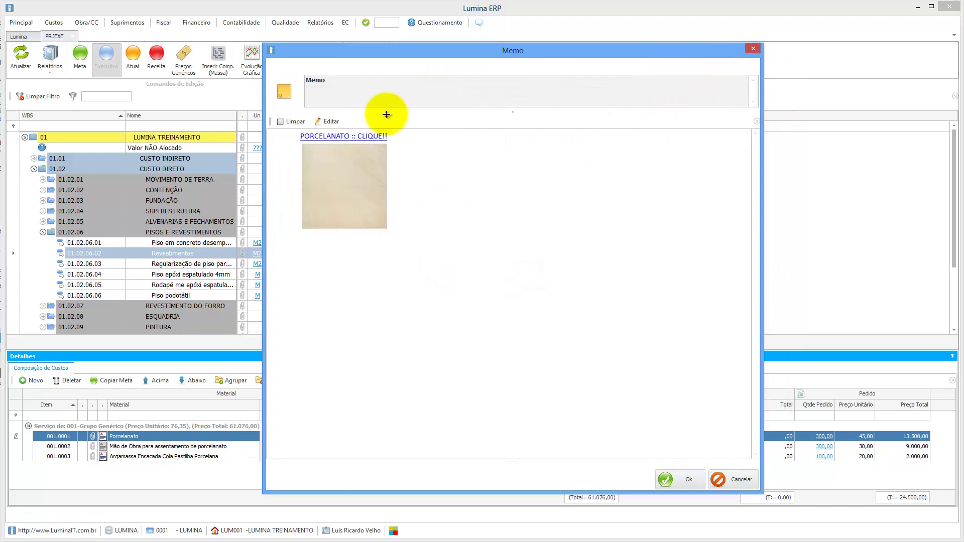
pyautogui.click(750, 49)
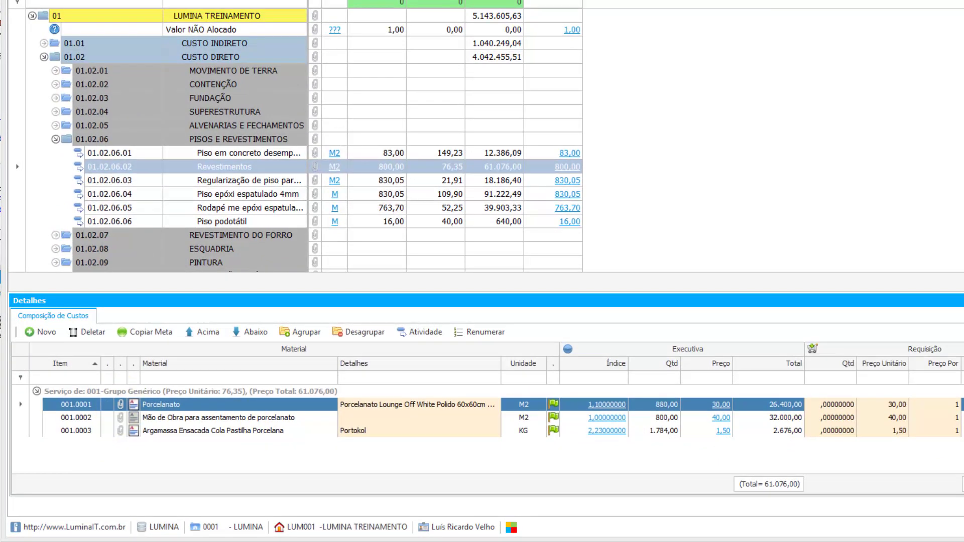
# - Attach Memorial Descritivo Piso.docx and the Planilha de Cálculo - Levantamento Area Piso.xlsx from the C:\_Treinamento folder to the Porcelanato item
pyautogui.click(119, 405)
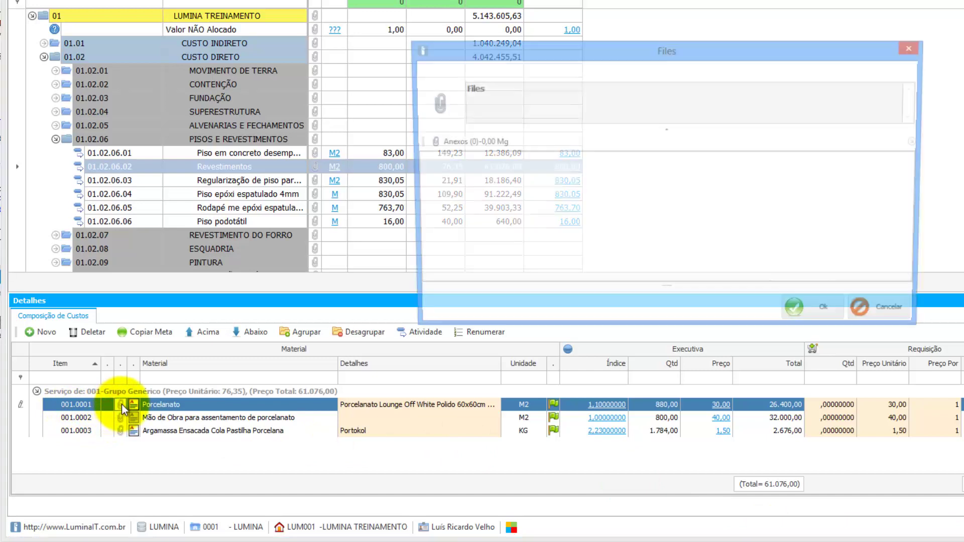
pyautogui.doubleClick(465, 142)
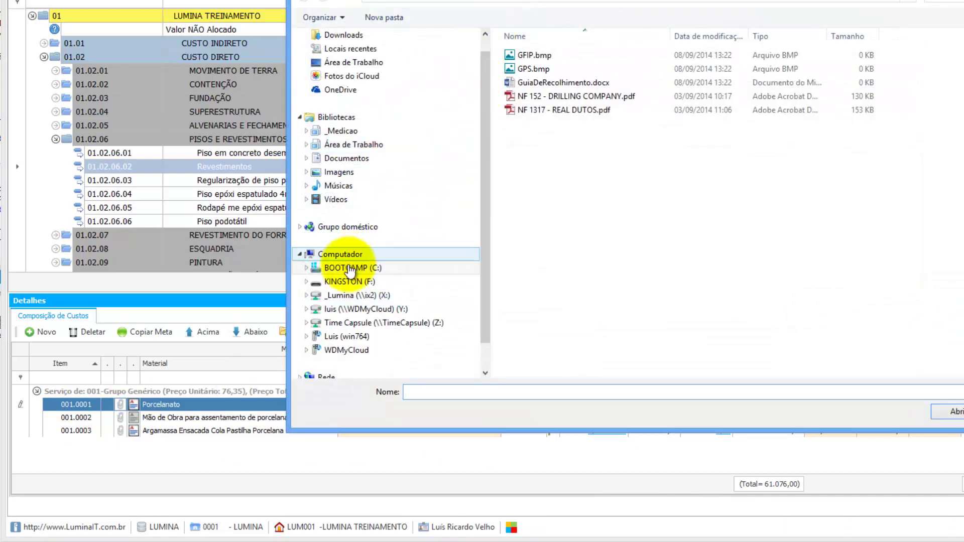
pyautogui.click(350, 271)
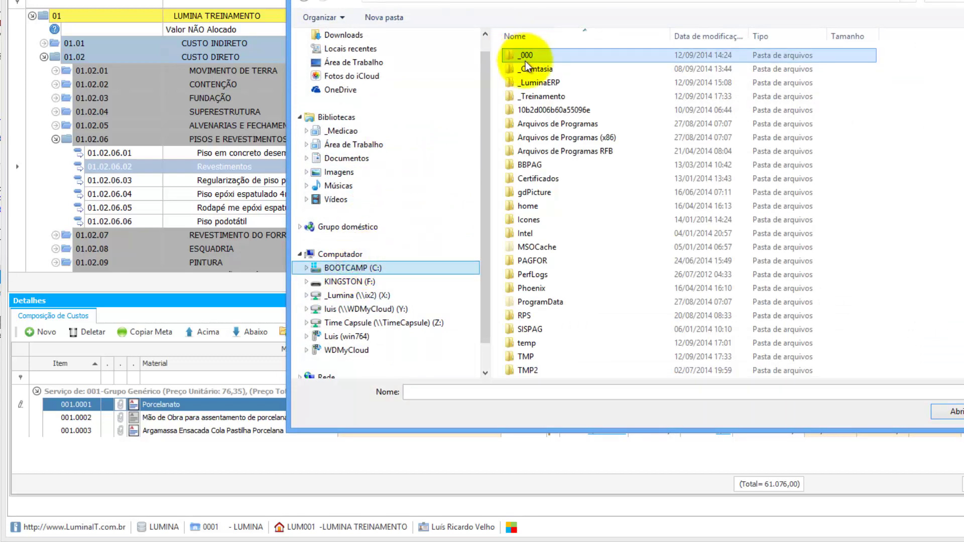
pyautogui.doubleClick(547, 98)
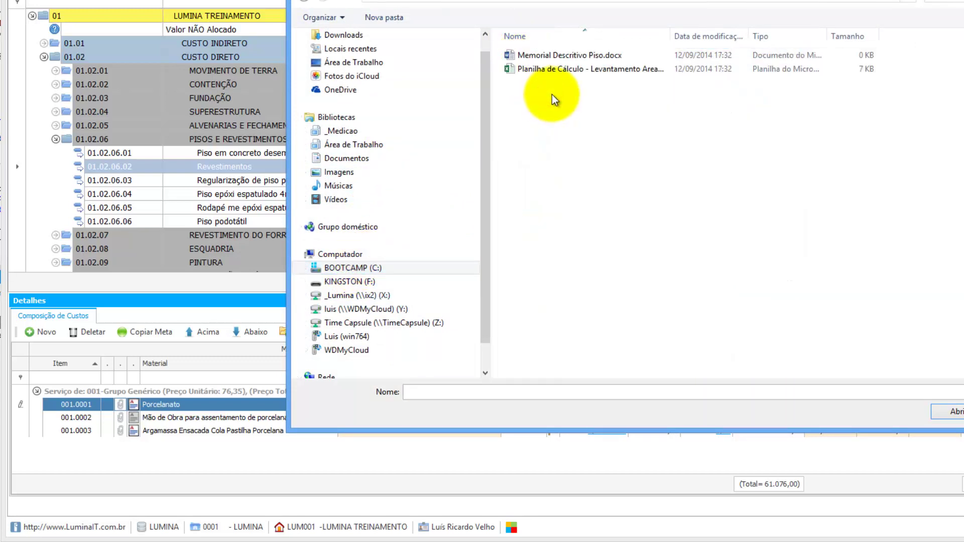
pyautogui.click(563, 56)
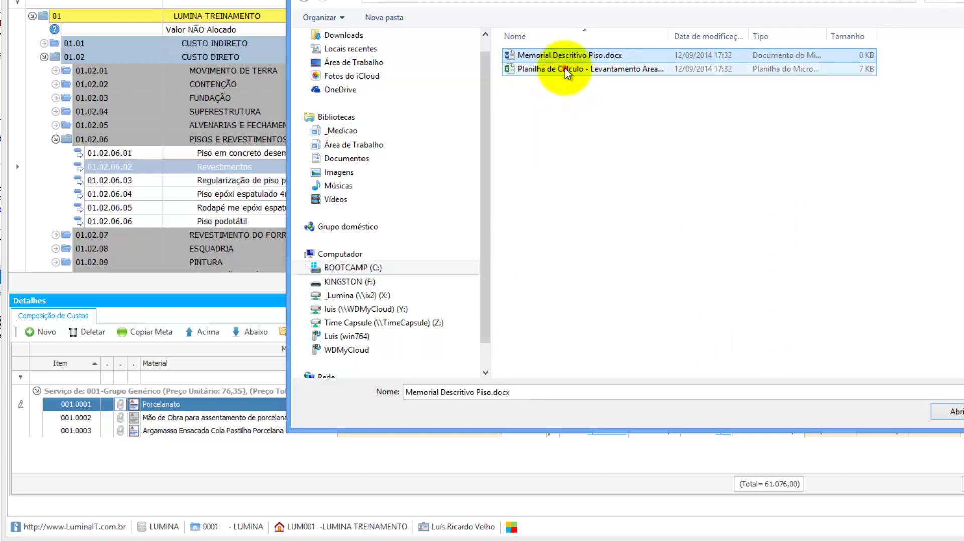
pyautogui.keyDown('ctrl'); pyautogui.click(565, 69); pyautogui.keyUp('ctrl')
pyautogui.click(951, 412)
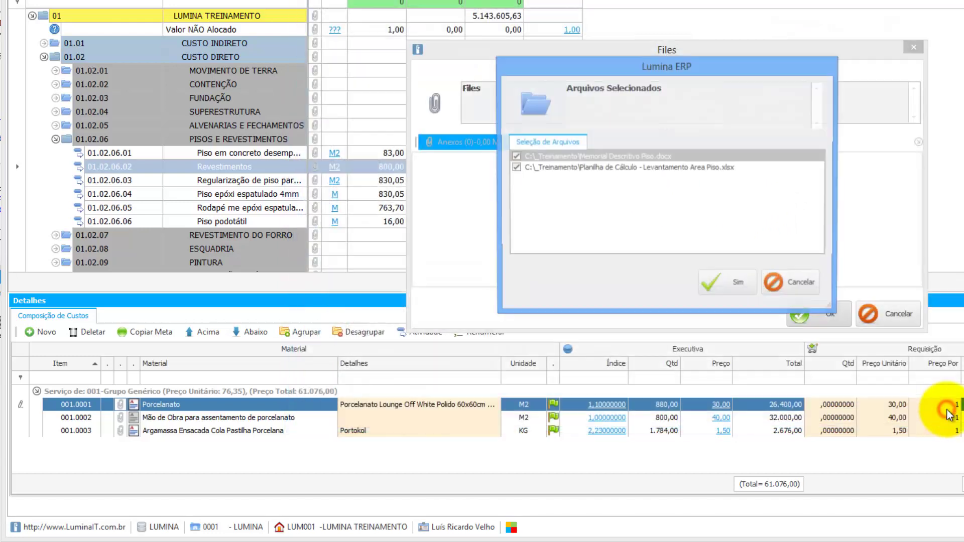
pyautogui.click(719, 288)
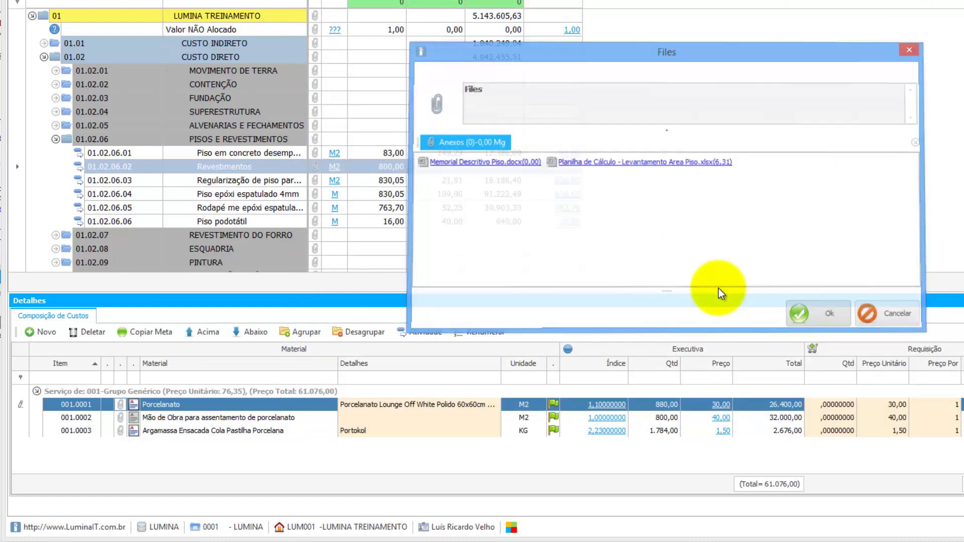
pyautogui.click(159, 419)
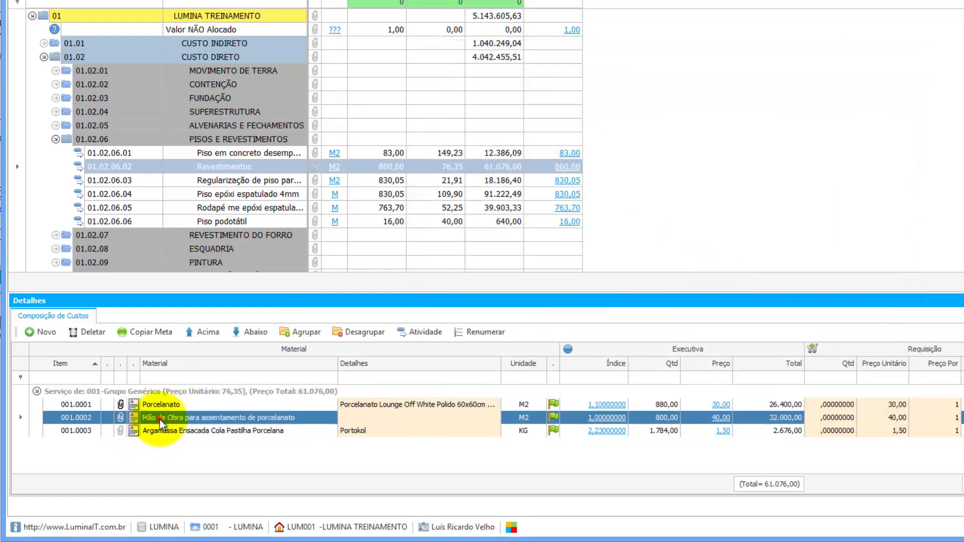
# - Review the Revestimentos composition items and compare them with the Meta version, returning to the Executivo view
pyautogui.click(176, 405)
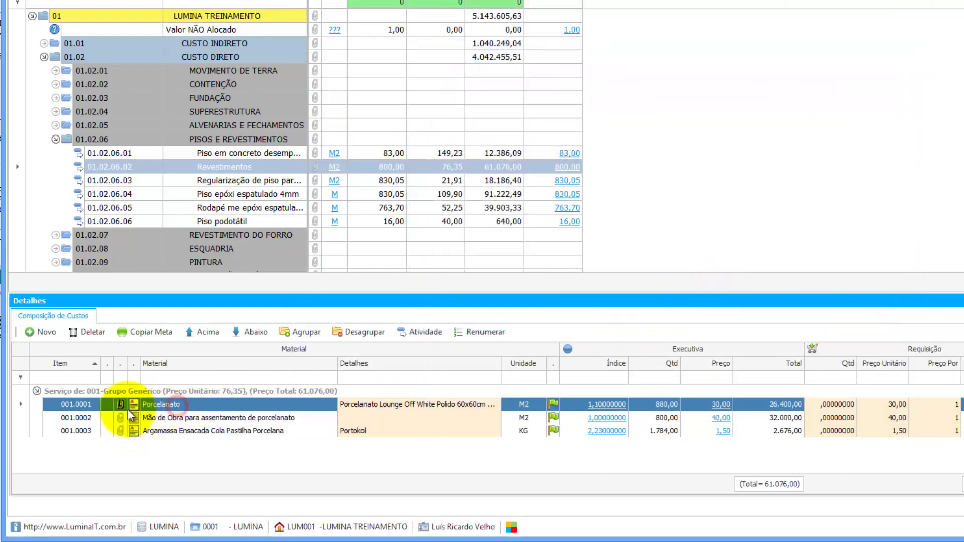
pyautogui.click(169, 420)
pyautogui.click(171, 430)
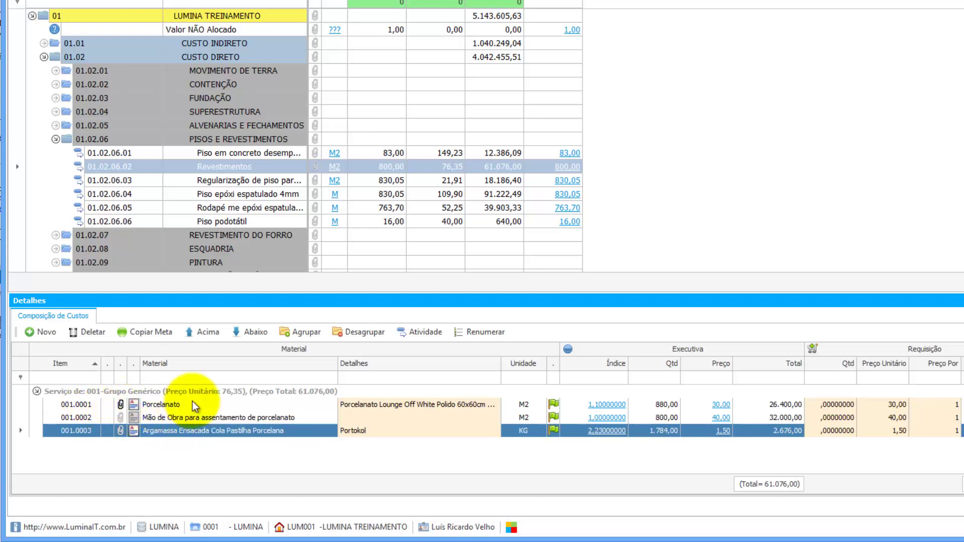
pyautogui.click(167, 405)
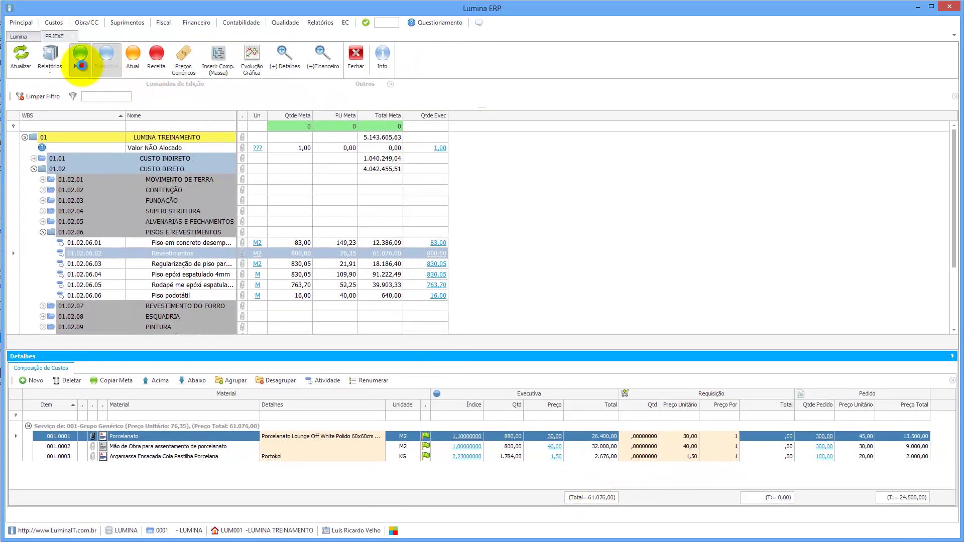
pyautogui.click(80, 58)
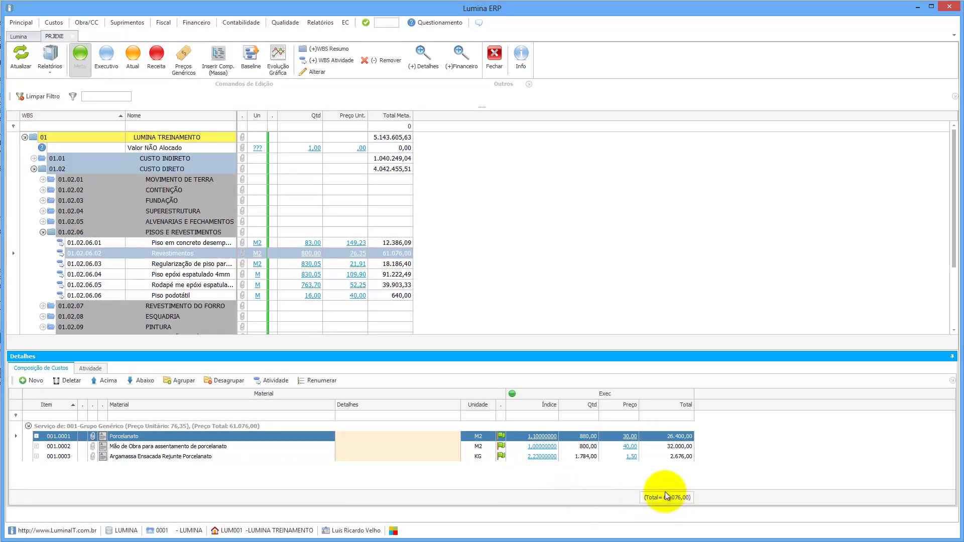
pyautogui.click(107, 58)
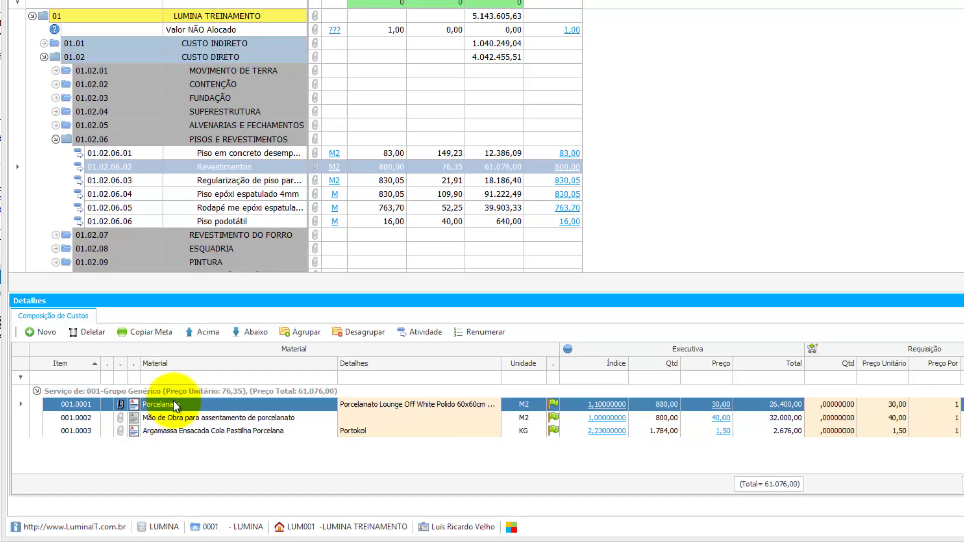
# - Start adding a new item to the Revestimentos cost composition and look through the available materials
pyautogui.click(38, 333)
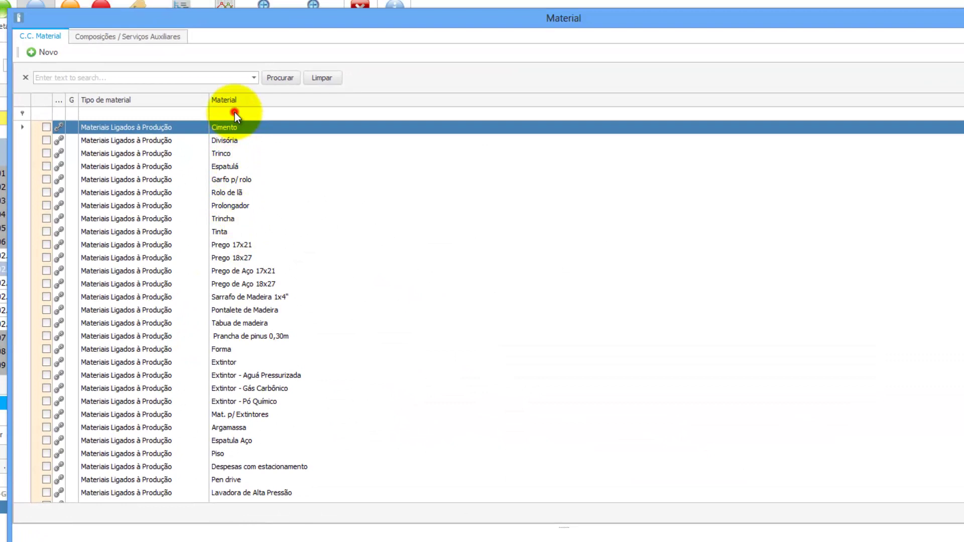
pyautogui.click(234, 112)
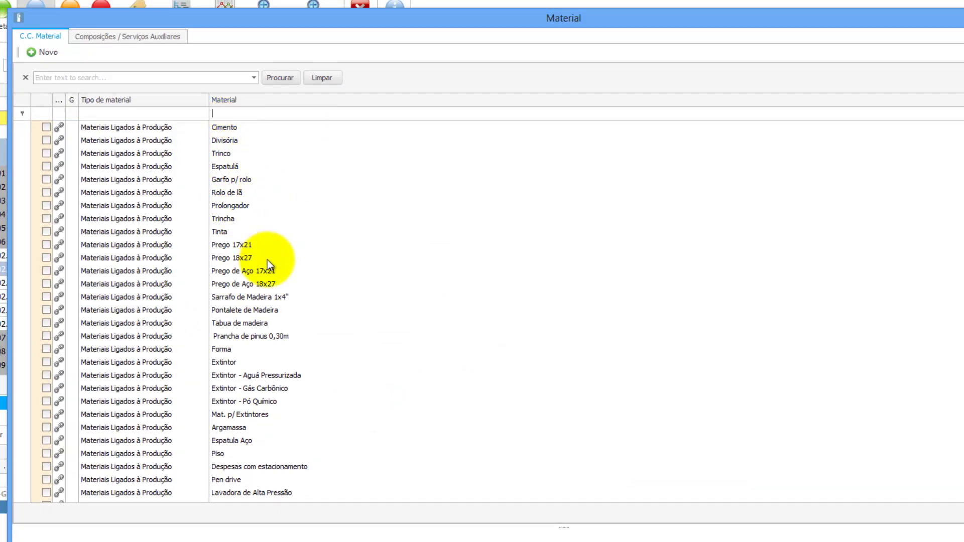
pyautogui.scroll(-15, 332, 311)
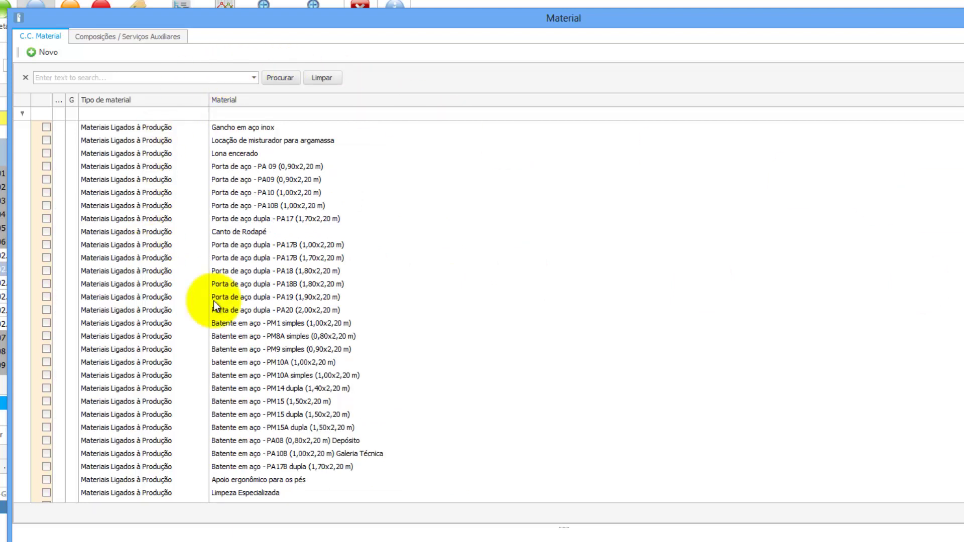
pyautogui.click(234, 118)
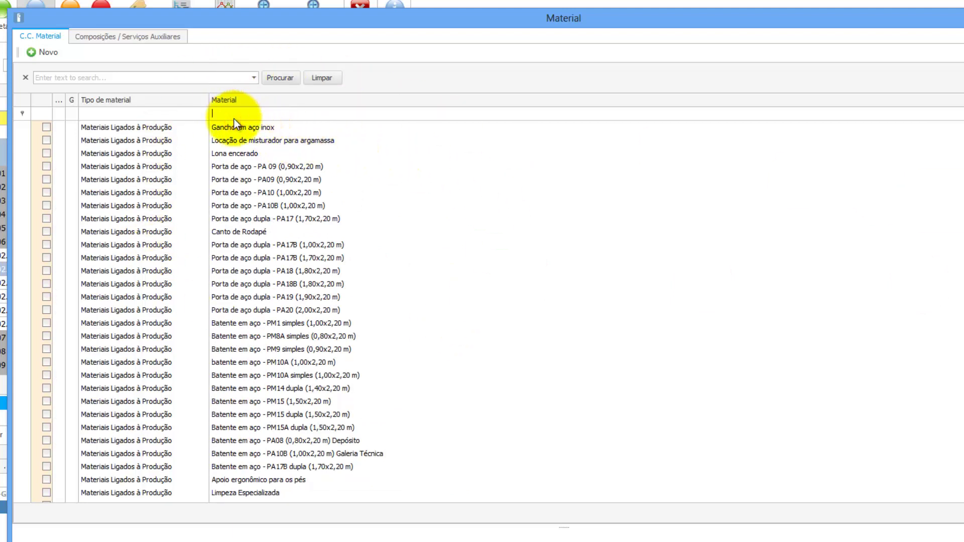
pyautogui.click(184, 115)
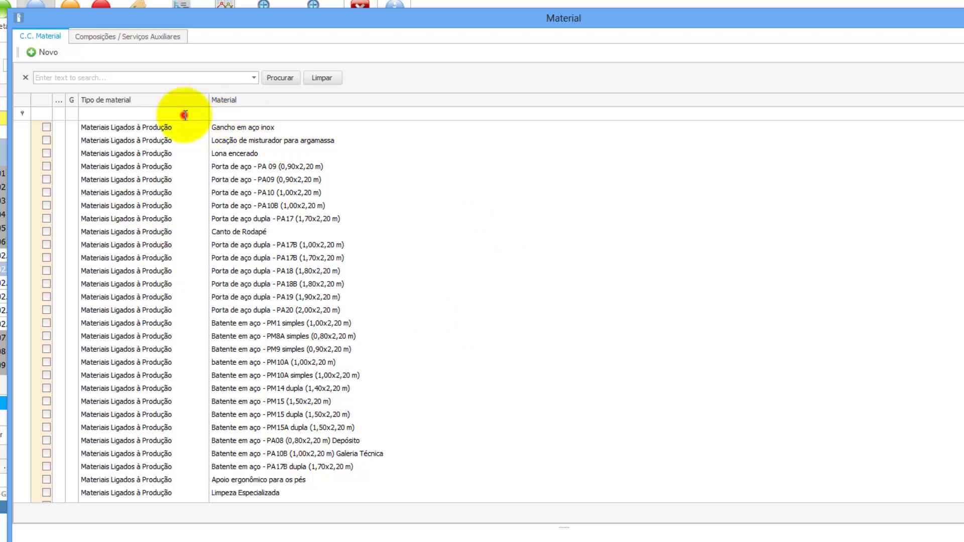
pyautogui.click(237, 115)
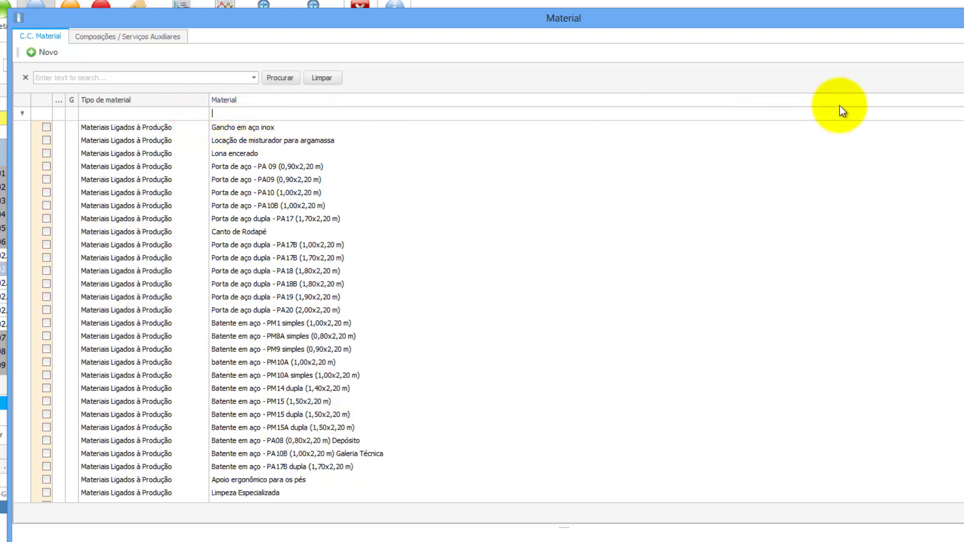
pyautogui.click(228, 117)
pyautogui.click(172, 115)
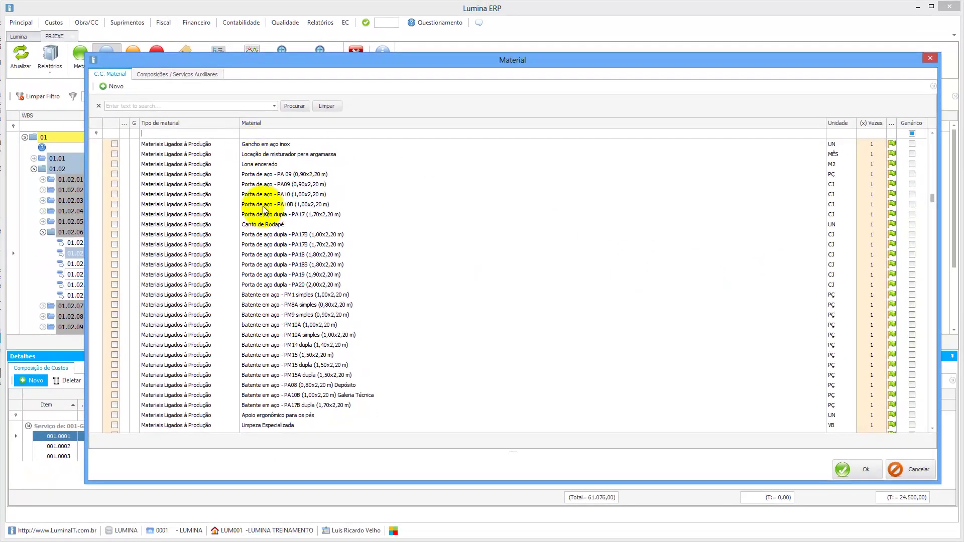
# - Try filtering the materials by name "consul" and unit "vb", and clear both filters
pyautogui.click(265, 134)
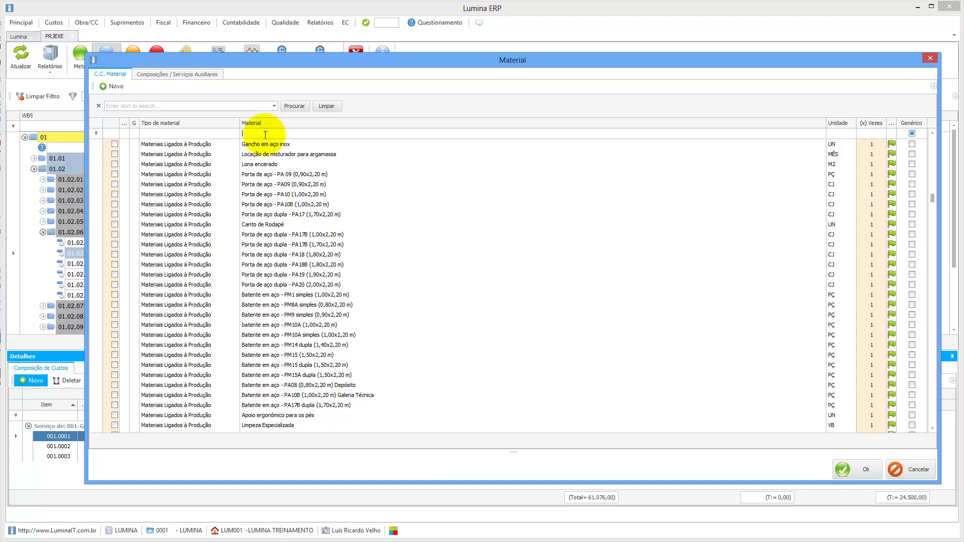
pyautogui.write('cons')
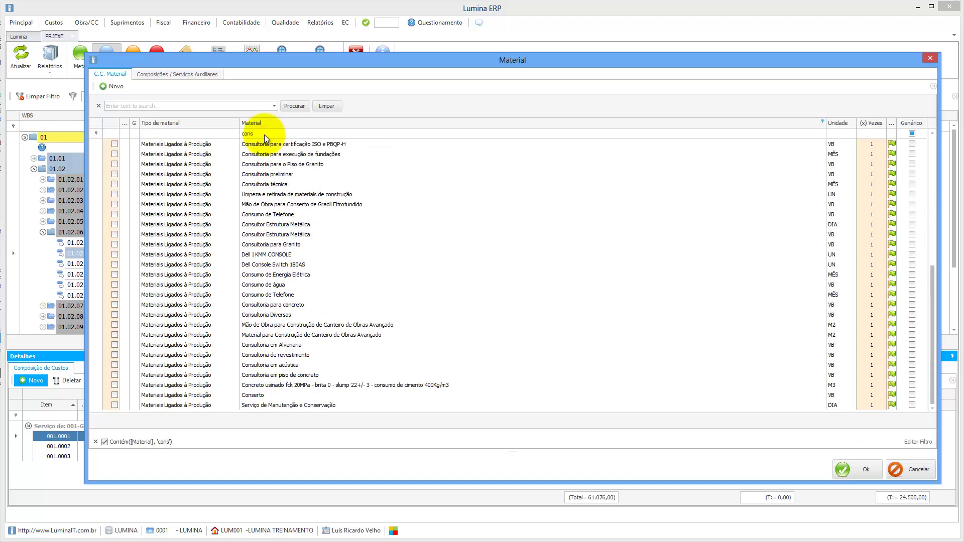
pyautogui.write('ul')
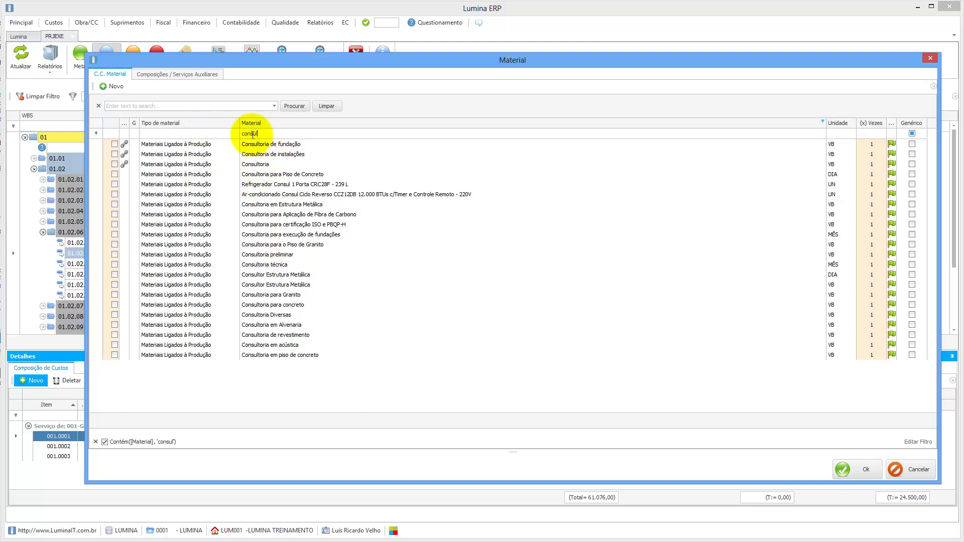
pyautogui.click(842, 133)
pyautogui.write('vb')
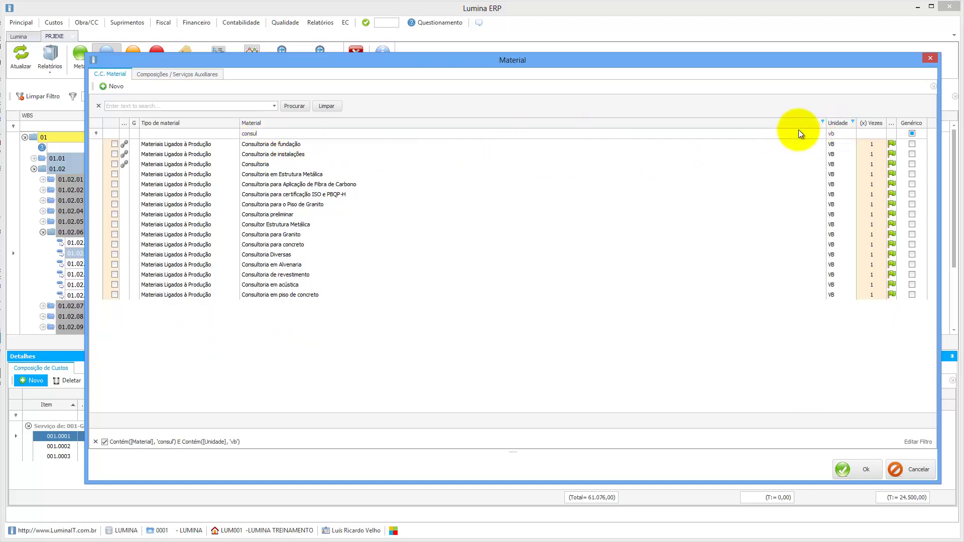
pyautogui.press('BackSpace')
pyautogui.press('BackSpace')
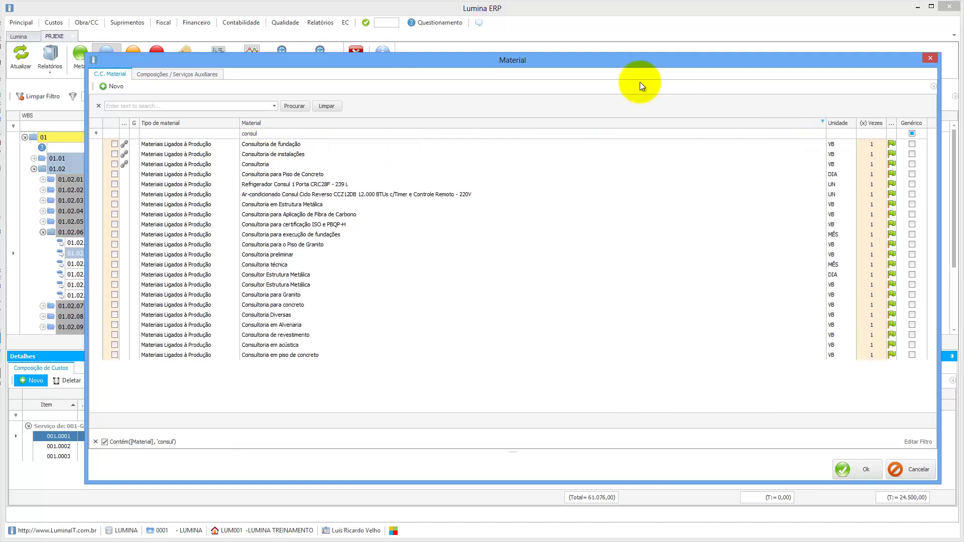
pyautogui.moveTo(261, 132); pyautogui.dragTo(236, 134)
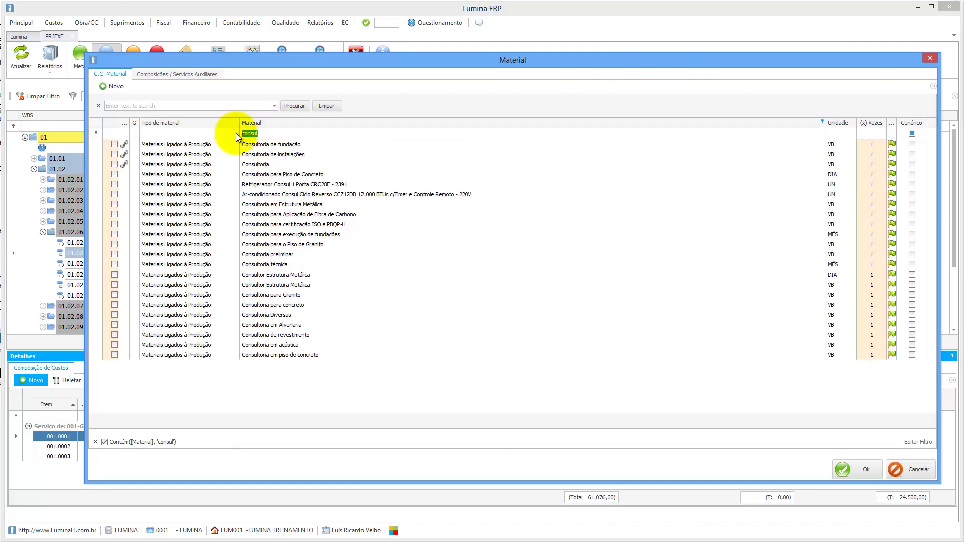
pyautogui.press('BackSpace')
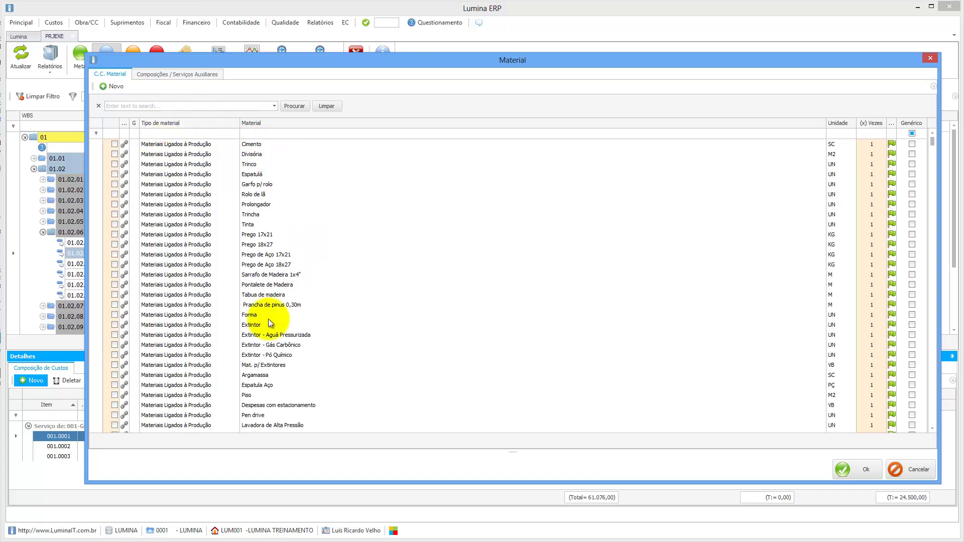
# - Search the materials for "consultoria" and add Consultoria técnica to the cost composition
pyautogui.click(124, 106)
pyautogui.write('con')
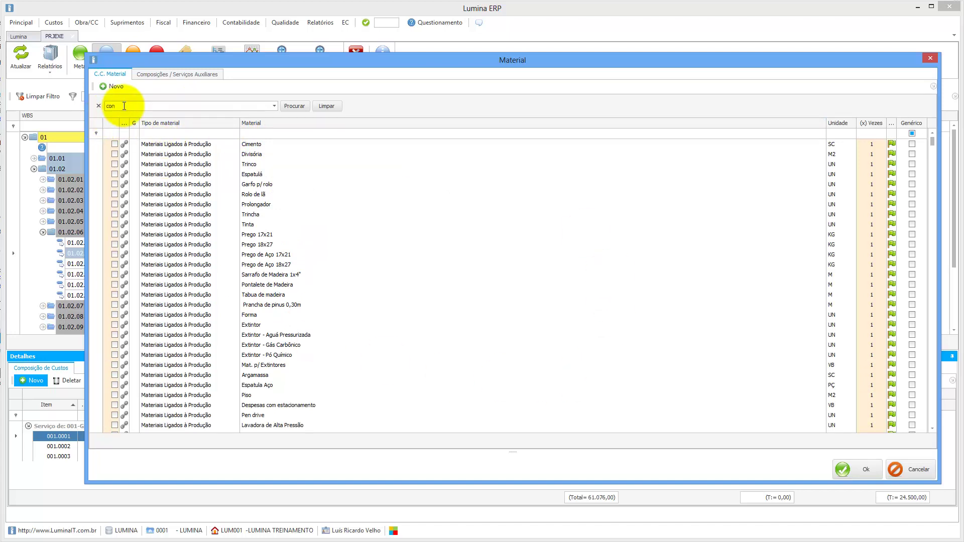
pyautogui.write('sultor')
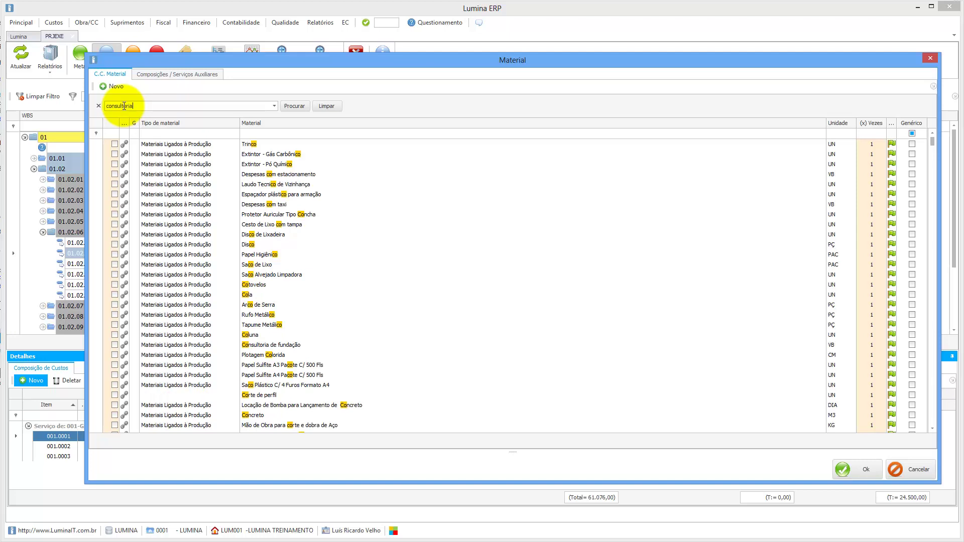
pyautogui.write('ia')
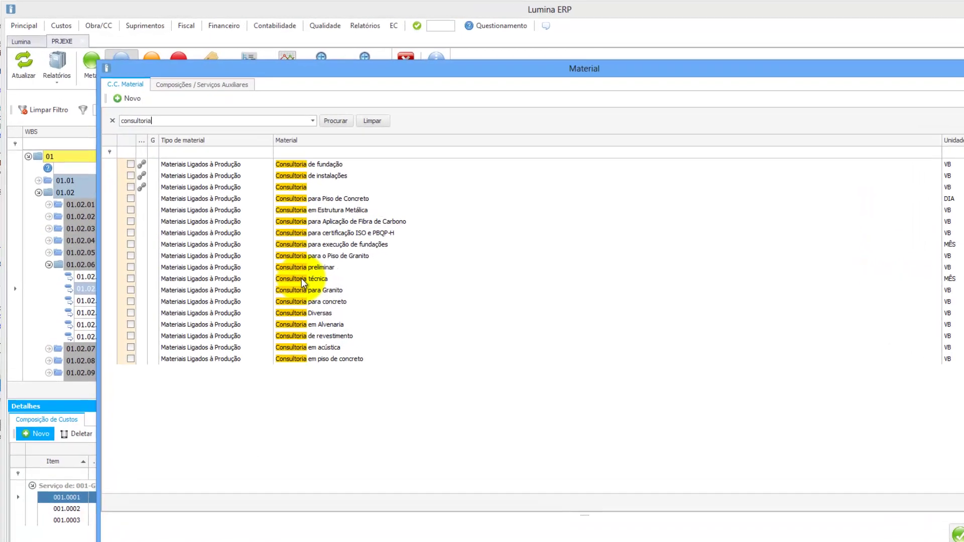
pyautogui.click(264, 244)
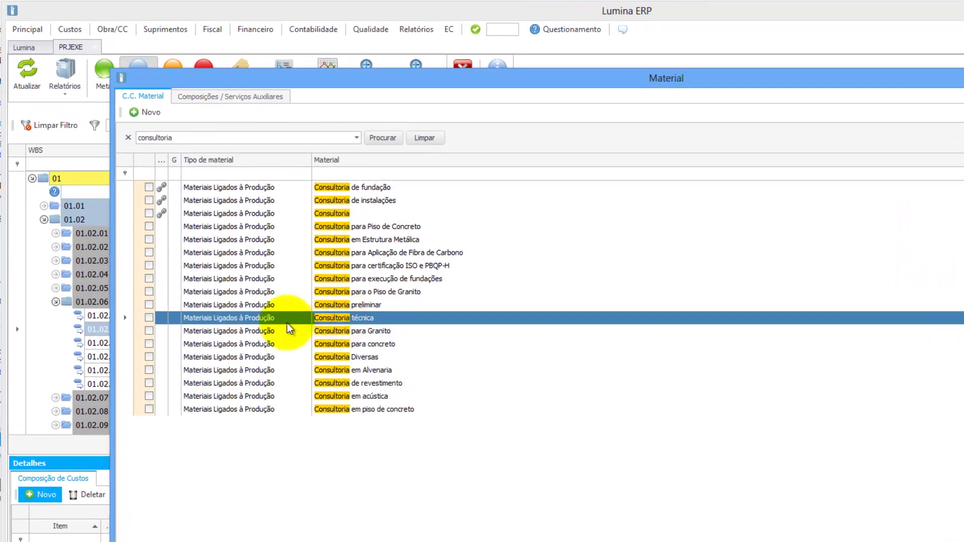
pyautogui.click(149, 317)
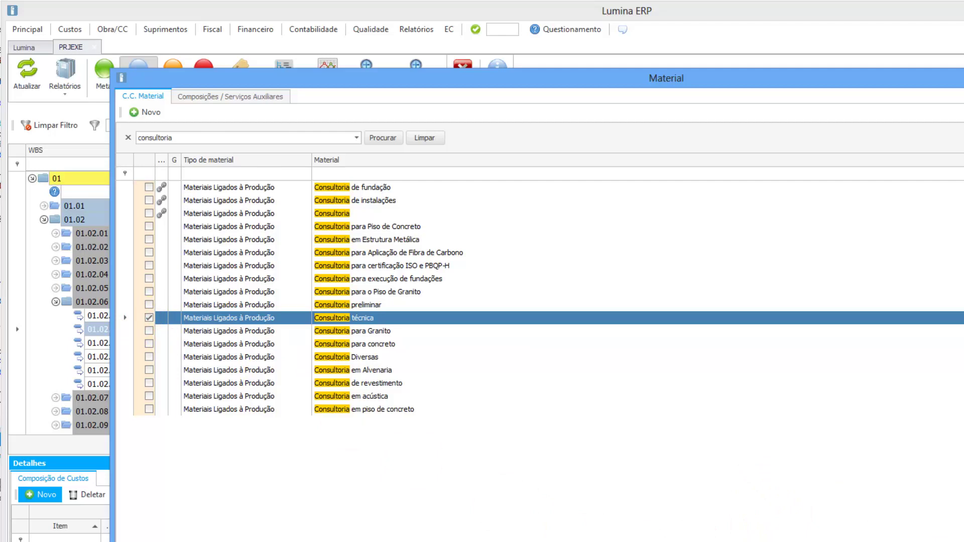
pyautogui.click(959, 537)
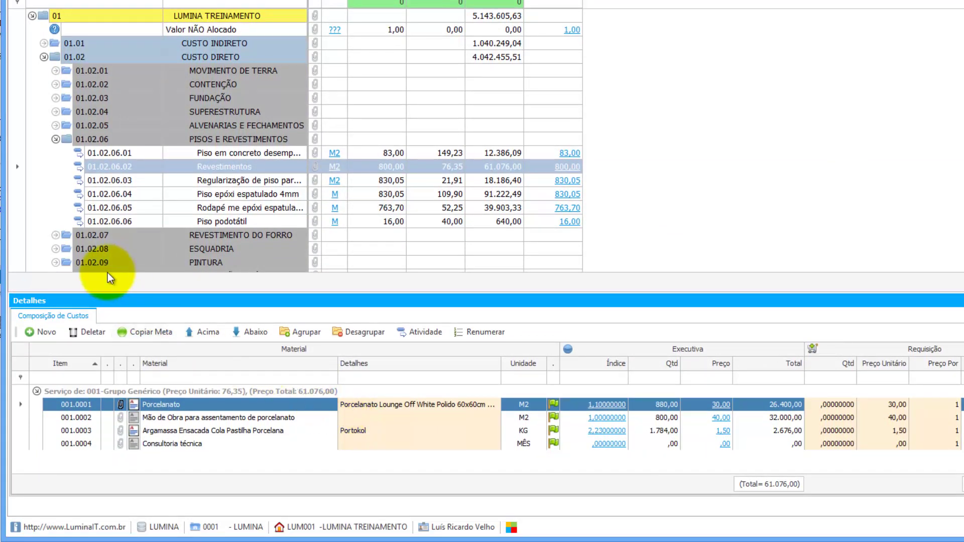
# - Fill in the details of Consultoria técnica with "Consultoria para verificação do alinhamento do piso"
pyautogui.click(407, 445)
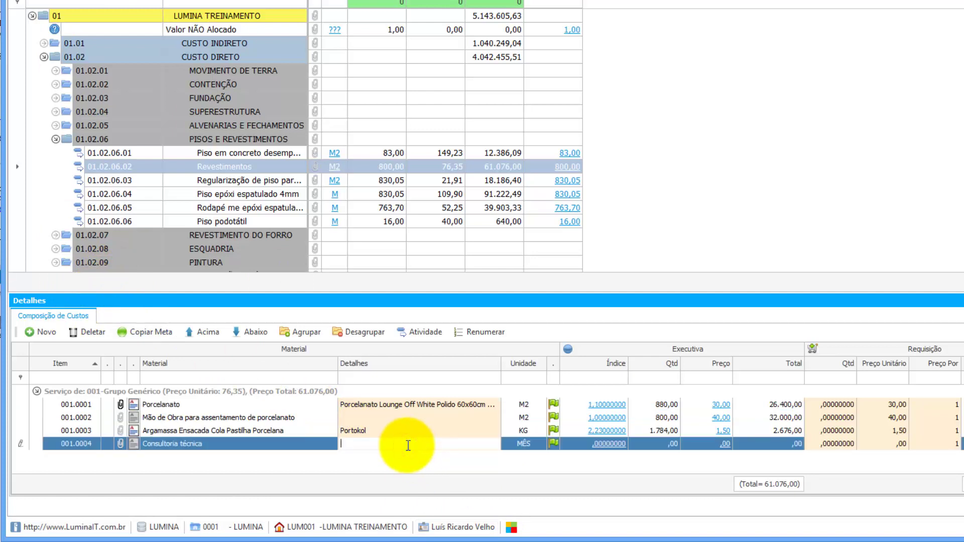
pyautogui.write('Consultoria para verificação do')
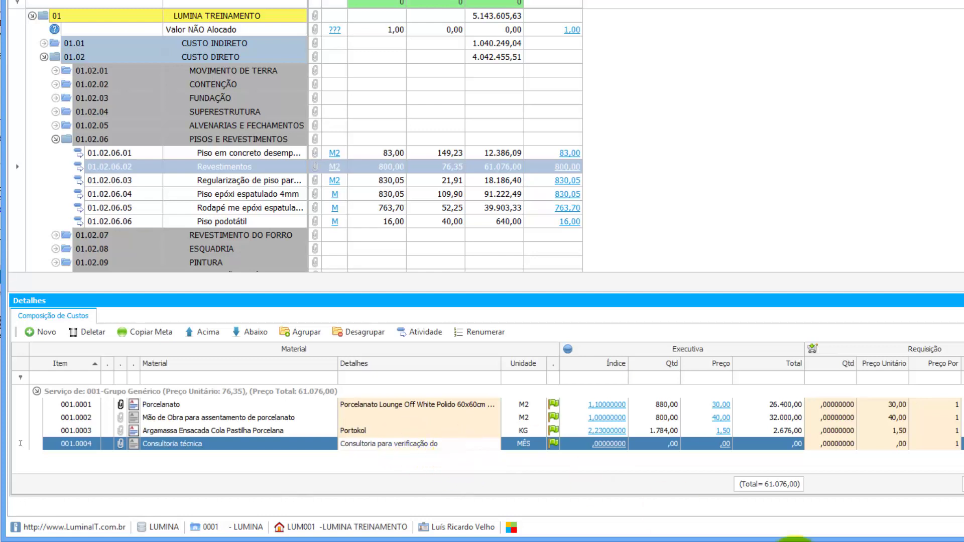
pyautogui.click(446, 445)
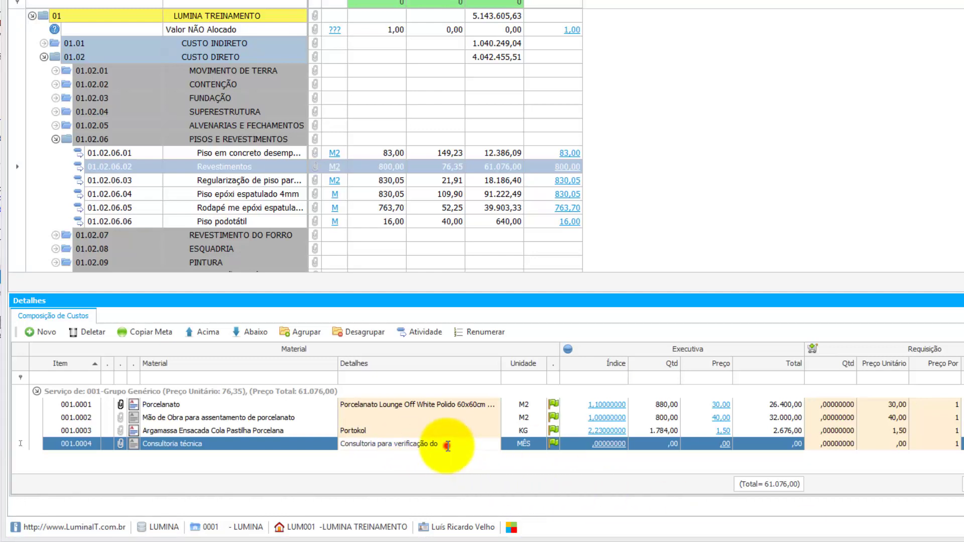
pyautogui.write('al')
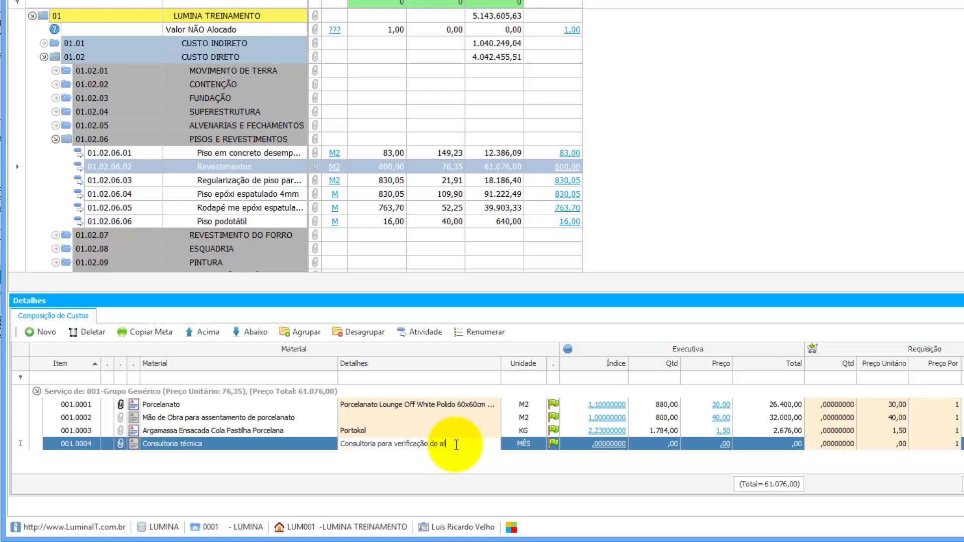
pyautogui.write('inhamento do piso')
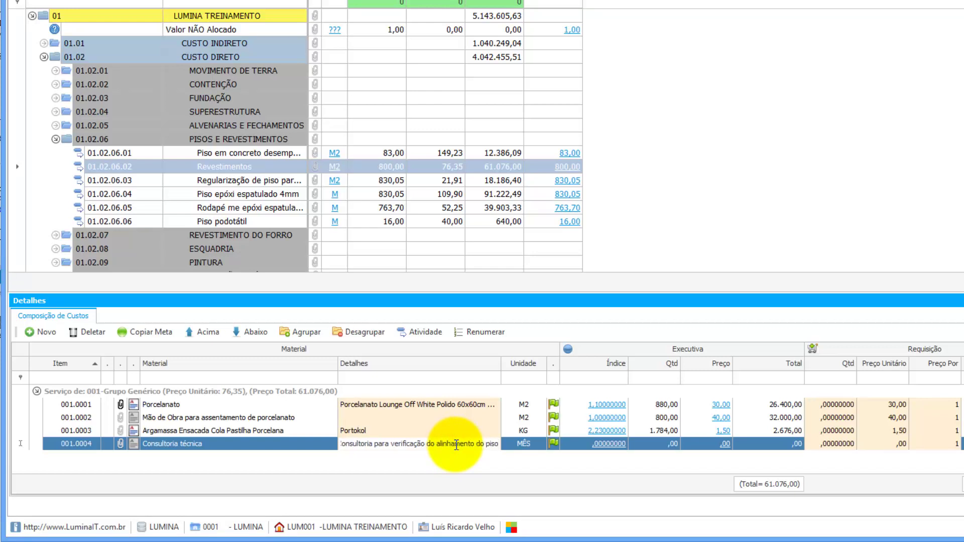
pyautogui.click(266, 431)
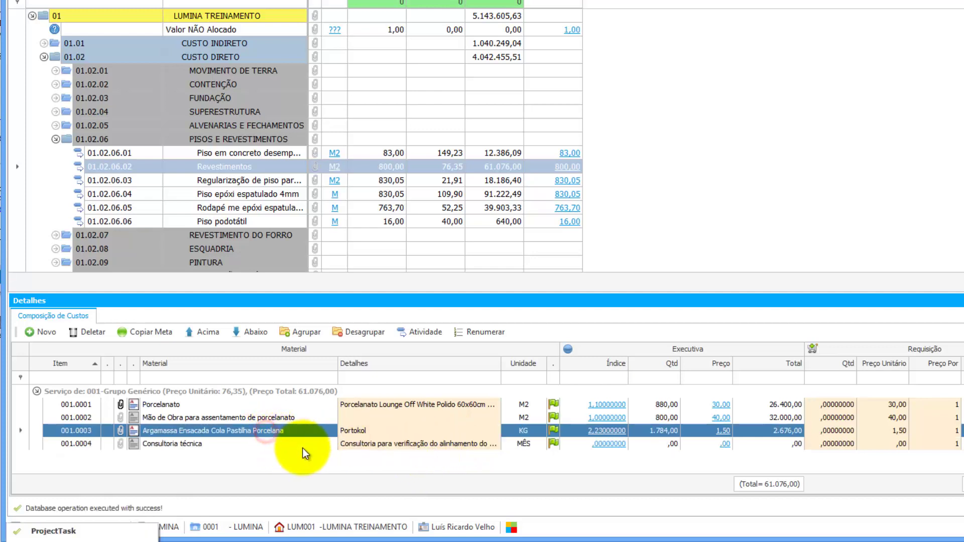
# - Add a new index record for Consultoria técnica with a fixed quantity of 1 and save it
pyautogui.click(252, 445)
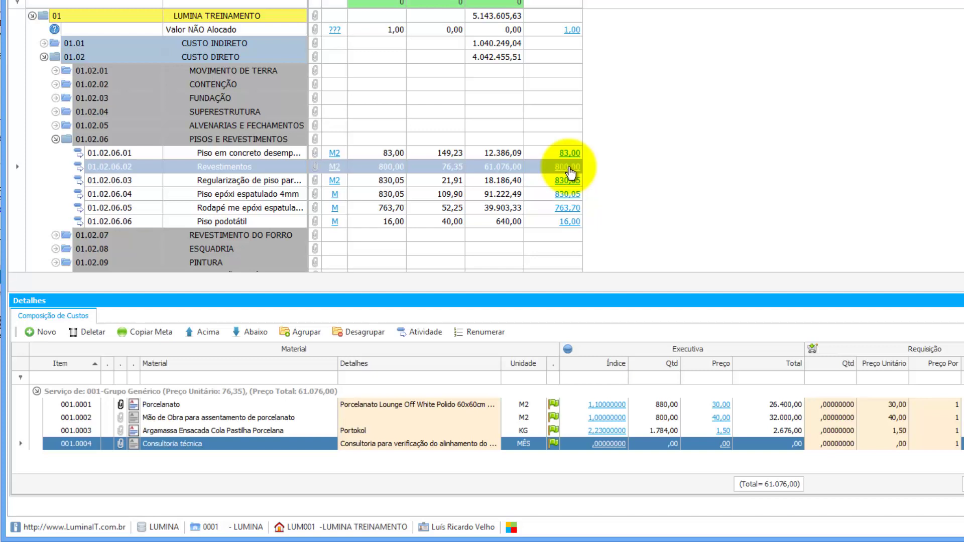
pyautogui.click(605, 443)
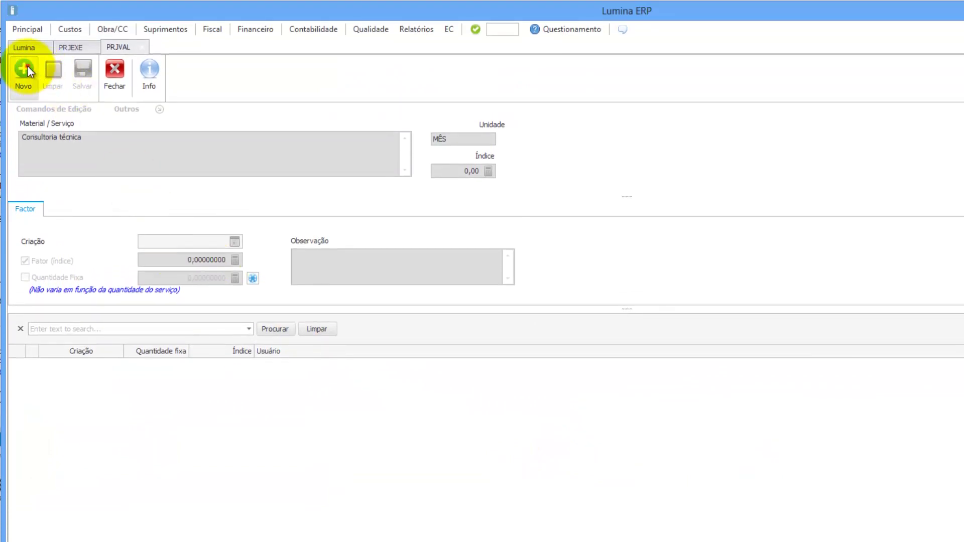
pyautogui.click(27, 56)
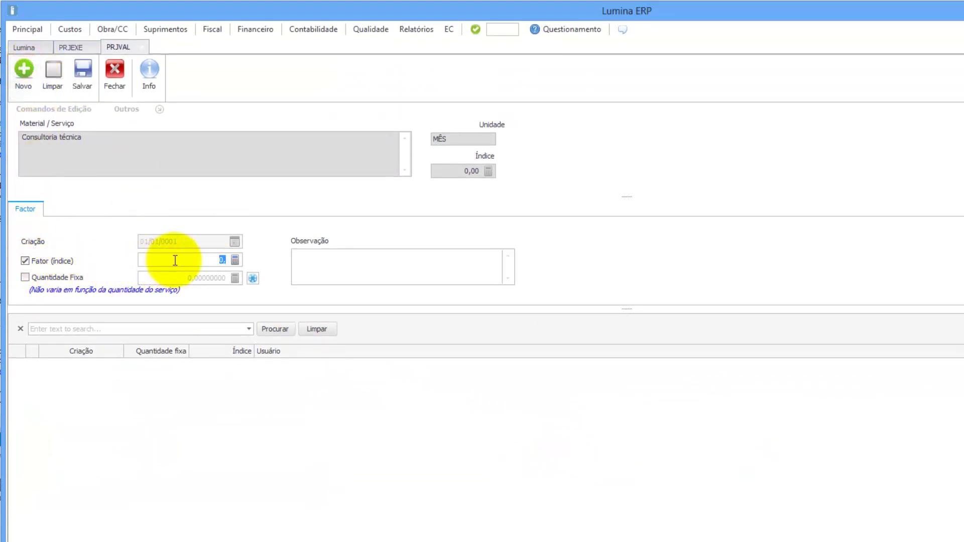
pyautogui.click(56, 278)
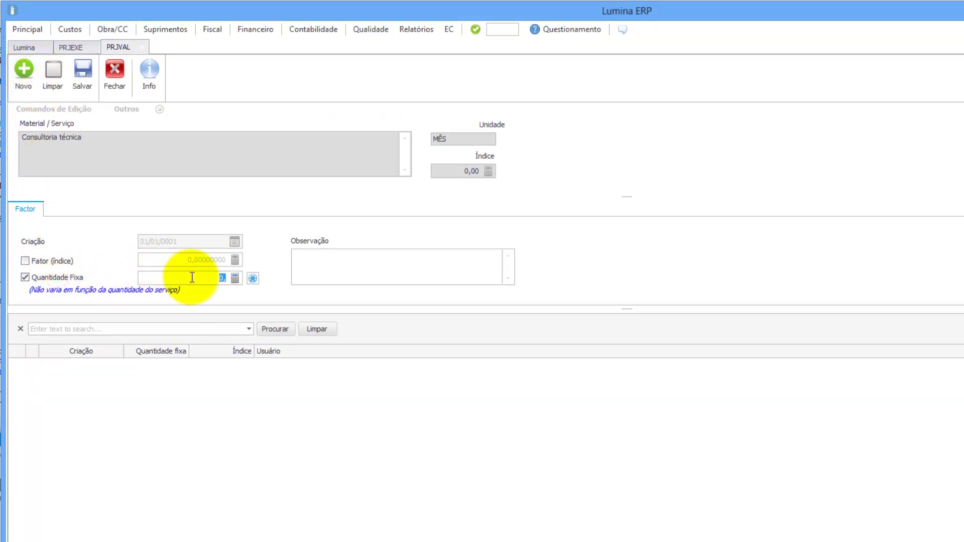
pyautogui.write('1')
pyautogui.click(314, 264)
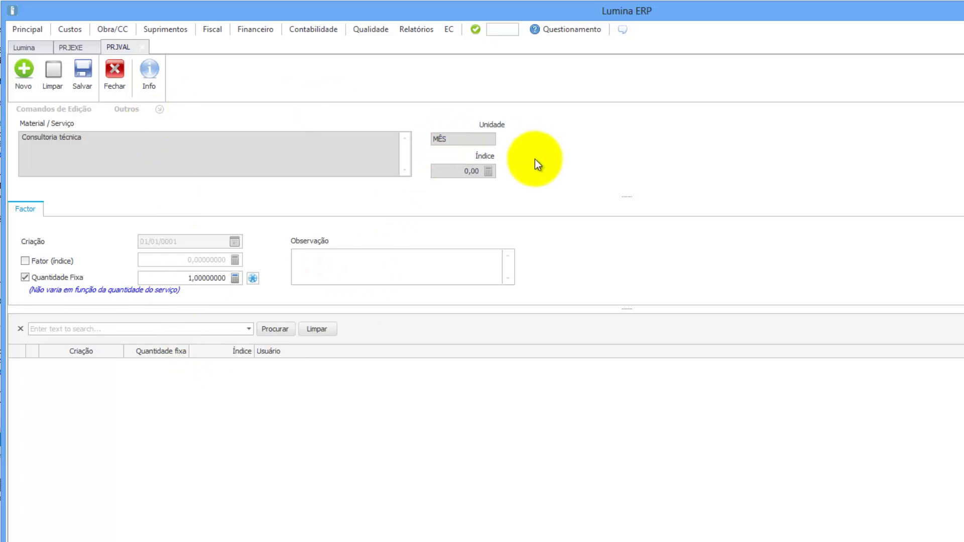
pyautogui.click(89, 76)
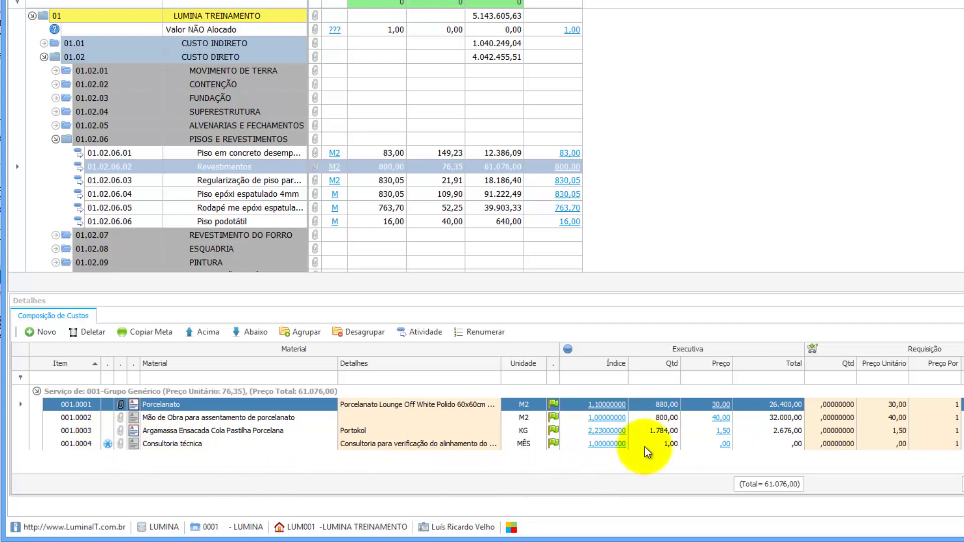
# - Add a new unit price of 5.000,00 for Consultoria técnica and save it
pyautogui.click(723, 443)
pyautogui.click(723, 443)
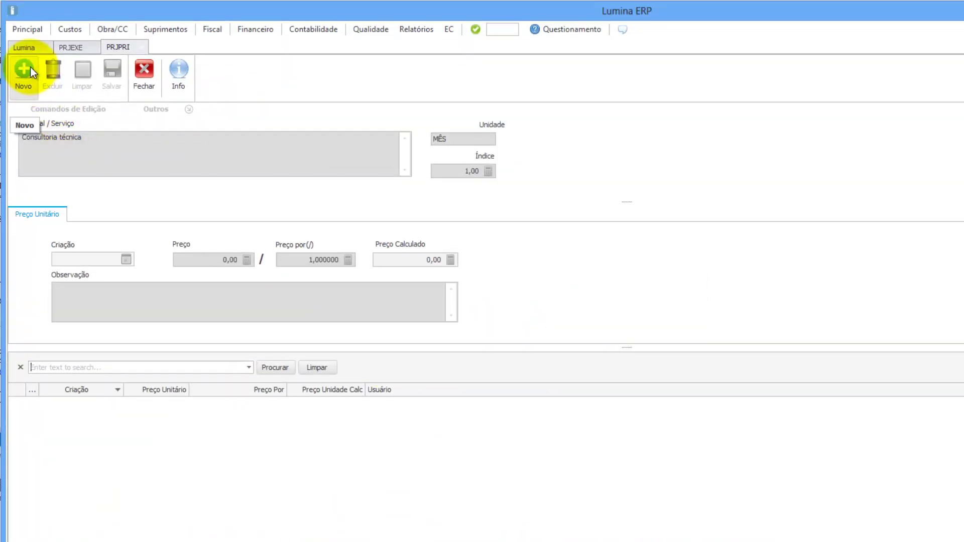
pyautogui.click(23, 69)
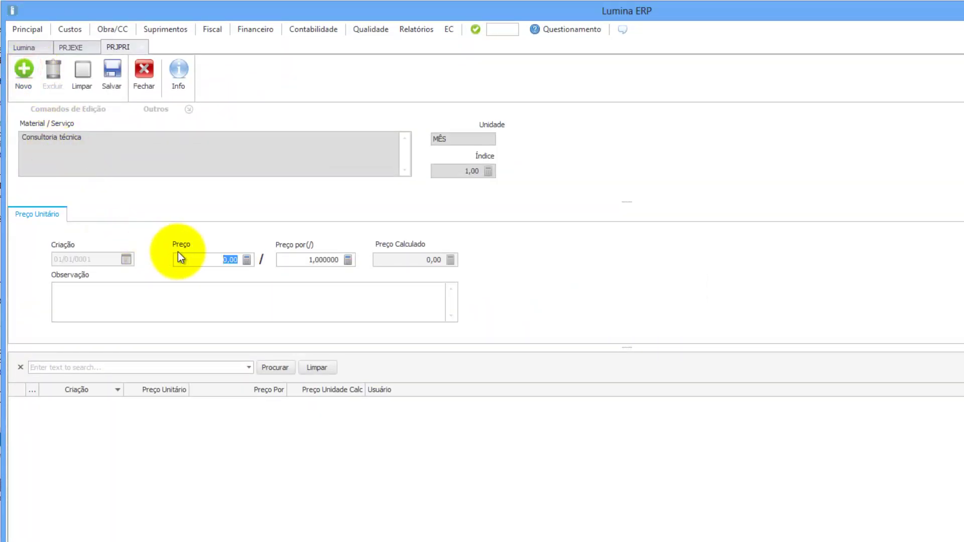
pyautogui.write('5.000')
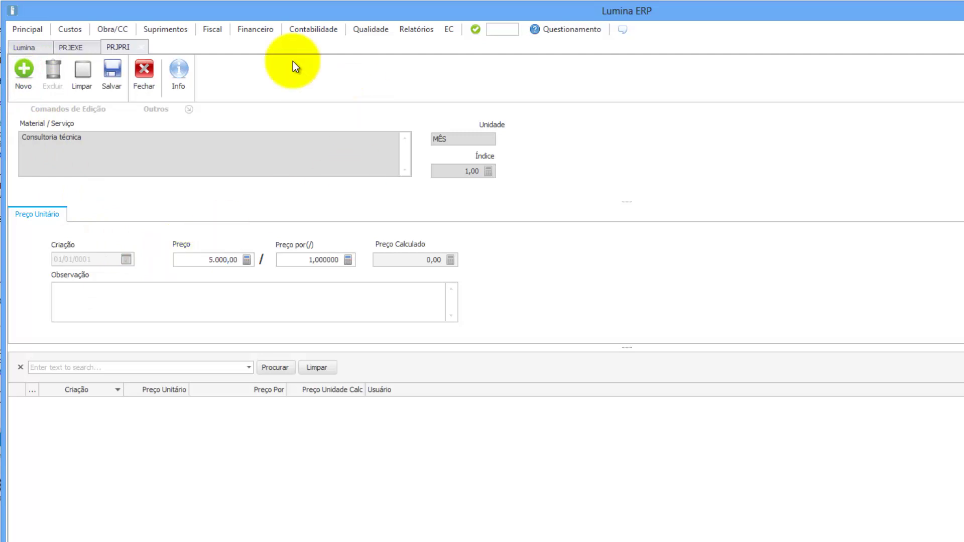
pyautogui.click(120, 70)
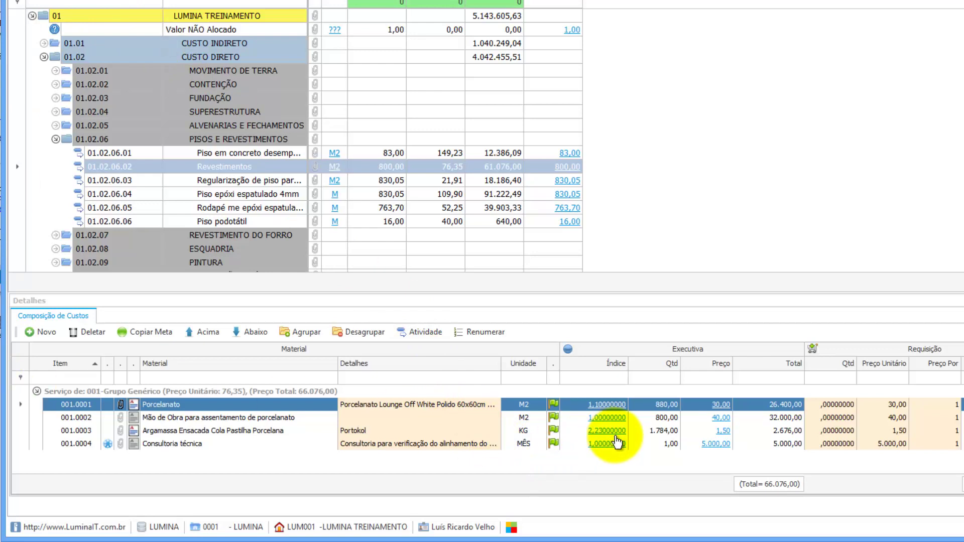
# - Register a new unit price of 50,00 for Mão de Obra para assentamento de porcelanato, save it and close the price form
pyautogui.click(721, 418)
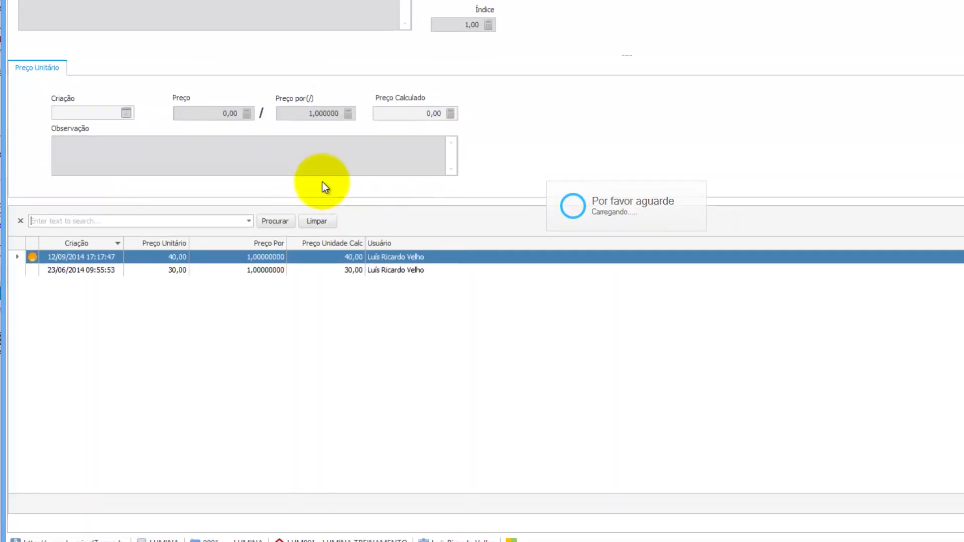
pyautogui.click(24, 70)
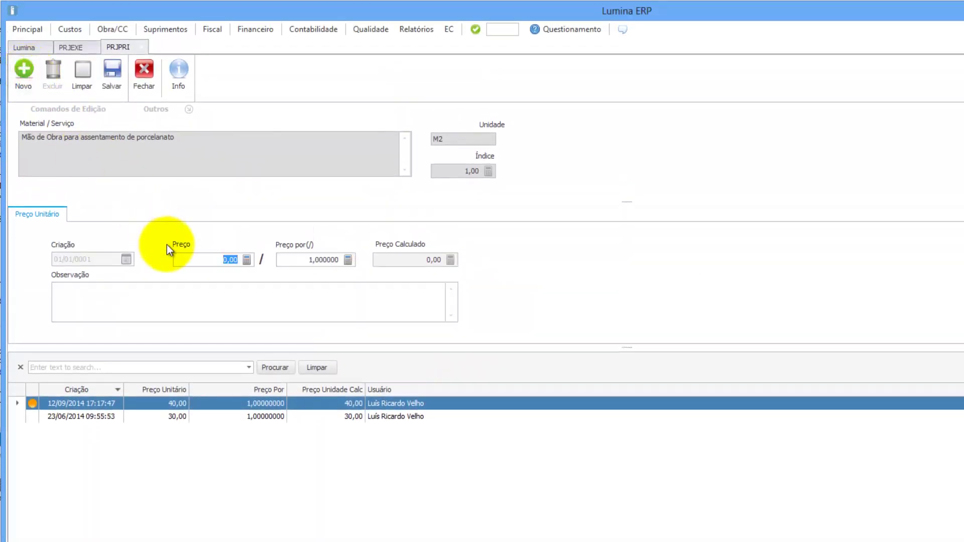
pyautogui.write('50')
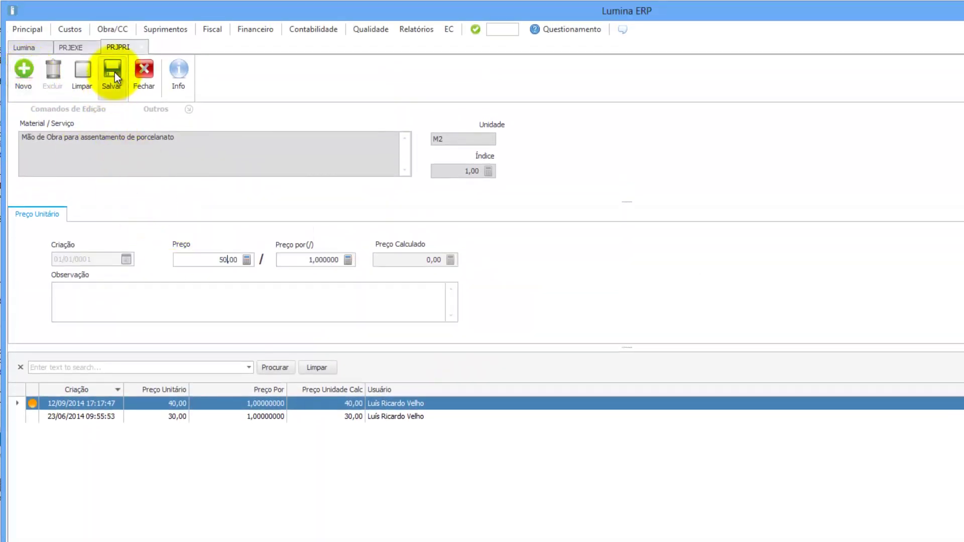
pyautogui.click(115, 72)
pyautogui.click(146, 78)
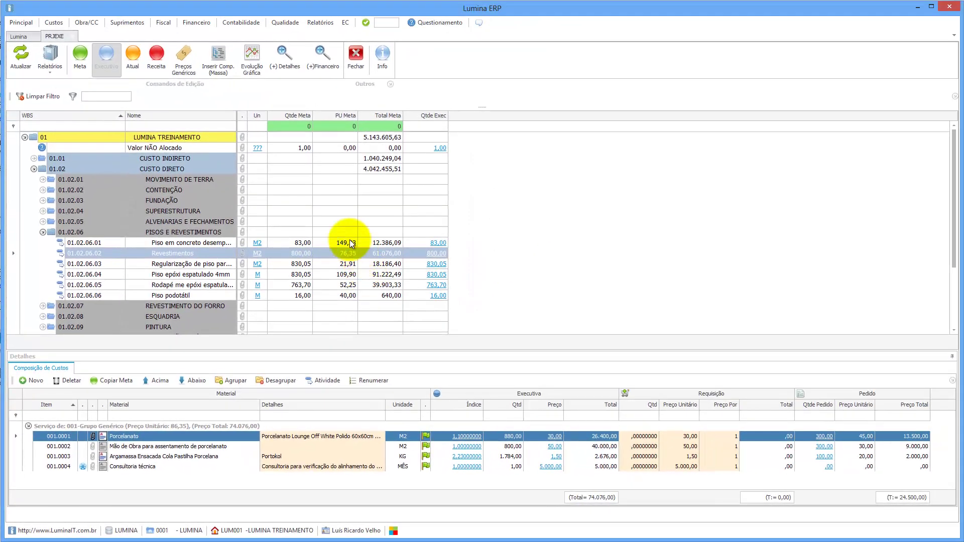
# - Check the Meta composition of Revestimentos, and set the service's executive quantity to 780 in the Executivo view
pyautogui.click(81, 56)
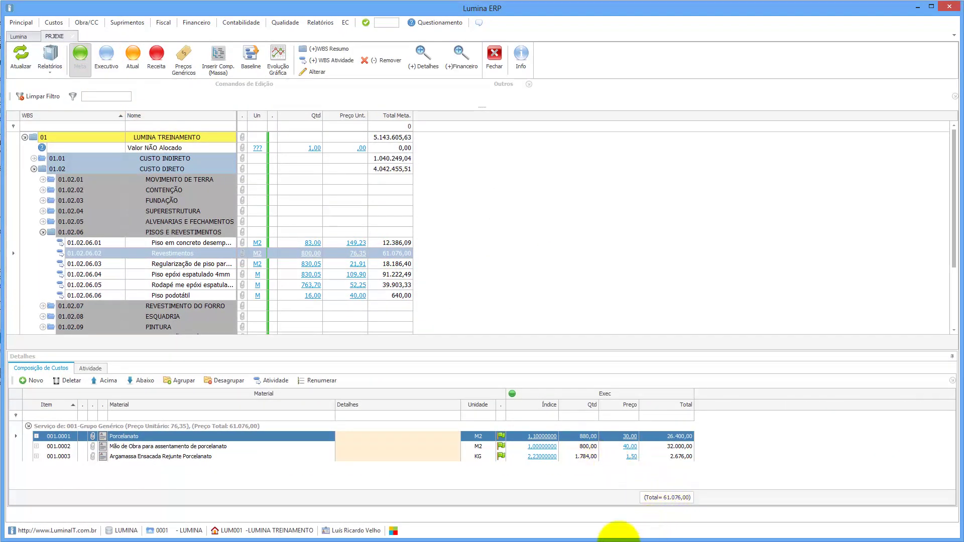
pyautogui.click(108, 57)
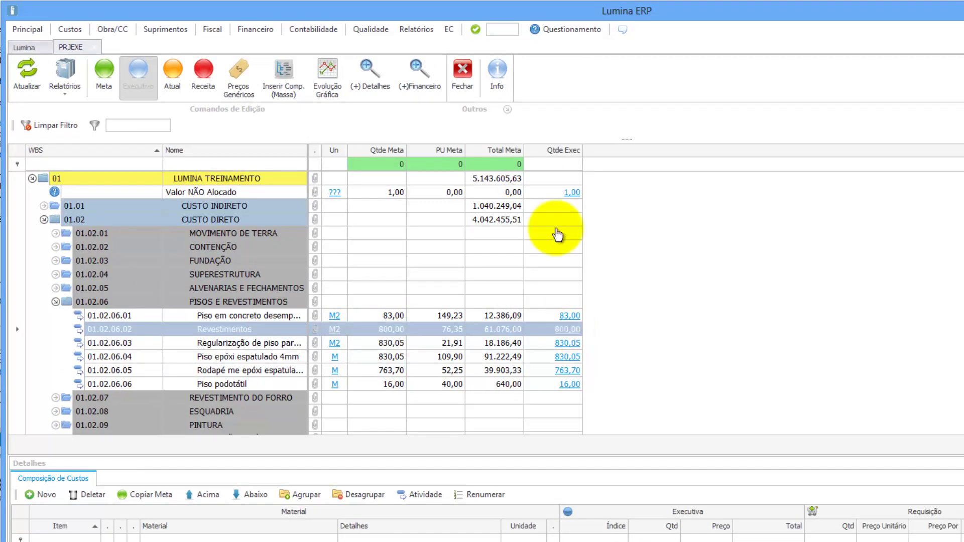
pyautogui.click(567, 330)
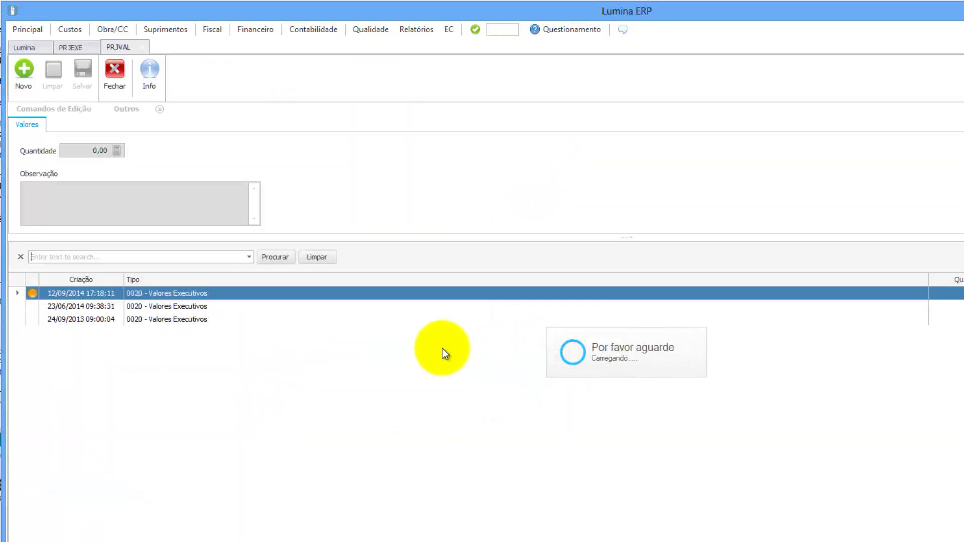
pyautogui.click(21, 74)
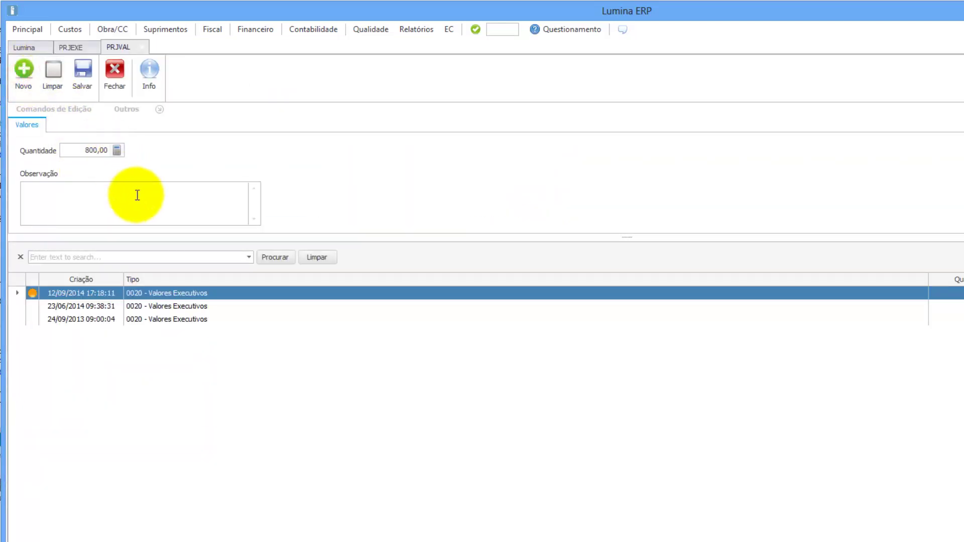
pyautogui.moveTo(80, 148); pyautogui.dragTo(105, 149)
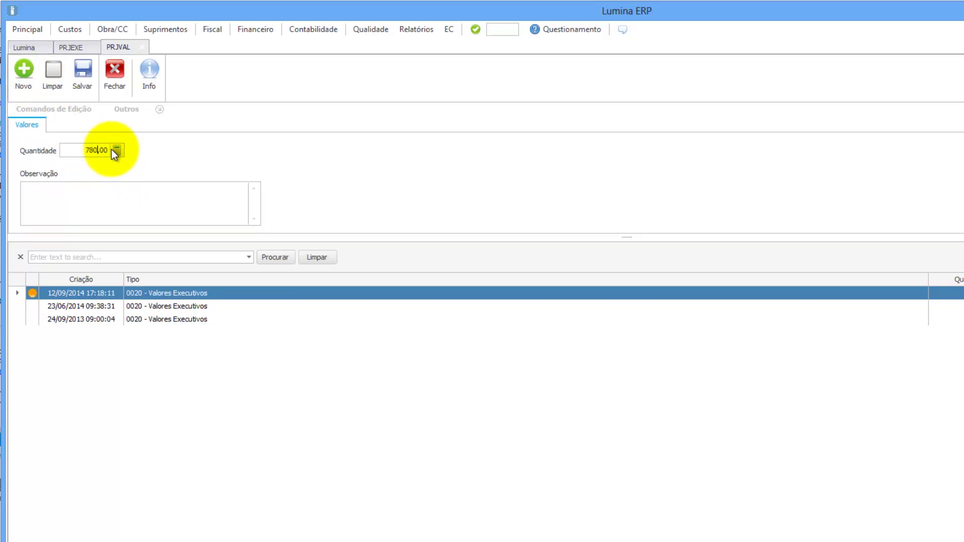
pyautogui.click(83, 71)
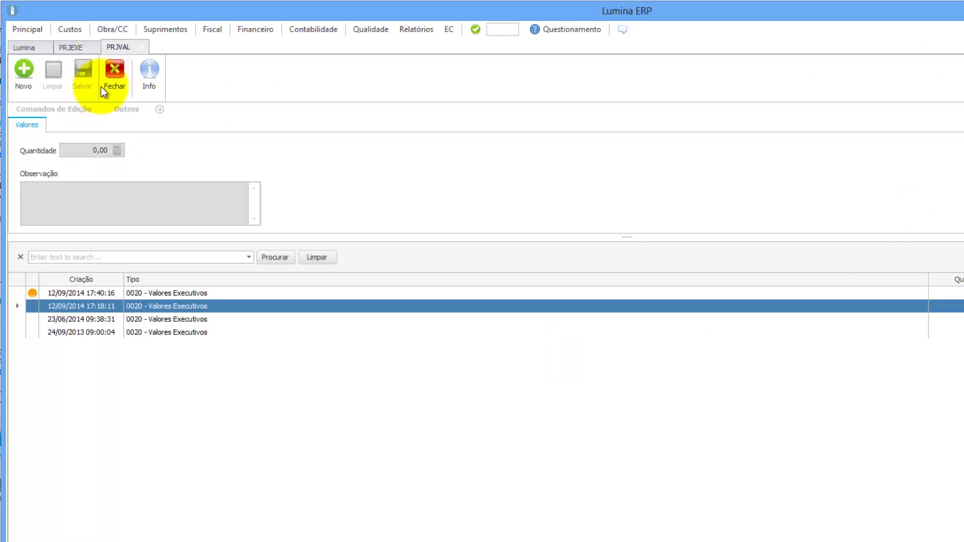
pyautogui.click(112, 71)
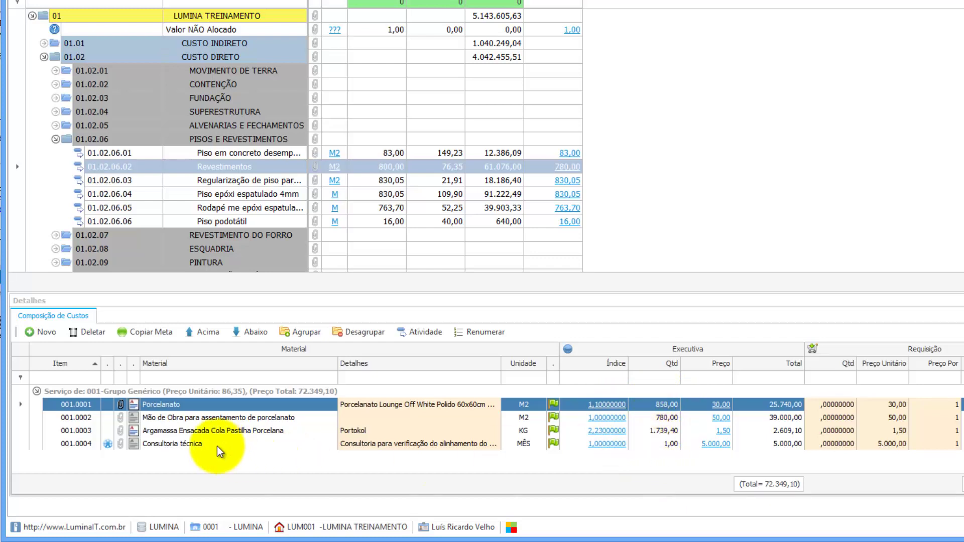
pyautogui.click(204, 443)
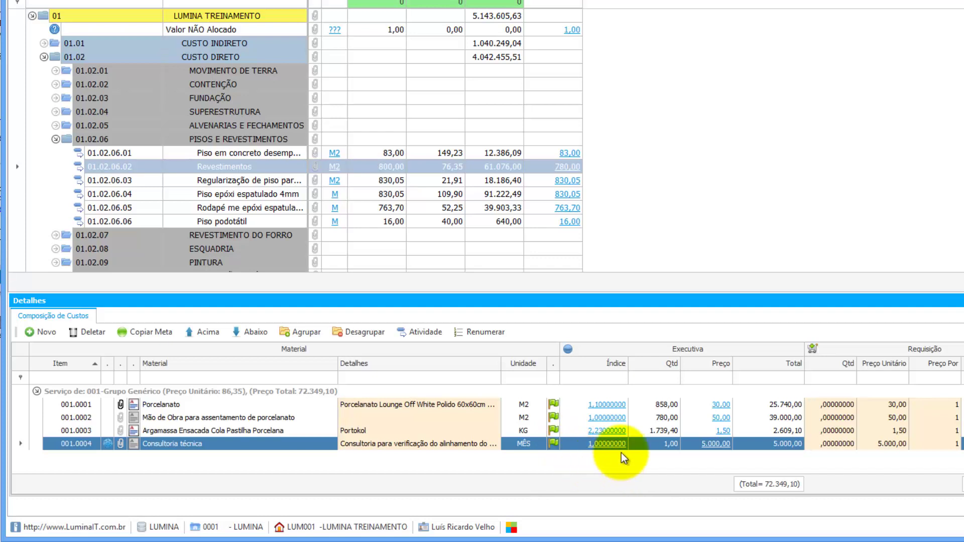
pyautogui.click(818, 404)
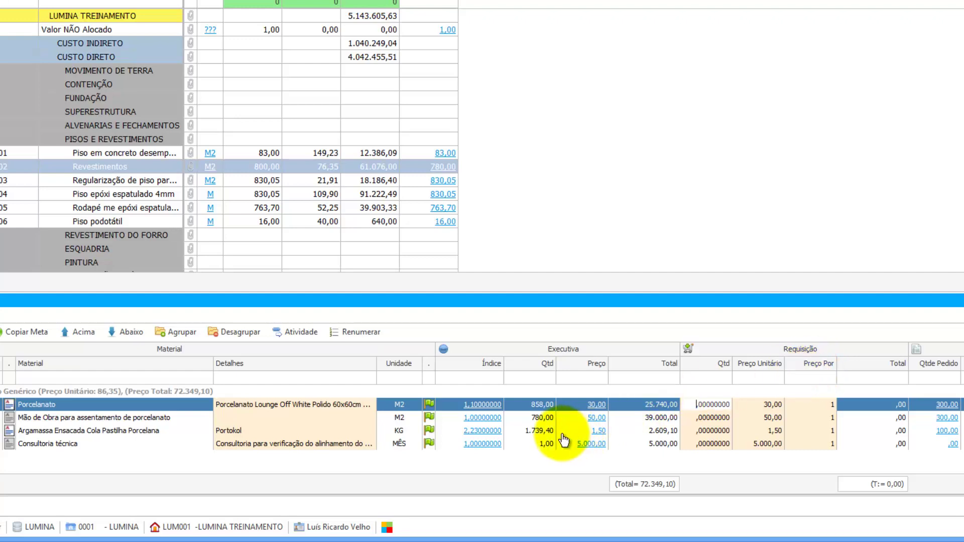
# - Create a new unit price for Argamassa Ensacada Cola Pastilha Porcelana, with a price of 22,00 per 15
pyautogui.click(30, 432)
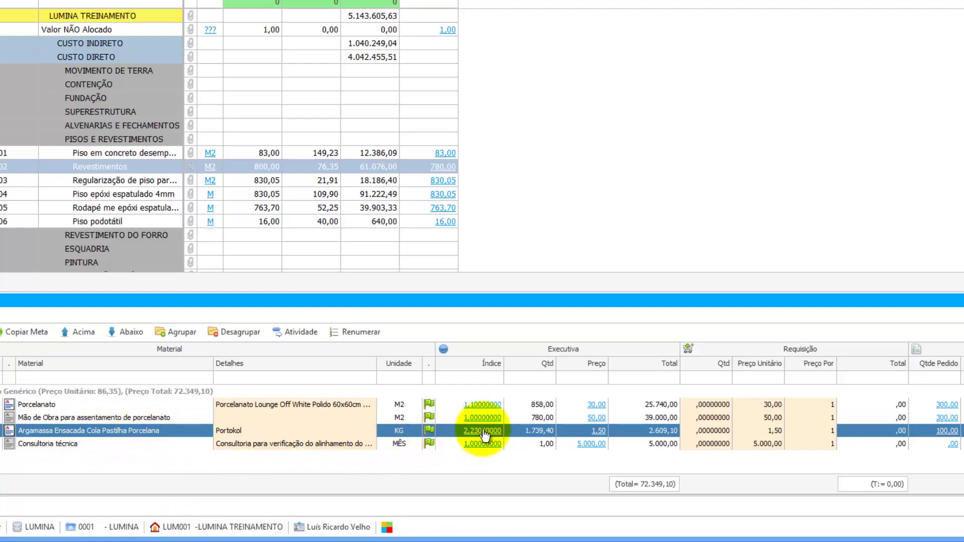
pyautogui.click(600, 430)
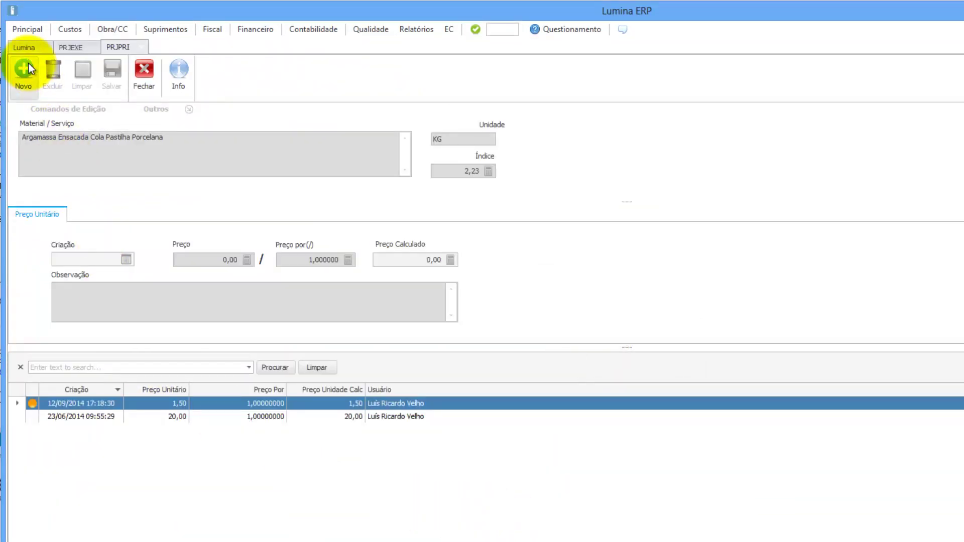
pyautogui.click(24, 68)
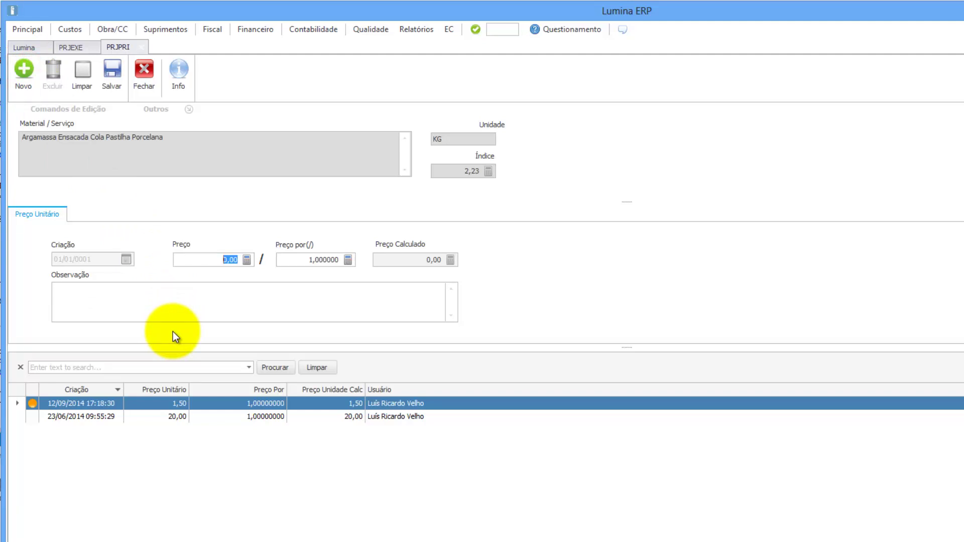
pyautogui.click(308, 260)
pyautogui.write('5')
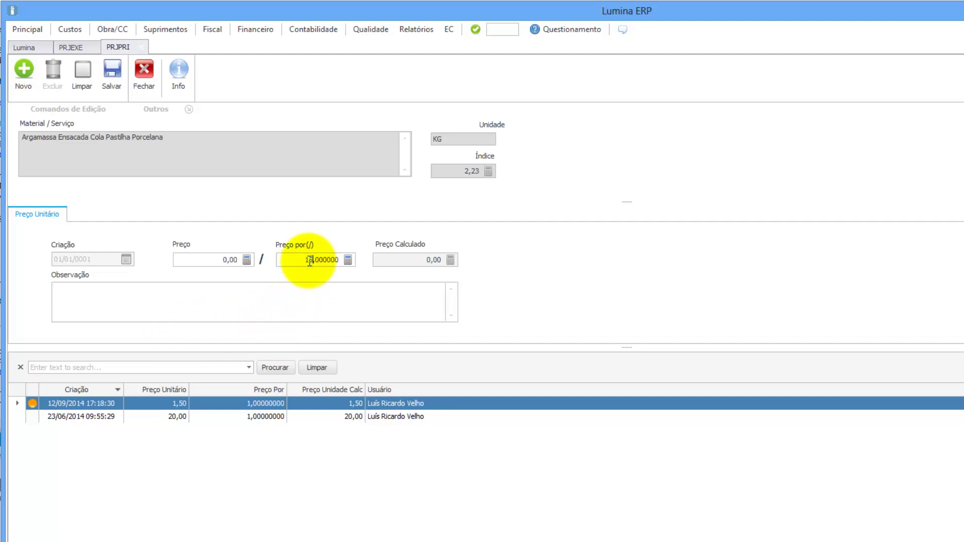
pyautogui.click(215, 260)
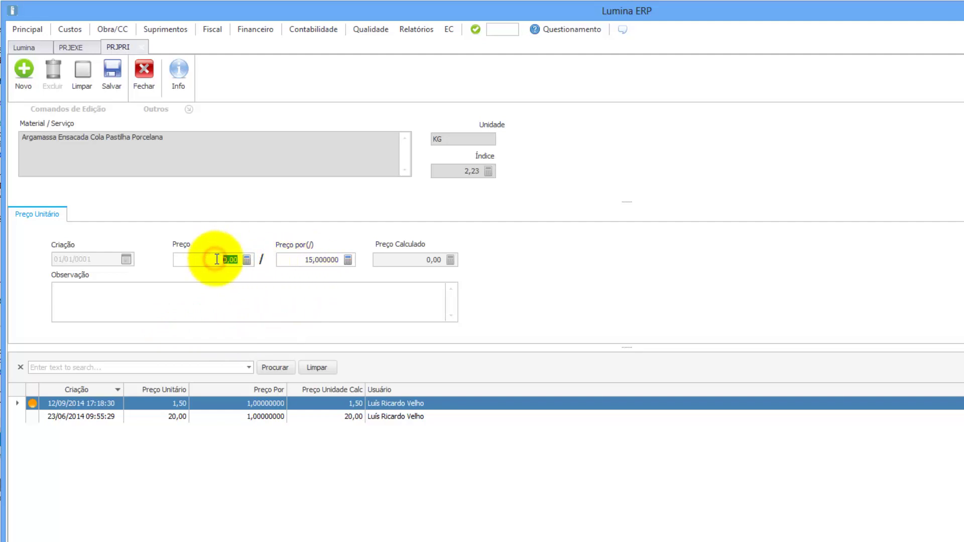
pyautogui.write('22')
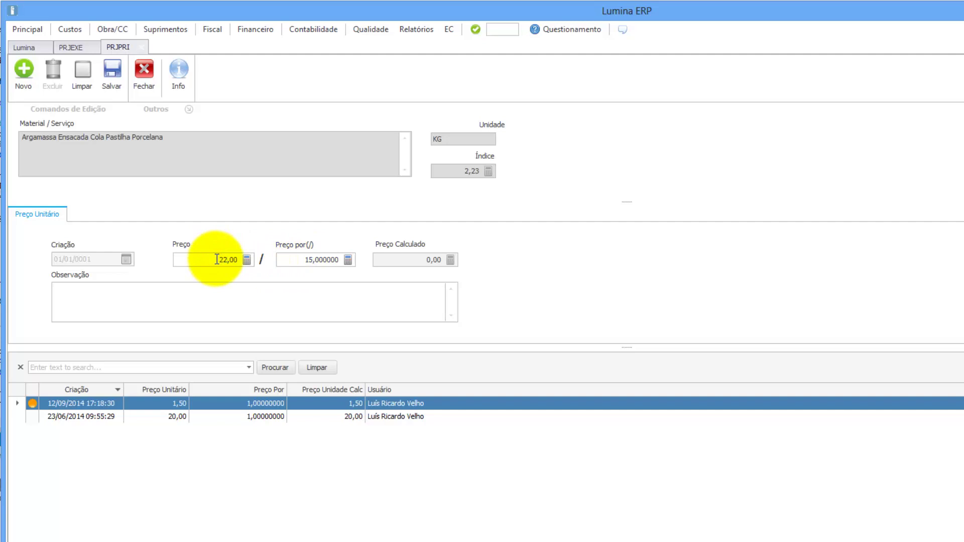
pyautogui.click(286, 259)
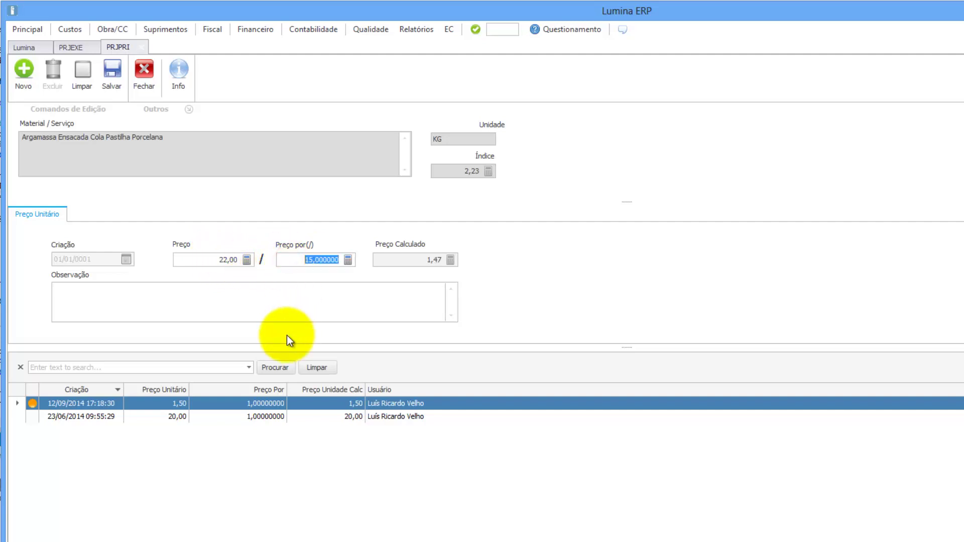
# - Review the new mortar price against its KG unit and save the record
pyautogui.click(212, 258)
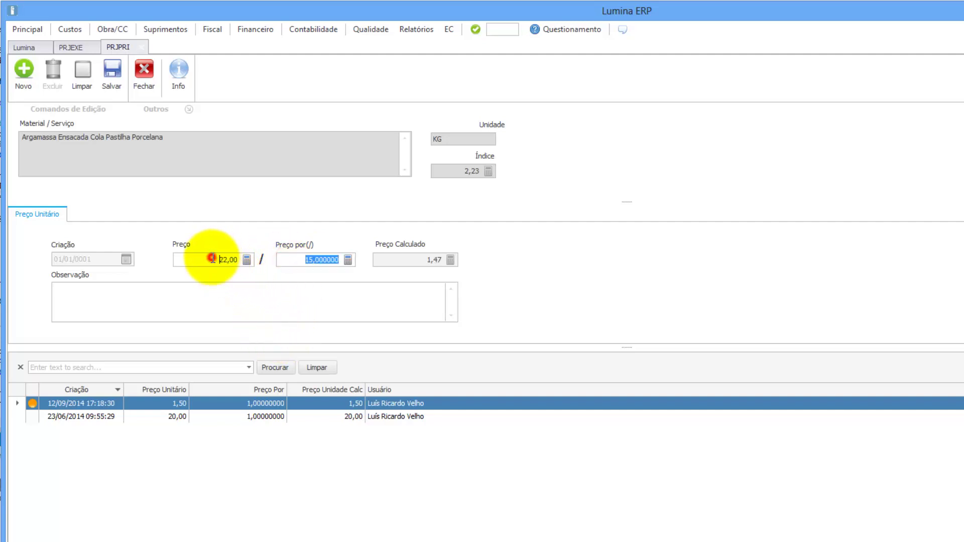
pyautogui.click(297, 260)
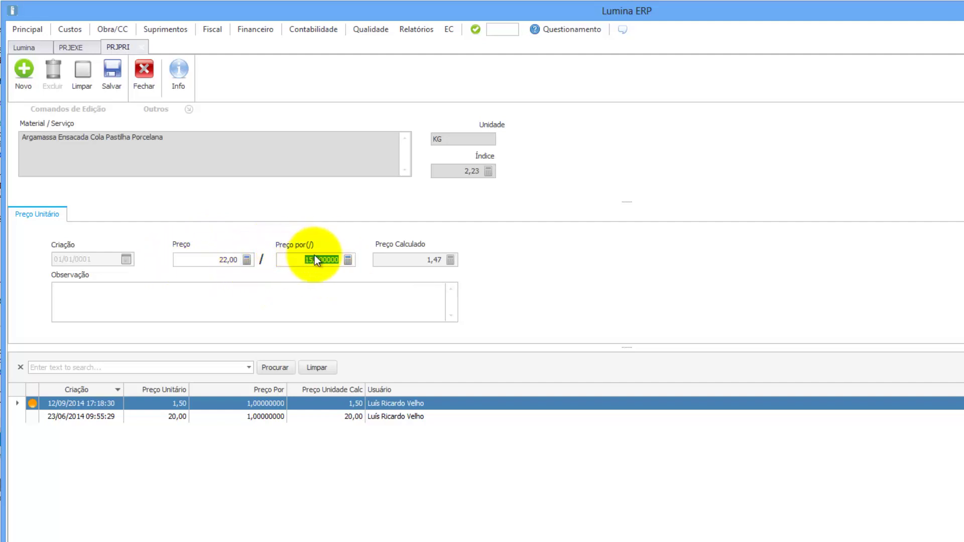
pyautogui.click(217, 259)
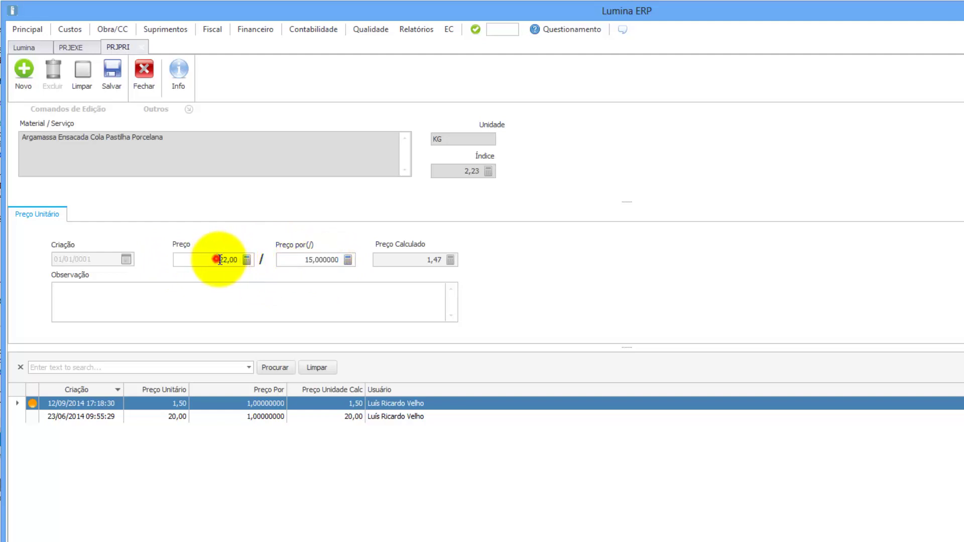
pyautogui.click(304, 259)
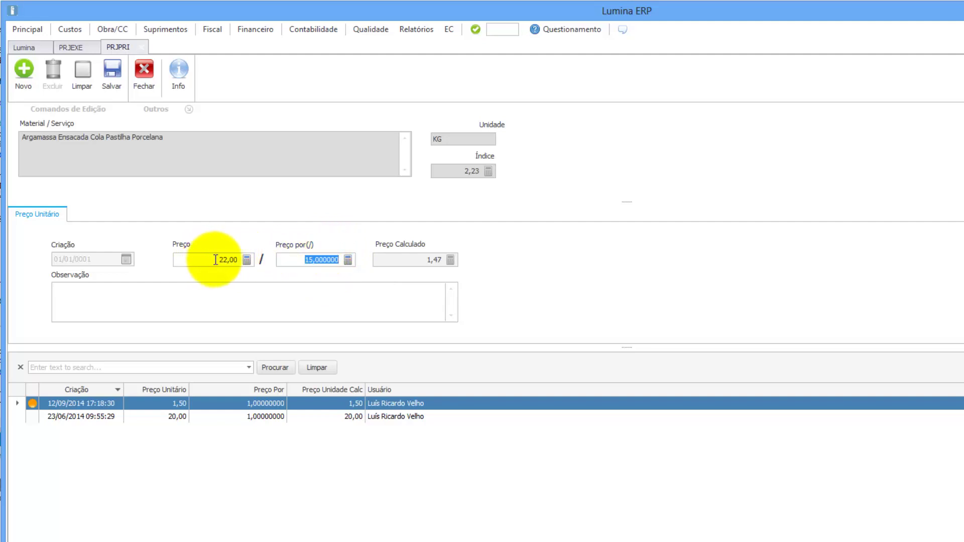
pyautogui.doubleClick(442, 139)
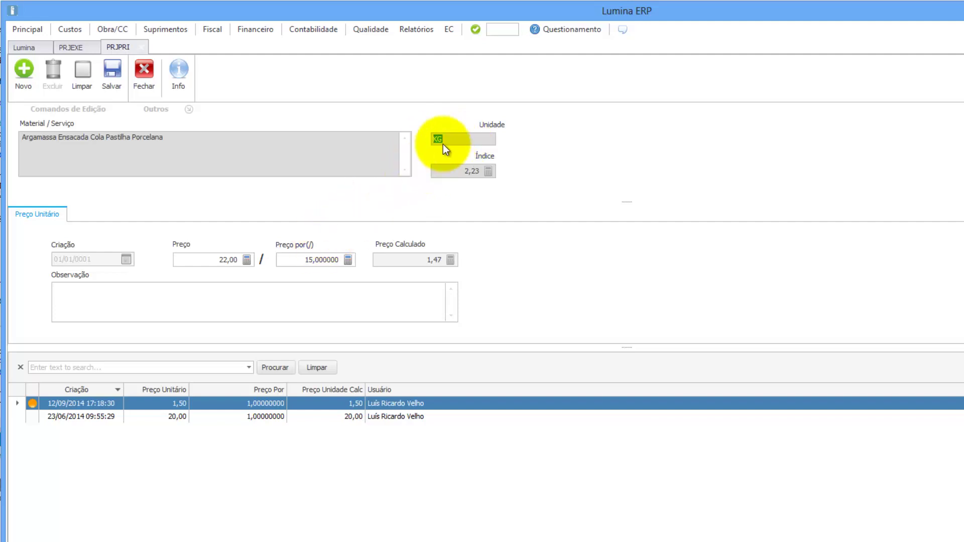
pyautogui.moveTo(442, 139); pyautogui.dragTo(430, 139)
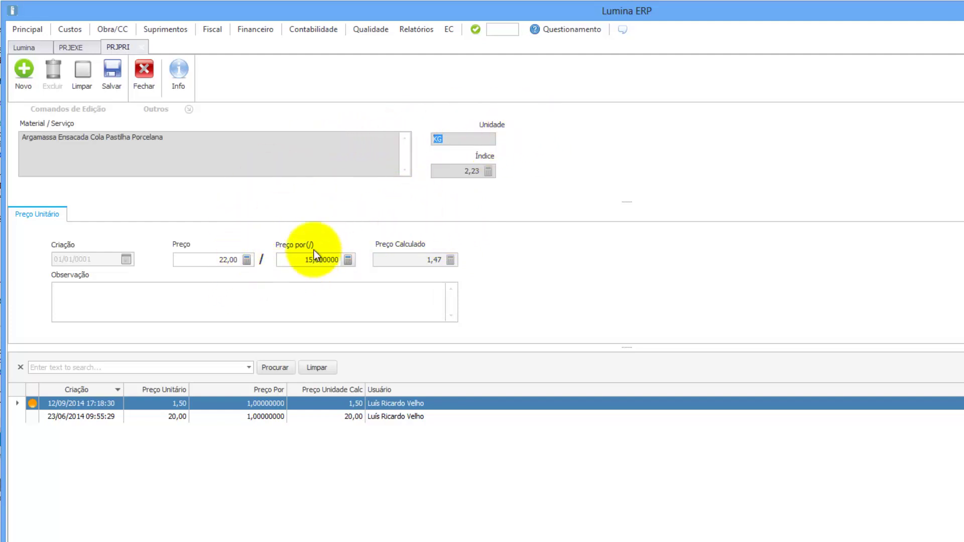
pyautogui.click(110, 71)
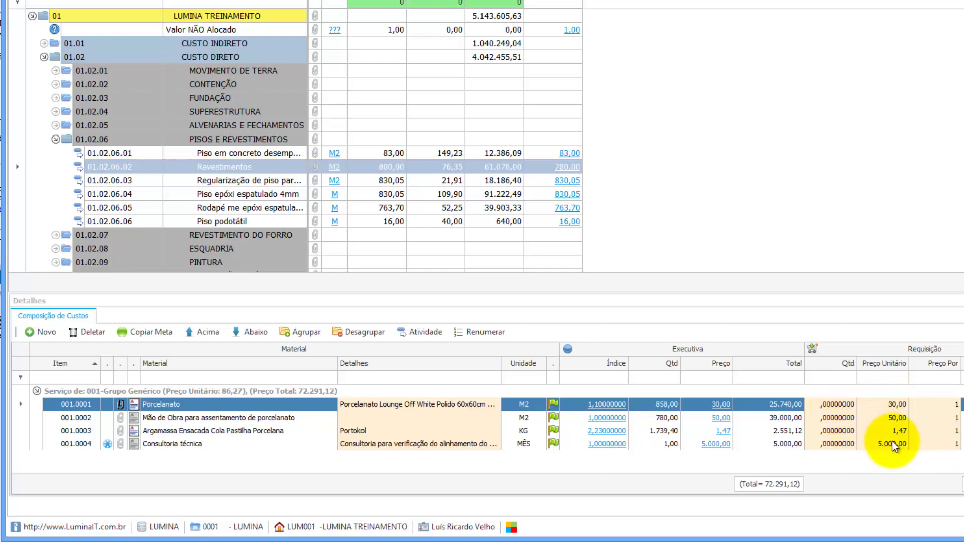
# - Set the Revestimentos requisition quantities to 858 for Porcelanato and 500 for Mão de Obra para assentamento de porcelanato
pyautogui.click(818, 406)
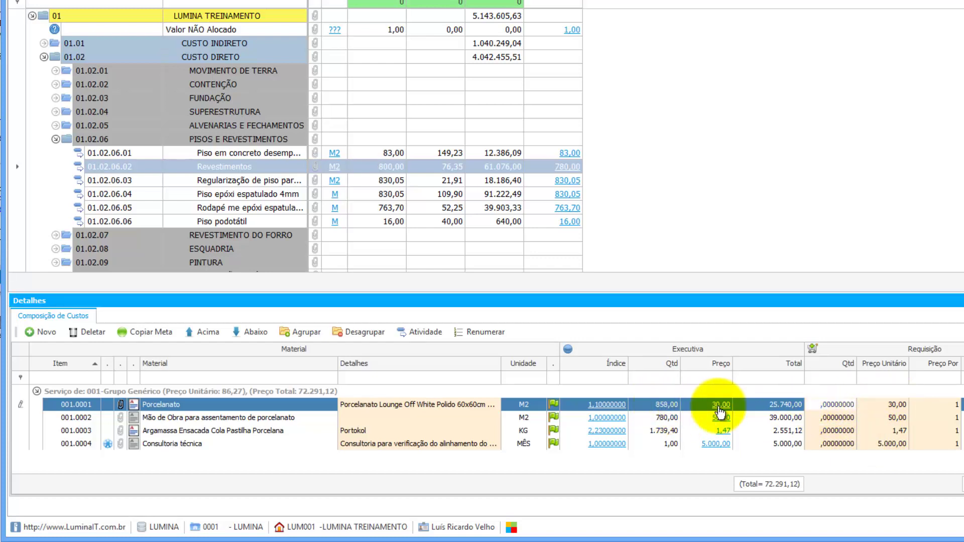
pyautogui.write('858')
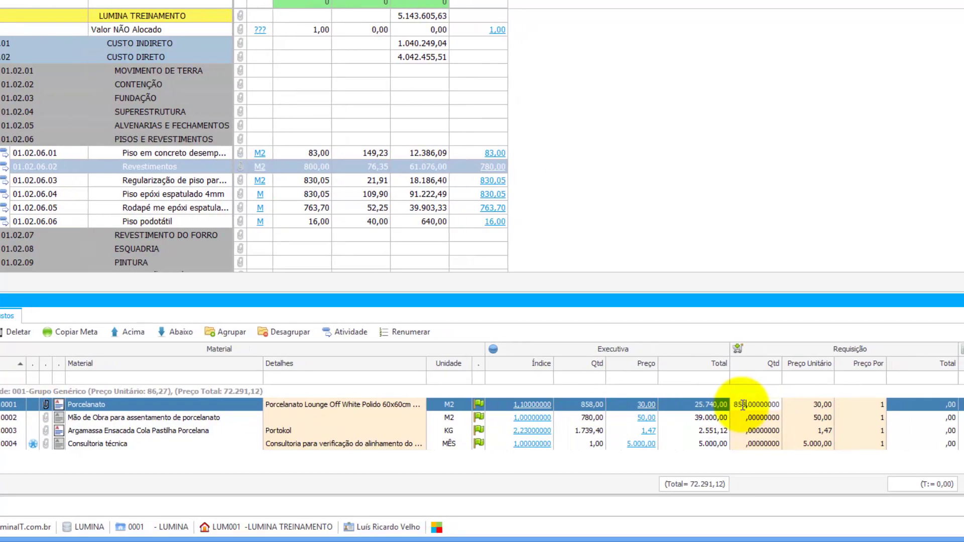
pyautogui.press('Return')
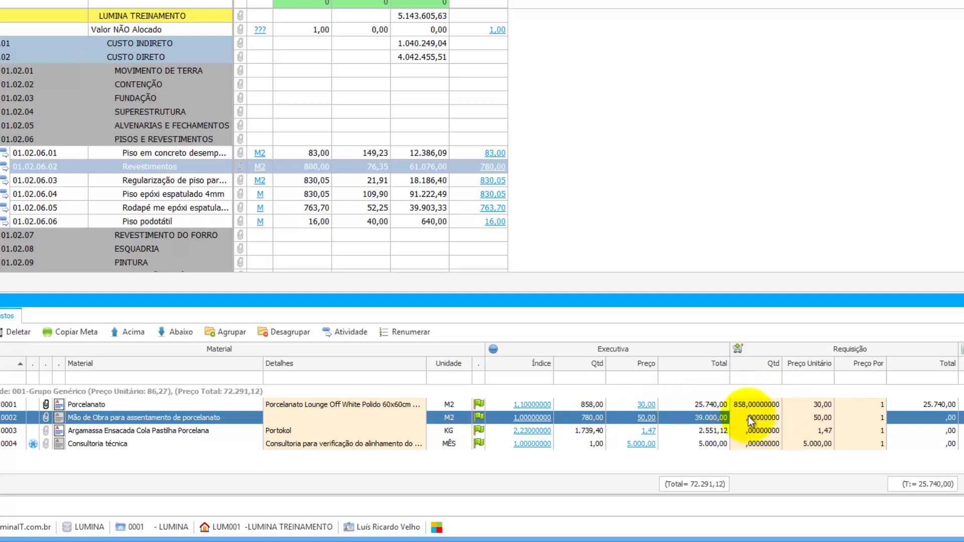
pyautogui.click(748, 416)
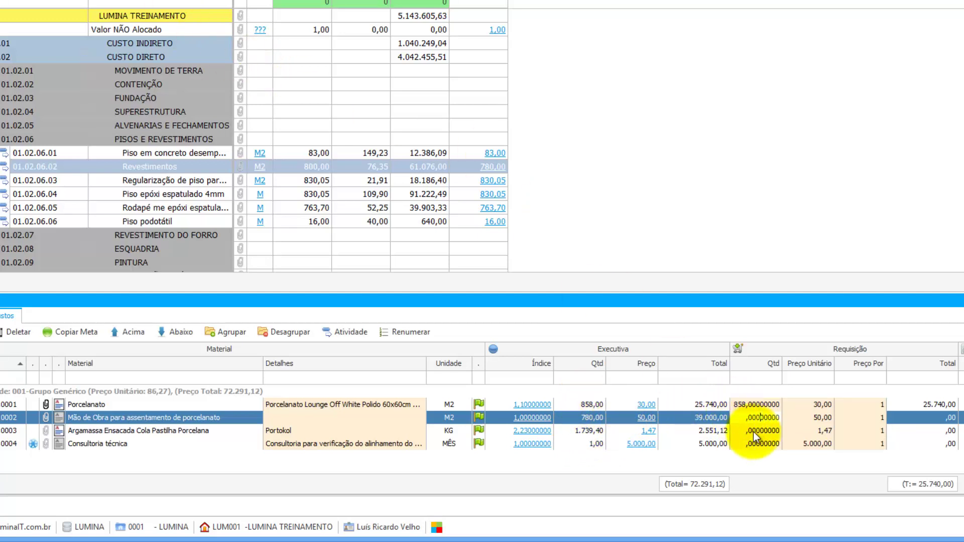
pyautogui.doubleClick(745, 417)
pyautogui.press('Return')
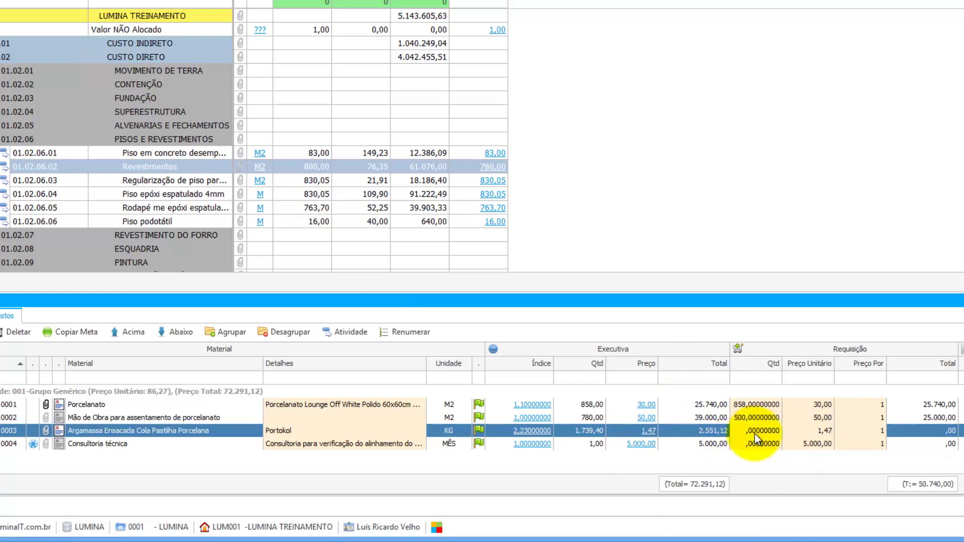
# - Set the requisition quantities to 1.000 for Argamassa Ensacada Cola Pastilha Porcelana and 1 for Consultoria técnica
pyautogui.click(762, 433)
pyautogui.click(761, 432)
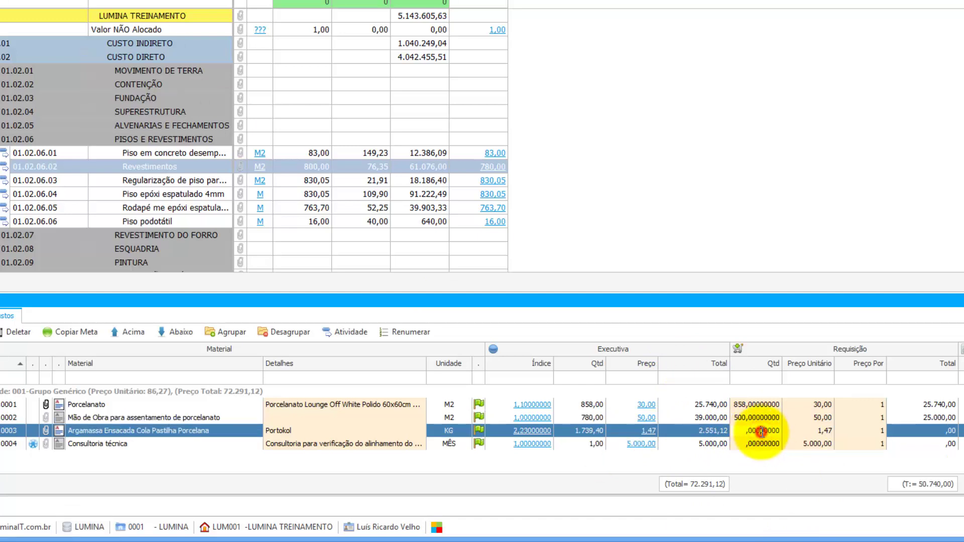
pyautogui.click(761, 432)
pyautogui.write('1.000')
pyautogui.click(765, 447)
pyautogui.click(757, 441)
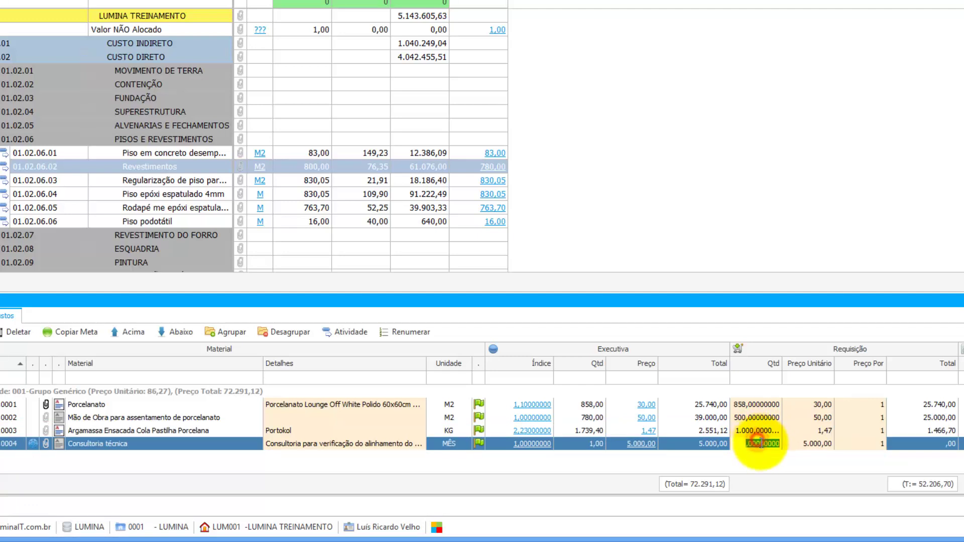
pyautogui.click(773, 446)
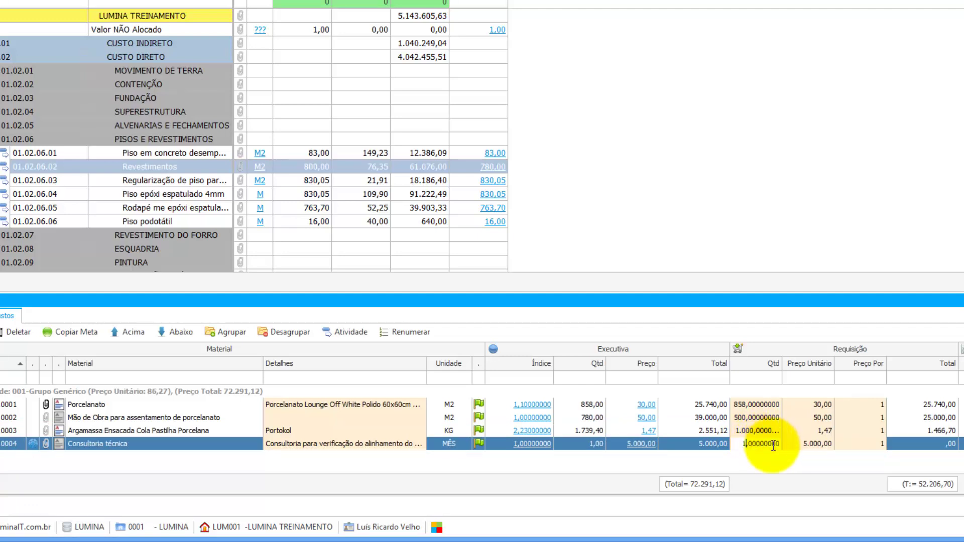
pyautogui.click(818, 432)
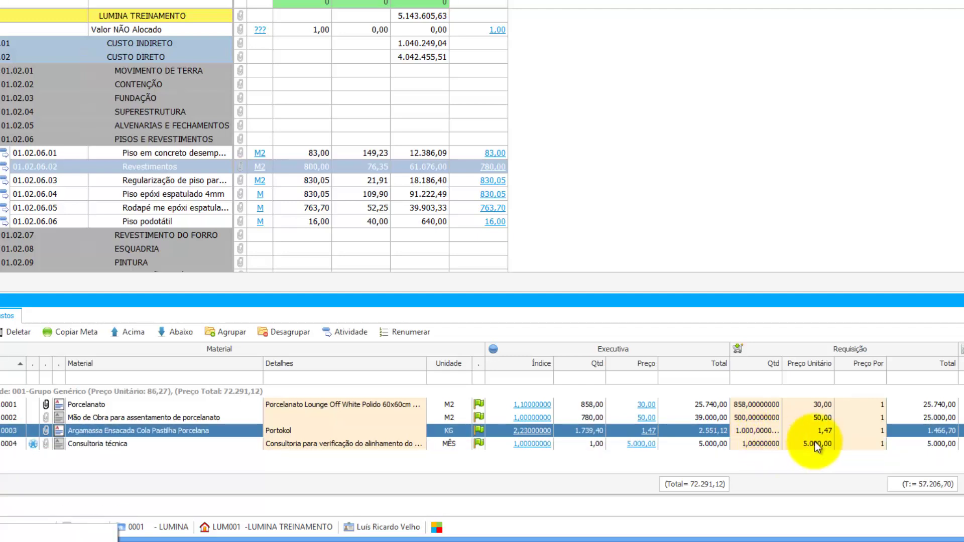
pyautogui.click(691, 418)
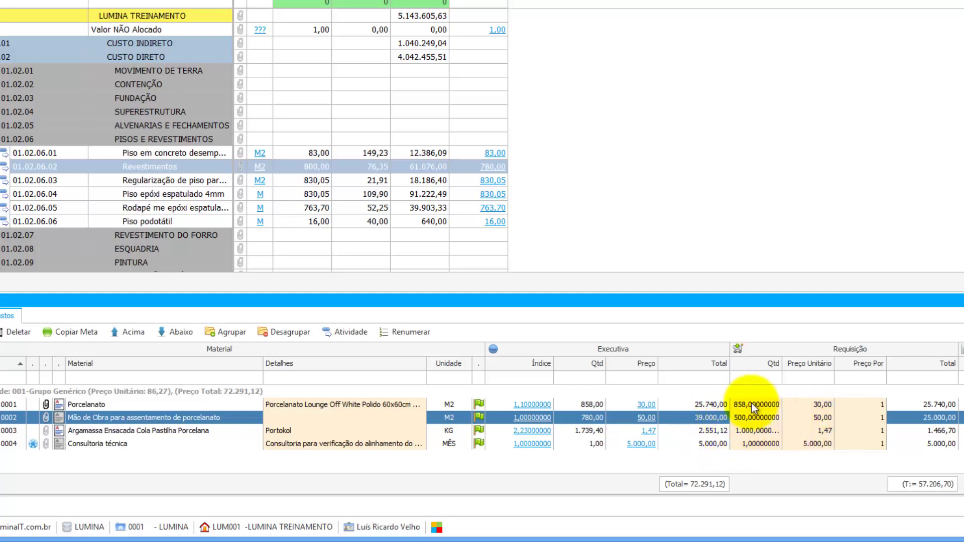
pyautogui.click(712, 404)
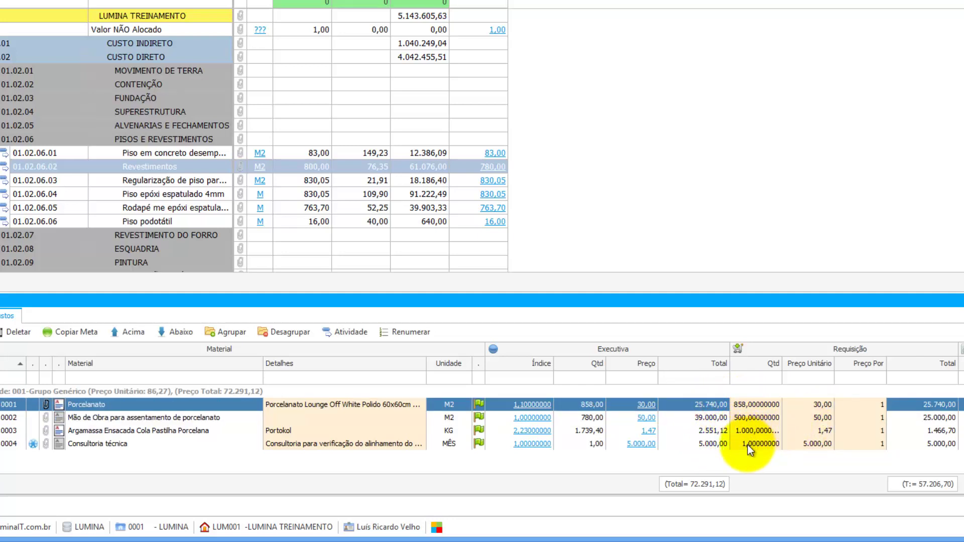
pyautogui.click(698, 419)
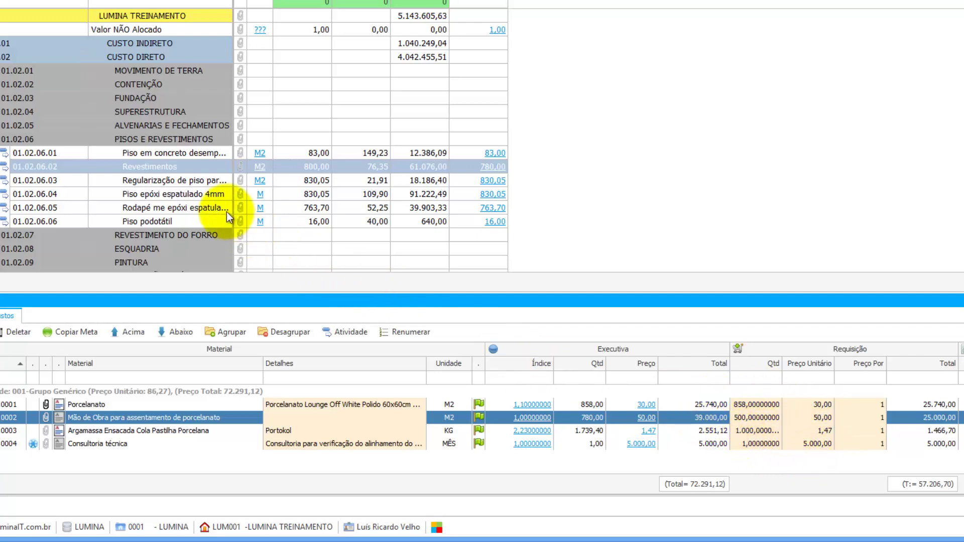
# - For the Piso em concreto service, enter requisition quantities of 200 for Cimento, 12 for Areia Média Lavada and 1 for Frete
pyautogui.click(180, 153)
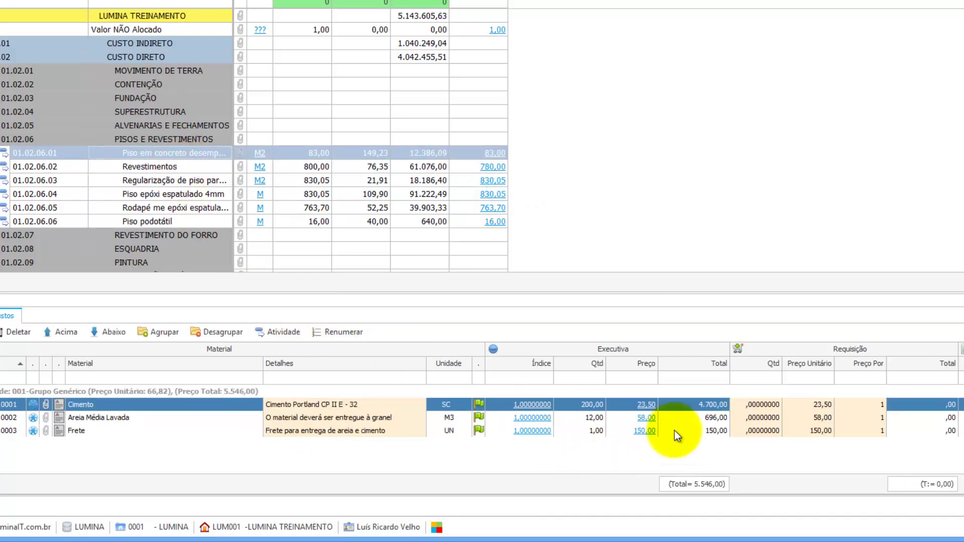
pyautogui.click(739, 403)
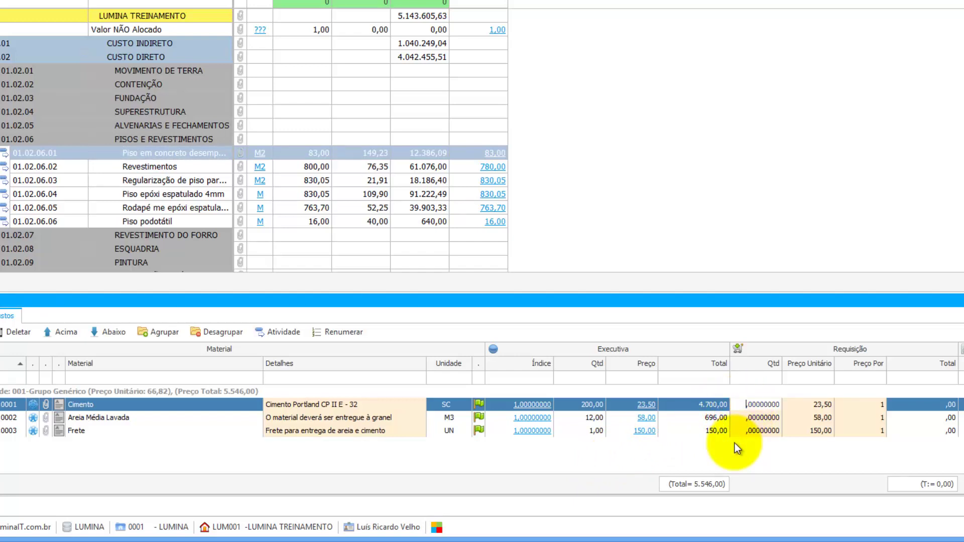
pyautogui.write('200')
pyautogui.press('Return')
pyautogui.write('12')
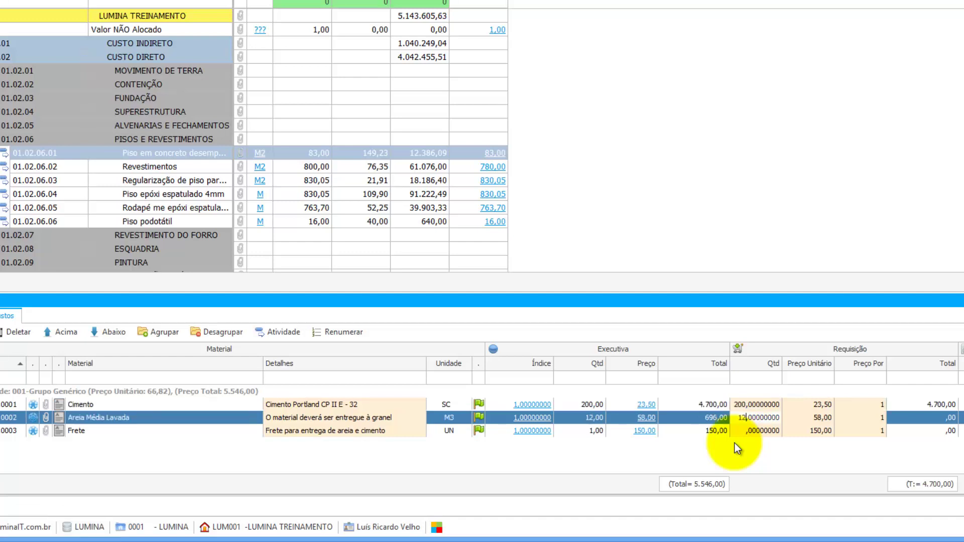
pyautogui.press('Return')
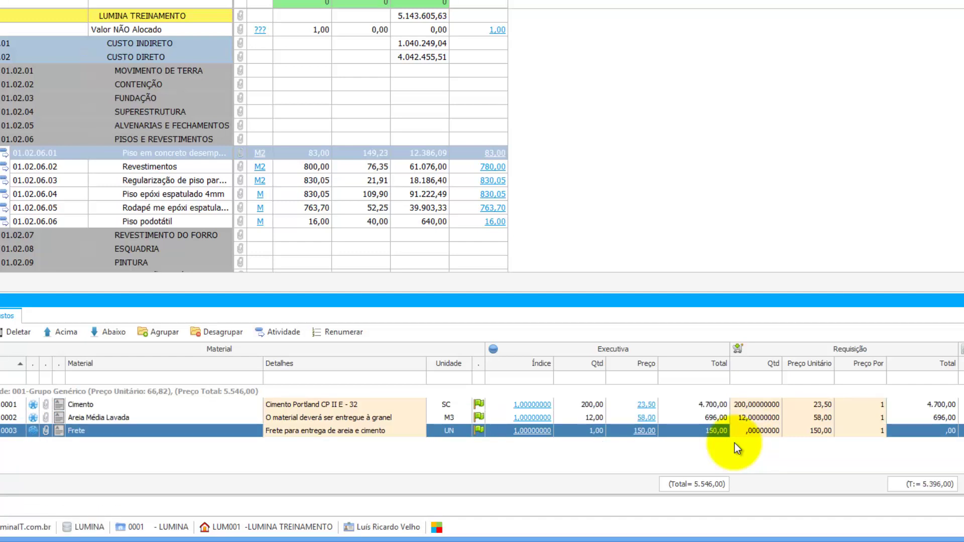
pyautogui.write('1')
pyautogui.press('Up')
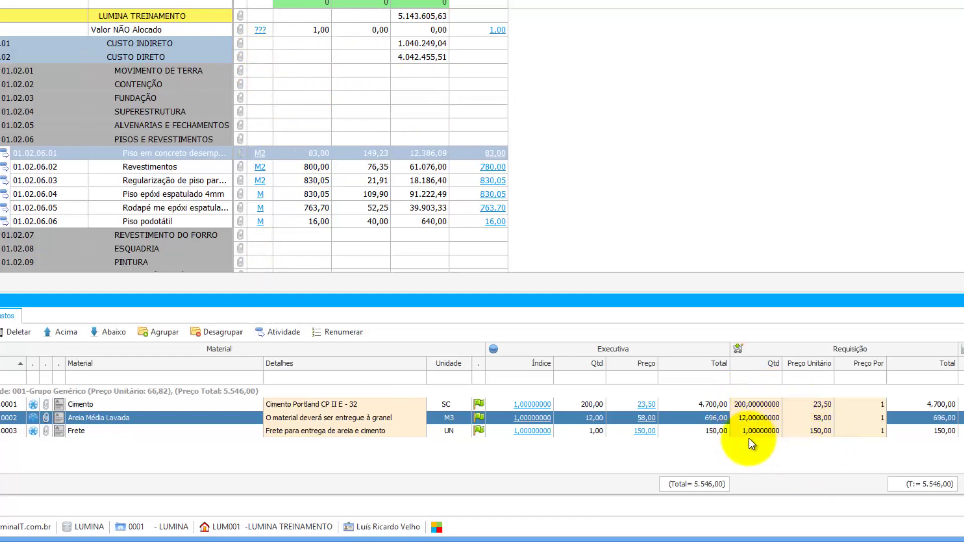
# - For the Revestimentos service, start a new composition item and filter the material list by "cabo"
pyautogui.click(144, 167)
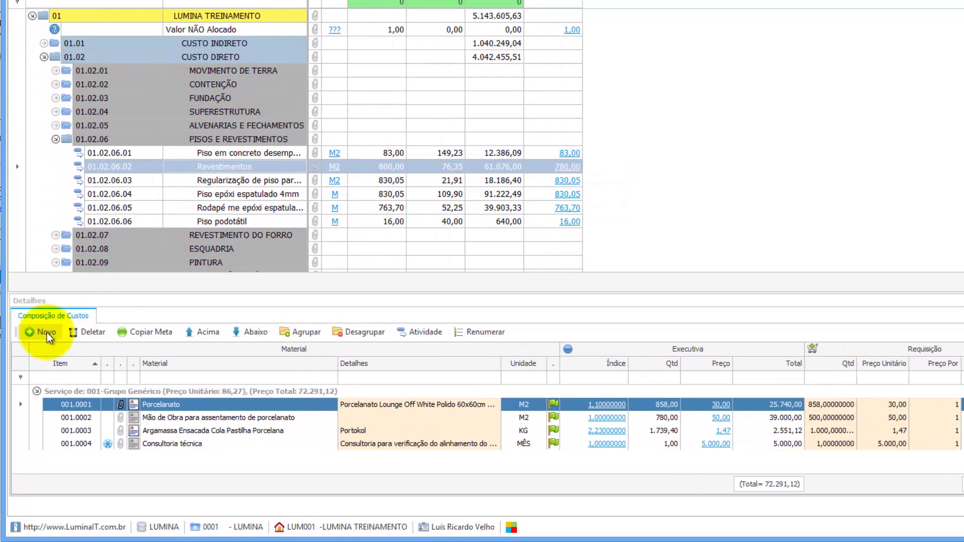
pyautogui.click(47, 332)
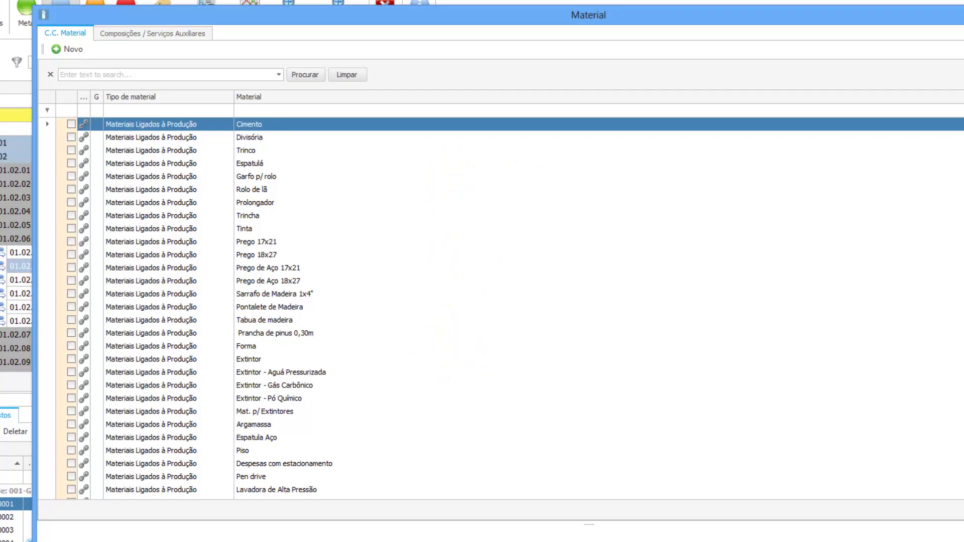
pyautogui.scroll(-12, 501, 309)
pyautogui.scroll(12, 501, 308)
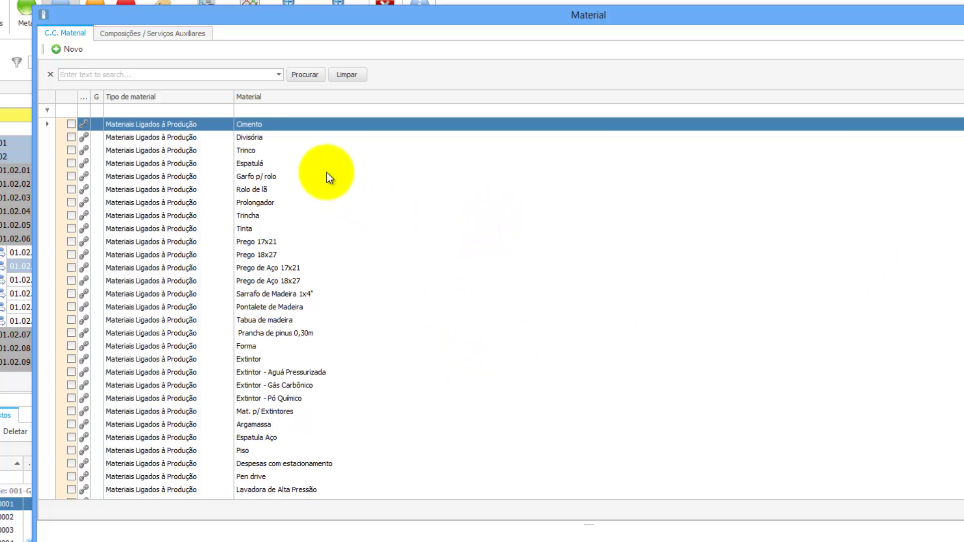
pyautogui.click(281, 110)
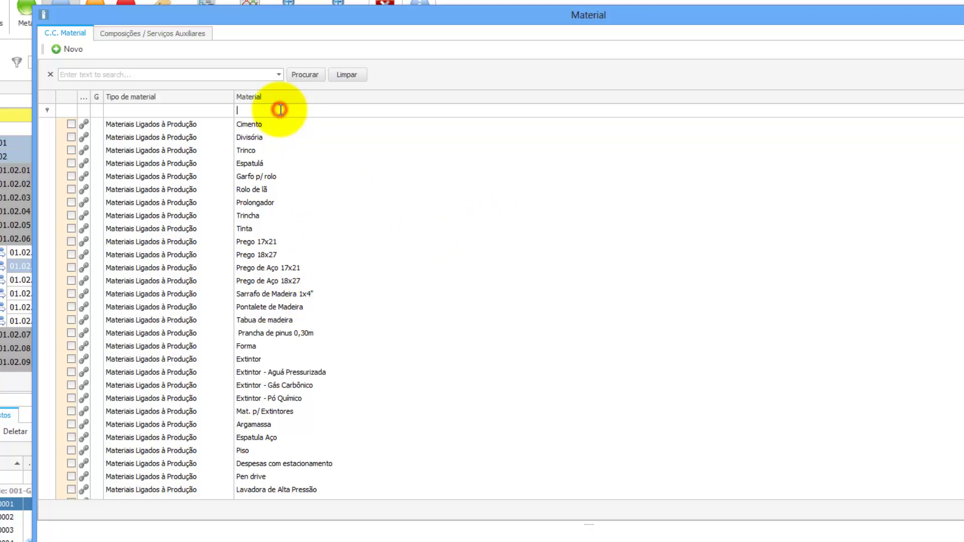
pyautogui.write('cabo')
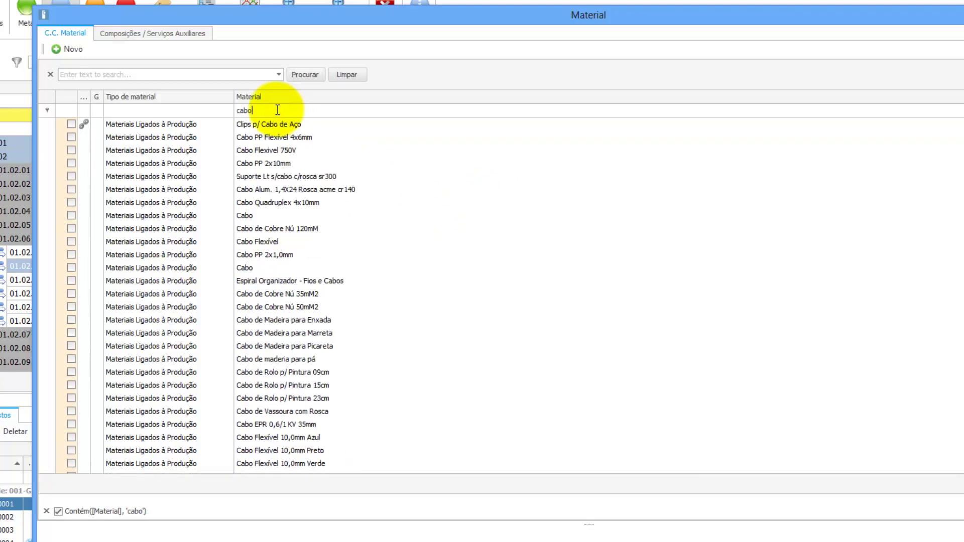
# - Set the (x) Vezes value of Cabo PP 2x10mm to 3 and filter the material list by "concret" instead
pyautogui.click(273, 164)
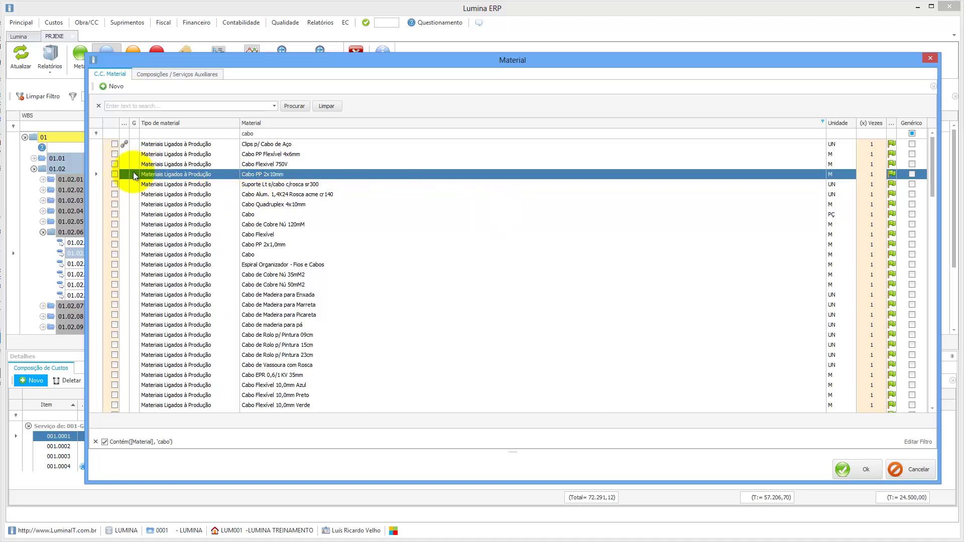
pyautogui.click(871, 174)
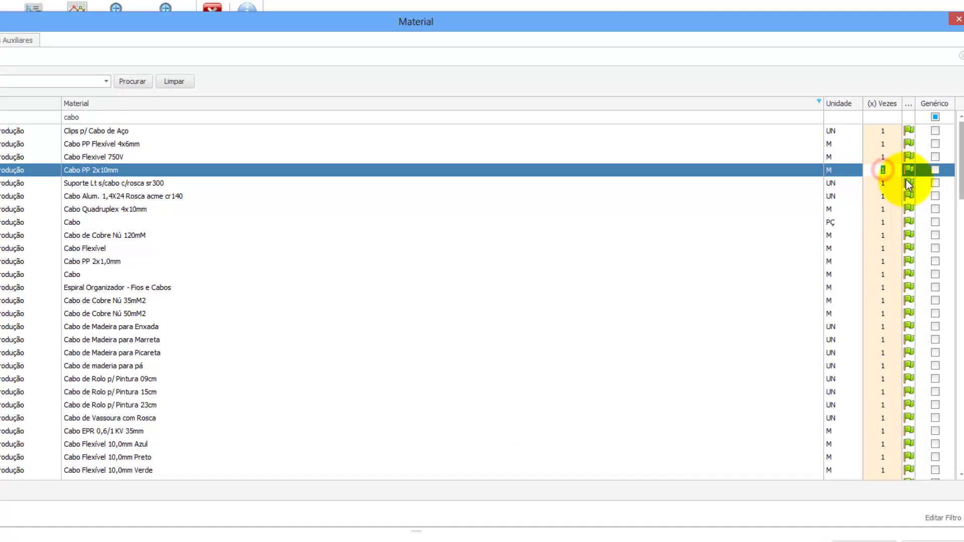
pyautogui.write('3')
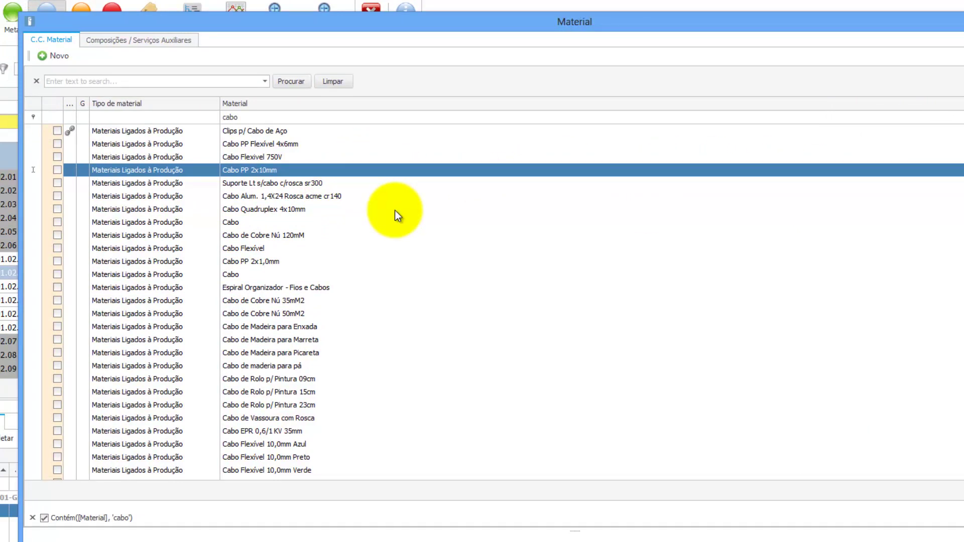
pyautogui.click(246, 116)
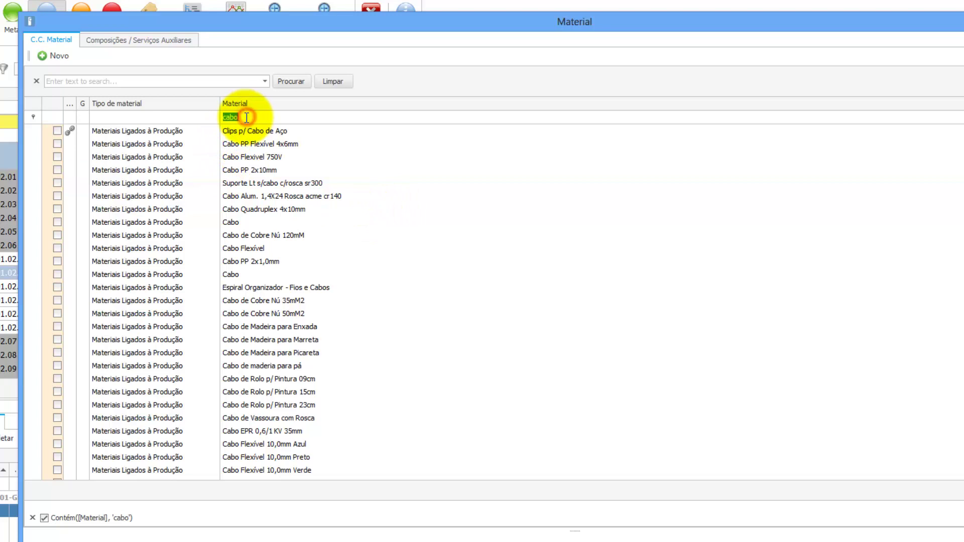
pyautogui.write('concret')
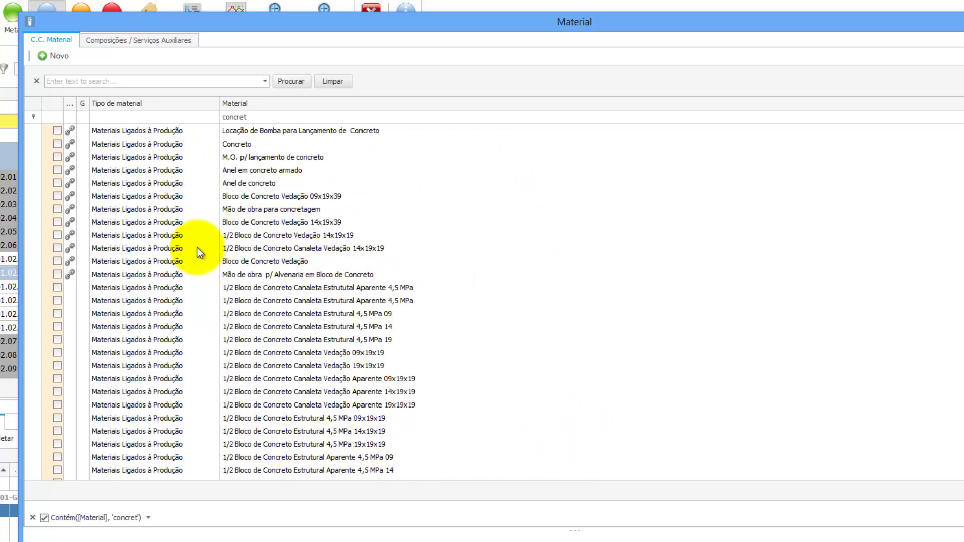
# - Create a new material described as "Cordão elástico para juntas de piso de porcelanato"
pyautogui.click(55, 59)
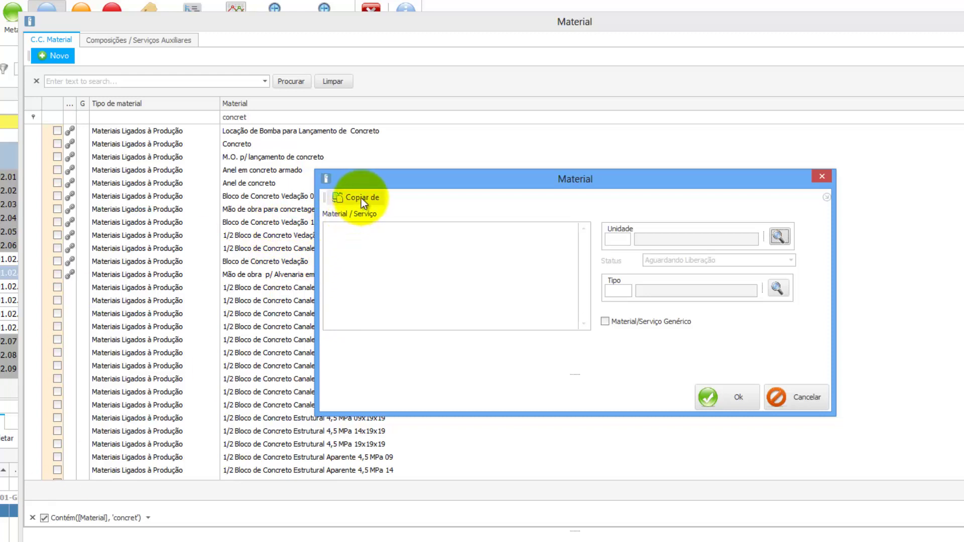
pyautogui.click(411, 248)
pyautogui.write('Cor')
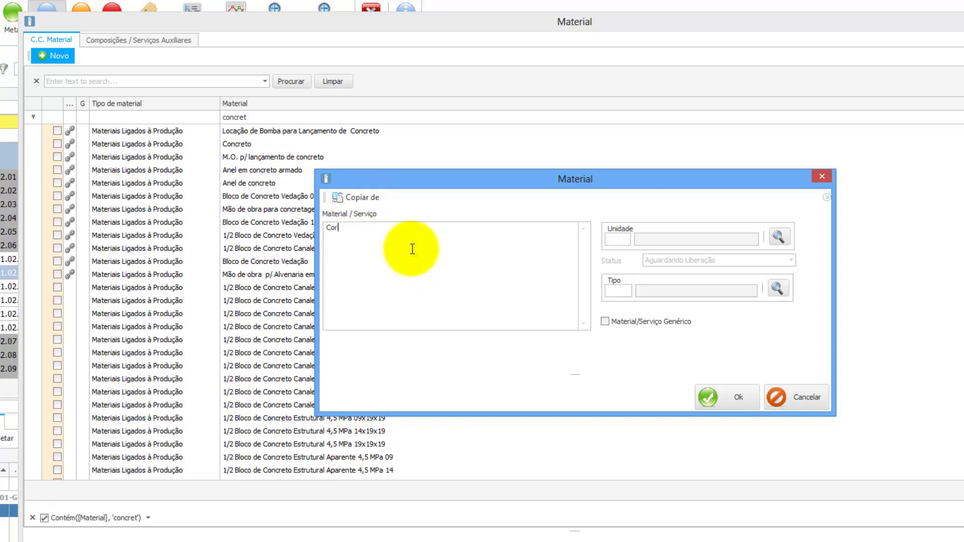
pyautogui.write('dão elástico para juntas de piso de porc')
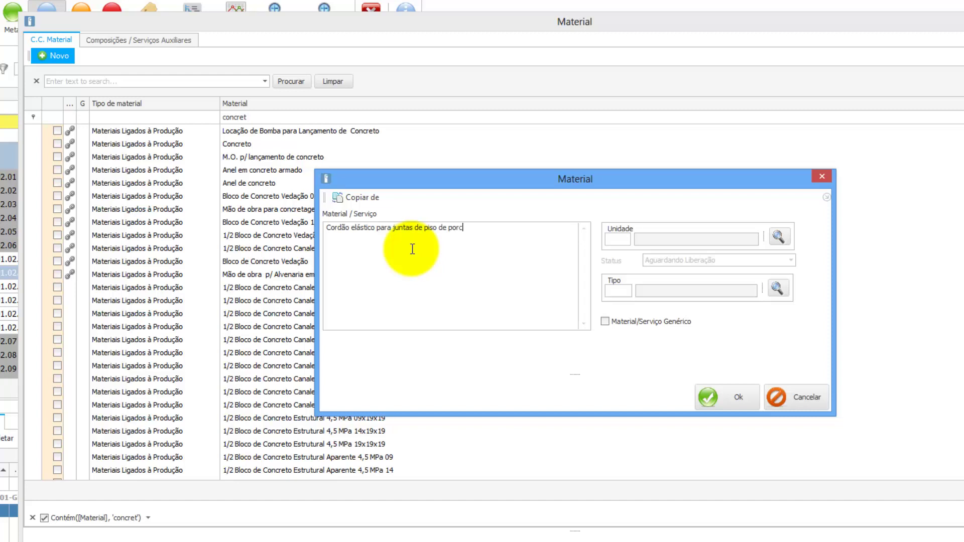
pyautogui.write('elanato')
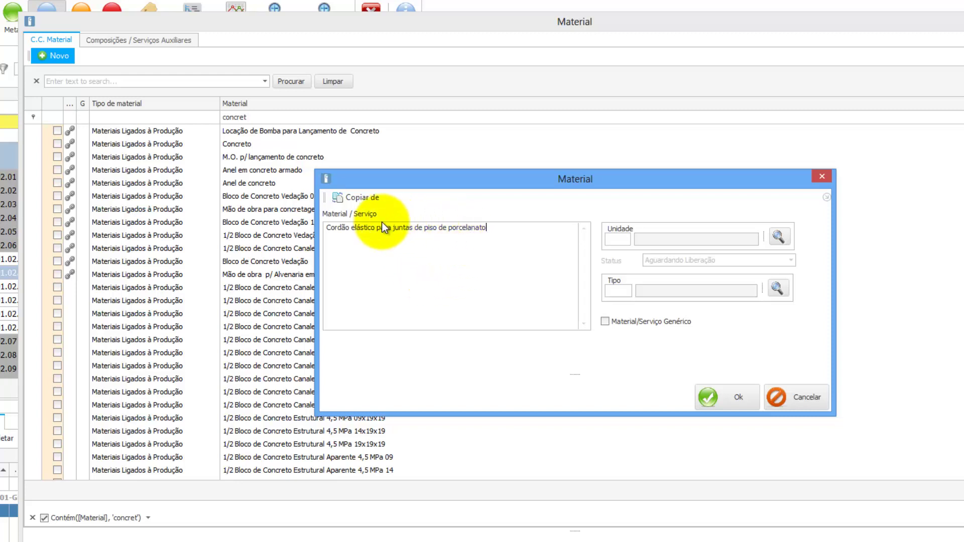
# - Set the new material's unit to M (Metro) and its type to Materiais Ligados à Produção
pyautogui.click(617, 240)
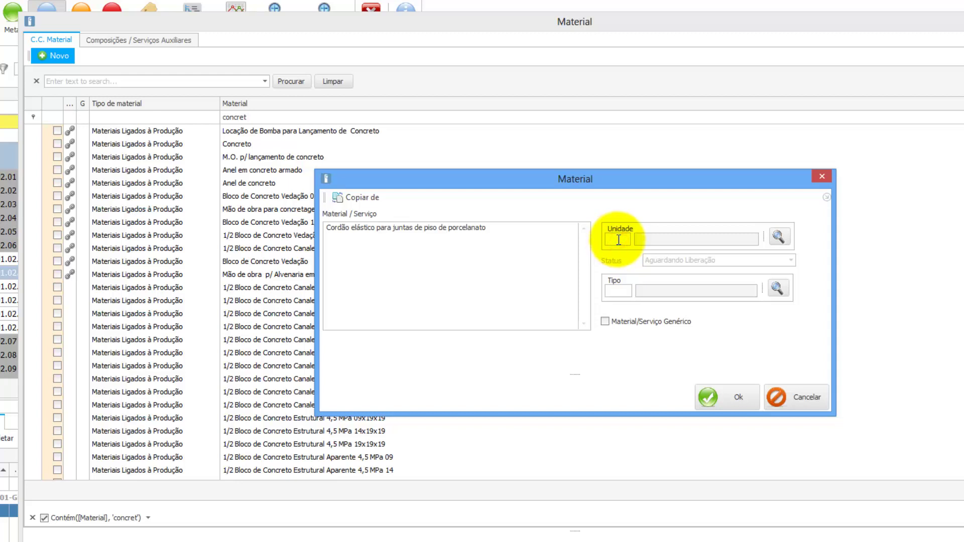
pyautogui.write('m')
pyautogui.press('Tab')
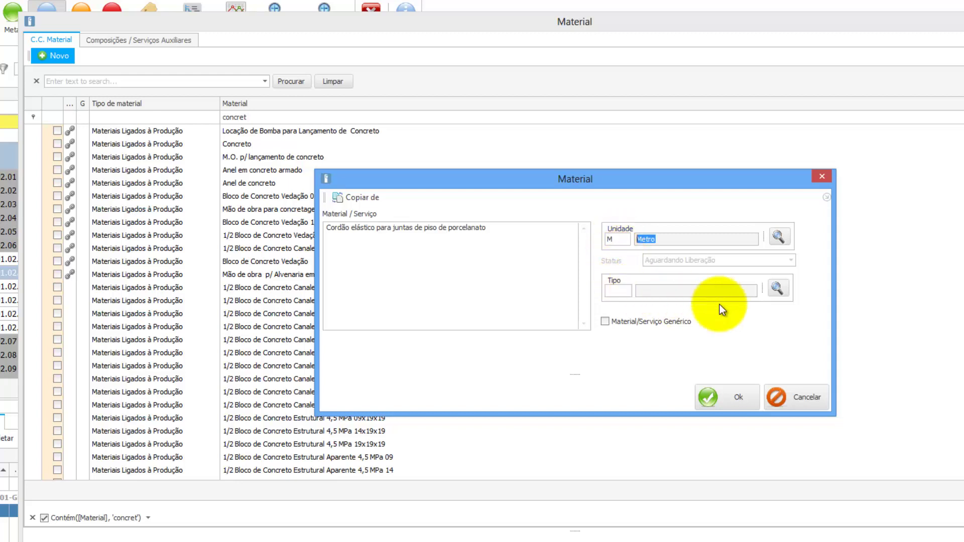
pyautogui.click(776, 290)
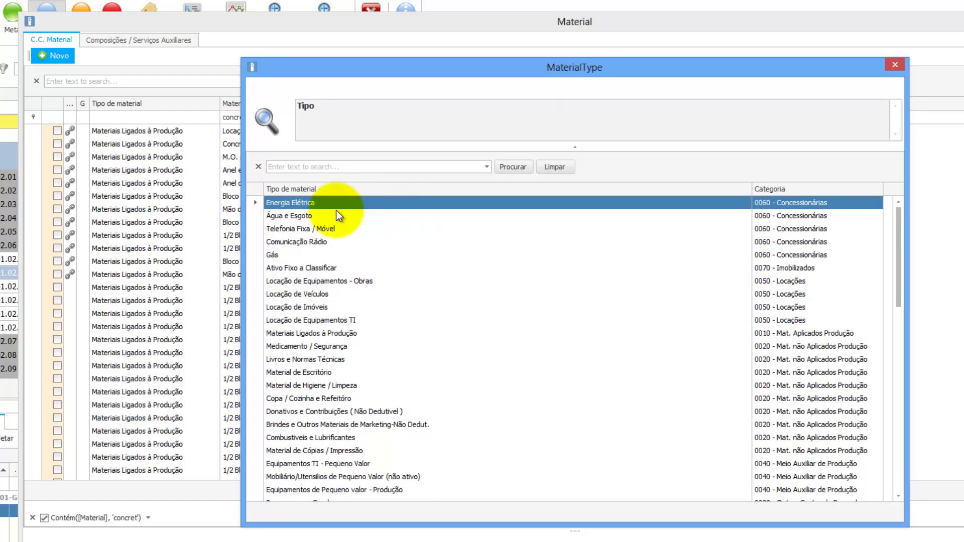
pyautogui.click(335, 163)
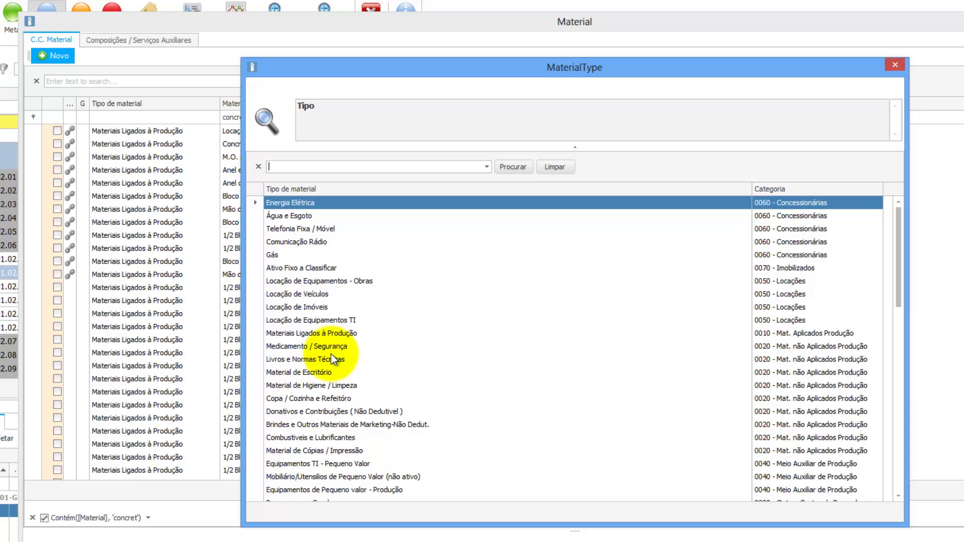
pyautogui.write('mat')
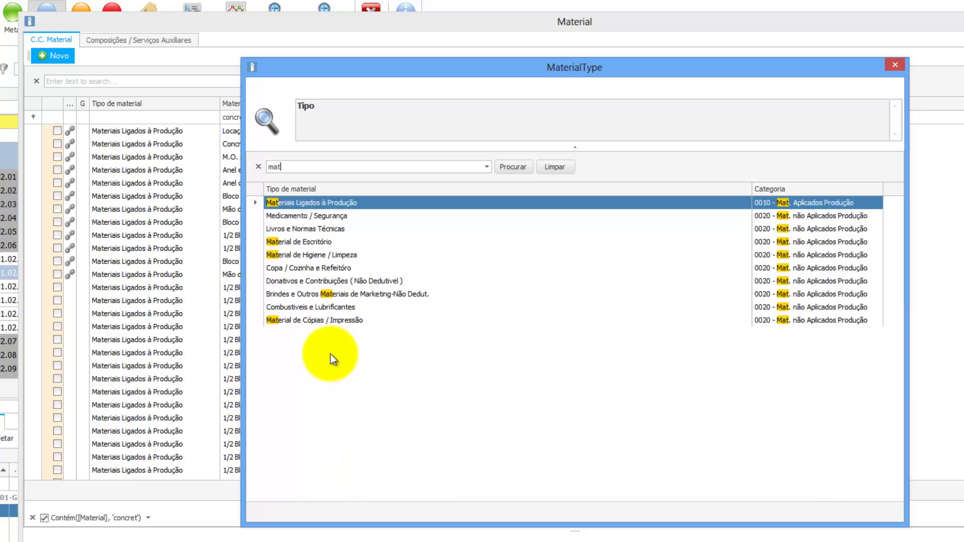
pyautogui.doubleClick(302, 204)
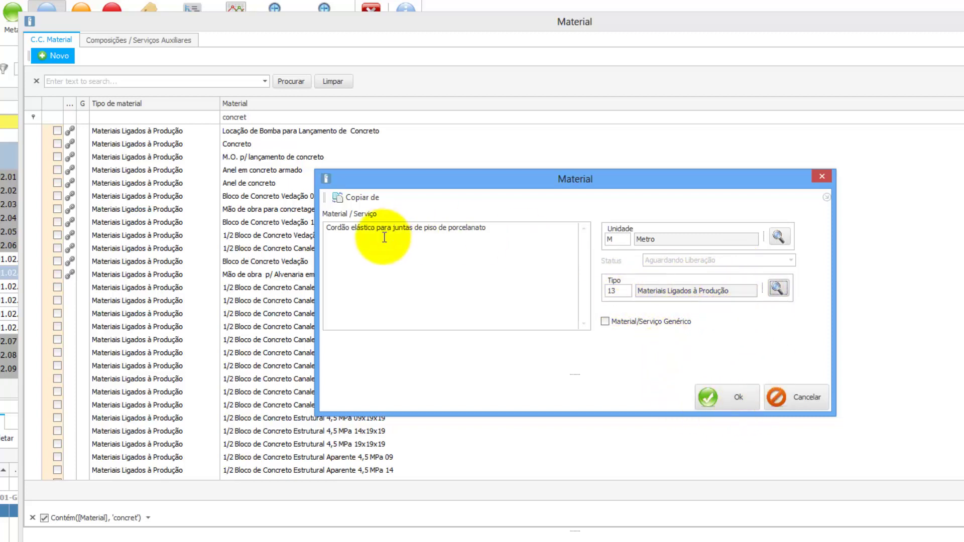
# - Save the new material, decline inserting further ones and confirm the material selection for the Revestimentos composition
pyautogui.click(717, 399)
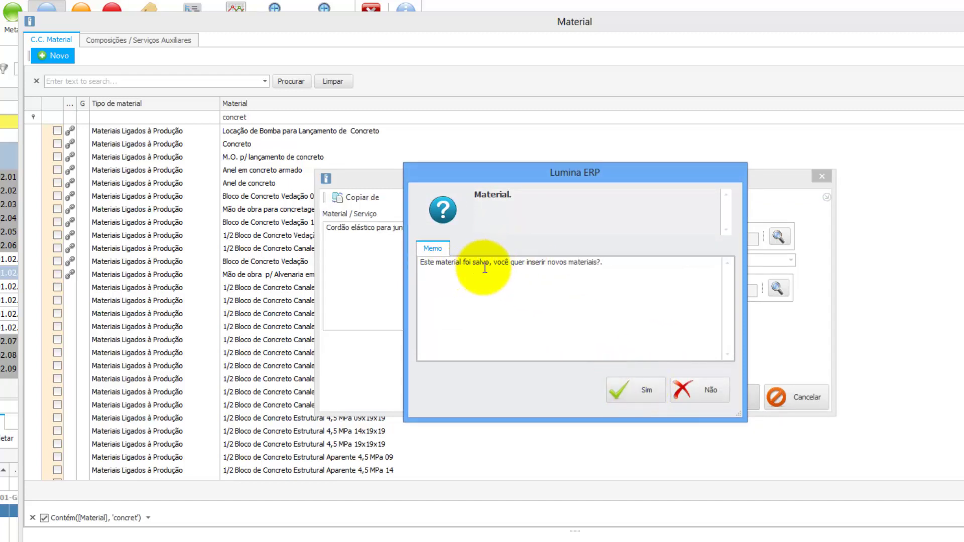
pyautogui.click(701, 393)
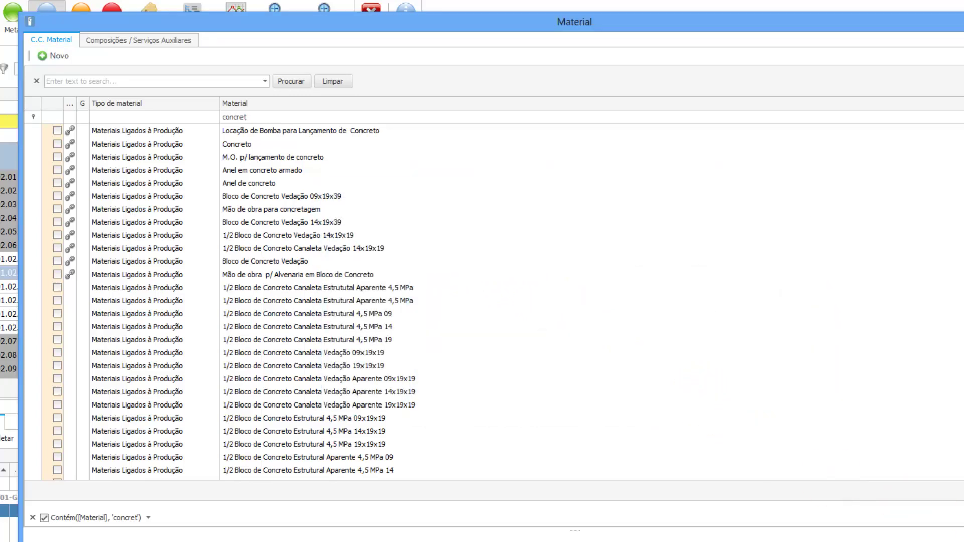
pyautogui.click(833, 540)
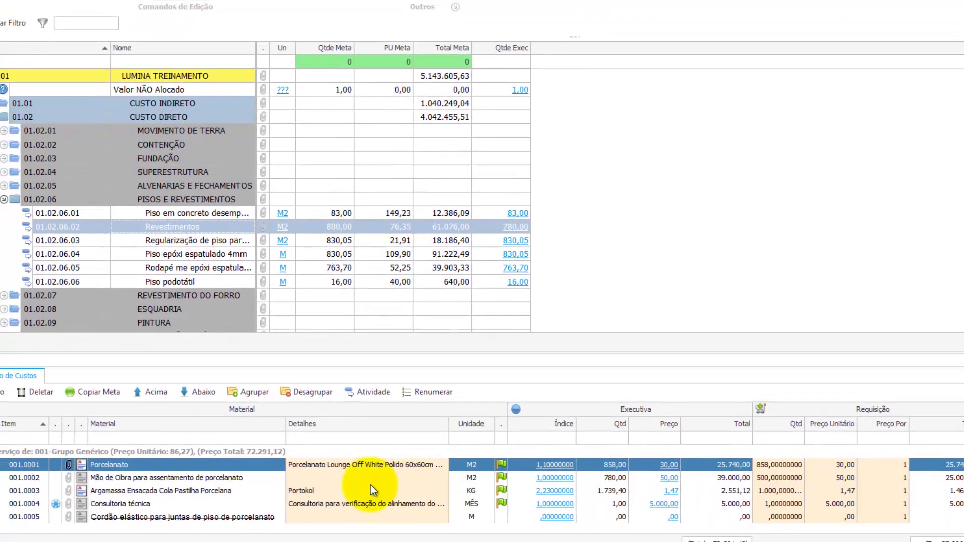
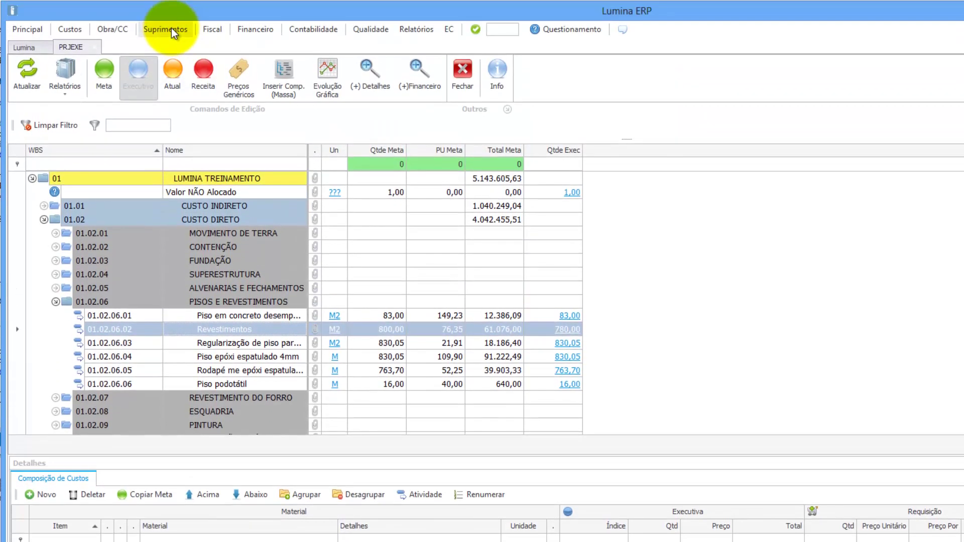
# - In Liberar Material (MATREL), approve Cordão elástico para juntas de piso de porcelanato and close the screen
pyautogui.click(171, 29)
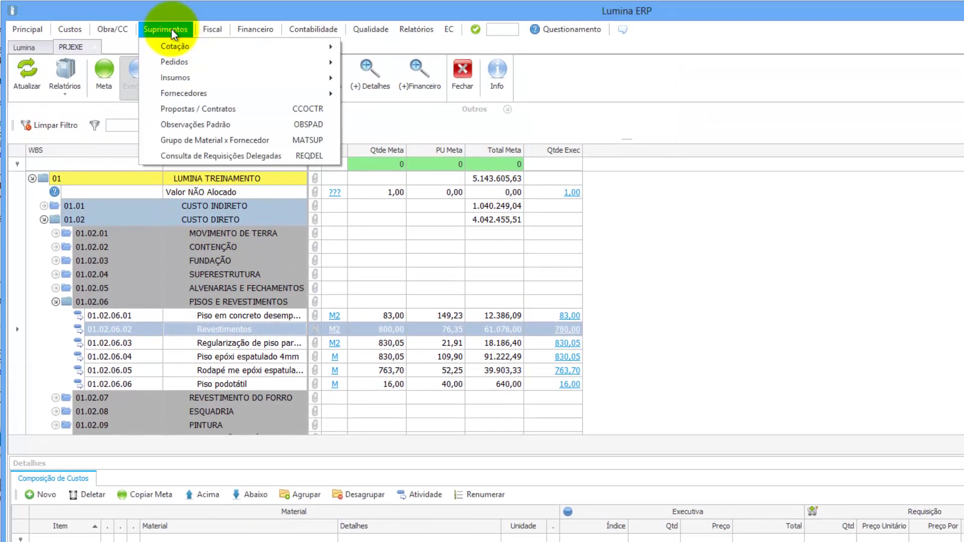
pyautogui.moveTo(185, 77)
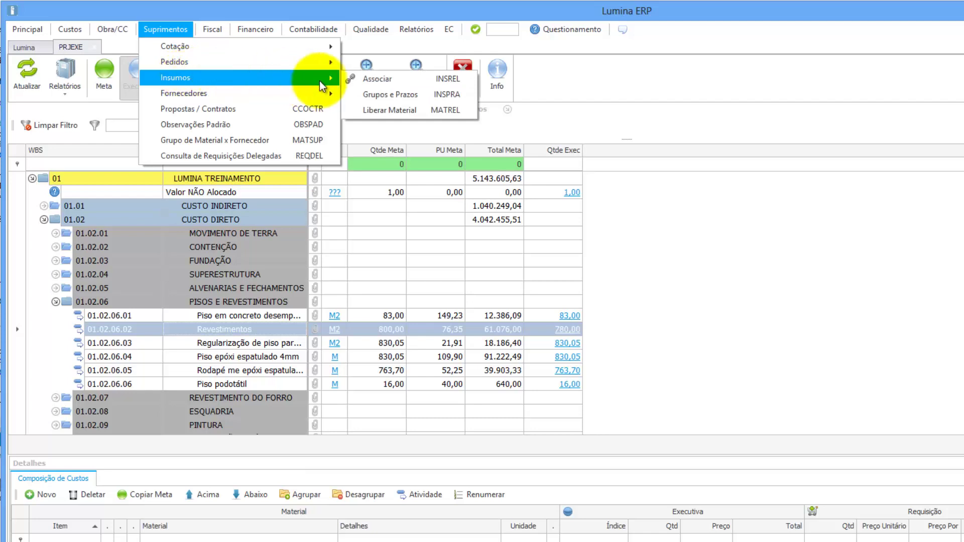
pyautogui.click(385, 106)
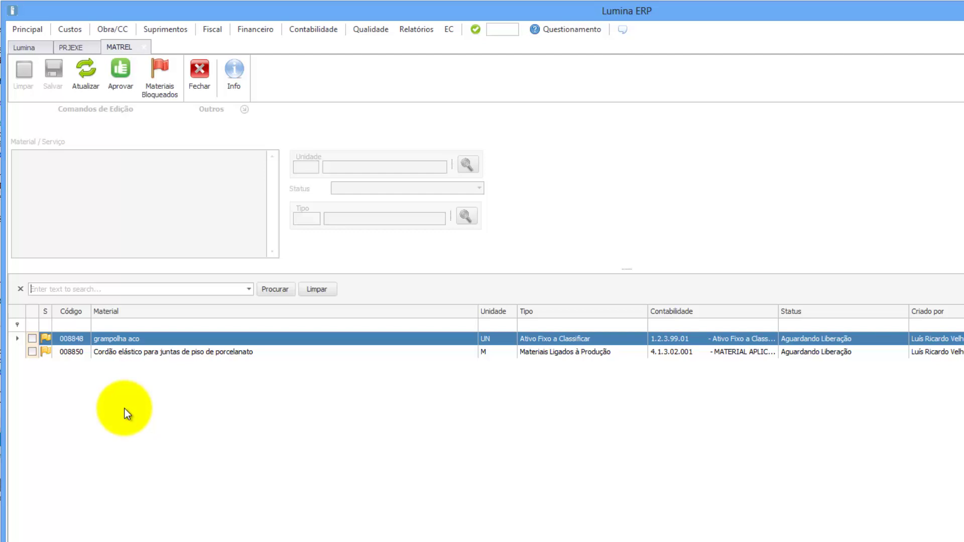
pyautogui.click(147, 353)
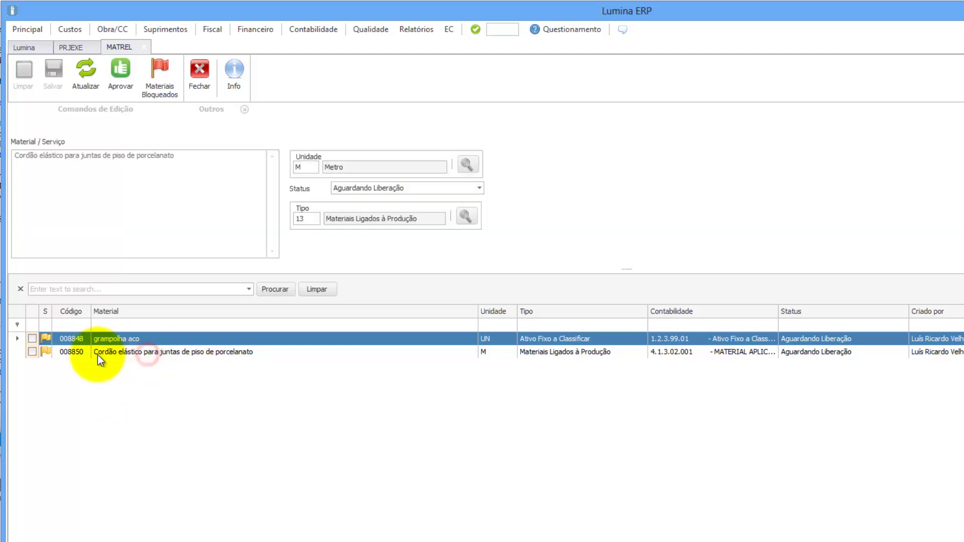
pyautogui.click(32, 351)
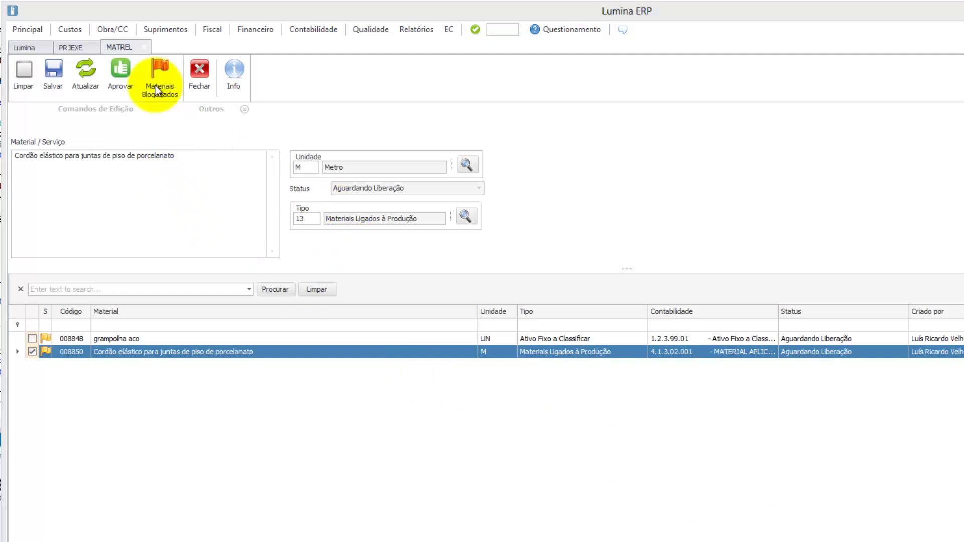
pyautogui.click(122, 72)
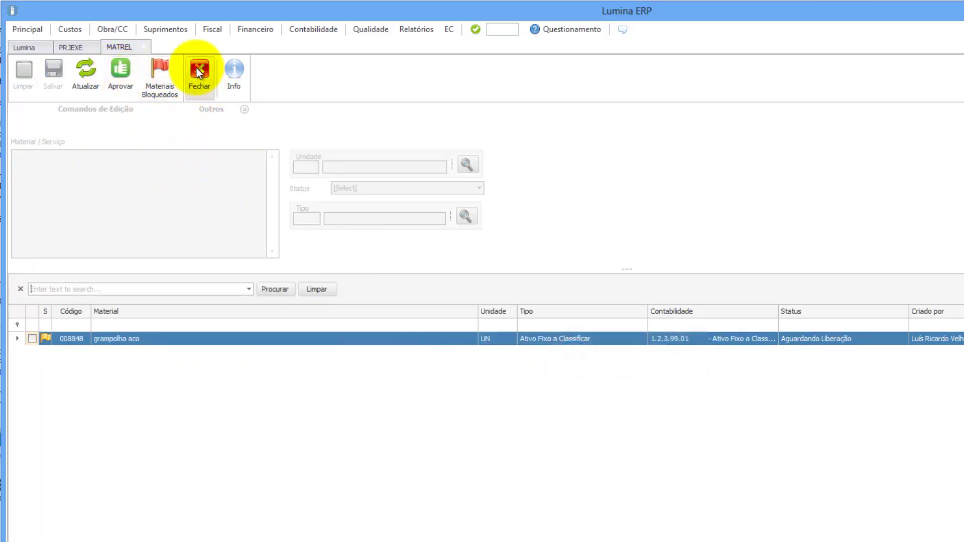
pyautogui.click(198, 70)
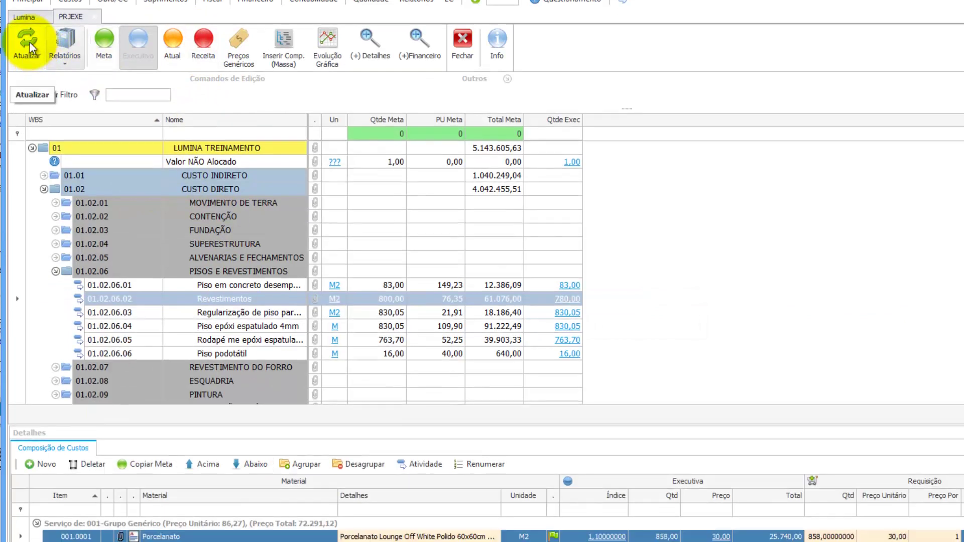
# - Refresh the project budget and reopen the Revestimentos composition under CUSTO DIRETO, PISOS E REVESTIMENTOS
pyautogui.click(31, 47)
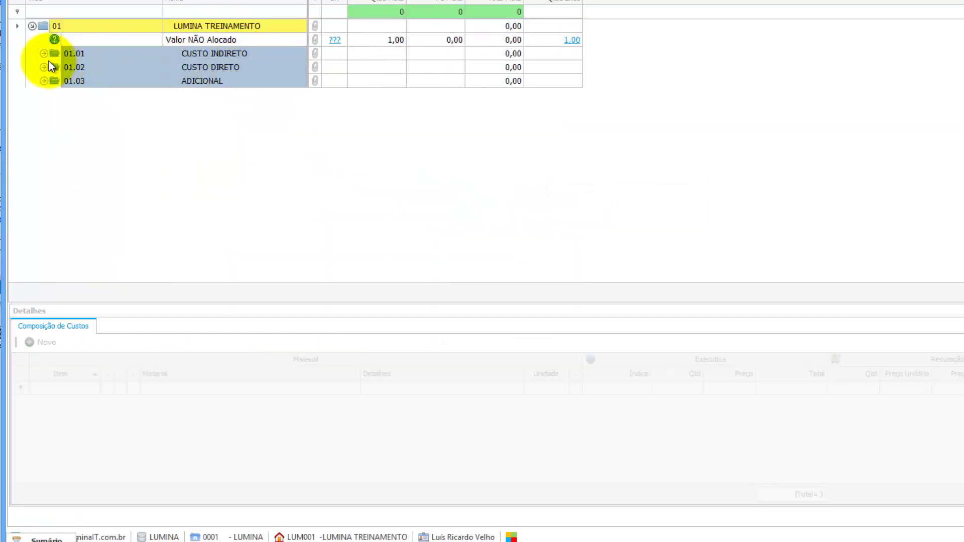
pyautogui.click(44, 68)
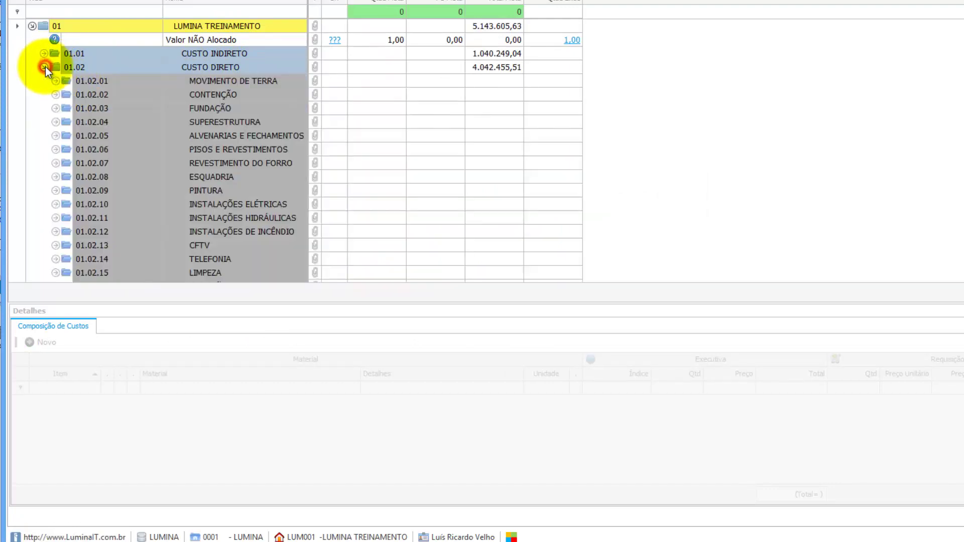
pyautogui.click(54, 149)
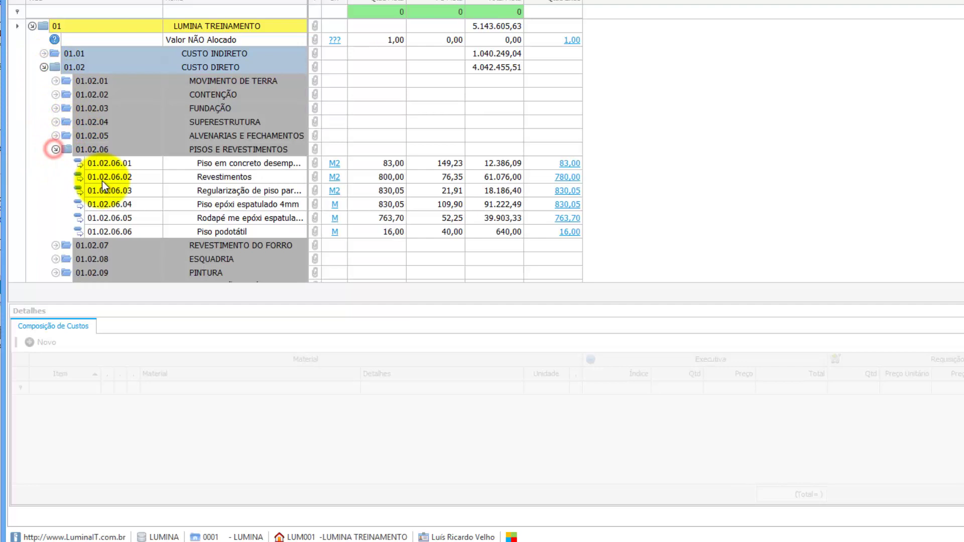
pyautogui.click(222, 178)
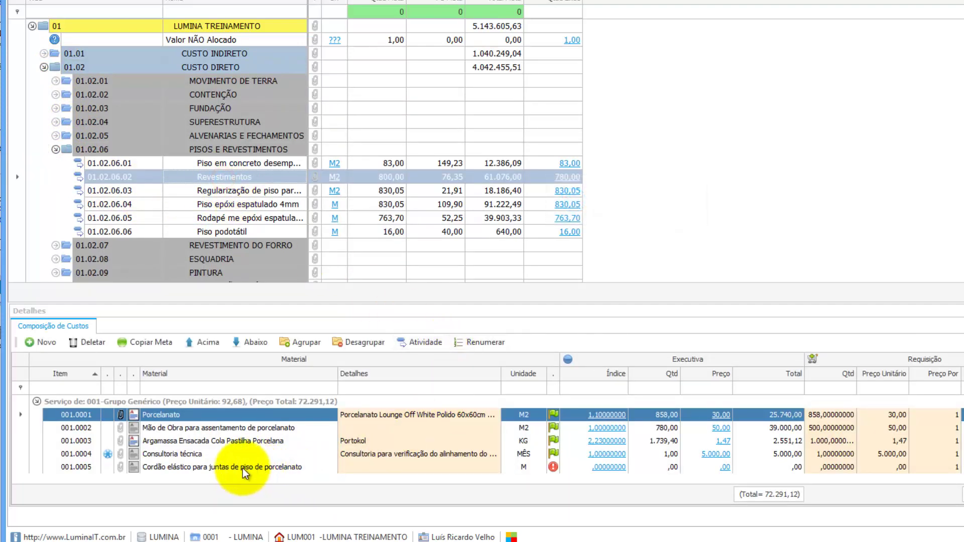
# - Give Cordão elástico para juntas de piso de porcelanato a fixed quantity of 200 and a unit price of 15,00
pyautogui.click(619, 468)
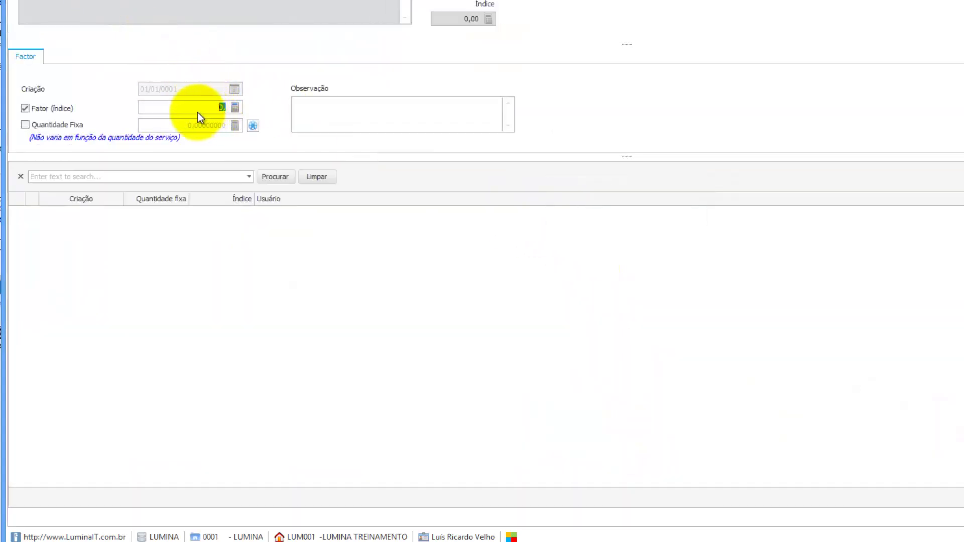
pyautogui.click(47, 126)
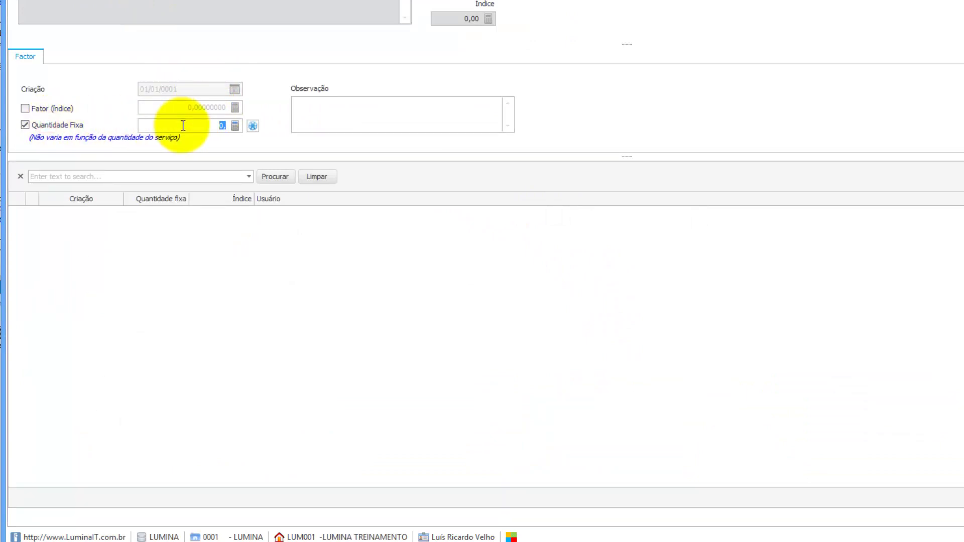
pyautogui.write('200')
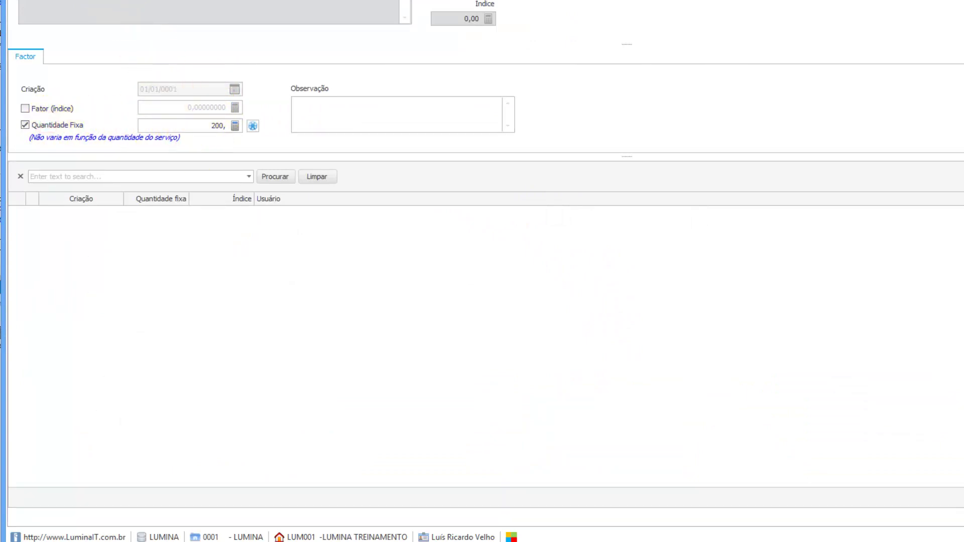
pyautogui.hotkey('ctrl', 'Return')
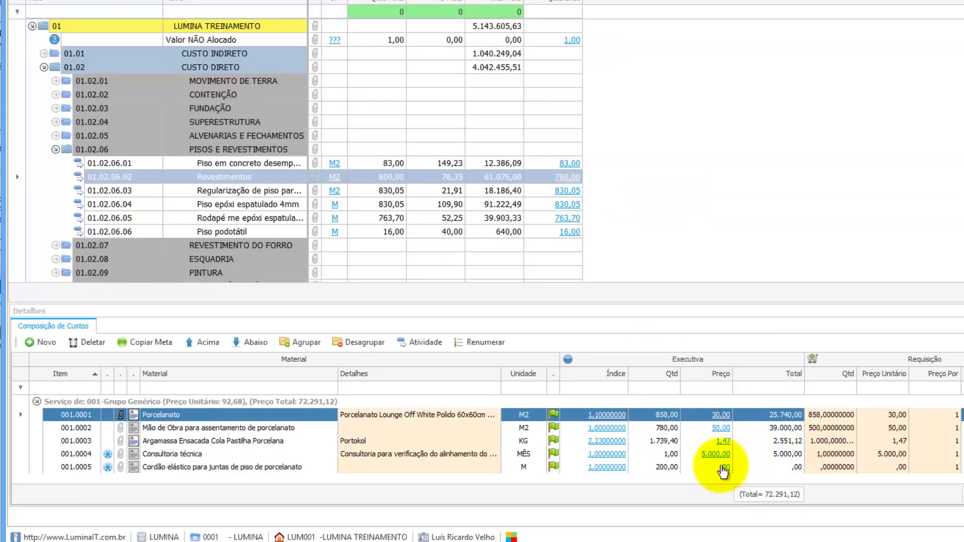
pyautogui.click(722, 468)
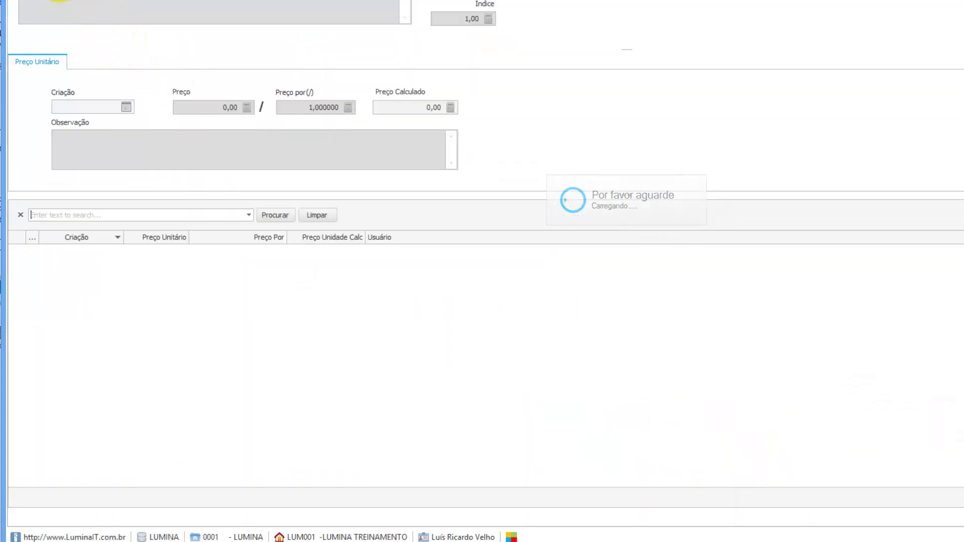
pyautogui.write('15')
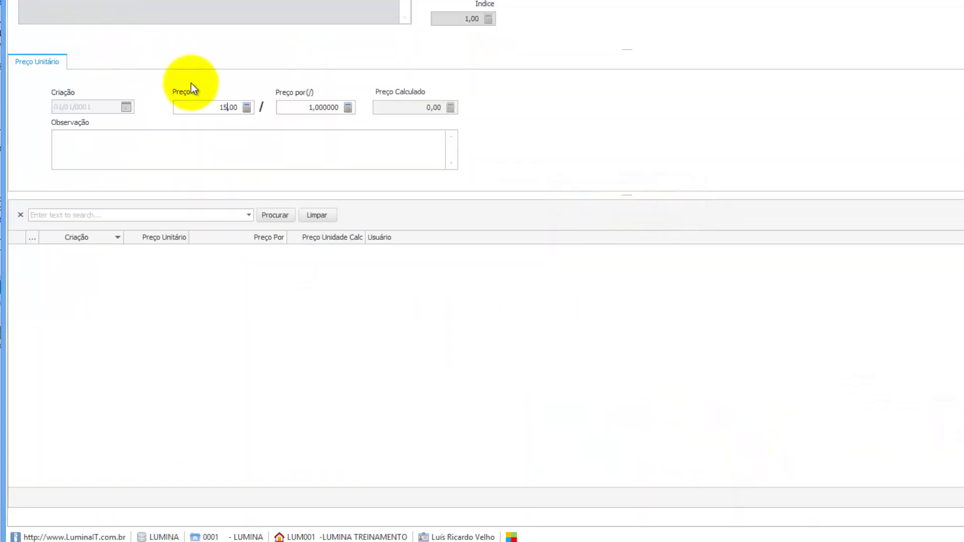
pyautogui.hotkey('ctrl', 'Return')
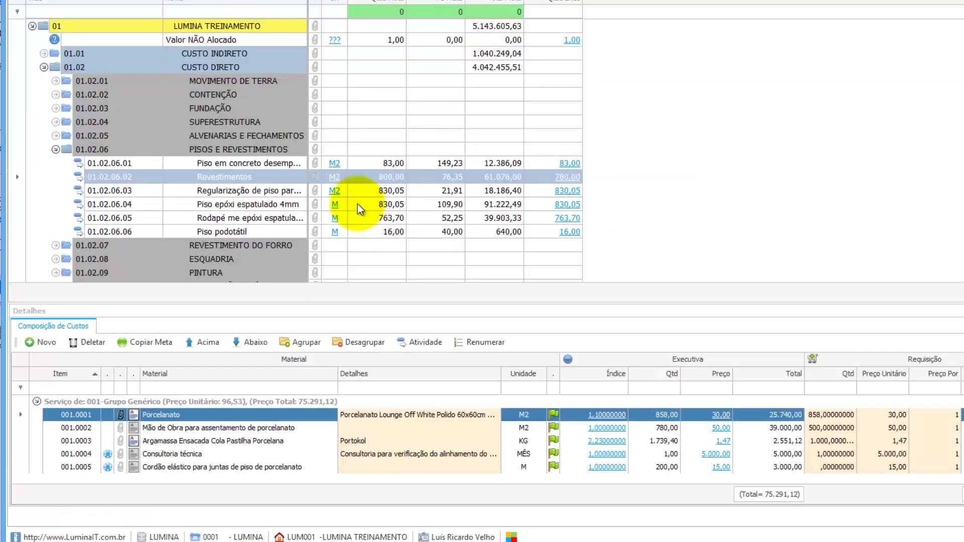
# - Set the requisition quantity of Cordão elástico para juntas de piso de porcelanato to 200
pyautogui.click(829, 468)
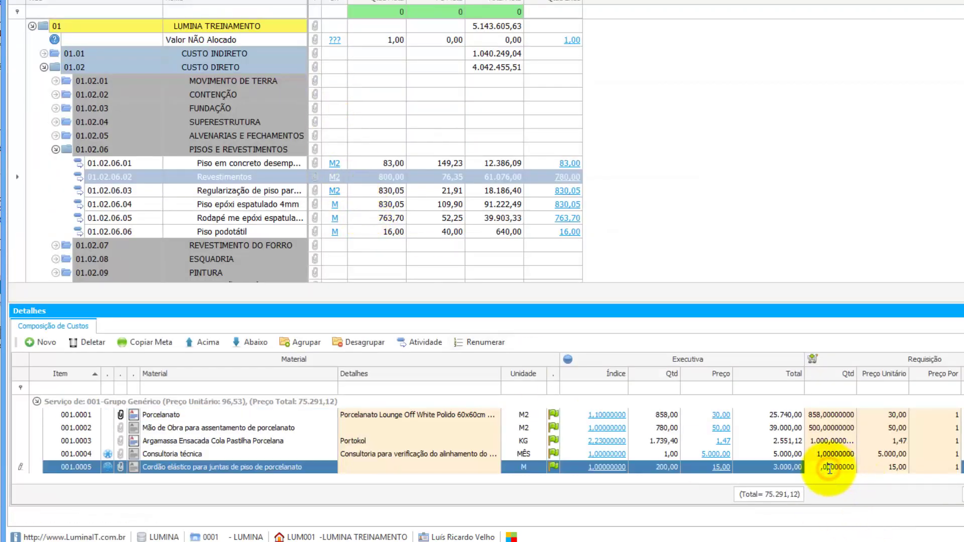
pyautogui.click(828, 468)
pyautogui.write('200')
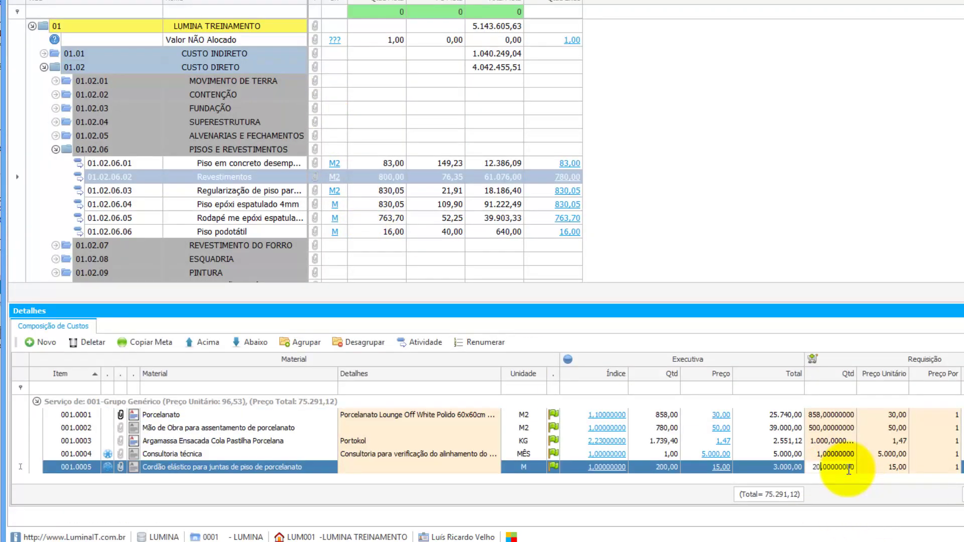
pyautogui.press('Up')
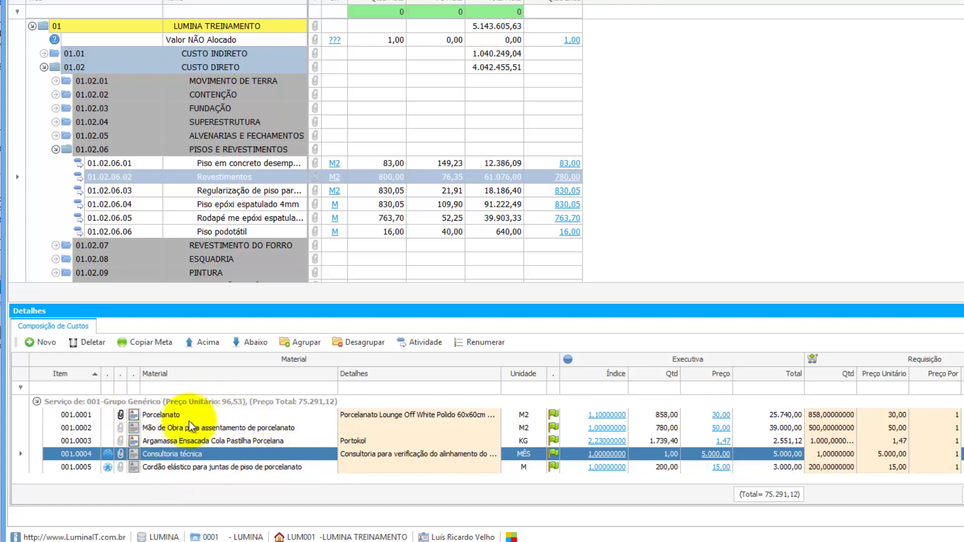
# - Move Consultoria técnica one position down, below Cordão elástico, in the Revestimentos composition
pyautogui.click(187, 465)
pyautogui.click(187, 457)
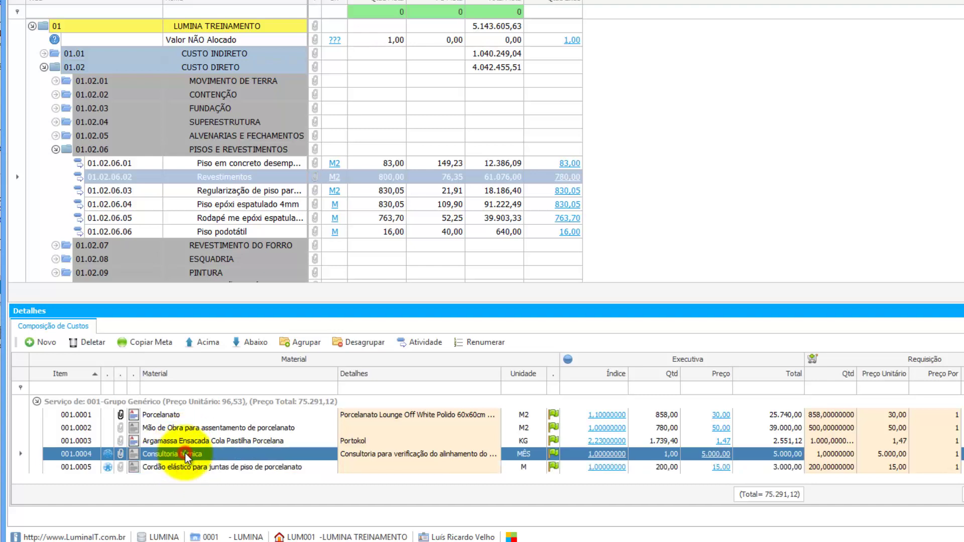
pyautogui.click(246, 340)
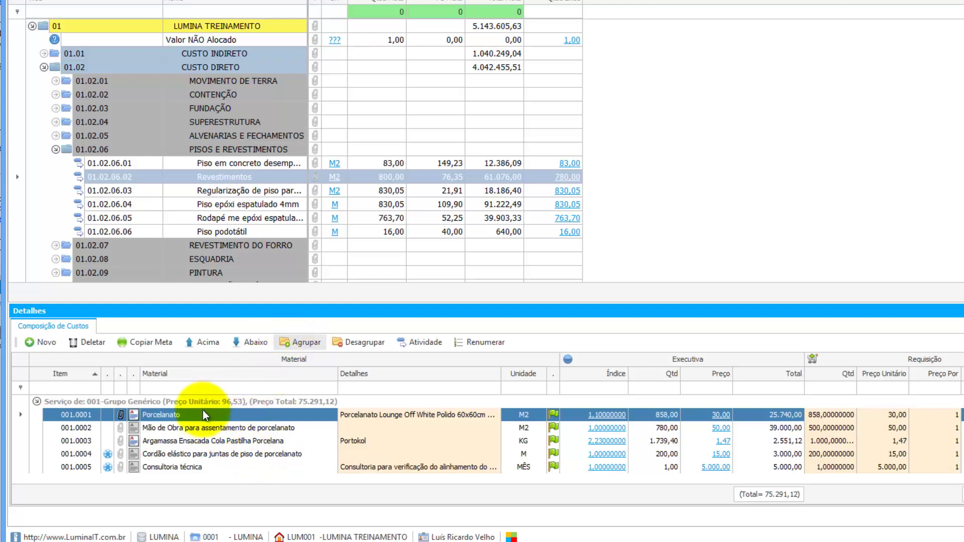
# - Group Porcelanato under a newly created service named Materiais with unit VB
pyautogui.click(293, 344)
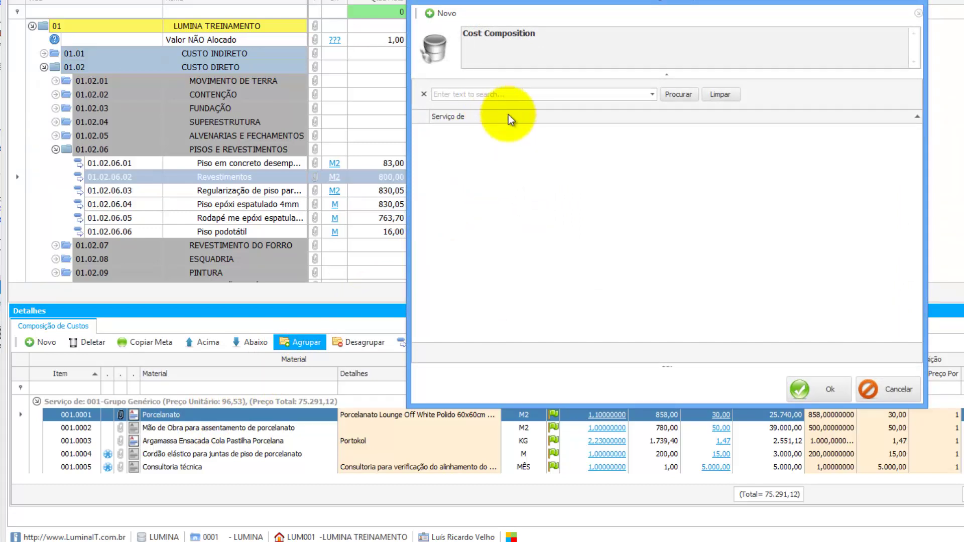
pyautogui.click(439, 15)
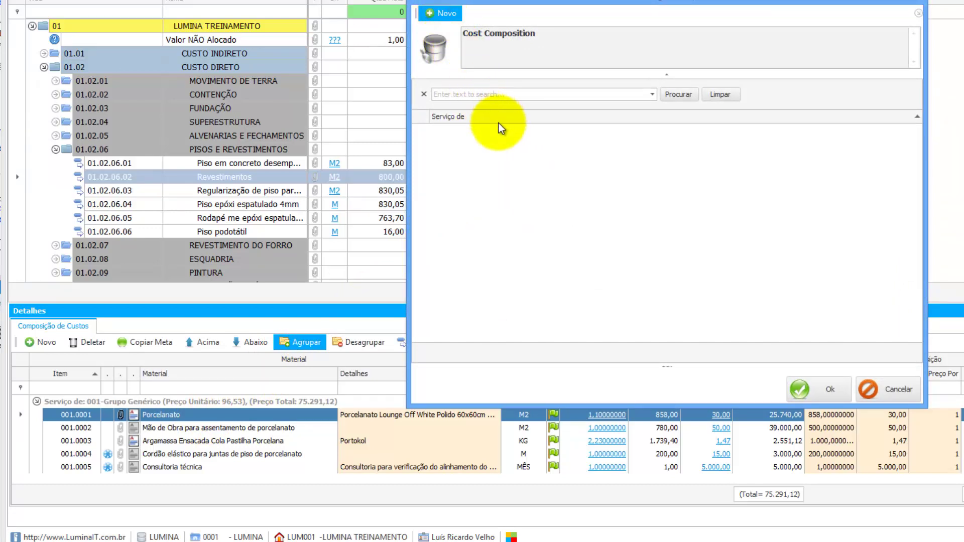
pyautogui.click(518, 183)
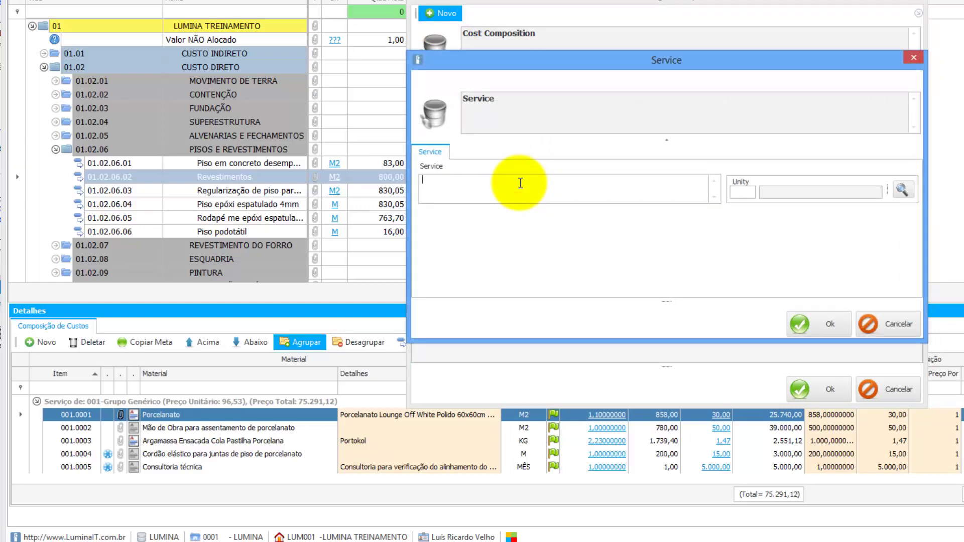
pyautogui.write('Materiais')
pyautogui.click(742, 191)
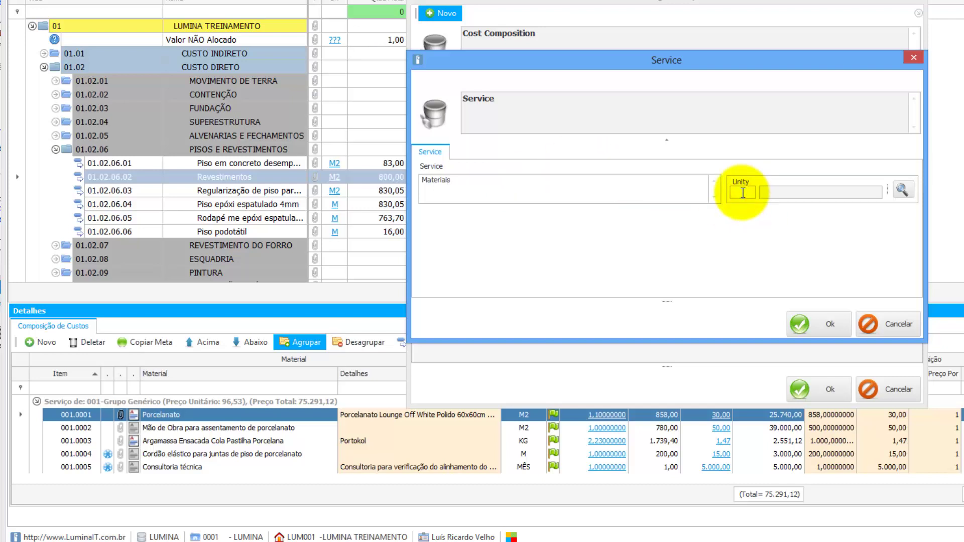
pyautogui.write('m2')
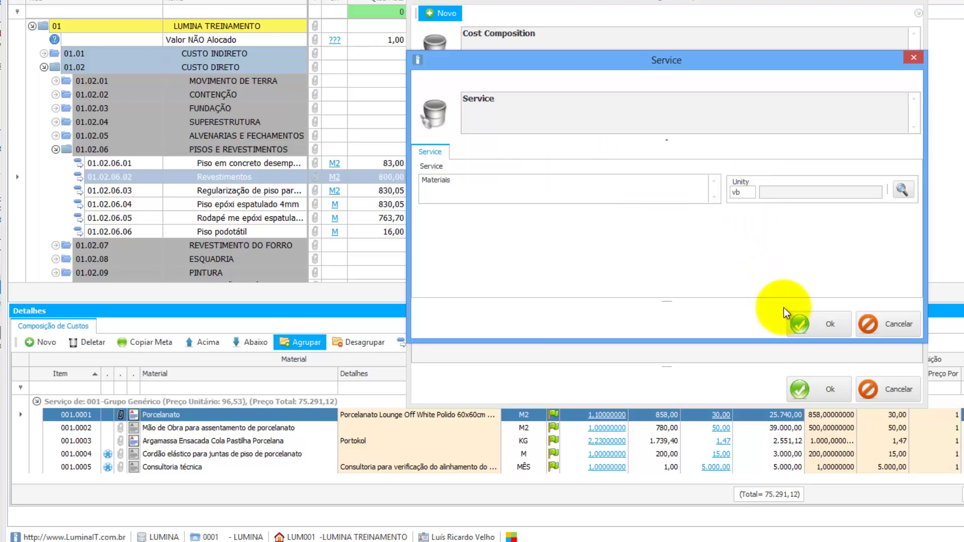
pyautogui.click(806, 329)
pyautogui.click(802, 387)
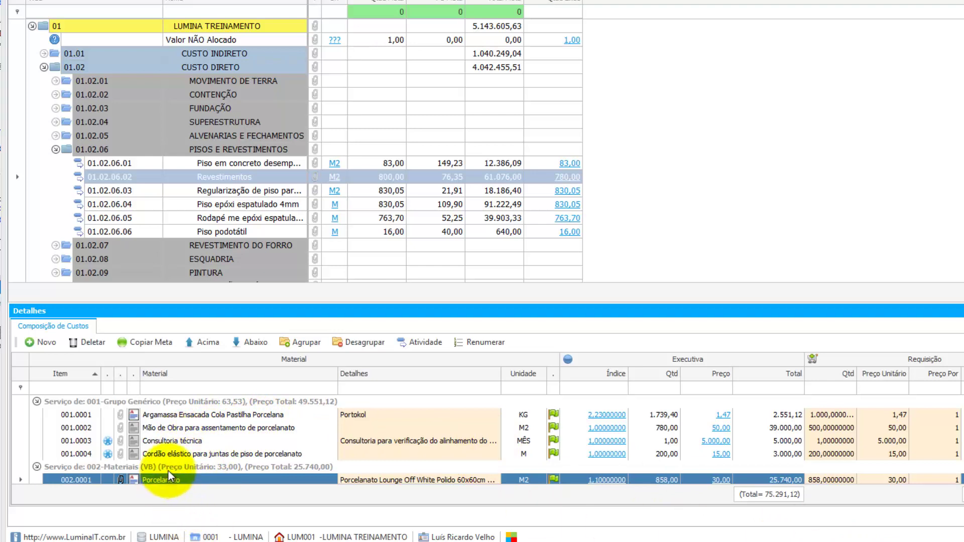
# - Try to assign Argamassa Ensacada Cola Pastilha Porcelana to the existing Materiais (VB) group
pyautogui.scroll(-1, 482, 436)
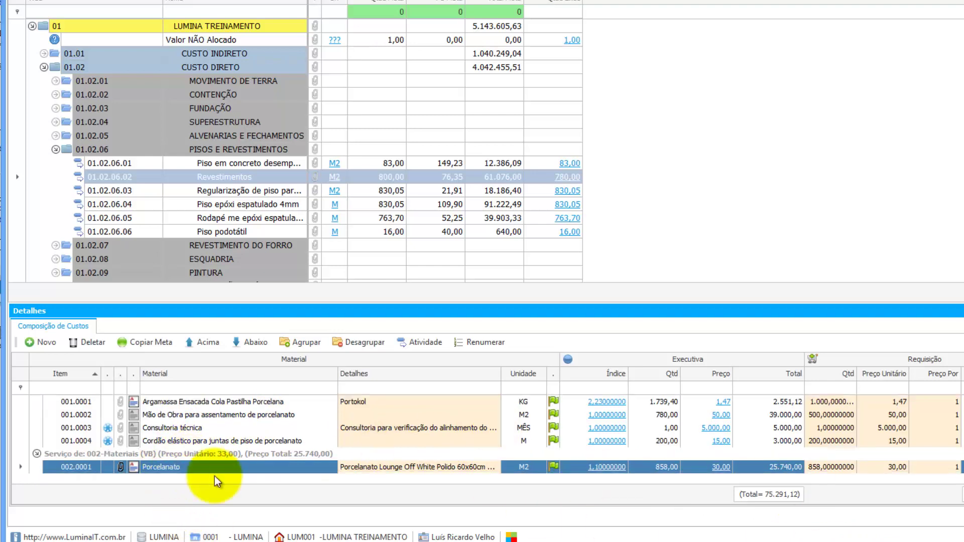
pyautogui.click(185, 403)
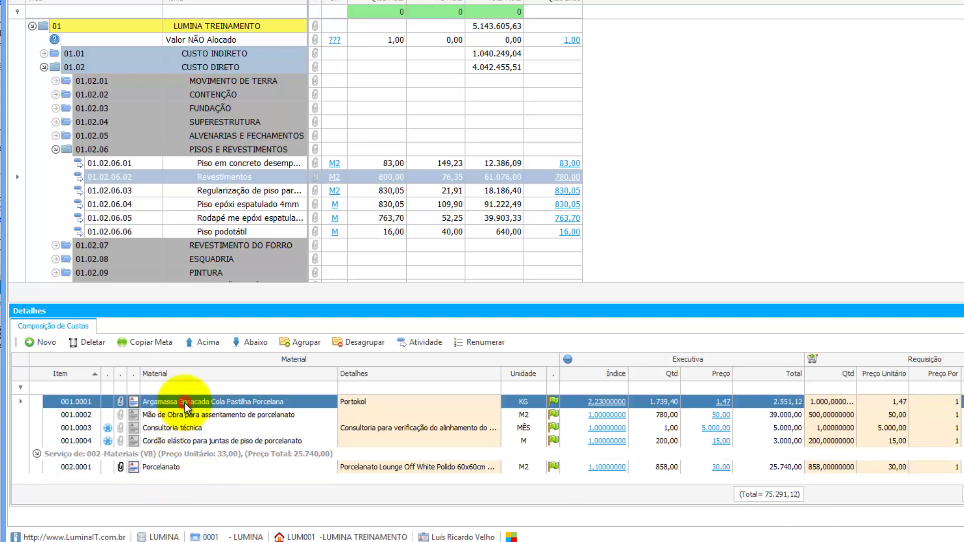
pyautogui.click(308, 340)
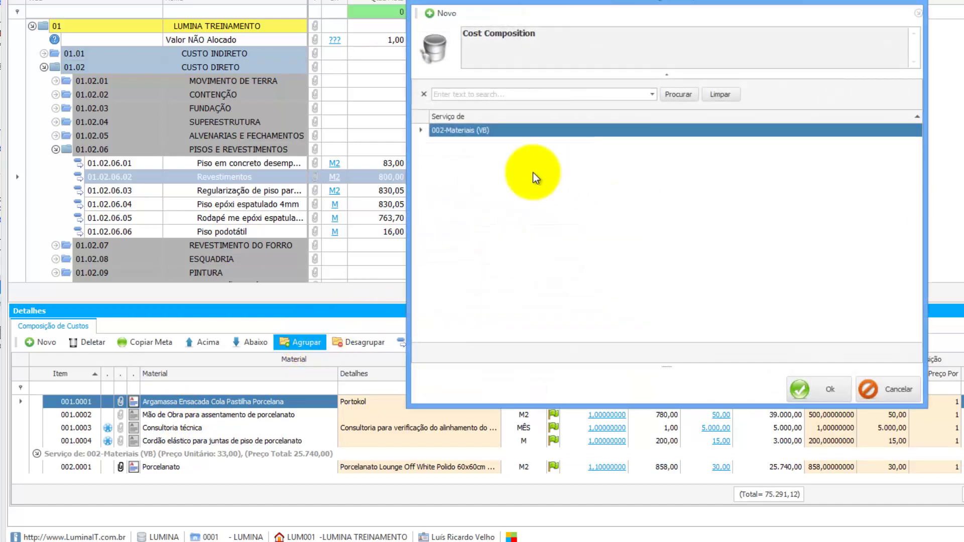
pyautogui.click(812, 389)
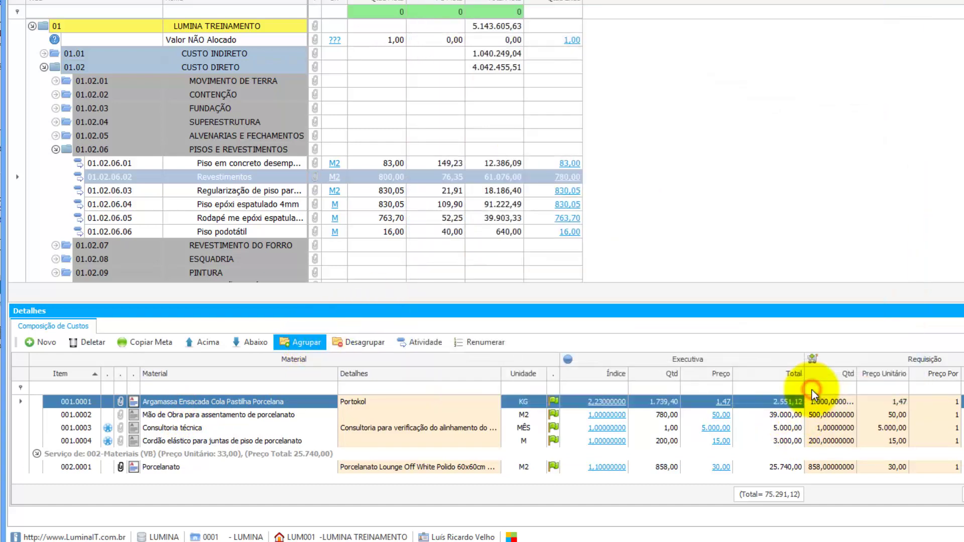
# - Group Argamassa Ensacada Cola Pastilha Porcelana under the existing service 002-Materiais (VB)
pyautogui.click(180, 412)
pyautogui.click(180, 403)
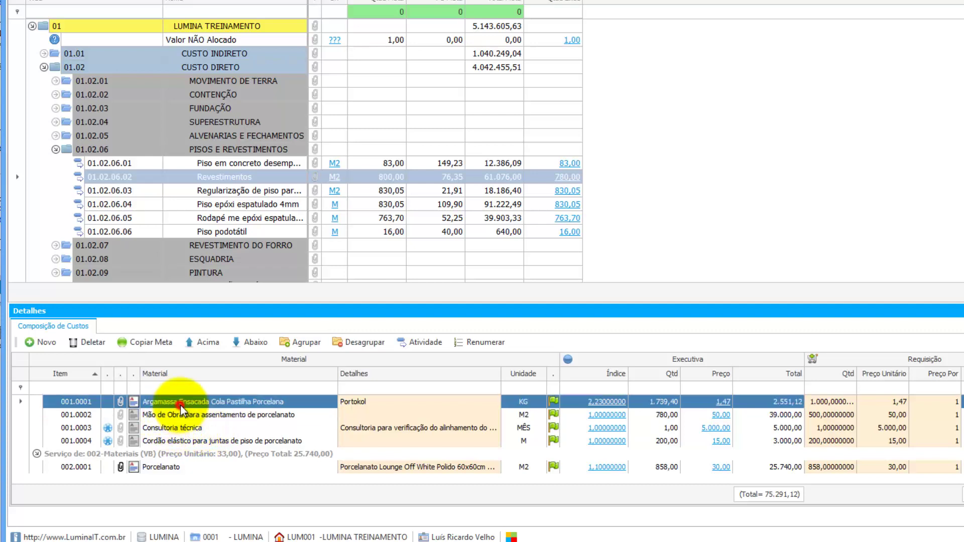
pyautogui.click(295, 342)
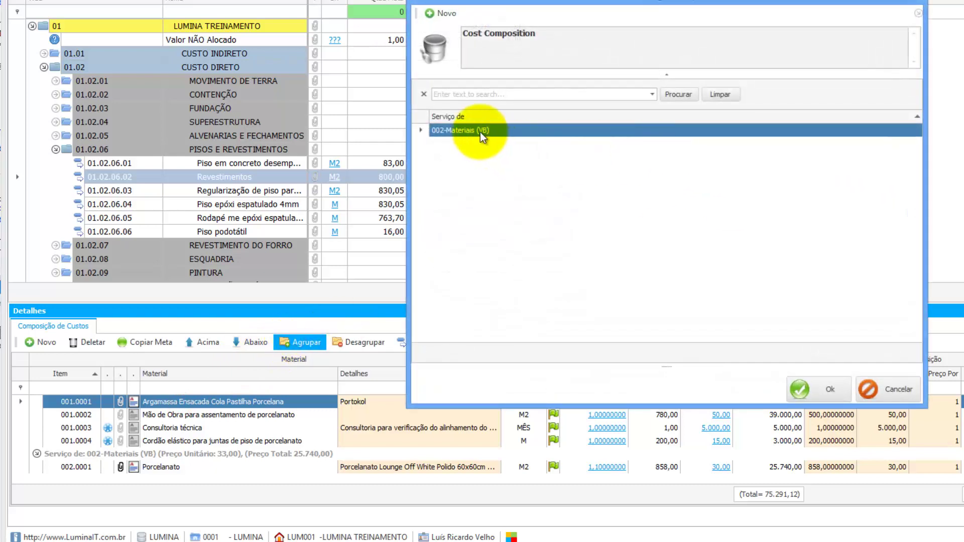
pyautogui.doubleClick(479, 130)
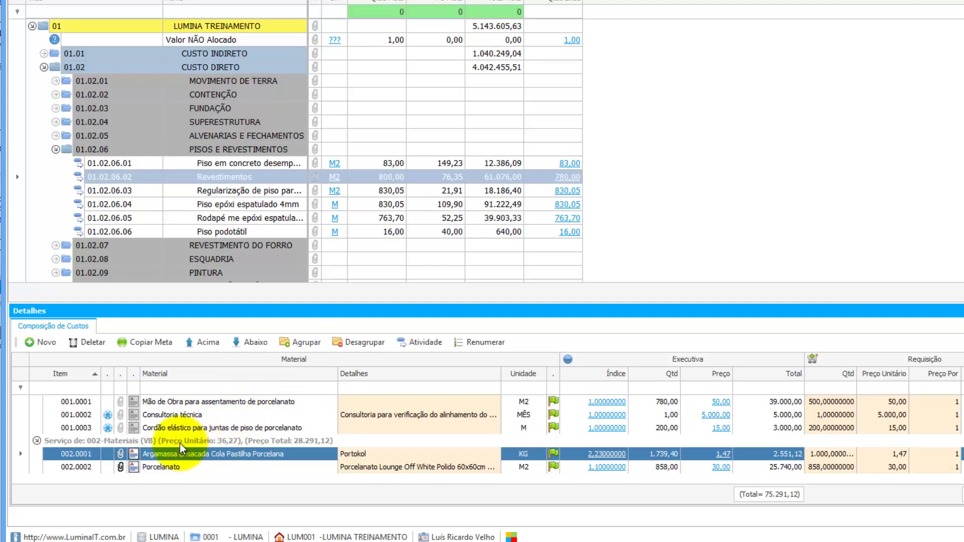
# - Group Cordão elástico para juntas de piso de porcelanato under the existing service 002-Materiais (VB)
pyautogui.click(175, 430)
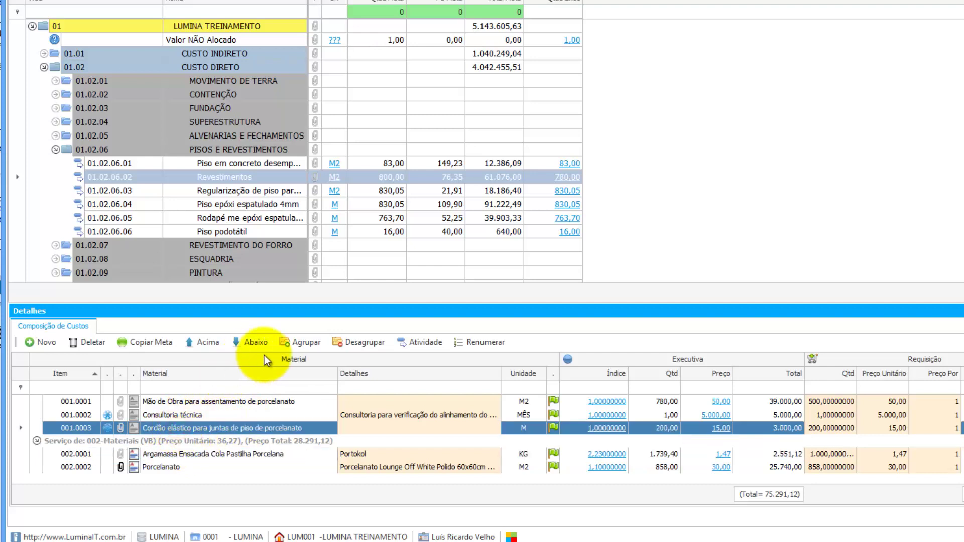
pyautogui.click(315, 343)
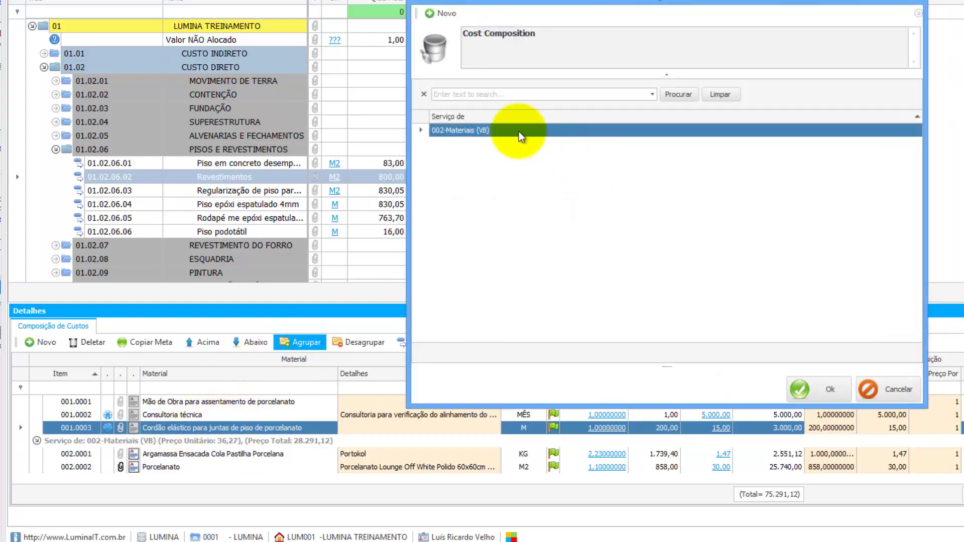
pyautogui.doubleClick(482, 129)
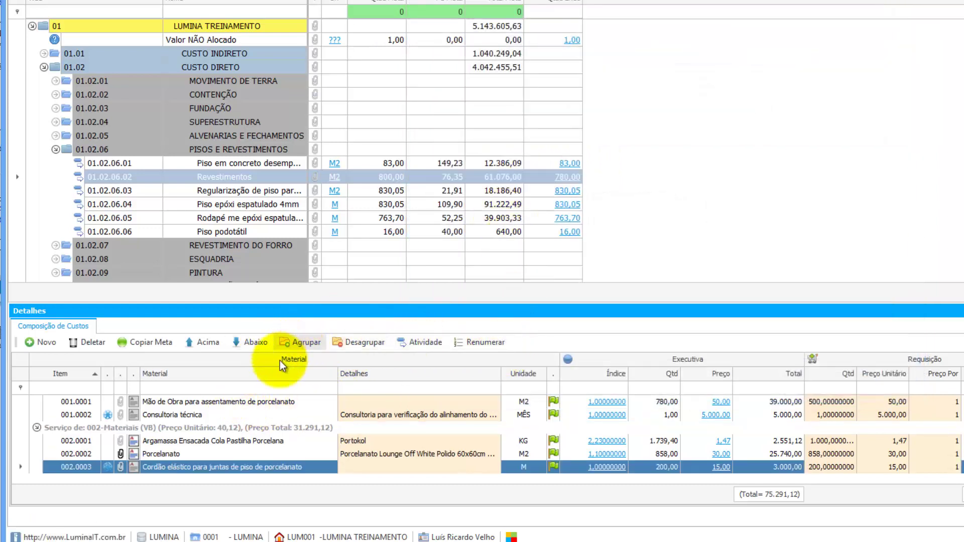
# - Group Mão de Obra para assentamento de porcelanato under a newly created service named Serviços with unit VB
pyautogui.click(224, 401)
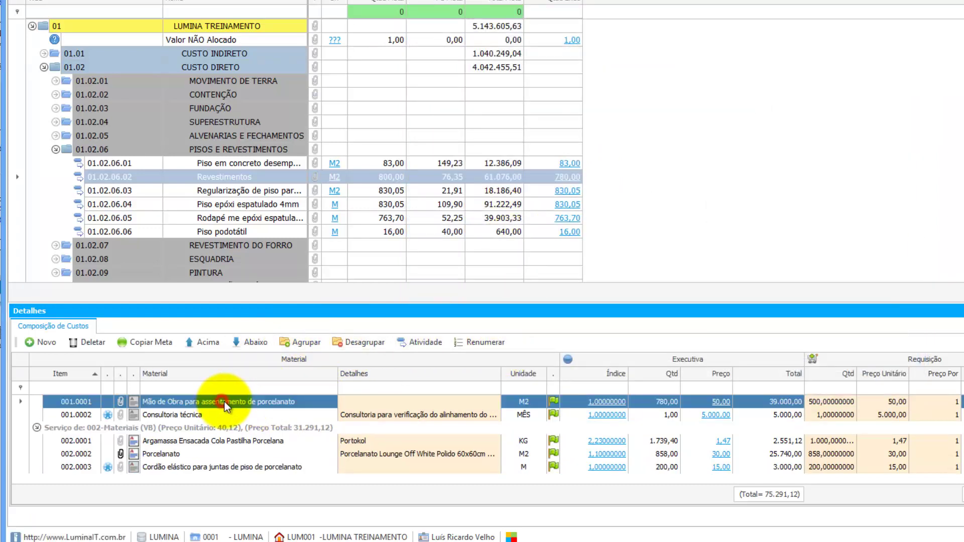
pyautogui.click(303, 342)
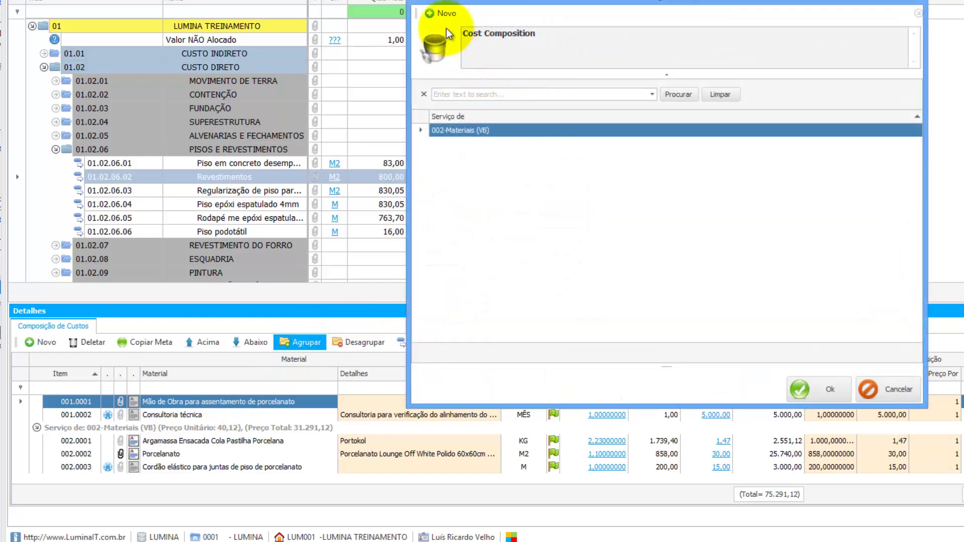
pyautogui.click(436, 15)
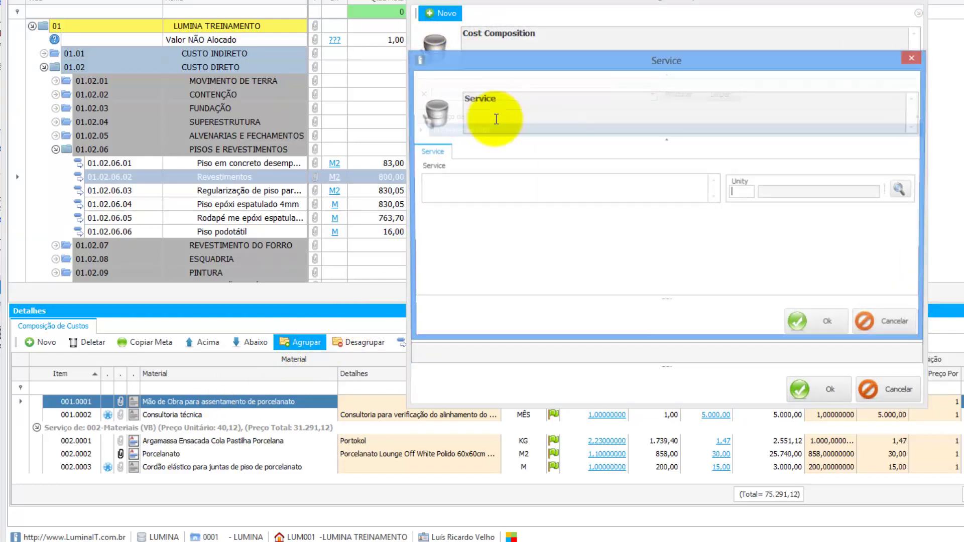
pyautogui.click(459, 184)
pyautogui.write('S')
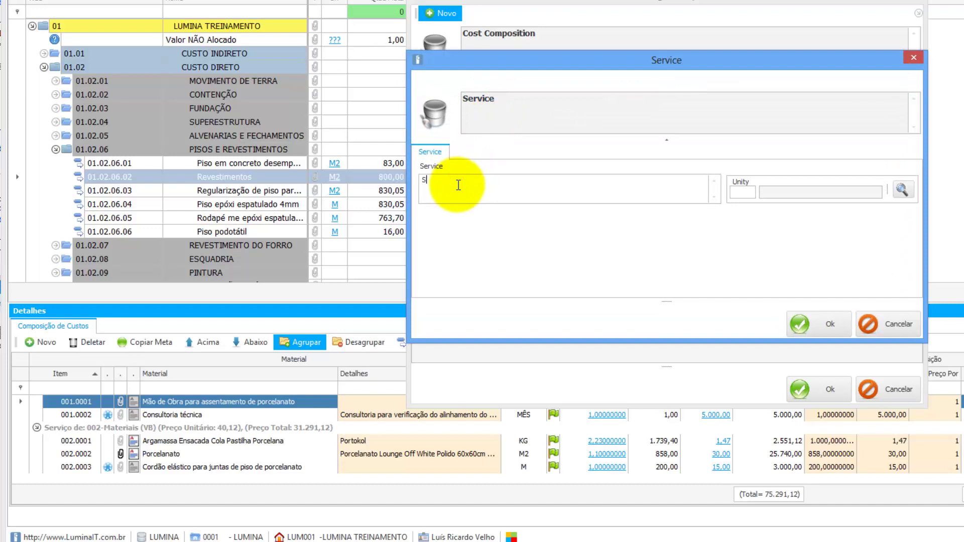
pyautogui.write('erviços')
pyautogui.click(742, 193)
pyautogui.write('vb')
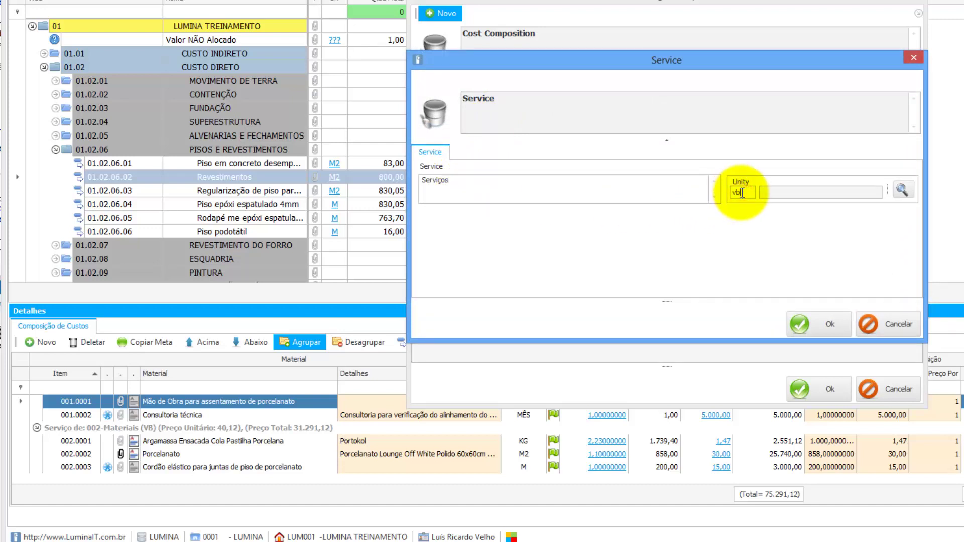
pyautogui.click(799, 324)
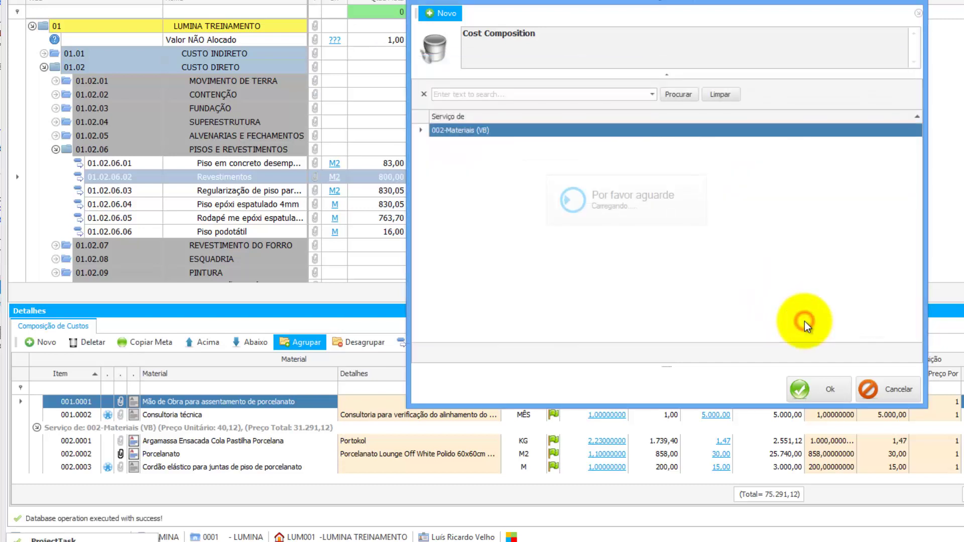
pyautogui.click(801, 321)
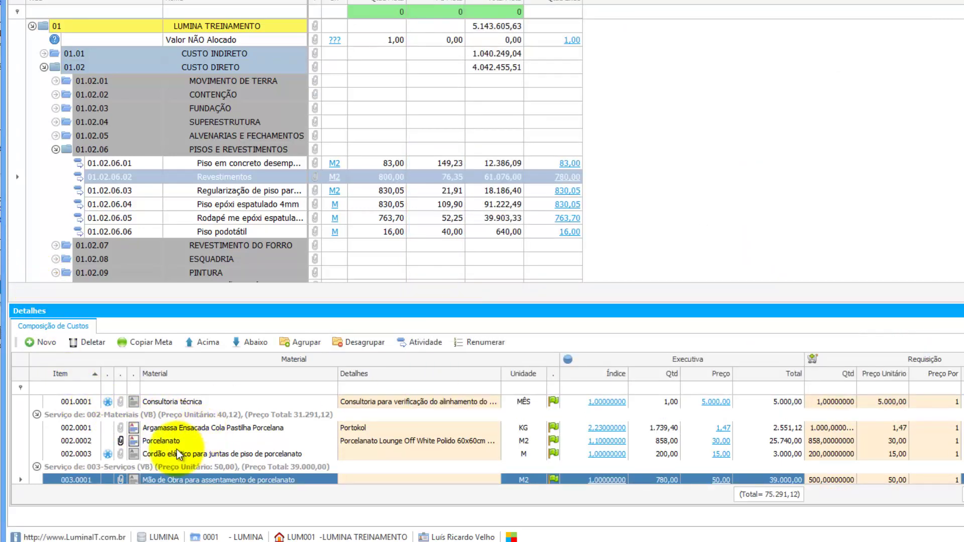
# - Group Consultoria técnica of the Revestimentos composition under the existing service Serviços (VB)
pyautogui.click(173, 403)
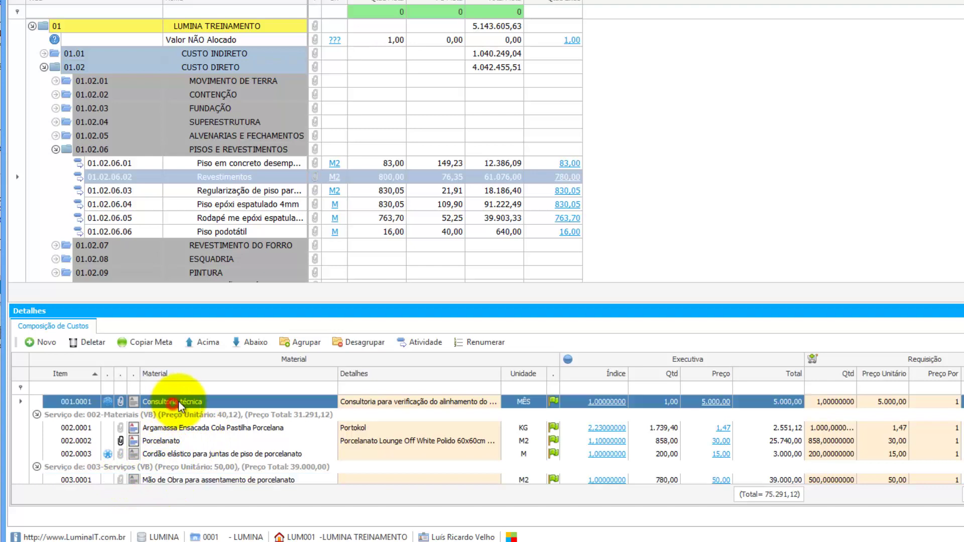
pyautogui.click(306, 342)
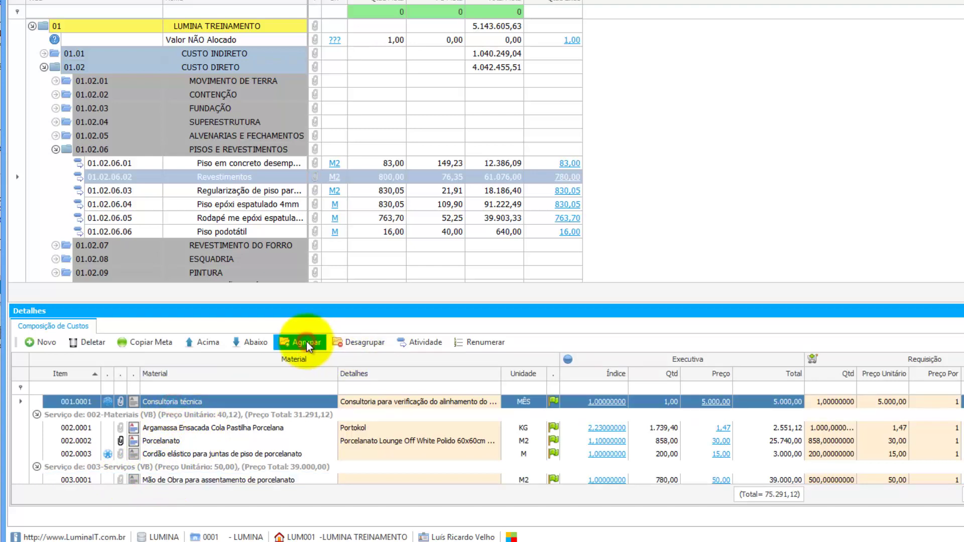
pyautogui.click(460, 143)
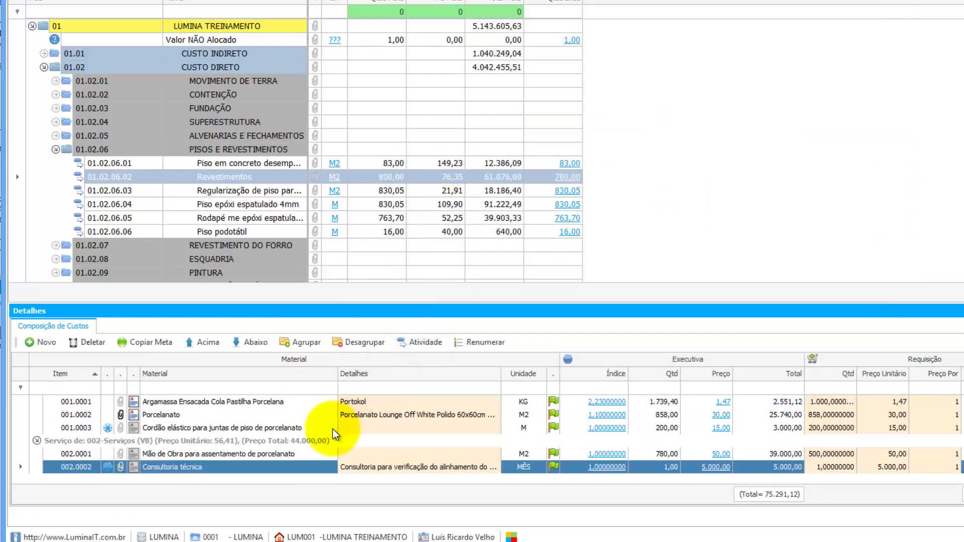
# - Return to the Lumina home screen, leaving the executive project open, and show the Custos options
pyautogui.scroll(1, 332, 429)
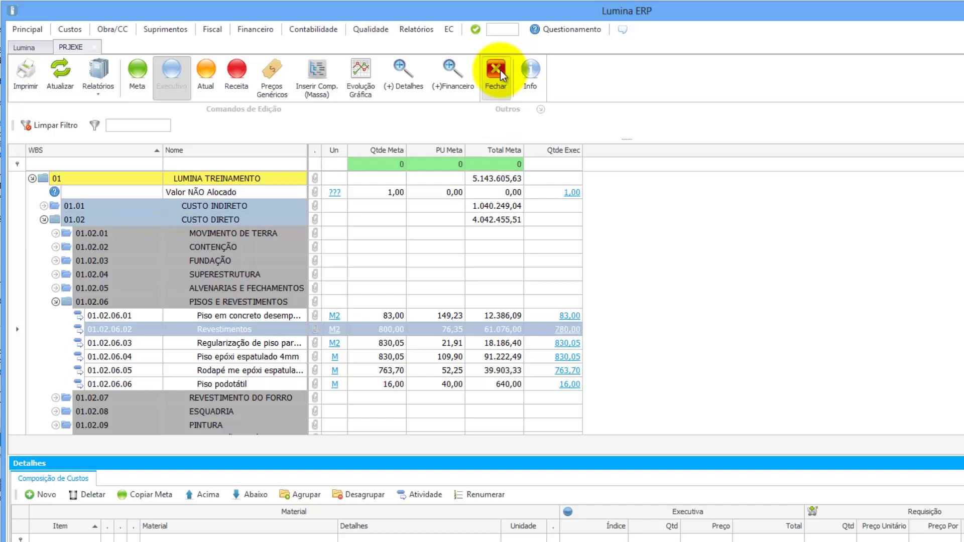
pyautogui.click(28, 45)
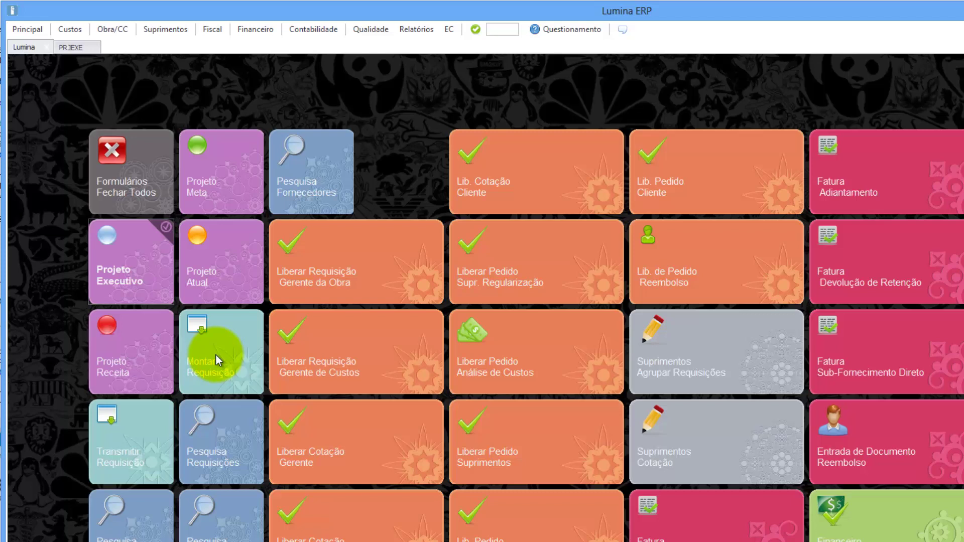
pyautogui.click(76, 28)
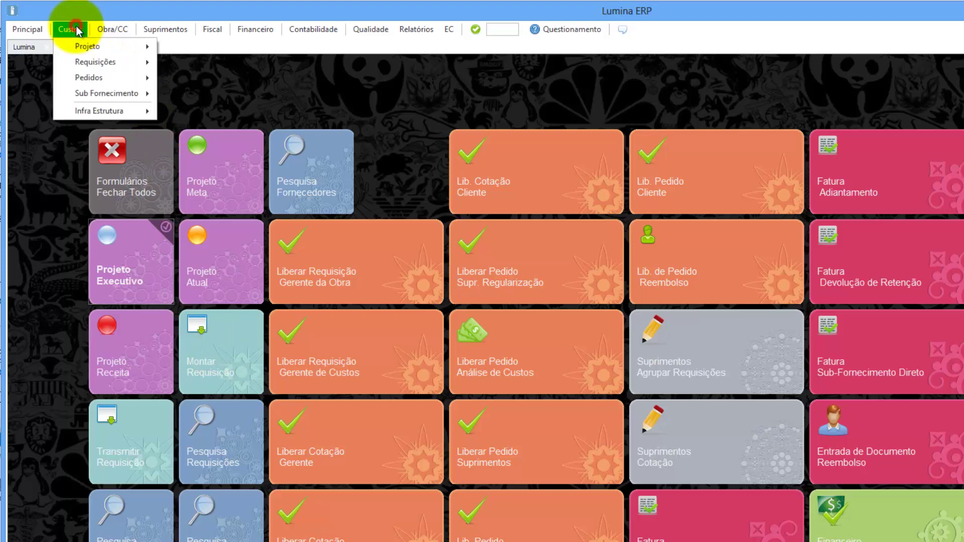
# - Open the requisition assembly form and mark the Porcelanato, Argamassa Ensacada Cola Pastilha Porcelana and Cordão elástico items
pyautogui.moveTo(92, 60)
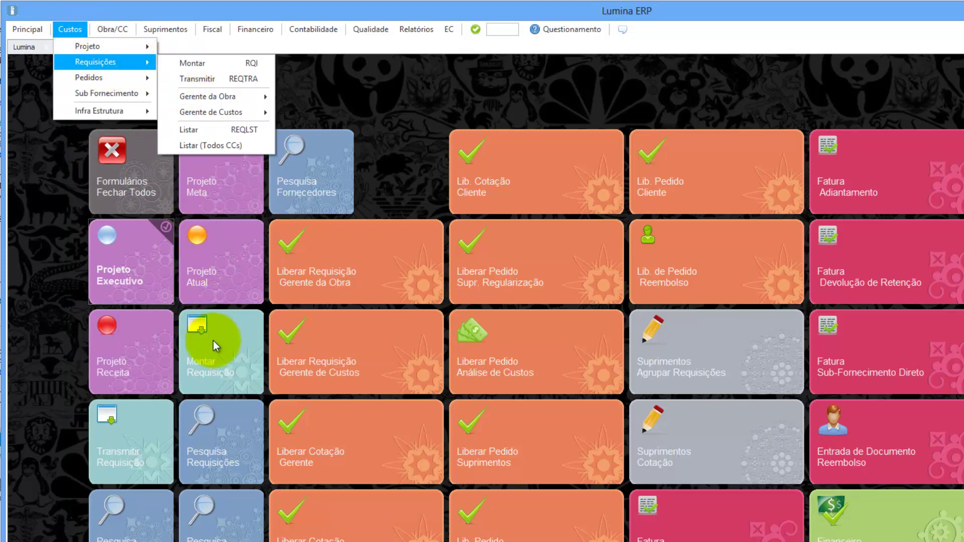
pyautogui.click(226, 362)
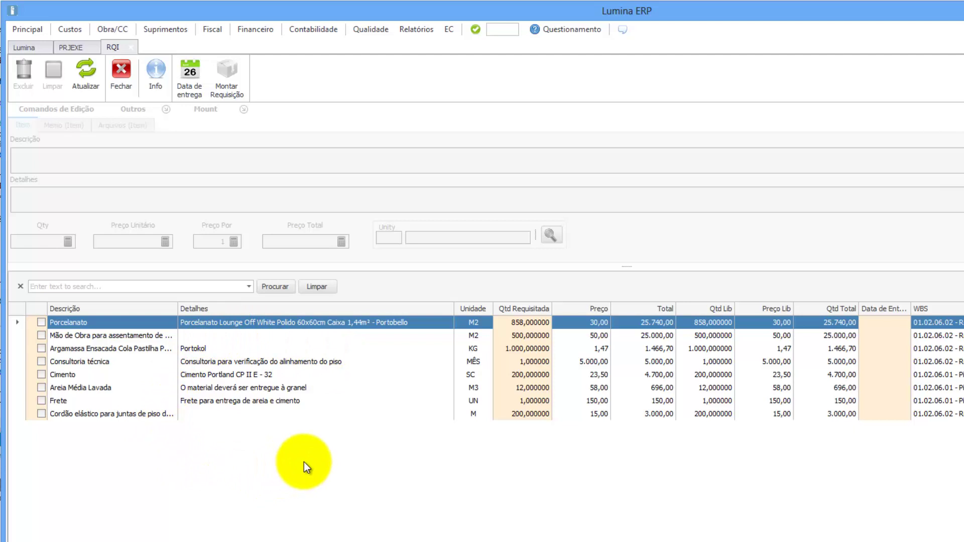
pyautogui.click(41, 322)
pyautogui.click(41, 347)
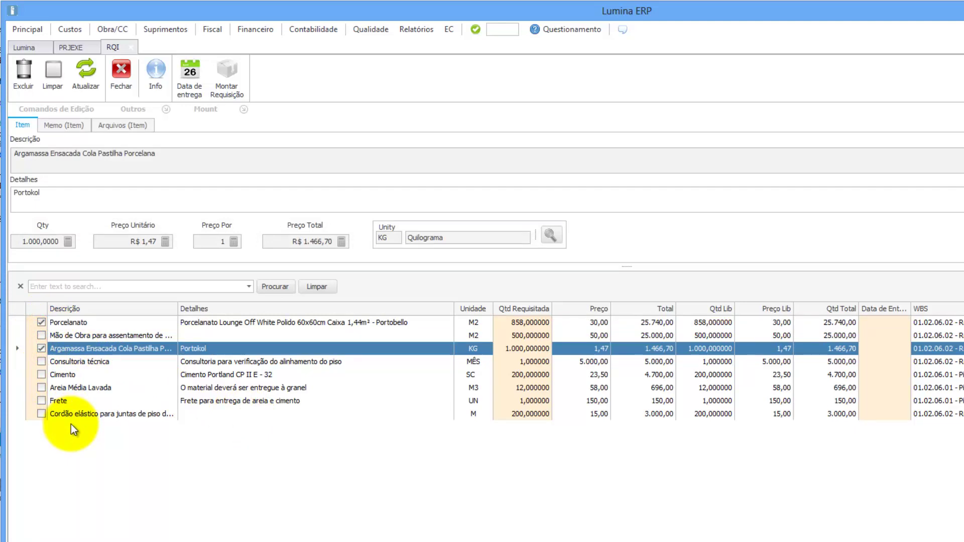
pyautogui.click(42, 413)
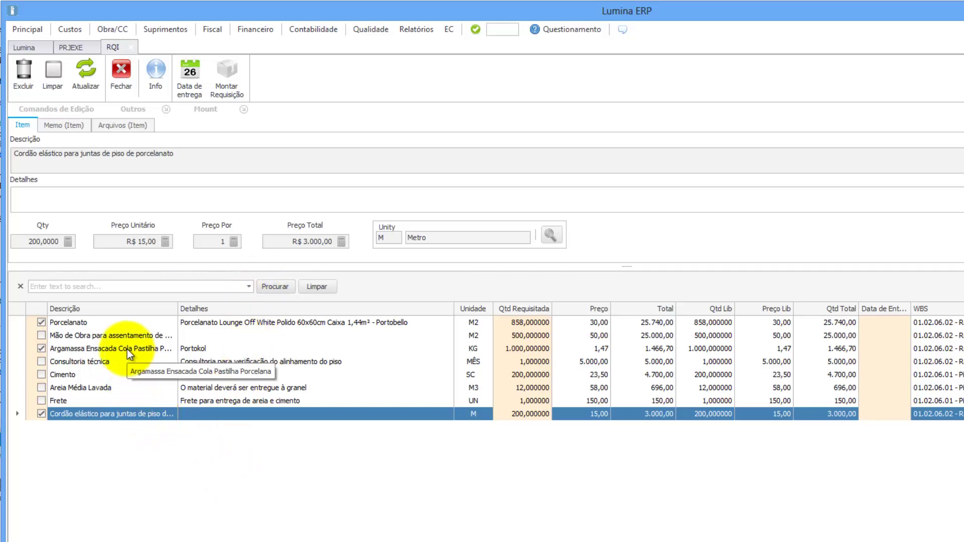
pyautogui.click(42, 362)
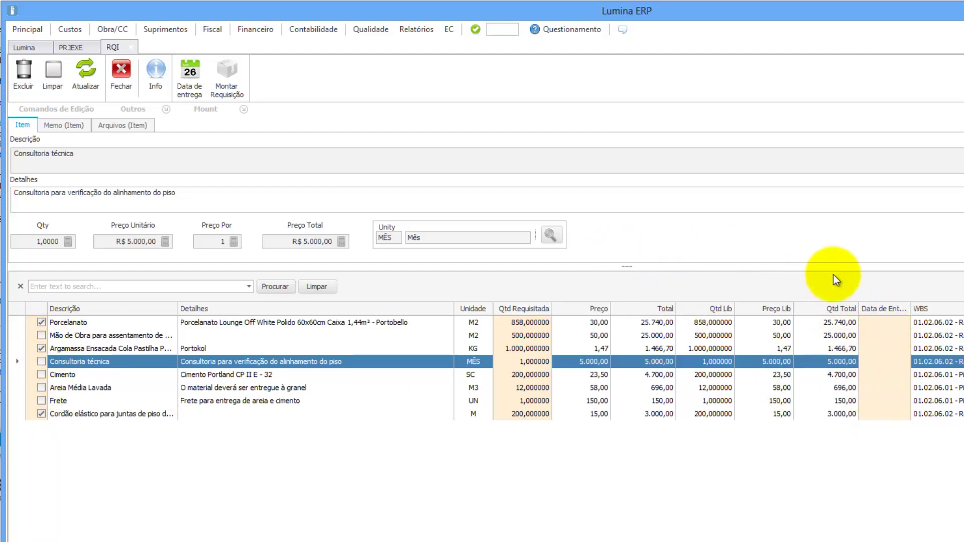
# - Set the marked items' delivery date to 30/09/2014 and assemble a requisition from them
pyautogui.click(190, 75)
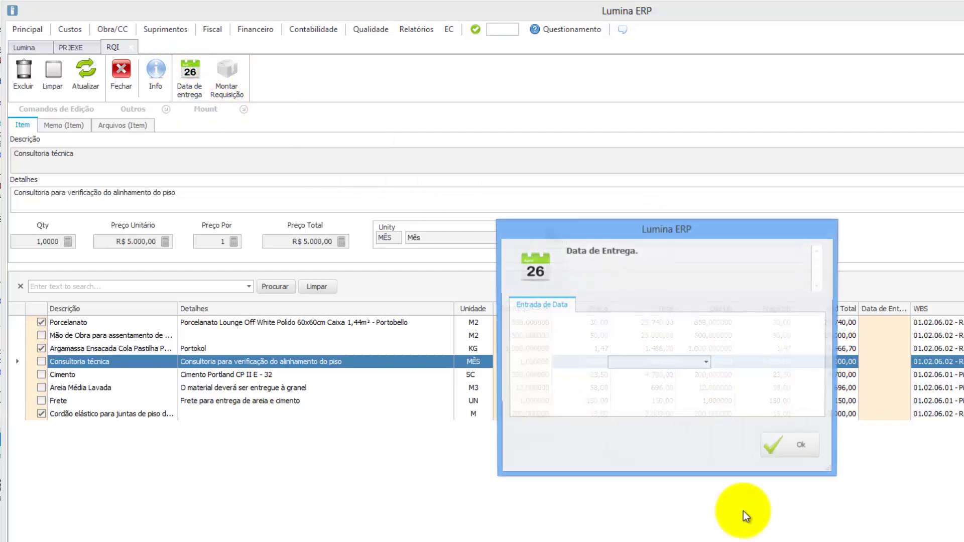
pyautogui.click(706, 363)
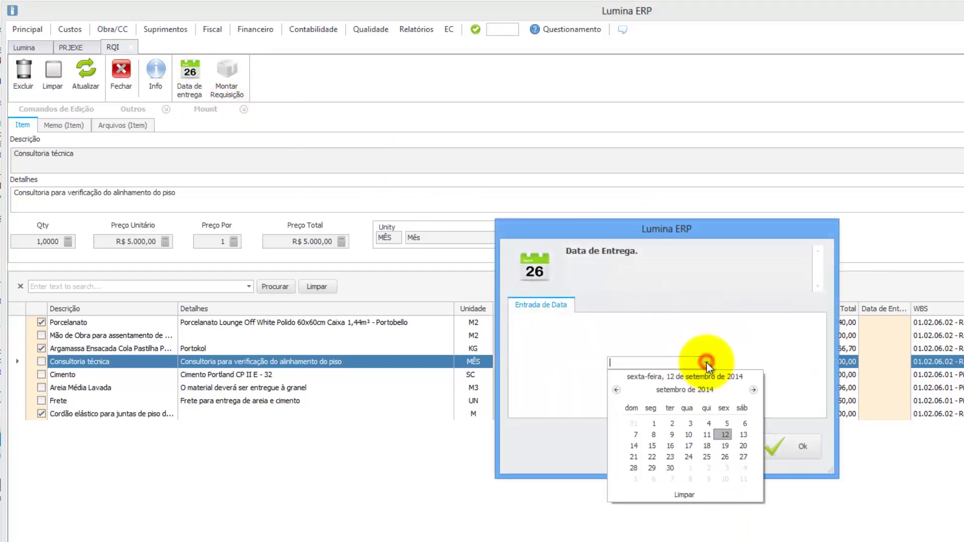
pyautogui.click(674, 464)
pyautogui.click(783, 445)
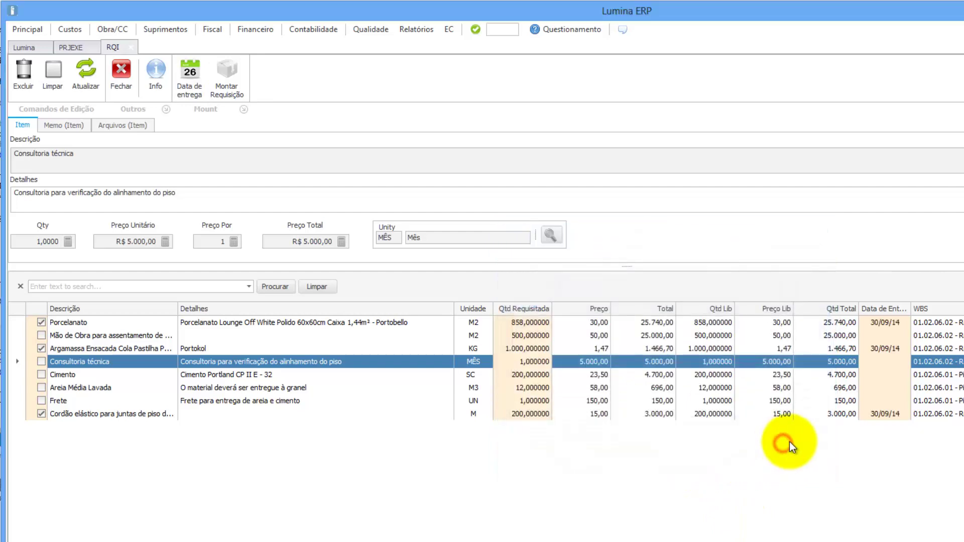
pyautogui.click(231, 75)
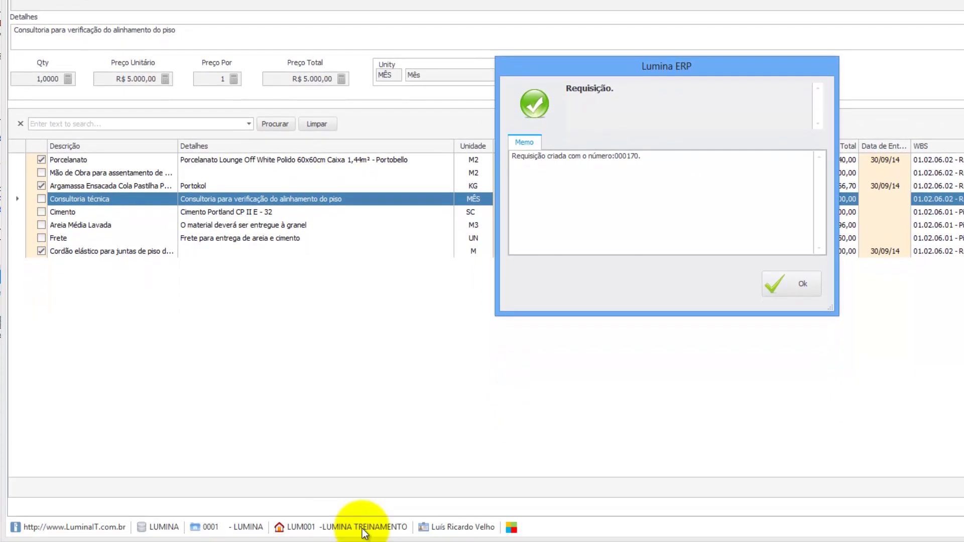
pyautogui.click(788, 286)
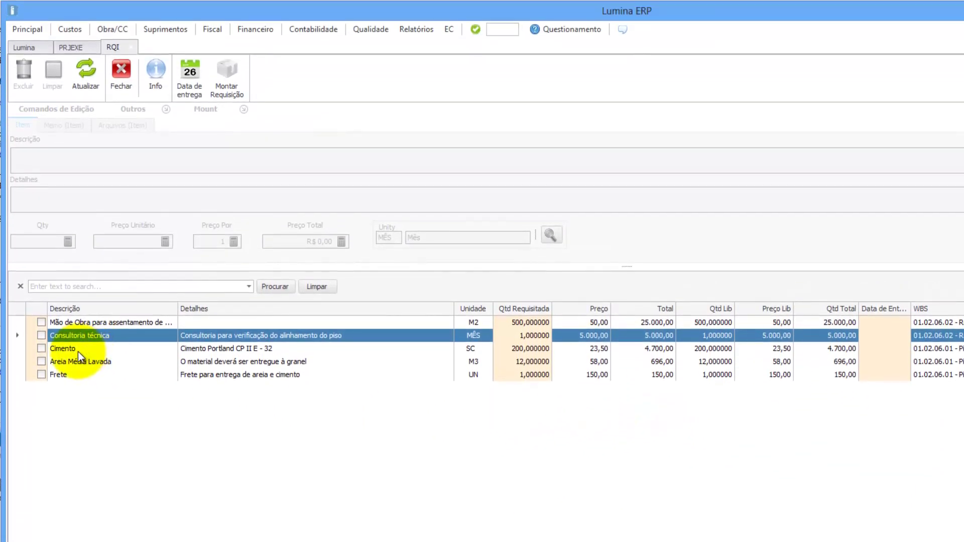
# - Assemble a requisition for Cimento and Areia Média Lavada with the delivery date 30/09/2014
pyautogui.click(42, 348)
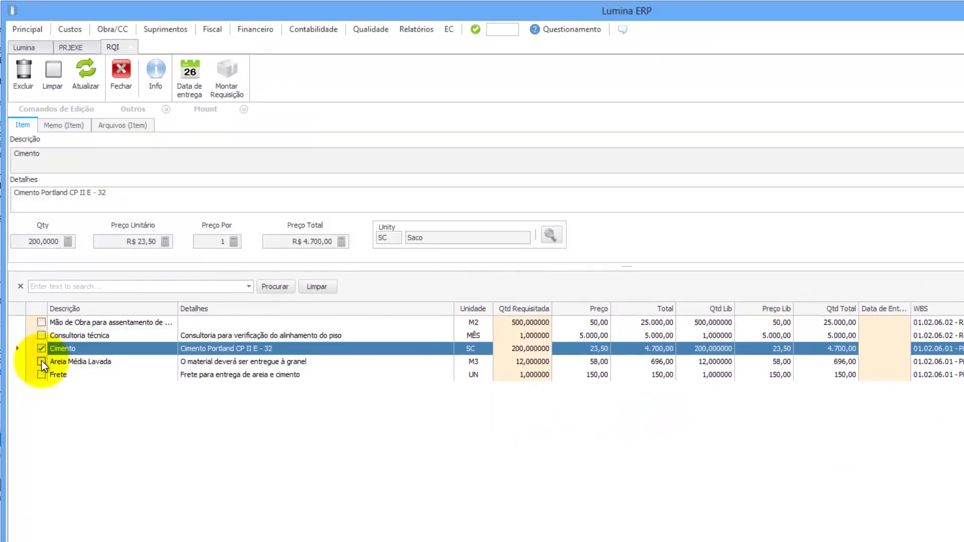
pyautogui.click(41, 361)
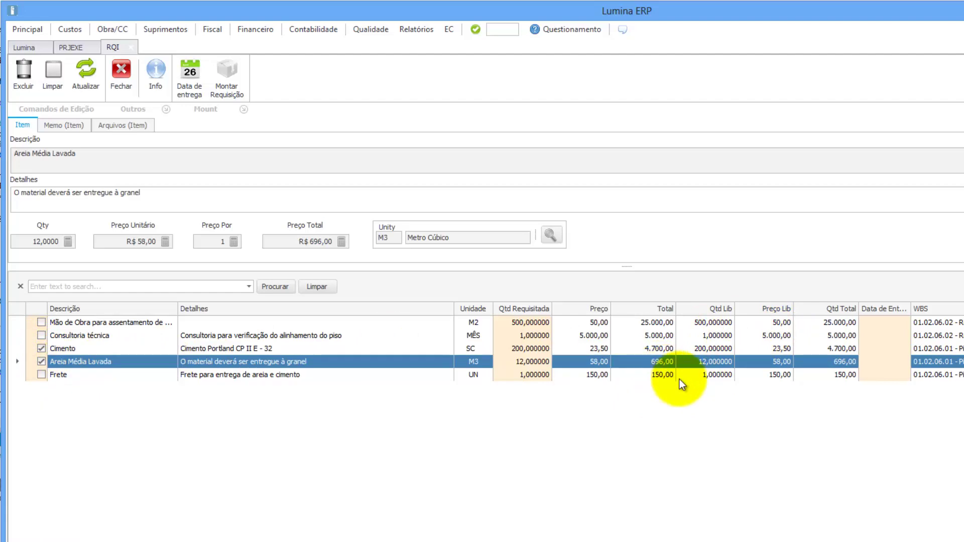
pyautogui.click(202, 76)
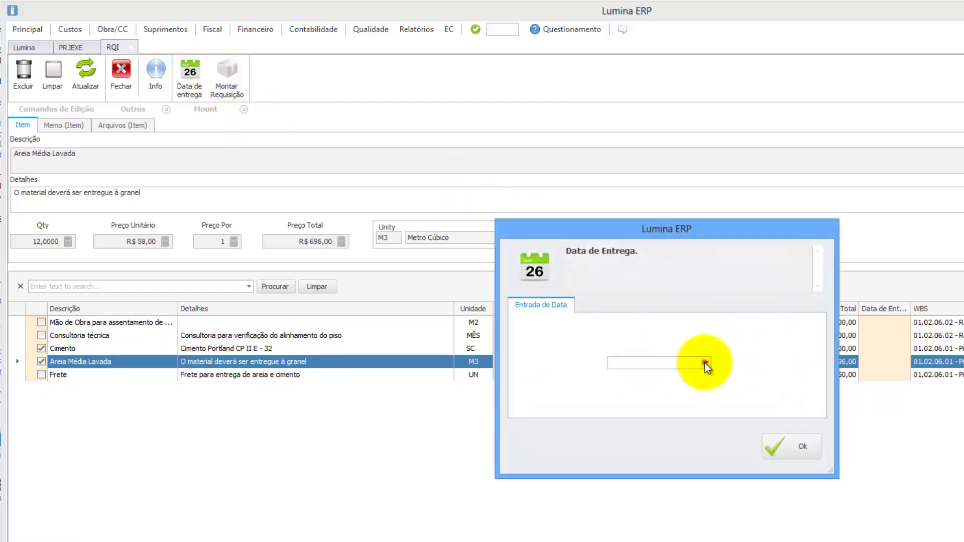
pyautogui.click(705, 362)
pyautogui.click(672, 467)
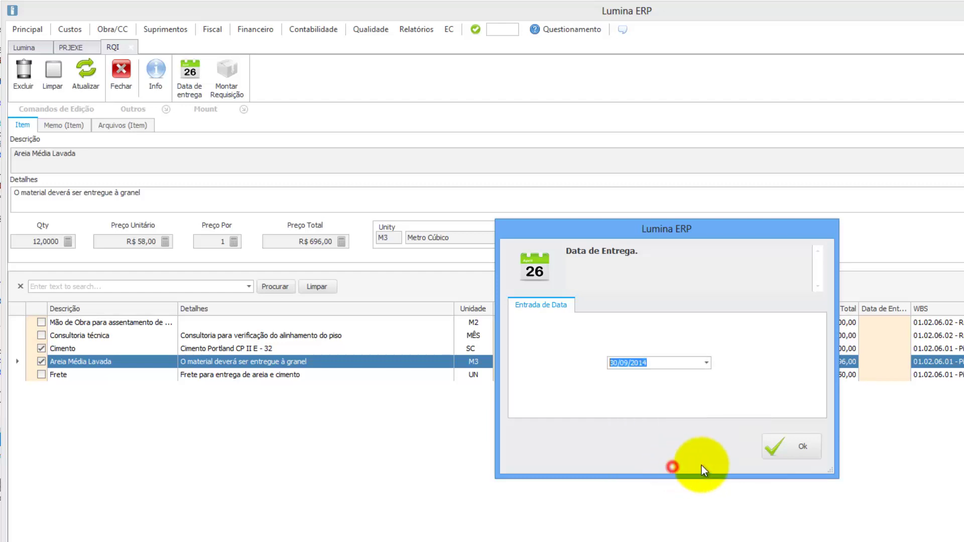
pyautogui.click(791, 446)
pyautogui.click(232, 73)
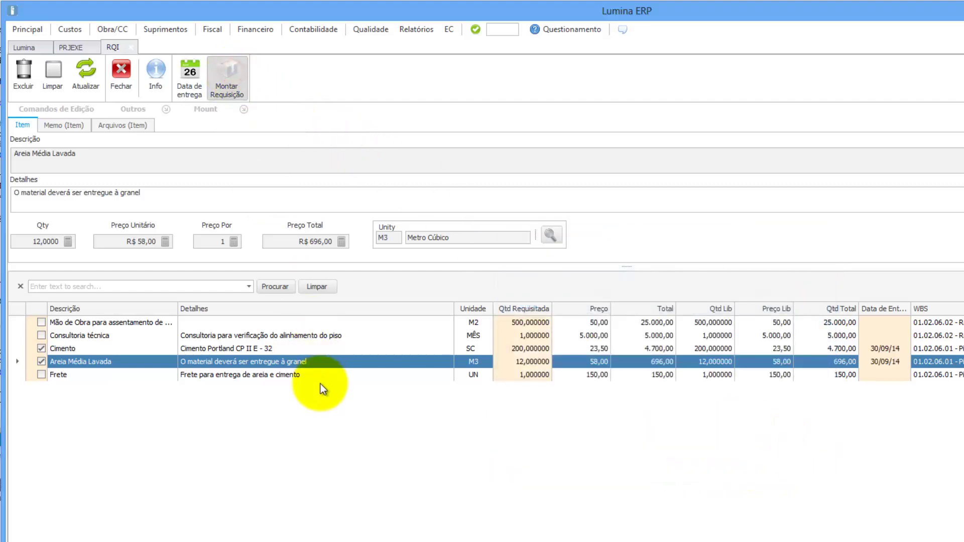
pyautogui.click(782, 445)
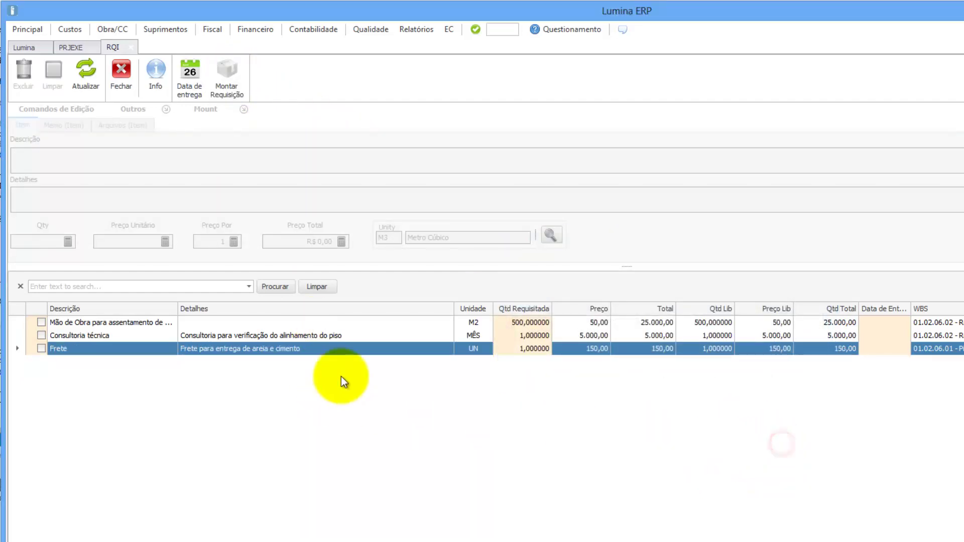
# - Assemble a requisition for Consultoria técnica alone with the delivery date 30/09/14
pyautogui.click(41, 336)
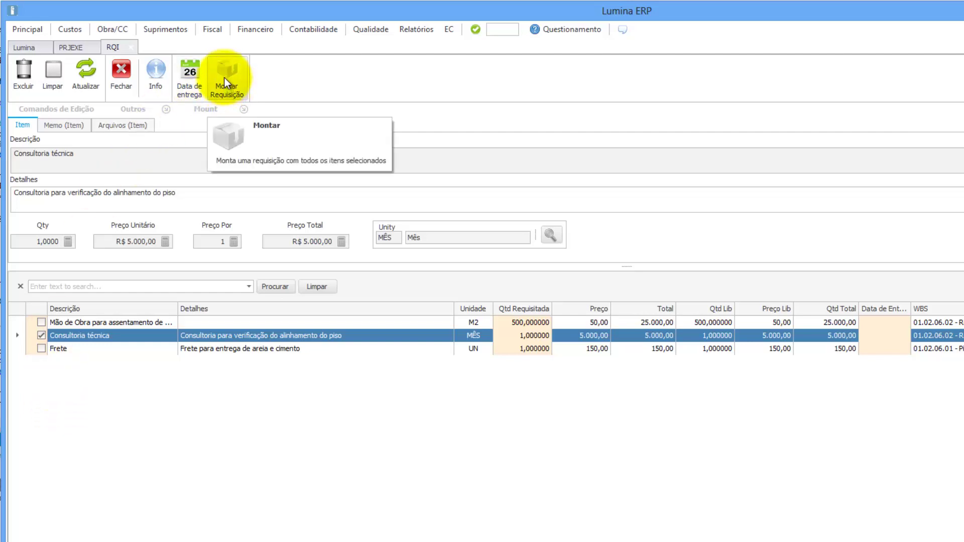
pyautogui.click(904, 336)
pyautogui.click(923, 440)
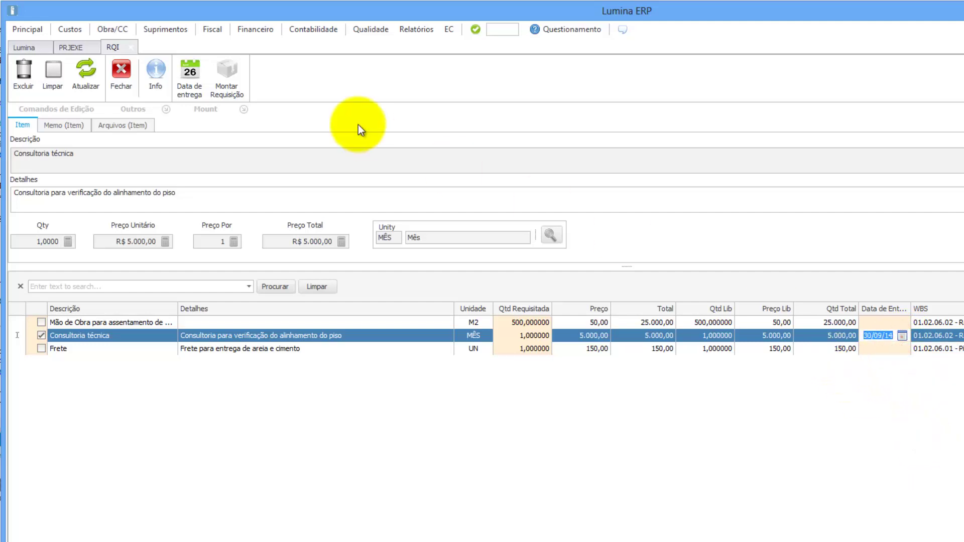
pyautogui.click(224, 75)
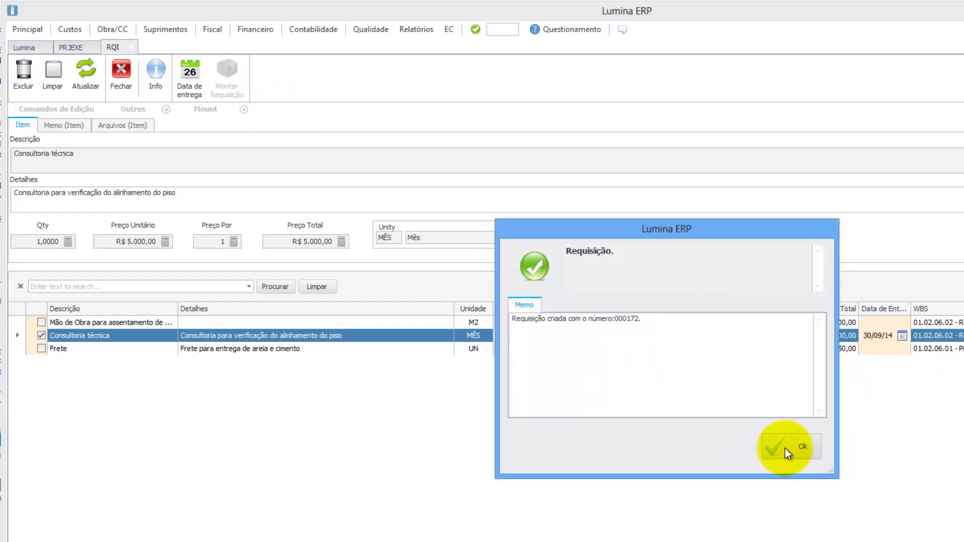
pyautogui.click(785, 447)
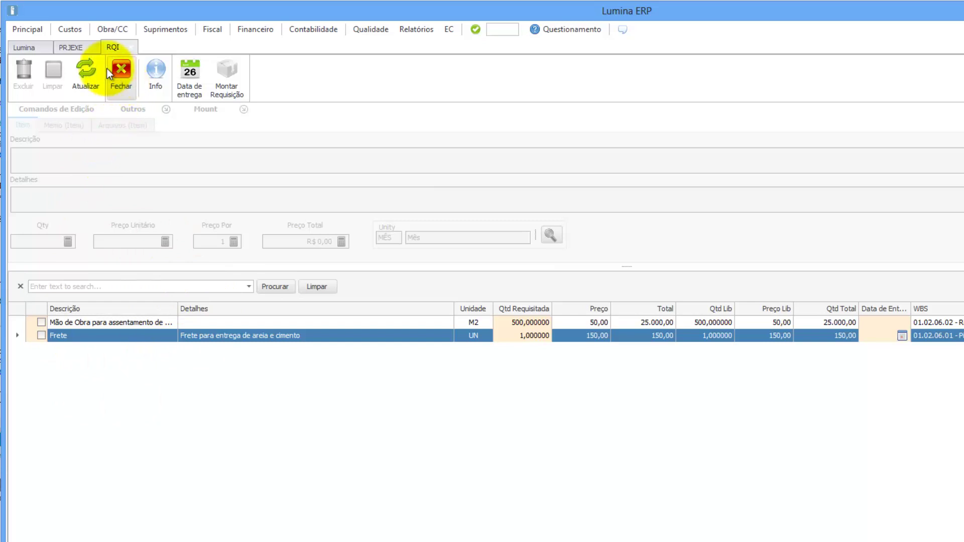
# - Open the requisition transmission form and review the items in each of the three requisitions dated 12/09/14
pyautogui.click(25, 46)
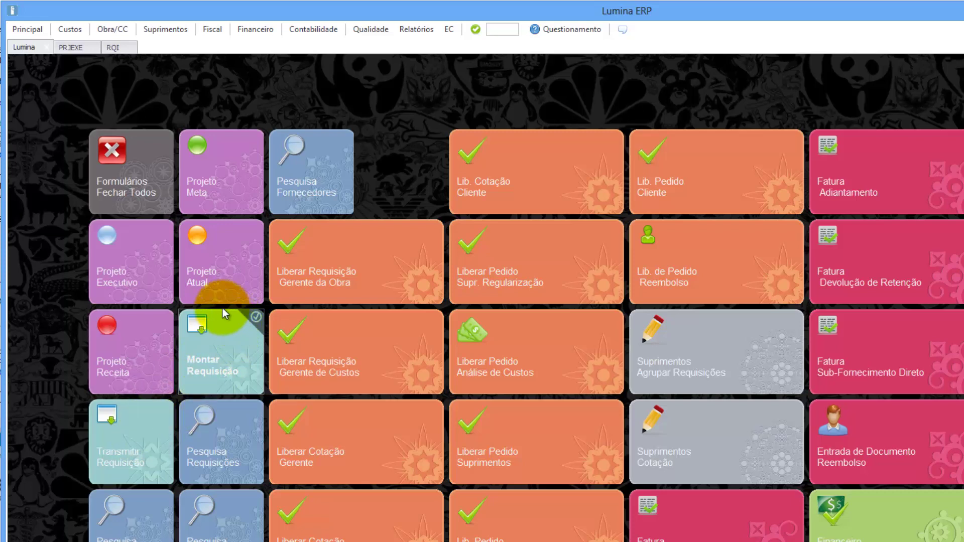
pyautogui.click(143, 438)
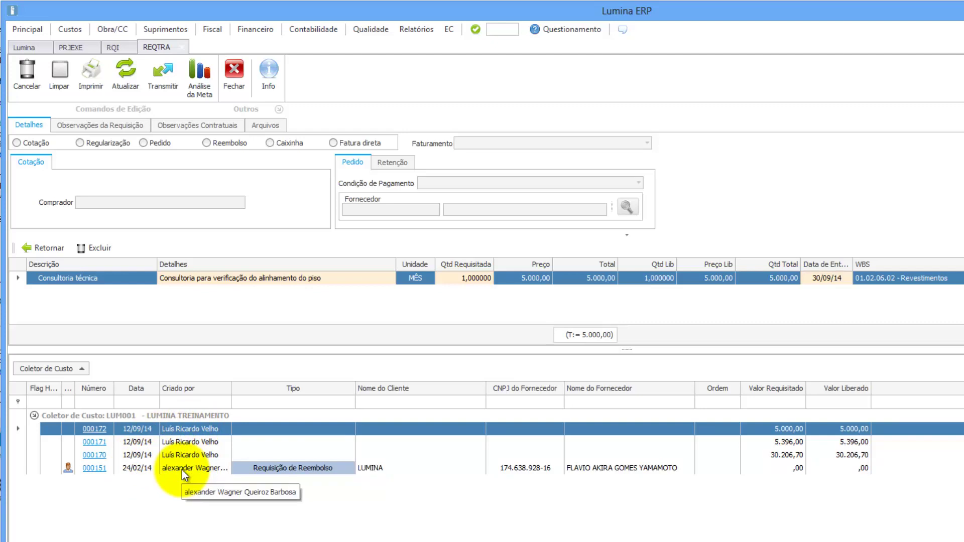
pyautogui.click(171, 454)
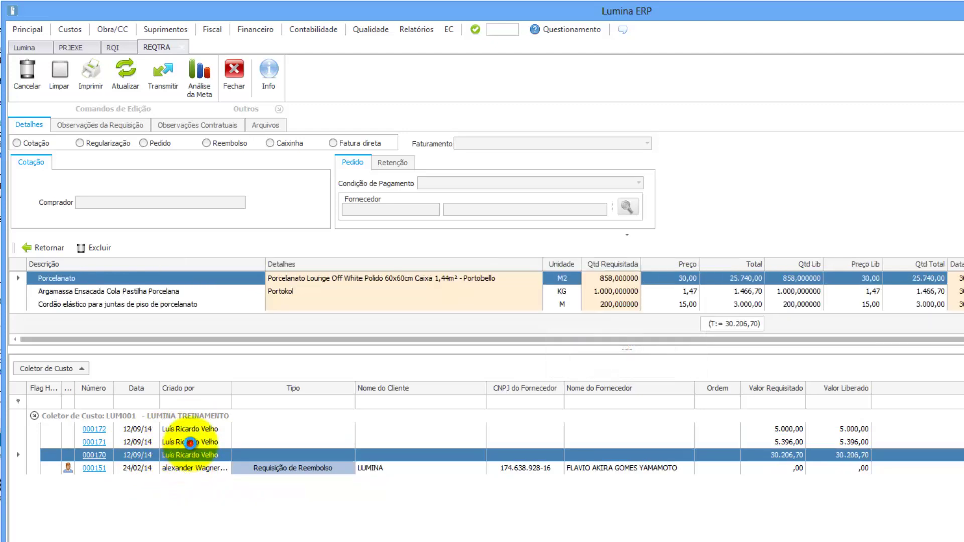
pyautogui.click(191, 443)
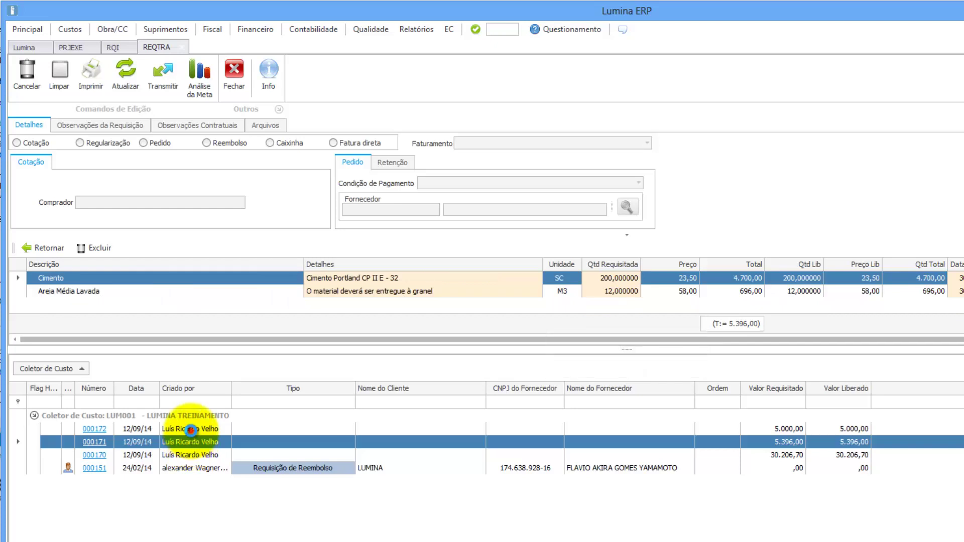
pyautogui.click(191, 431)
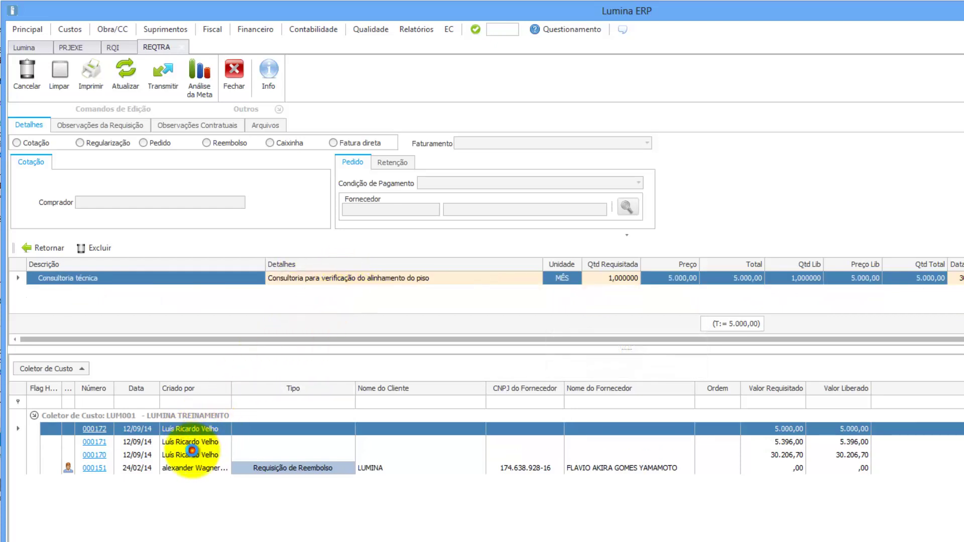
# - Open the printable purchase request of the requisition containing Porcelanato, Argamassa and Cordão elástico
pyautogui.click(191, 455)
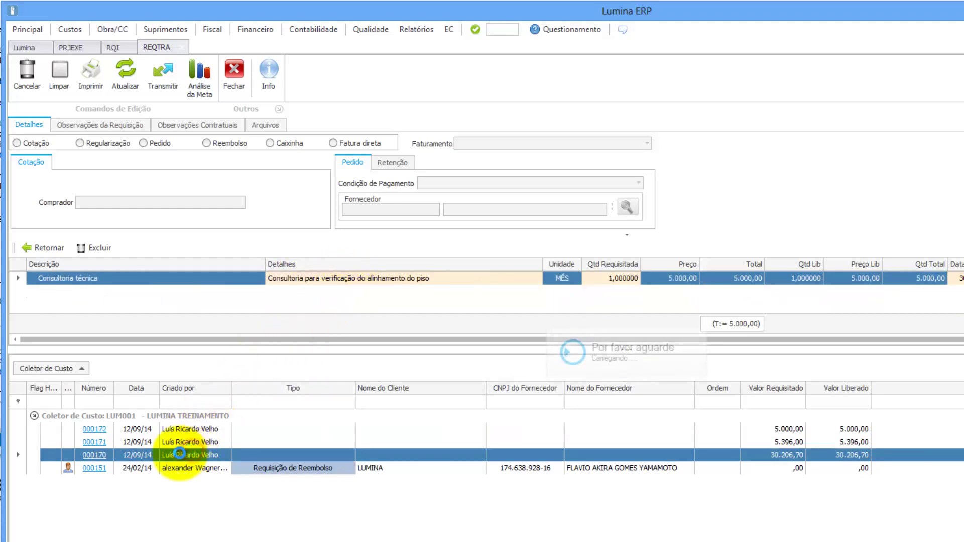
pyautogui.click(95, 455)
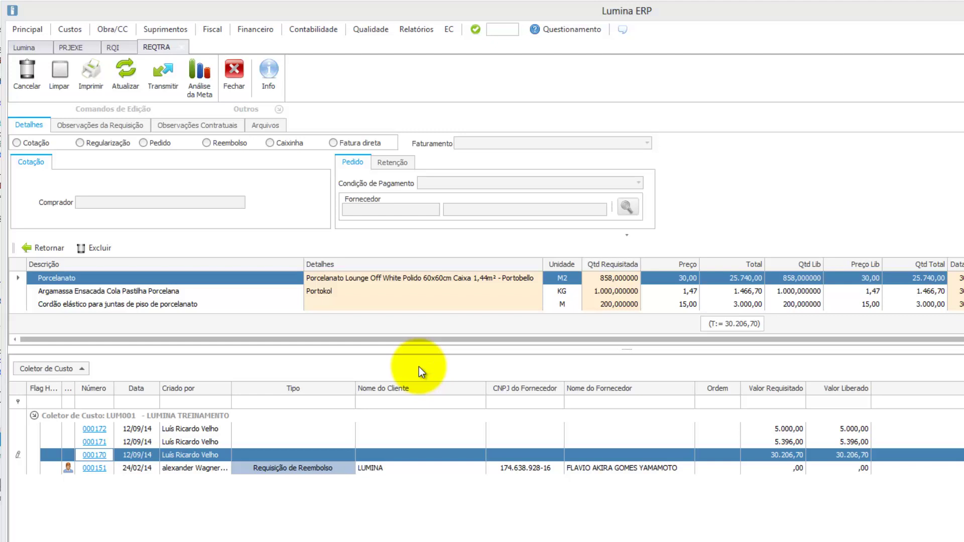
pyautogui.moveTo(963, 70); pyautogui.dragTo(544, 21)
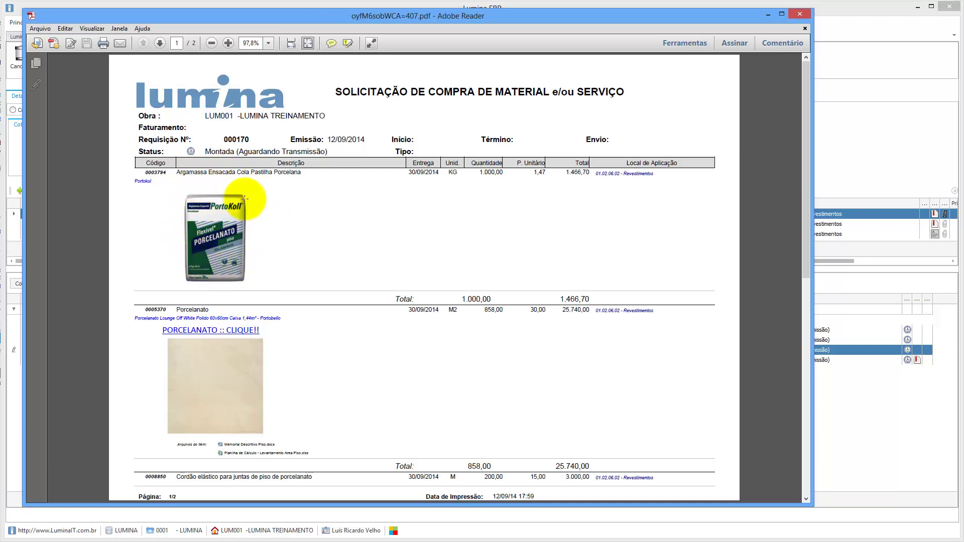
# - Follow the Porcelanato product link, allowing the connection to cec.com.br, view the product page and close it
pyautogui.click(206, 331)
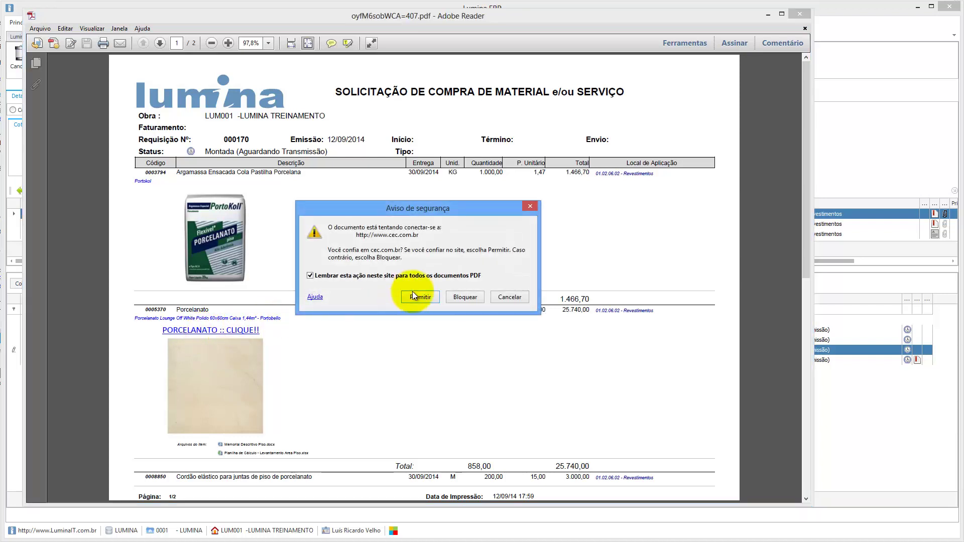
pyautogui.click(420, 297)
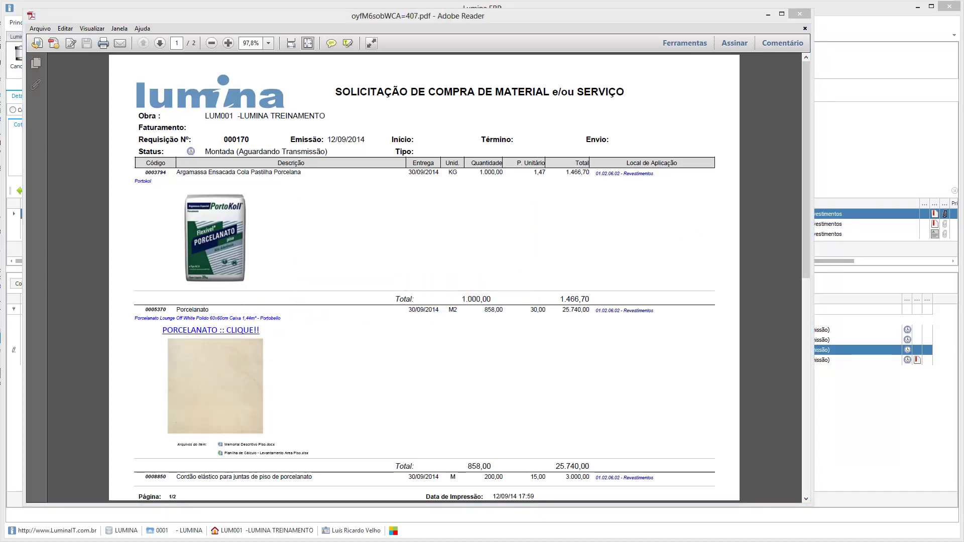
pyautogui.moveTo(631, 86); pyautogui.dragTo(459, 112)
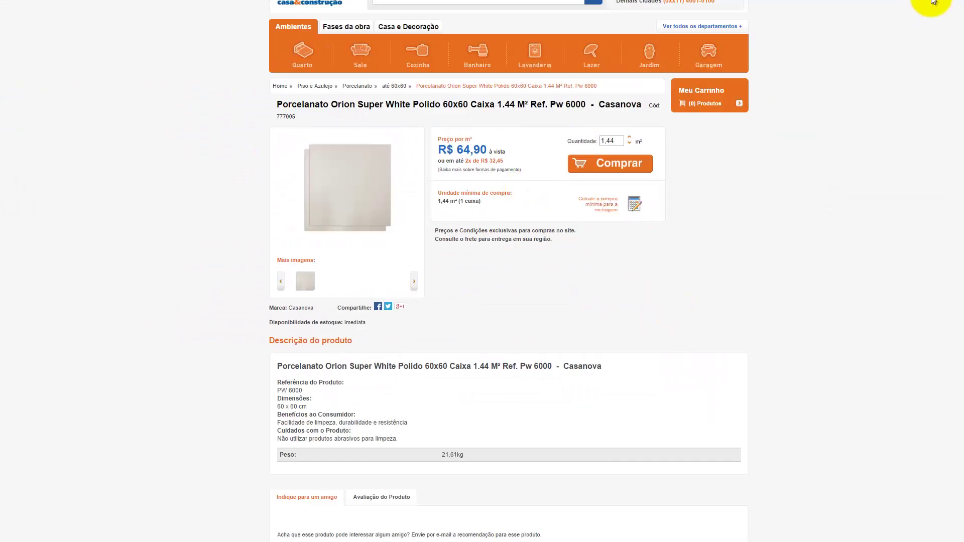
pyautogui.click(931, 0)
pyautogui.moveTo(531, 390); pyautogui.dragTo(523, 458)
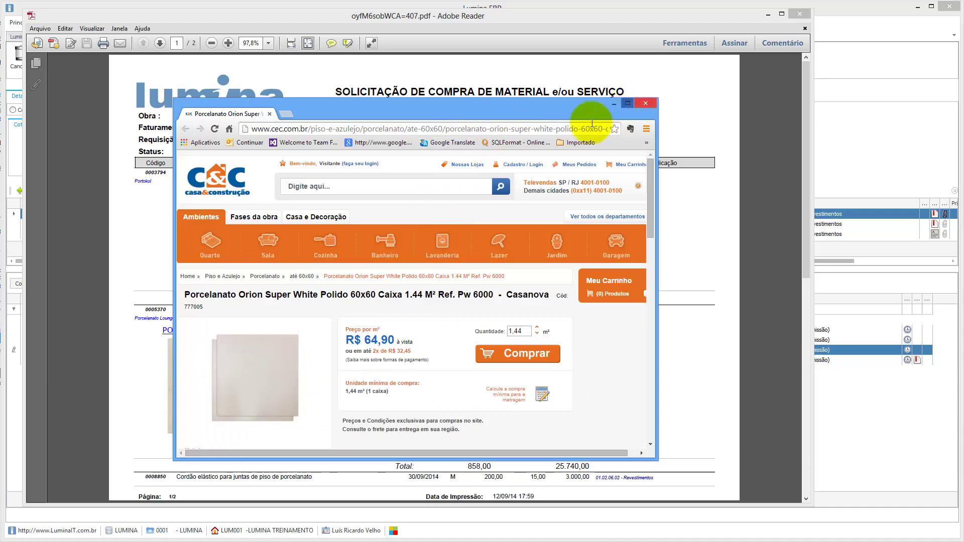
pyautogui.click(644, 104)
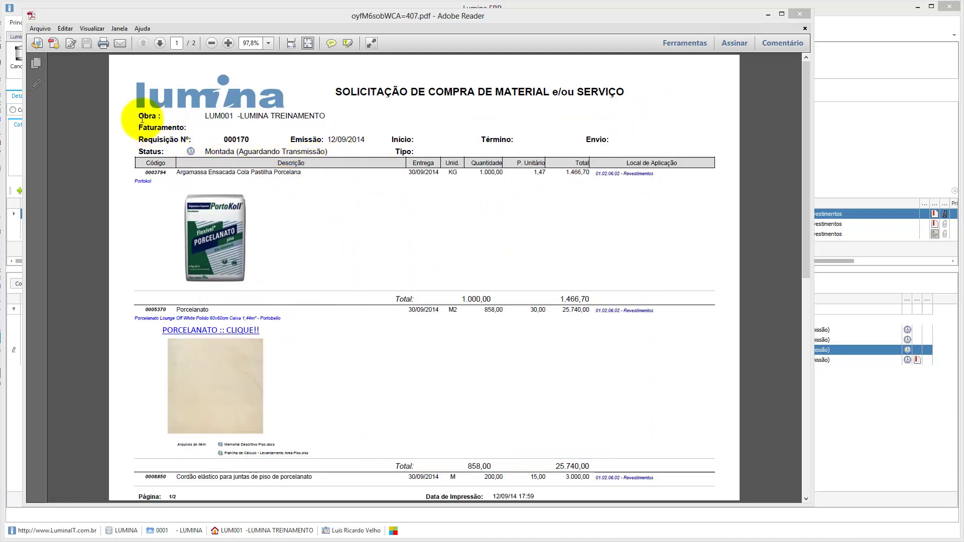
# - Examine the purchase request's header, including the project, requisition number and status
pyautogui.moveTo(139, 113); pyautogui.dragTo(240, 140)
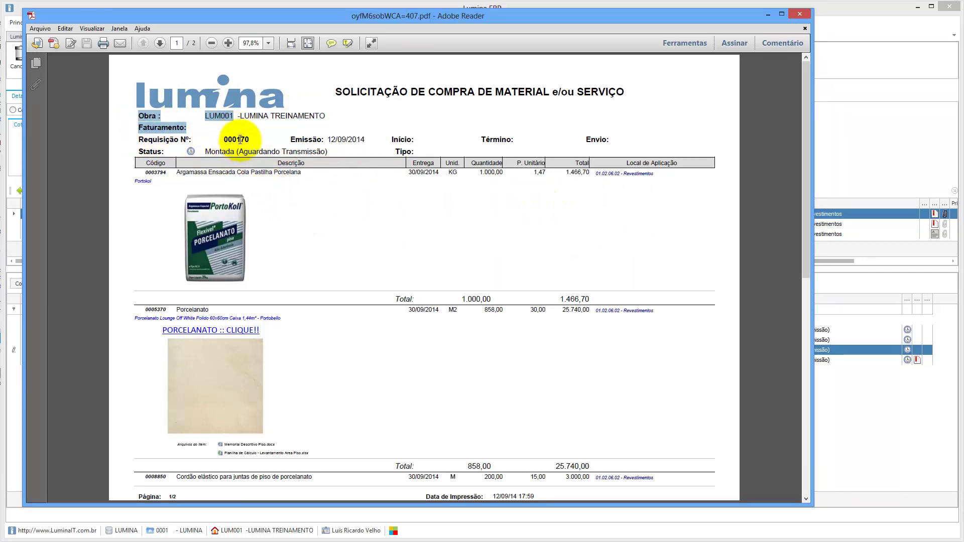
pyautogui.click(236, 139)
pyautogui.moveTo(200, 149); pyautogui.dragTo(216, 149)
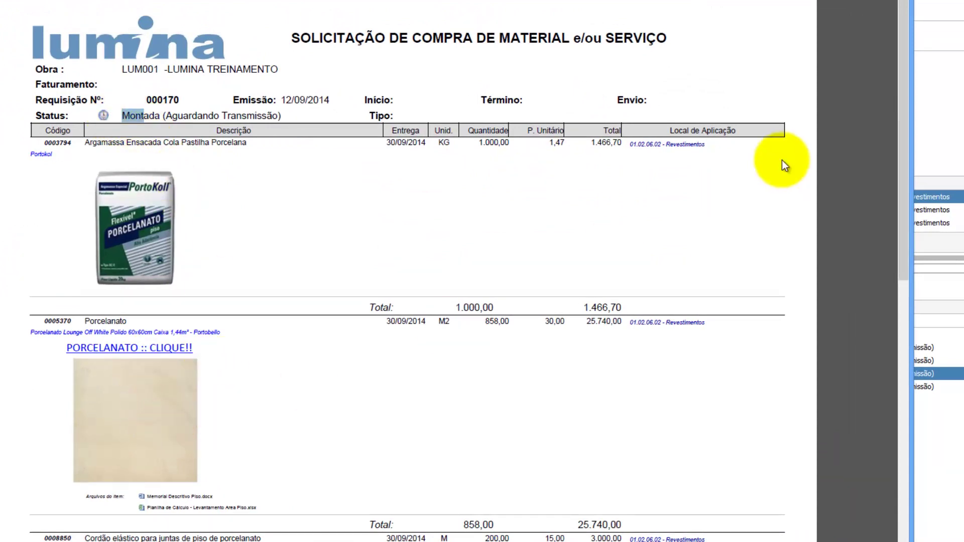
# - Examine the purchase request's application locations, the Porcelanato item's attached files and its product details
pyautogui.moveTo(631, 145); pyautogui.dragTo(684, 159)
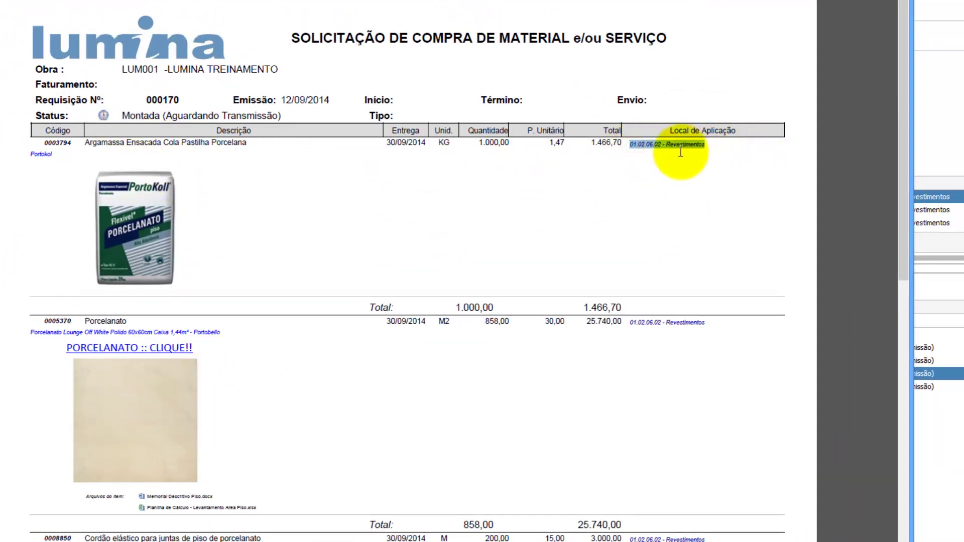
pyautogui.click(337, 0)
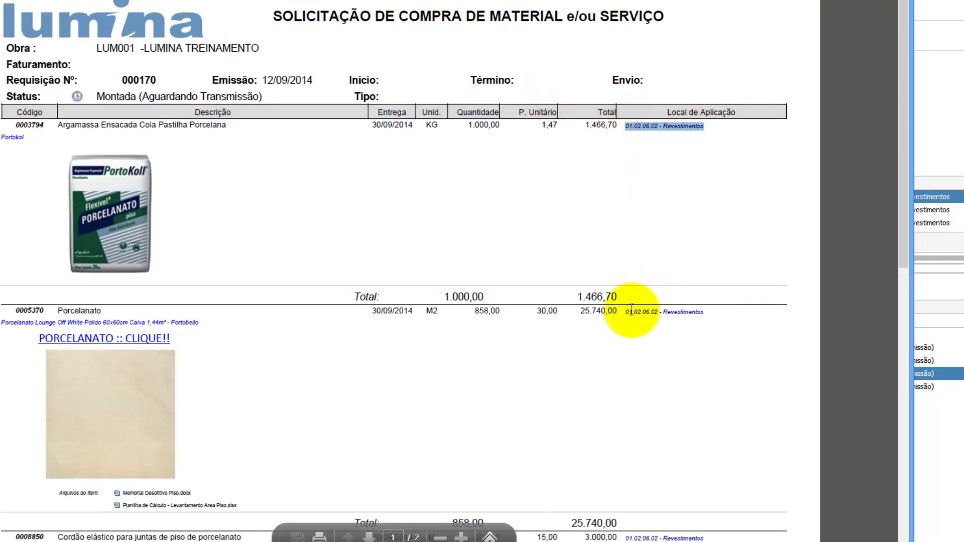
pyautogui.moveTo(628, 312); pyautogui.dragTo(705, 313)
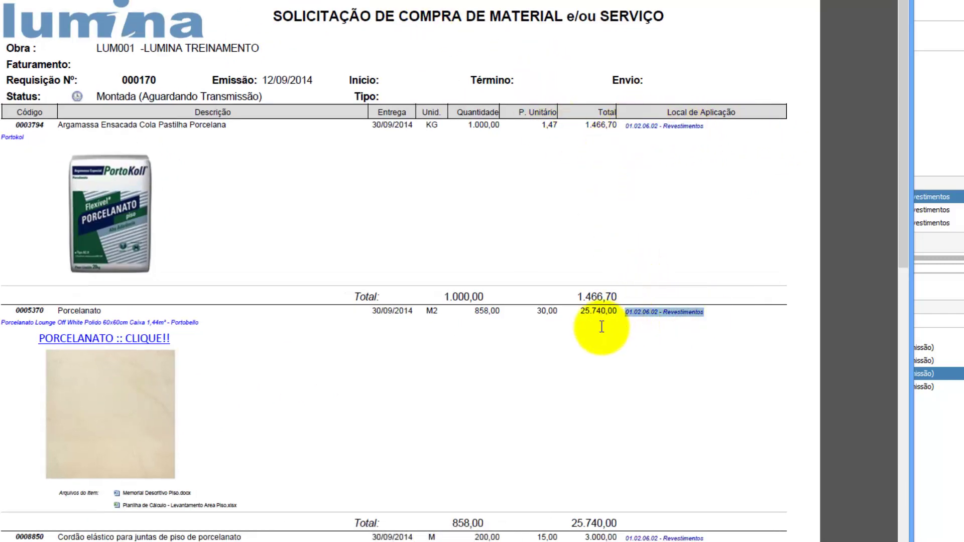
pyautogui.moveTo(114, 493); pyautogui.dragTo(131, 504)
pyautogui.moveTo(146, 423); pyautogui.dragTo(218, 424)
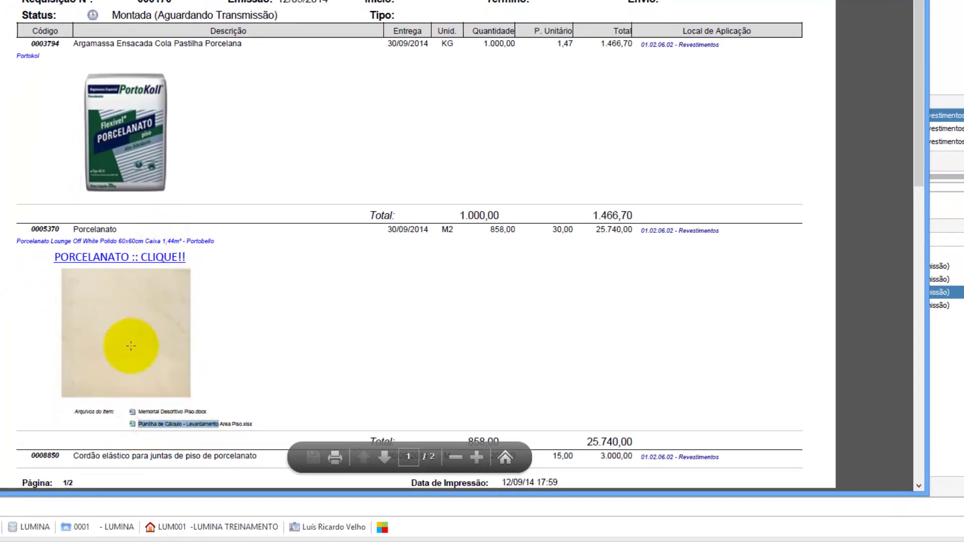
pyautogui.click(143, 413)
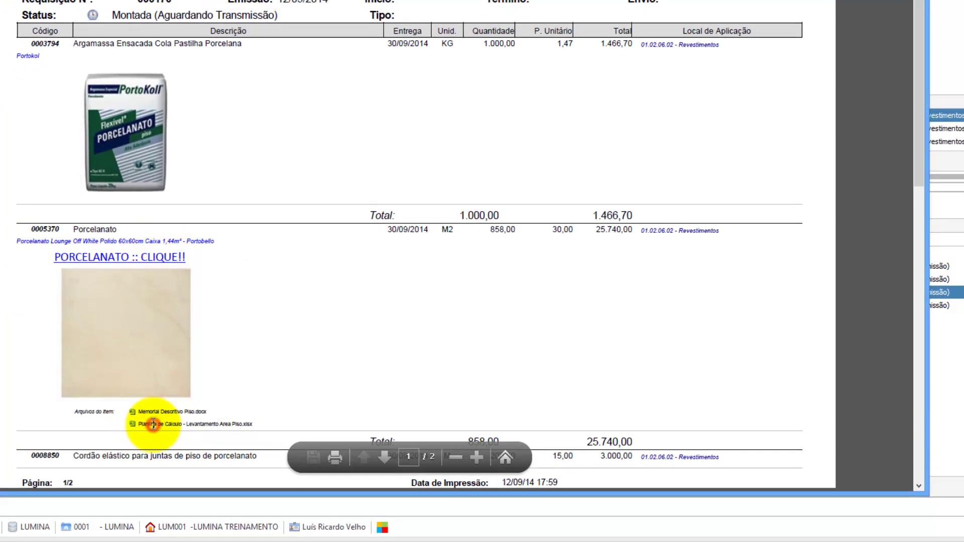
pyautogui.moveTo(16, 240); pyautogui.dragTo(161, 241)
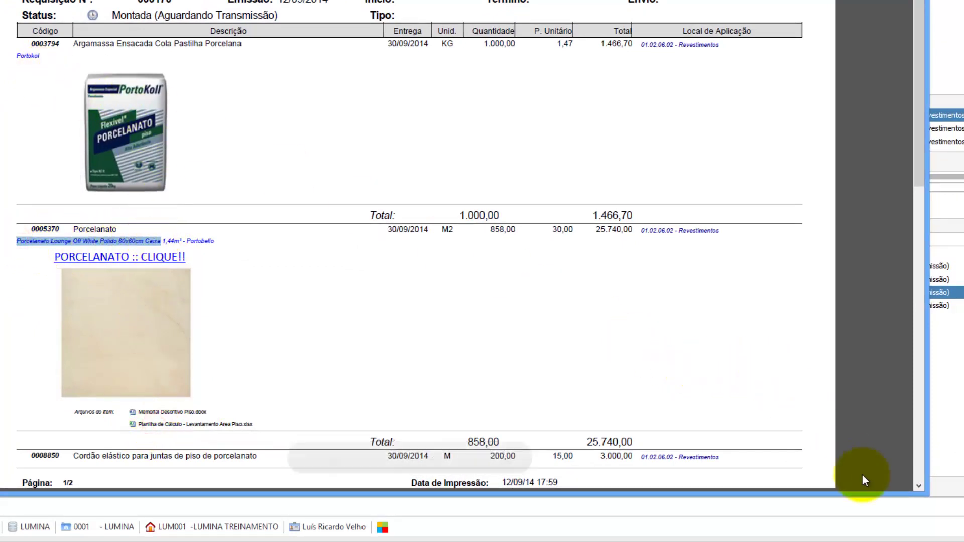
pyautogui.click(918, 484)
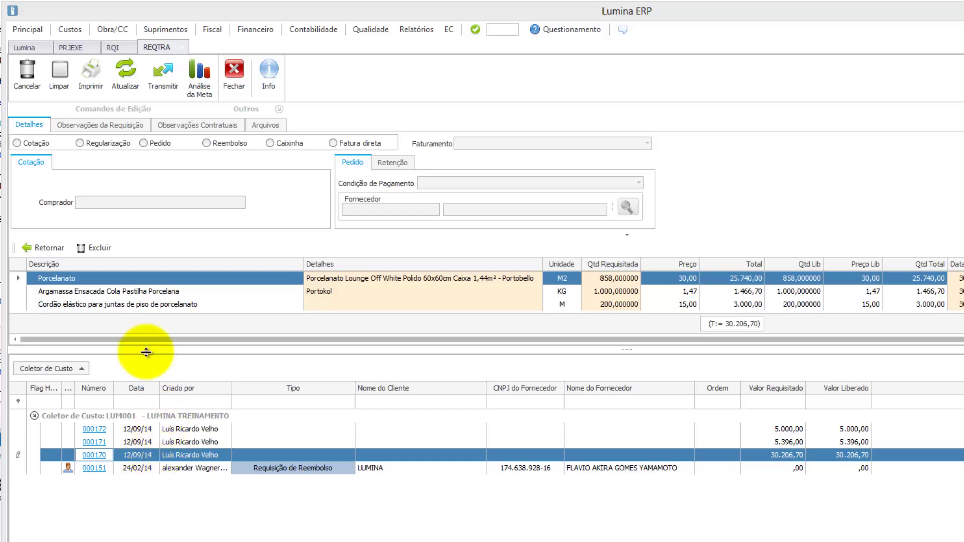
# - Set the requisition containing Porcelanato, Argamassa and Cordão elástico to Cotação and choose LUMINA as the billing client
pyautogui.click(19, 142)
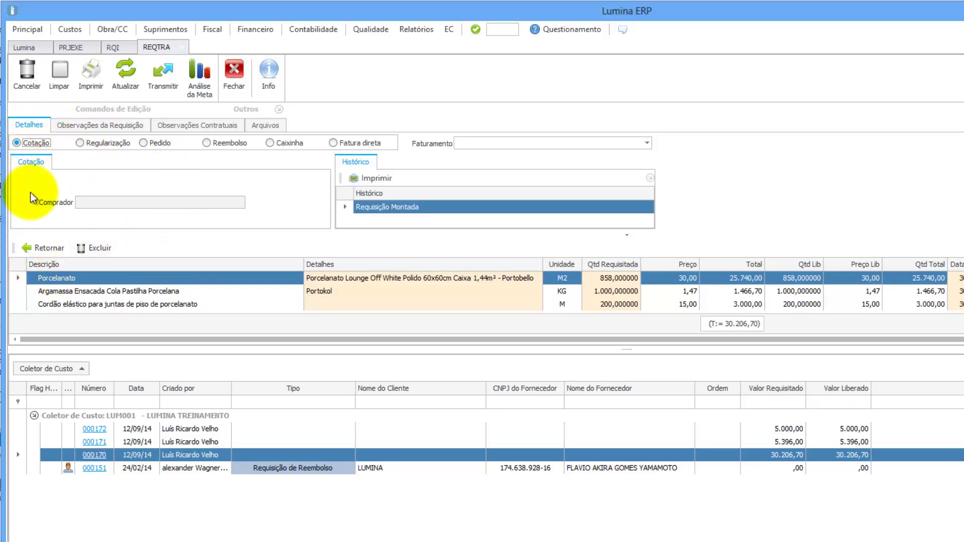
pyautogui.click(646, 145)
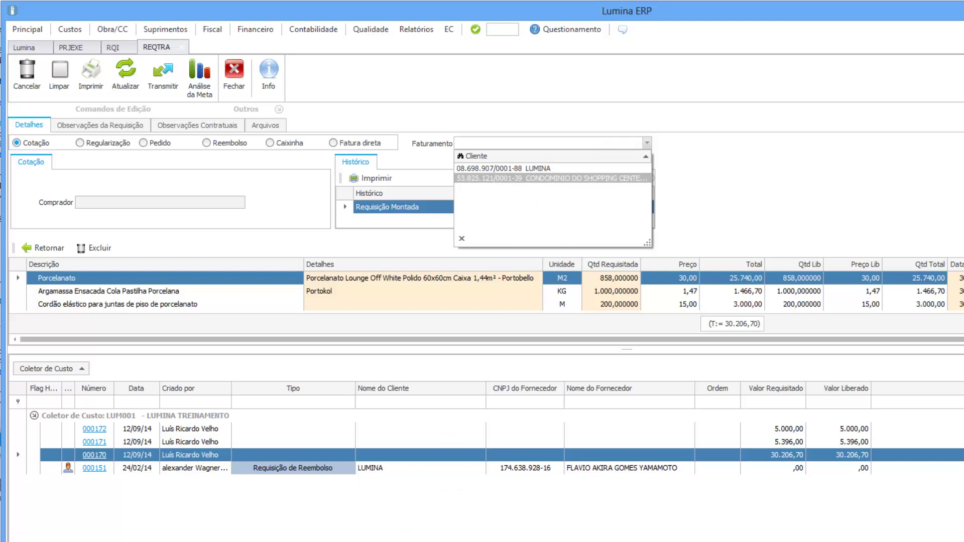
pyautogui.hotkey('alt', 'Tab')
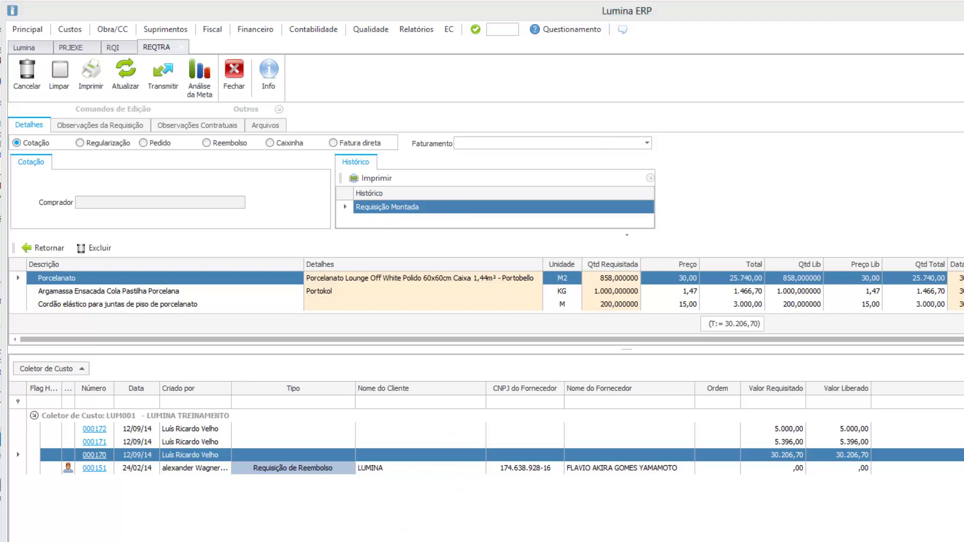
pyautogui.click(646, 143)
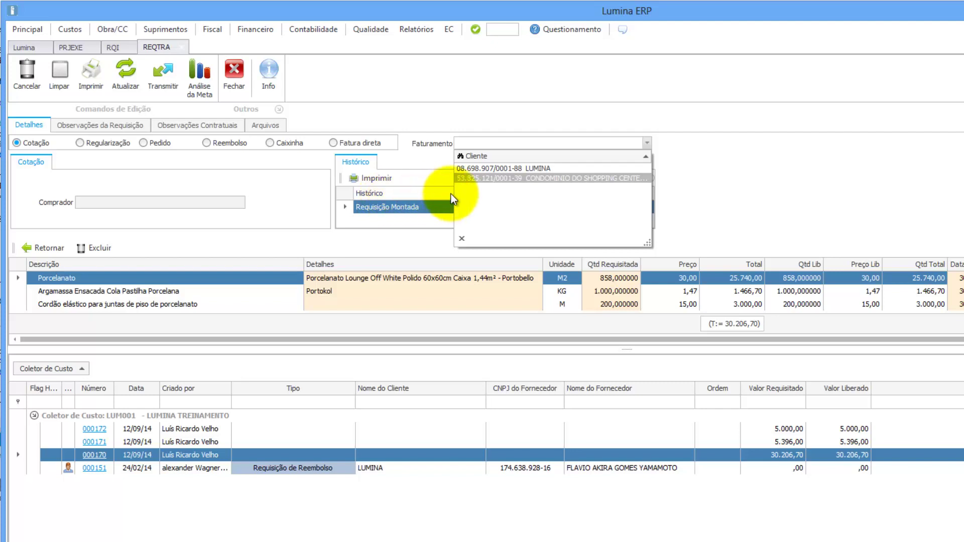
pyautogui.click(535, 173)
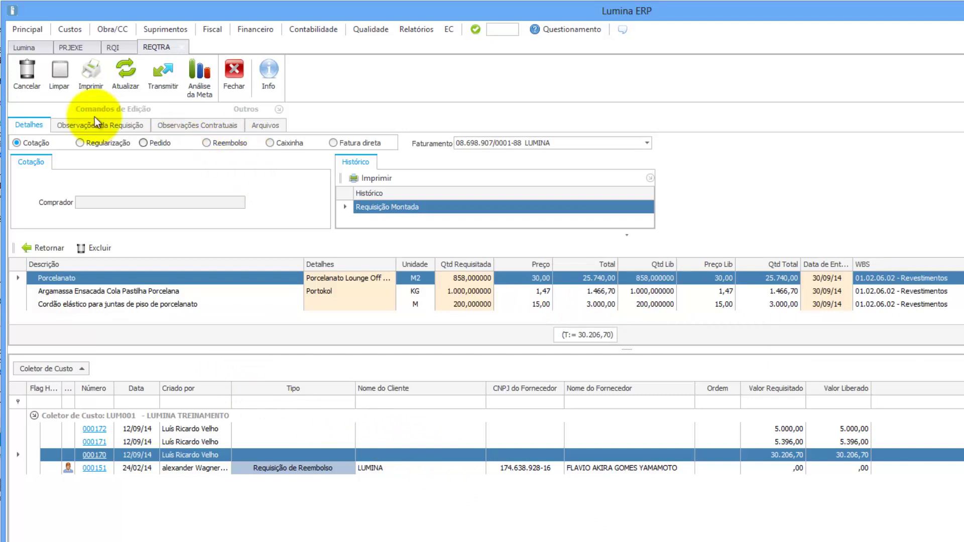
# - Transmit the quotation requisition with the observation "Preciso dos pisos para segunda feira" and check the remaining requisitions
pyautogui.click(171, 83)
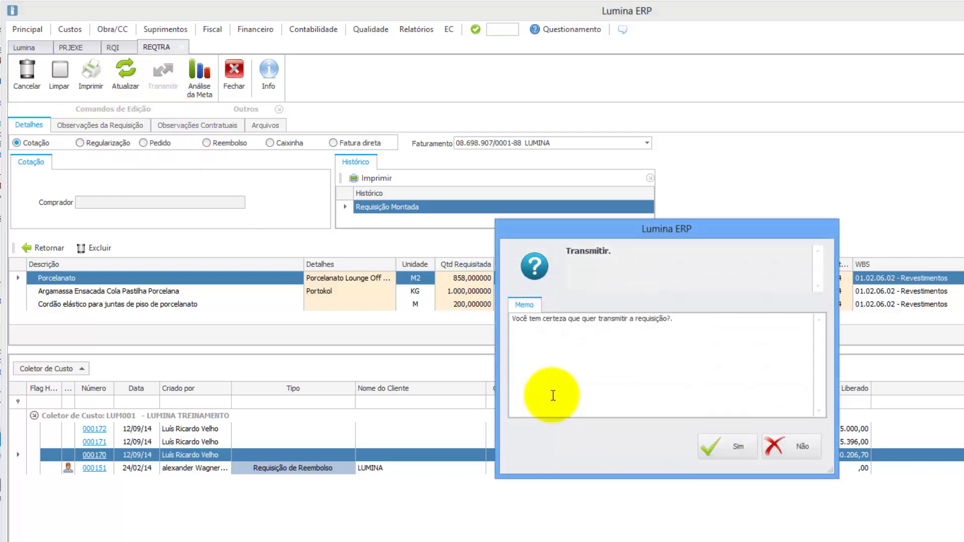
pyautogui.click(732, 447)
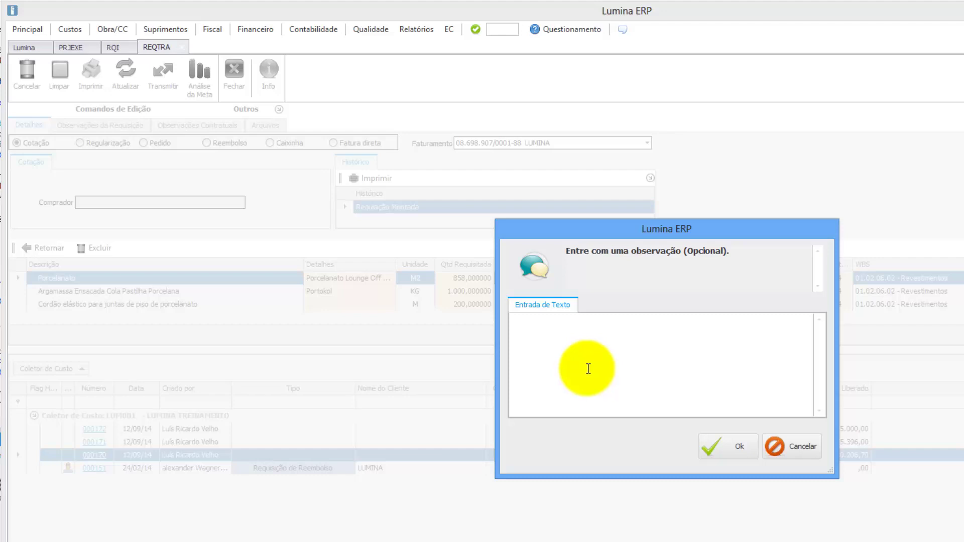
pyautogui.click(611, 327)
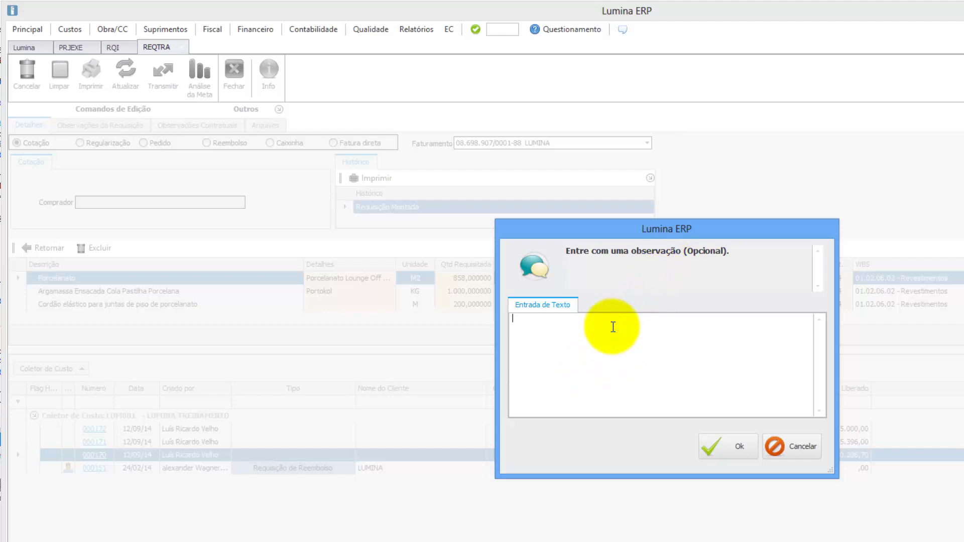
pyautogui.write('Preciso dos pisos para segunda feira')
pyautogui.click(719, 444)
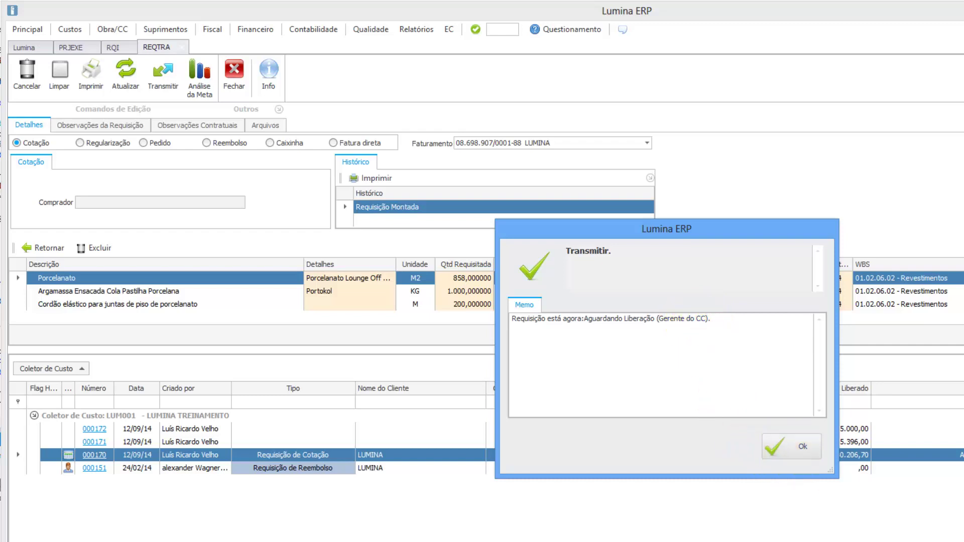
pyautogui.click(791, 445)
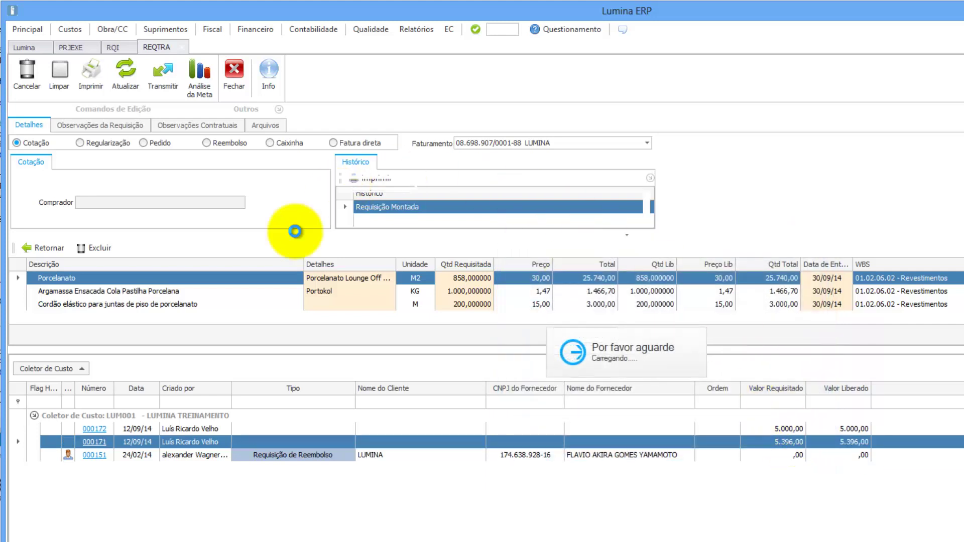
pyautogui.click(224, 454)
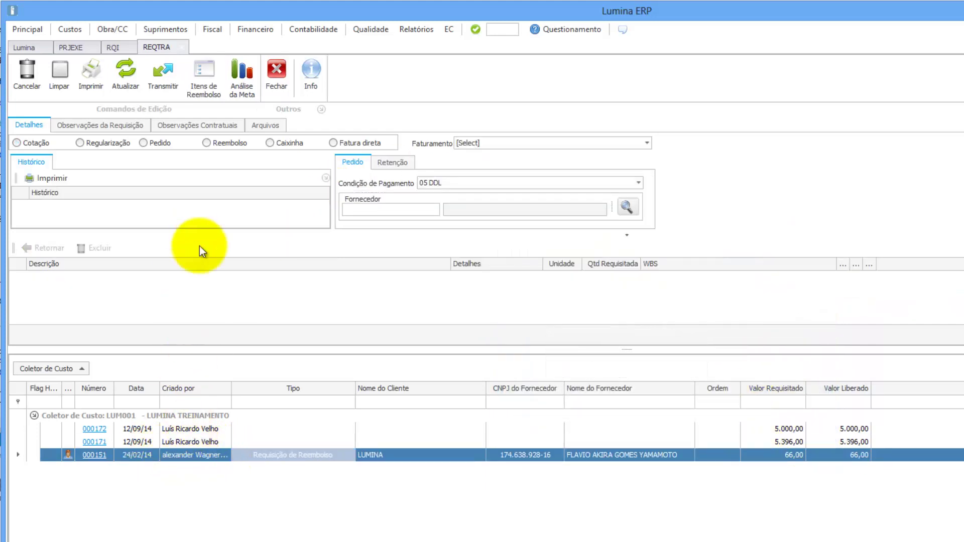
# - Open the Liberar Requisição Gerente da Obra form and filter its requisitions to cost collector LUM001 - LUMINA TREINAMENTO
pyautogui.click(25, 46)
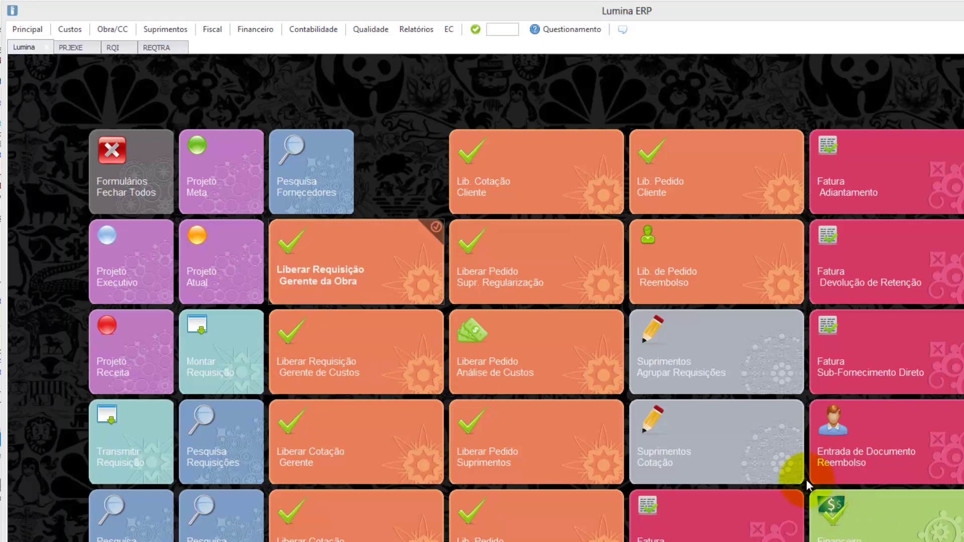
pyautogui.click(369, 275)
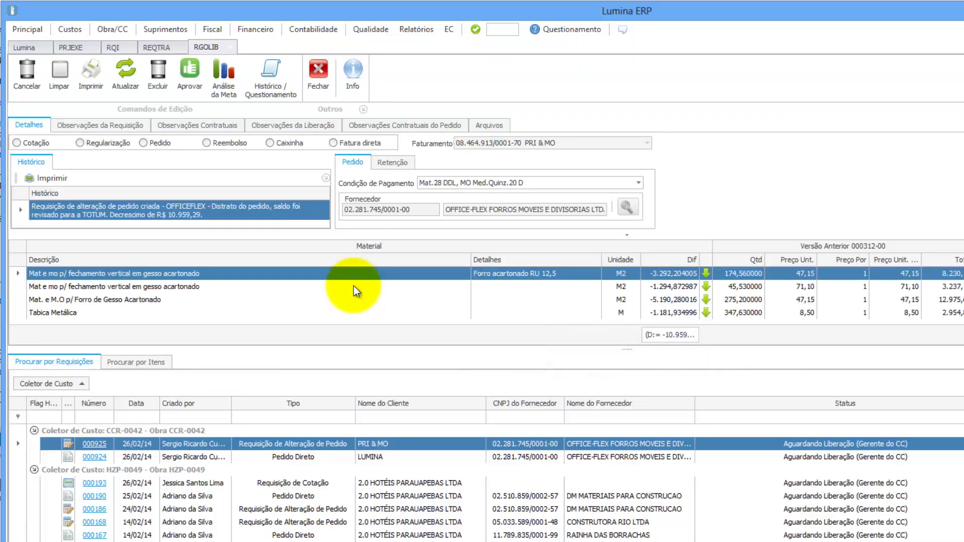
pyautogui.click(85, 378)
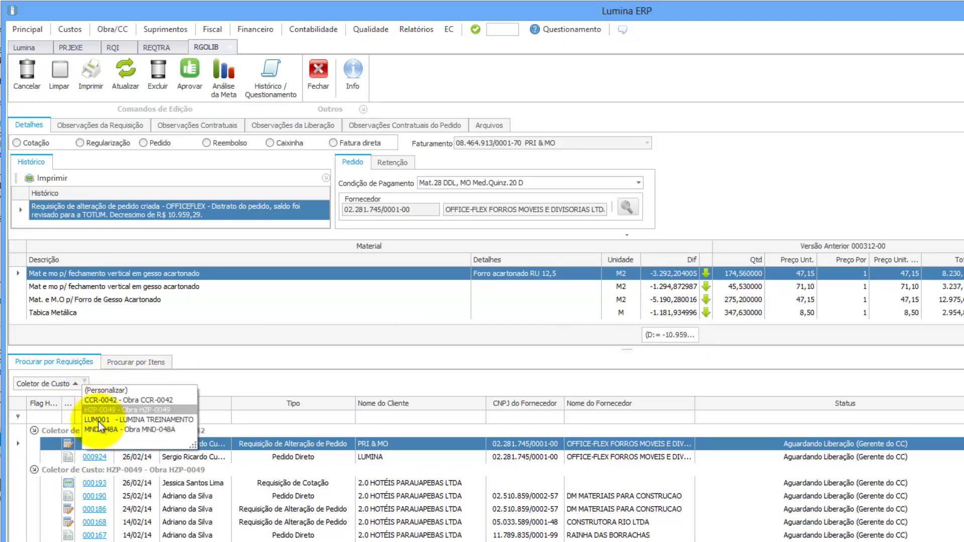
pyautogui.click(145, 419)
pyautogui.click(145, 441)
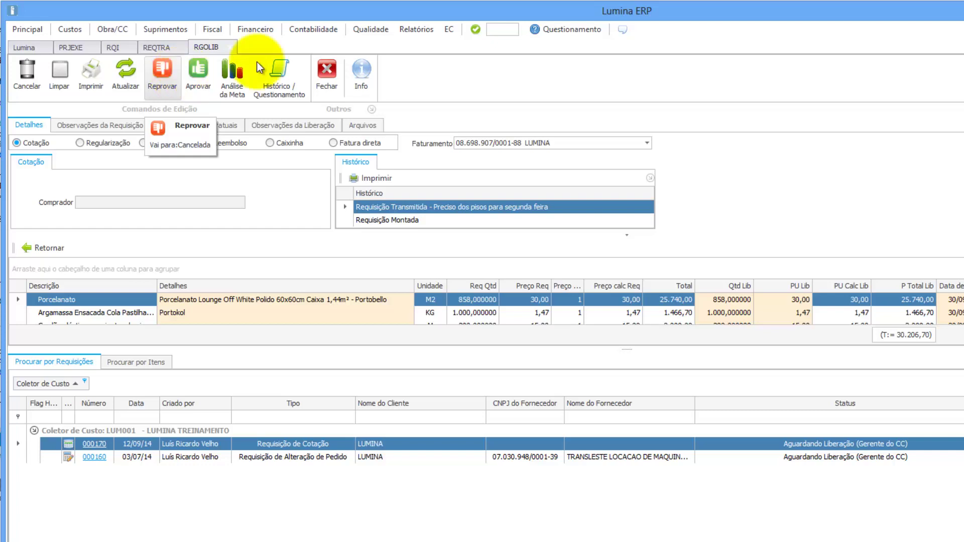
# - Open the quotation requisition's history and review its Requisição Montada and Requisição Transmitida entries
pyautogui.click(287, 74)
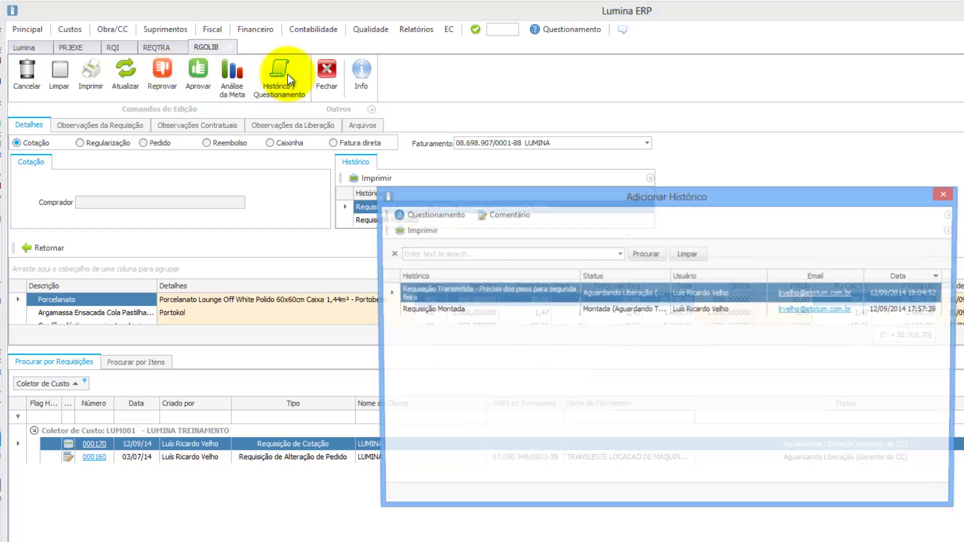
pyautogui.click(455, 312)
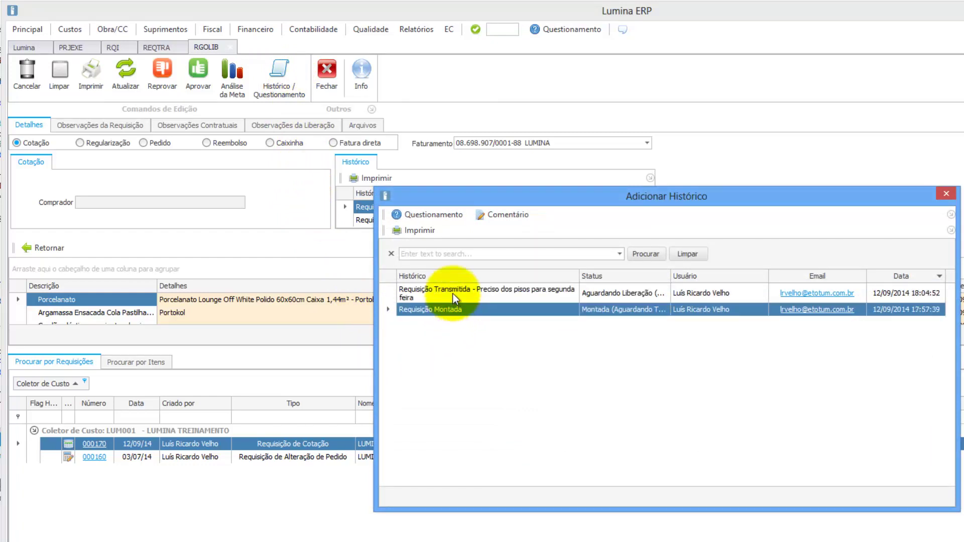
pyautogui.click(453, 293)
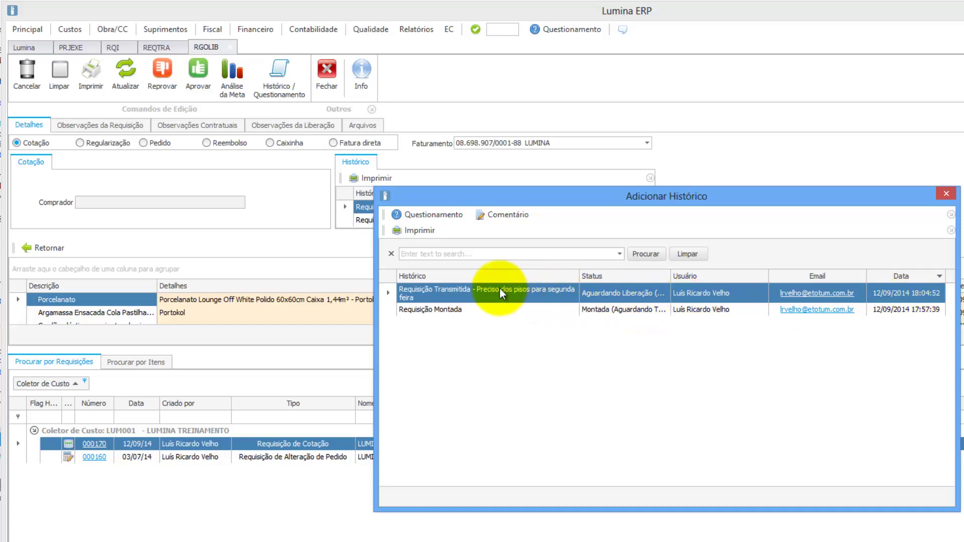
# - Add the question "Qual a utilidade do cordão elástico?" to the requisition's history, close the history and check the requisition's flag
pyautogui.click(443, 216)
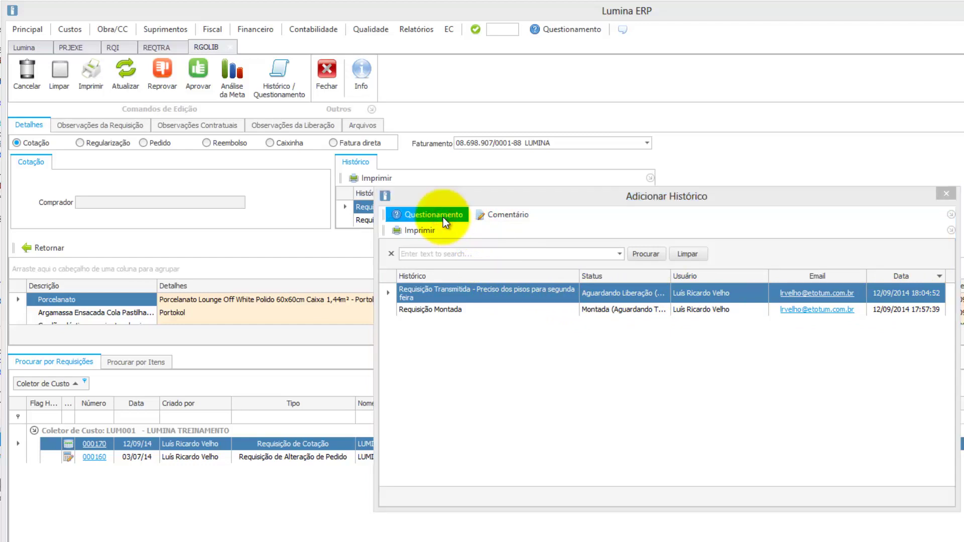
pyautogui.click(584, 332)
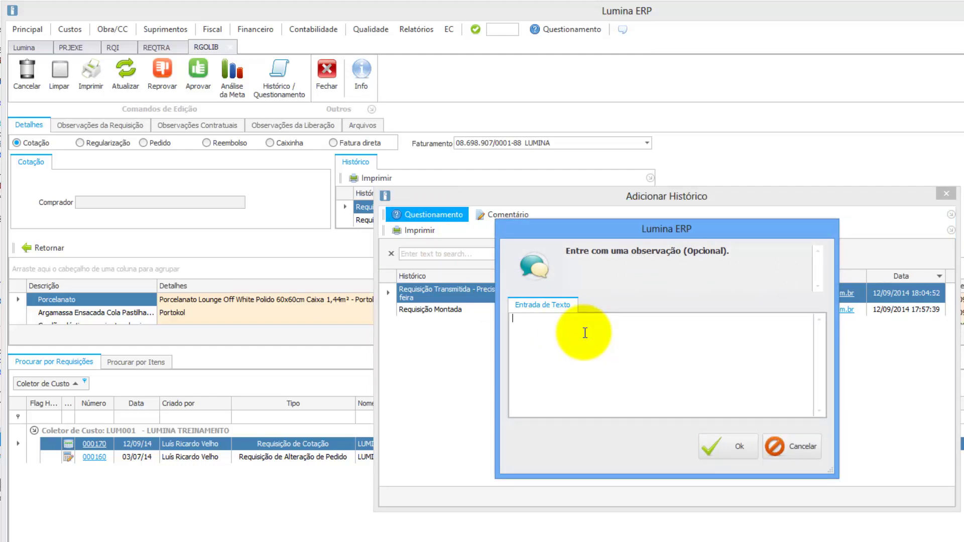
pyautogui.write('Qual a utilidade do cordão elástico')
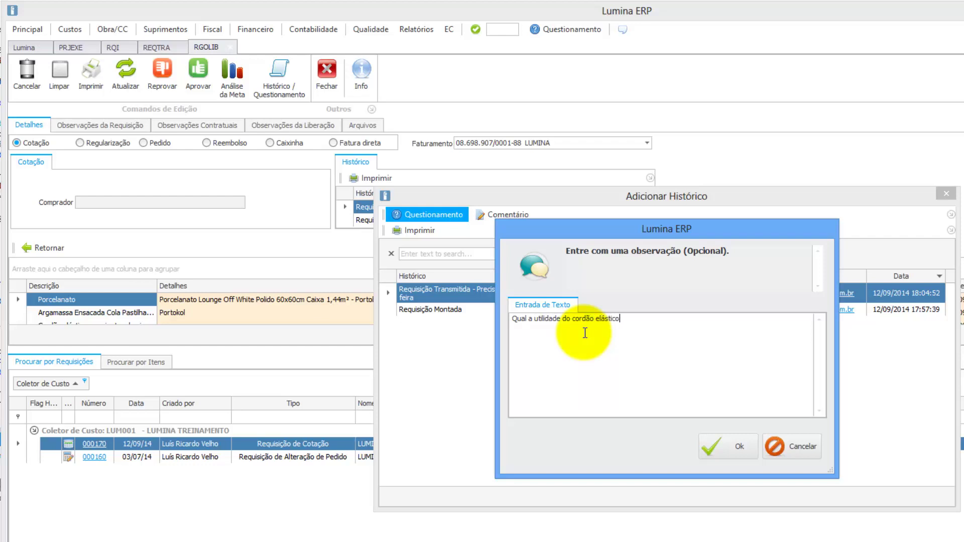
pyautogui.write('?')
pyautogui.click(724, 450)
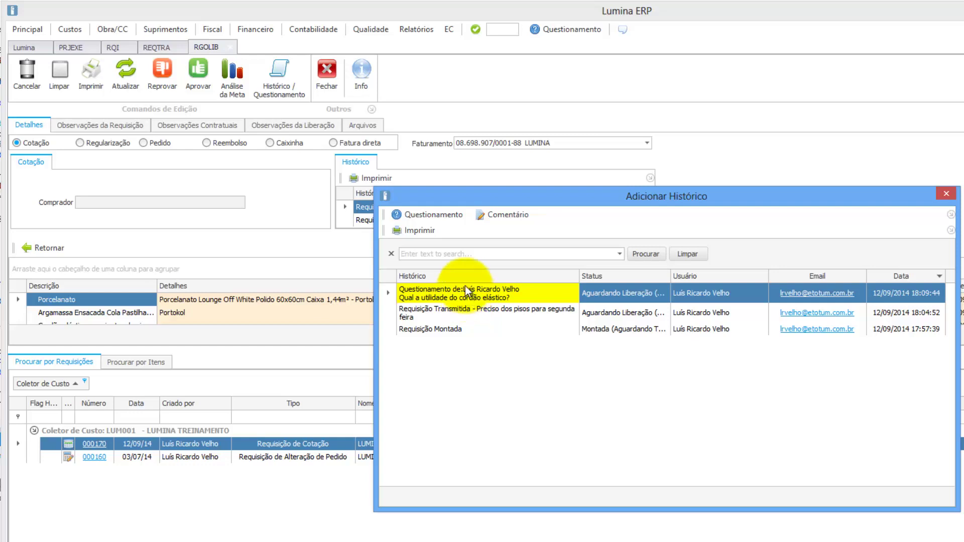
pyautogui.click(945, 194)
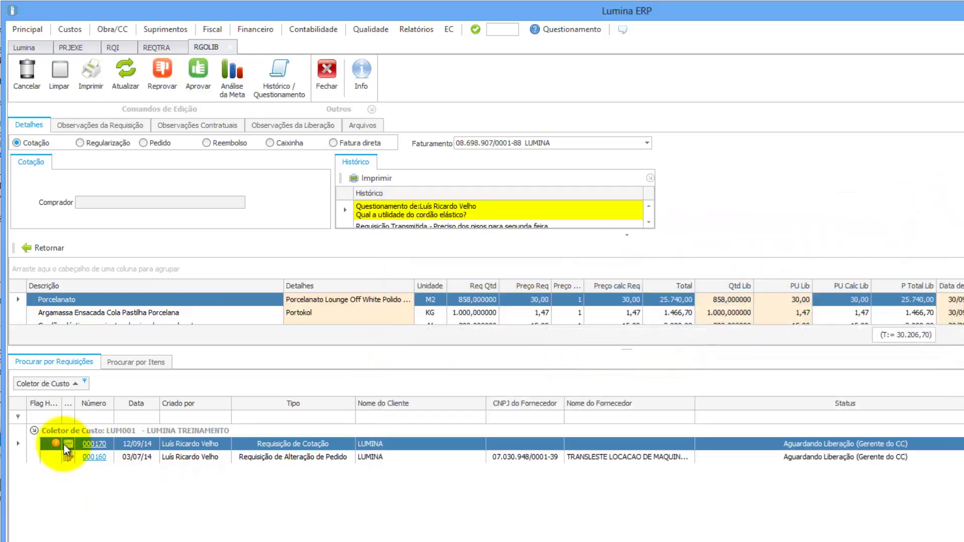
pyautogui.moveTo(58, 445)
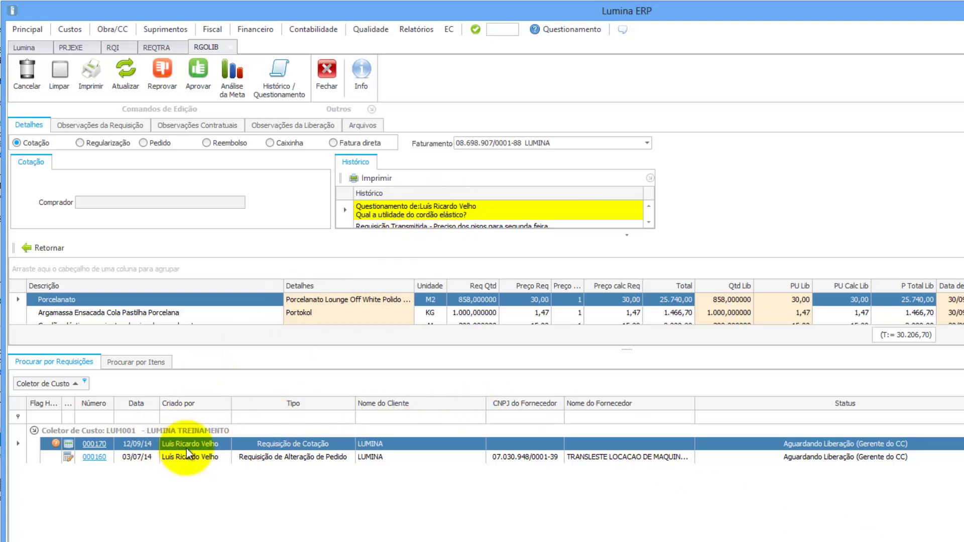
# - Answer the pending question on the LUM001 requisition with "O cordão é necessário para que o piso não trinque."
pyautogui.click(574, 32)
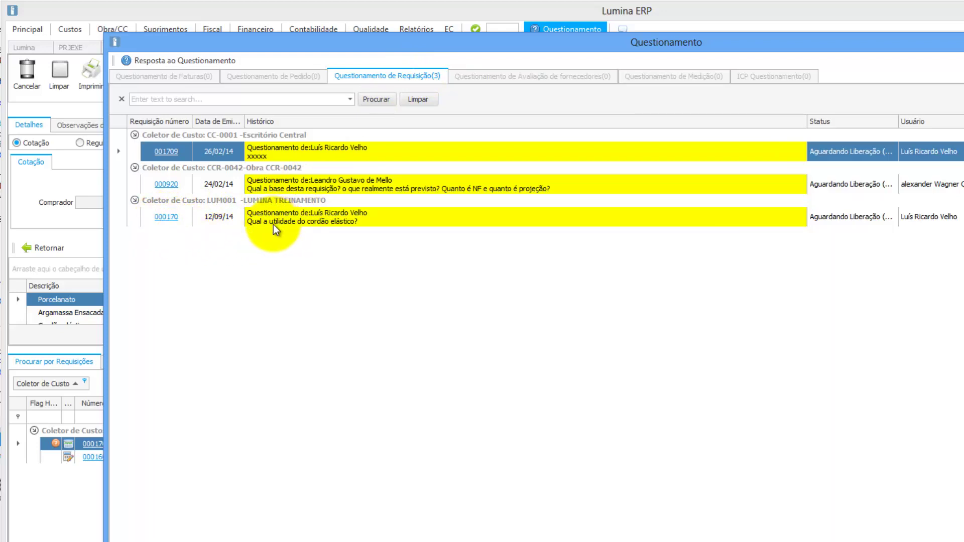
pyautogui.click(344, 219)
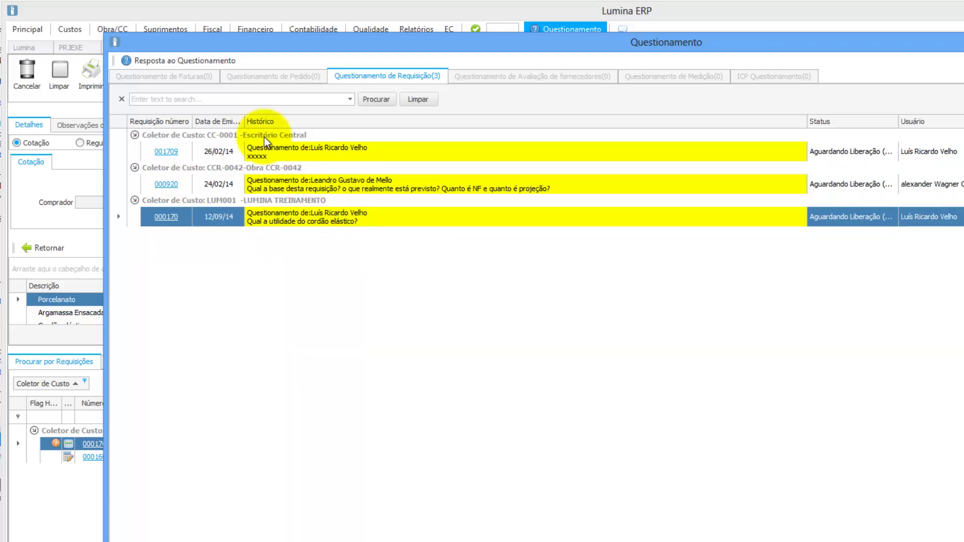
pyautogui.click(209, 61)
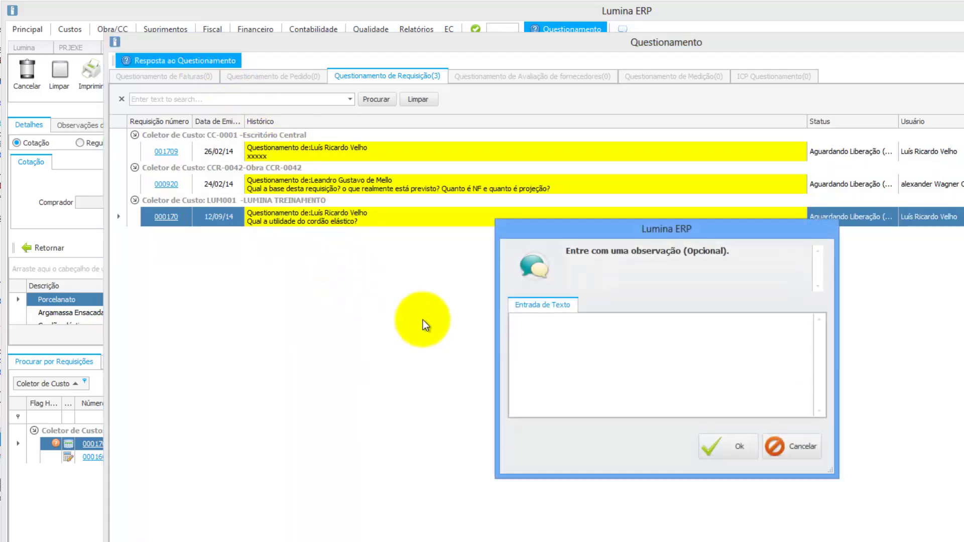
pyautogui.click(542, 334)
pyautogui.write('O c')
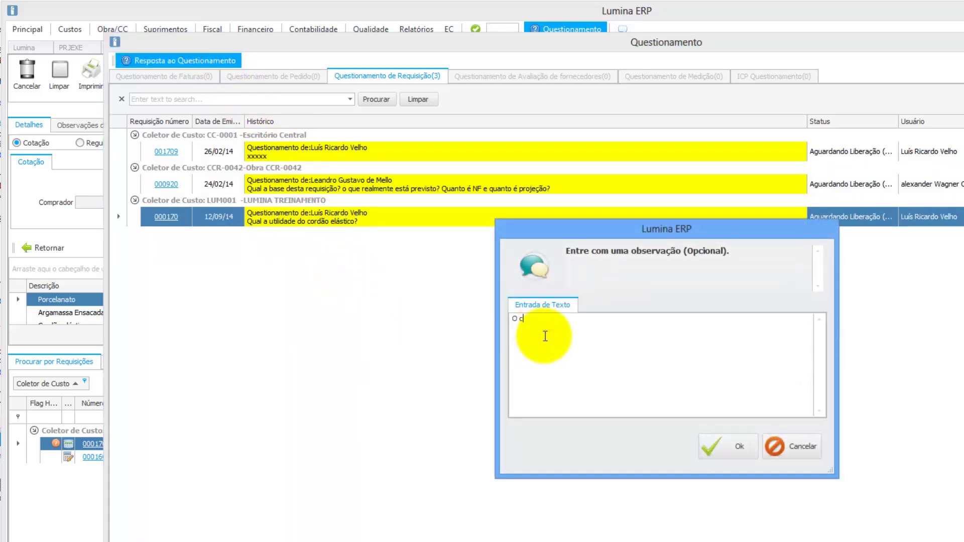
pyautogui.write('ordão é necessário para que o piso ')
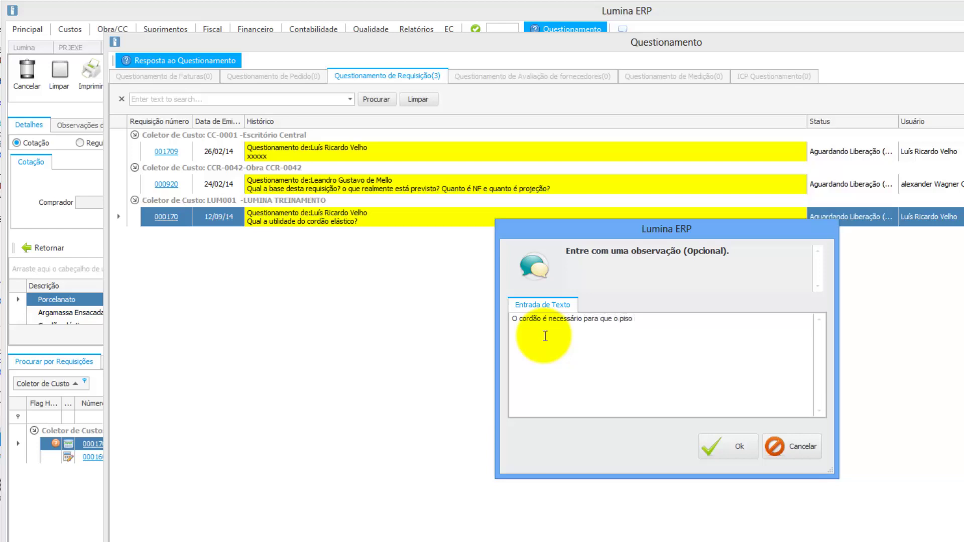
pyautogui.write('não trinque.')
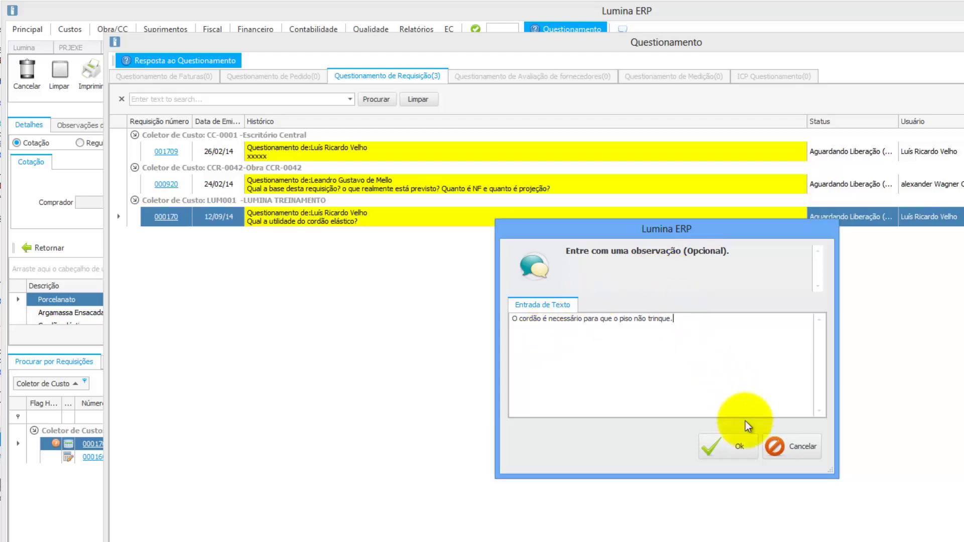
pyautogui.click(733, 444)
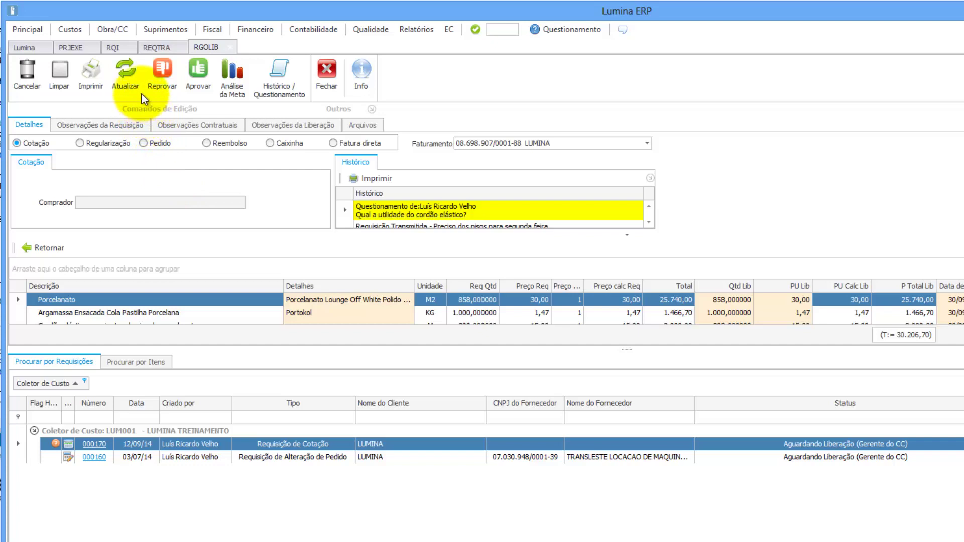
# - Refresh the requisition list, review the quotation requisition's question and answer in its printable history report, and close the report
pyautogui.click(128, 71)
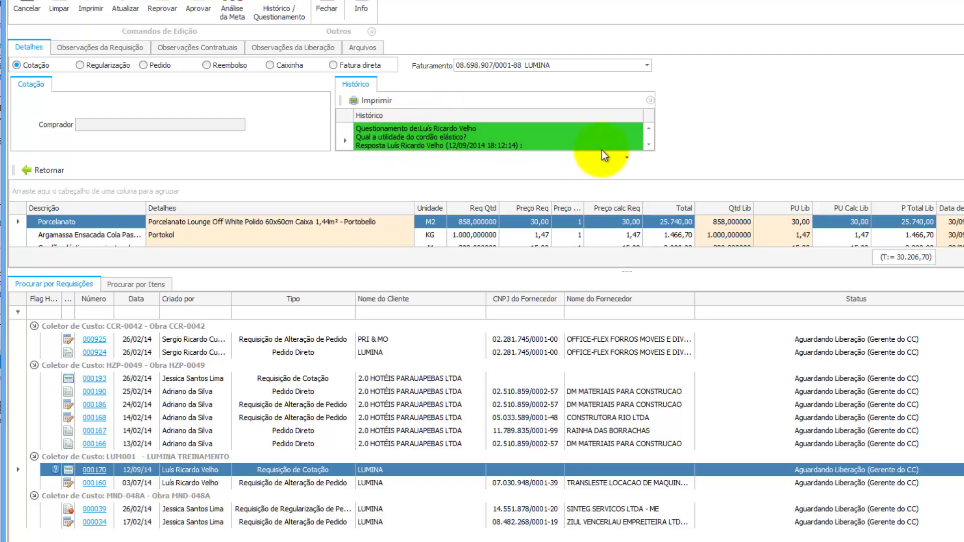
pyautogui.click(648, 147)
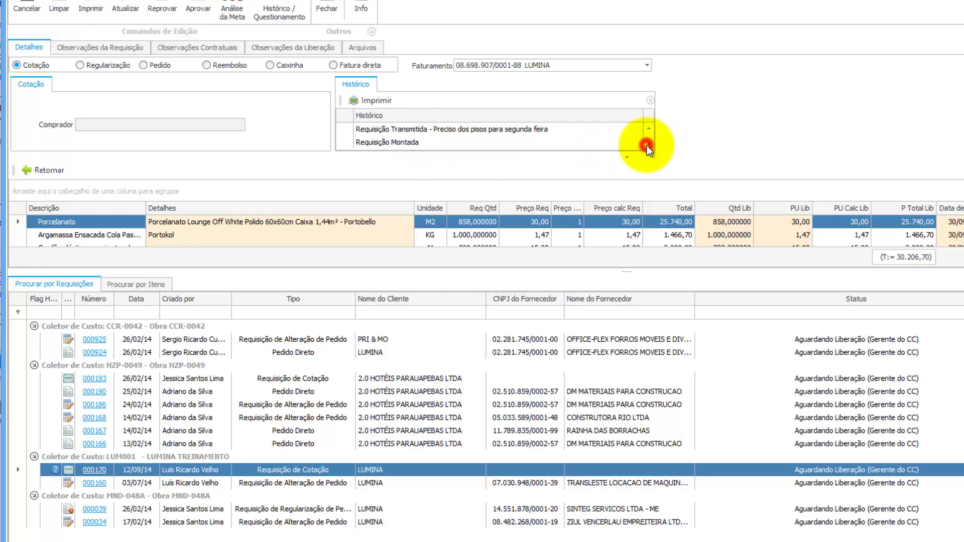
pyautogui.click(379, 101)
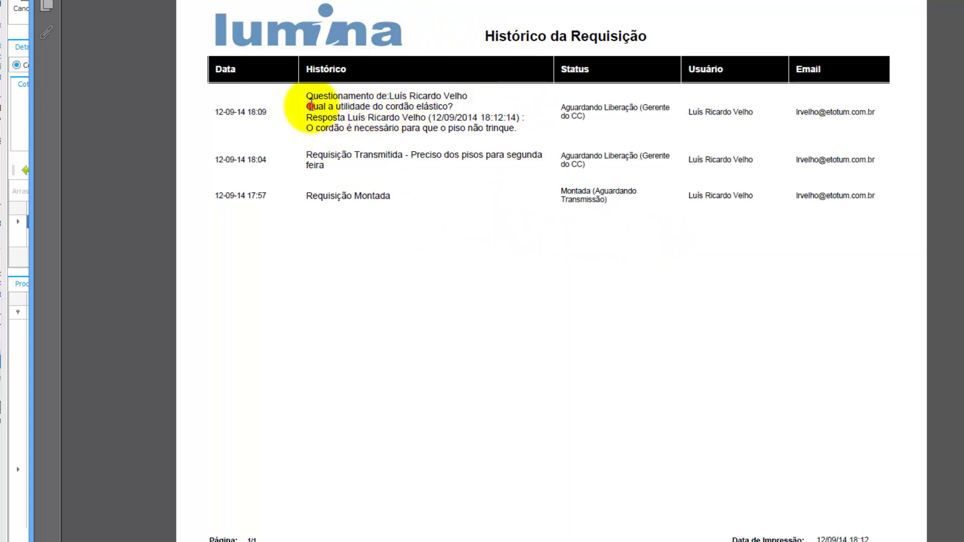
pyautogui.moveTo(306, 106); pyautogui.dragTo(415, 106)
pyautogui.moveTo(306, 128); pyautogui.dragTo(494, 132)
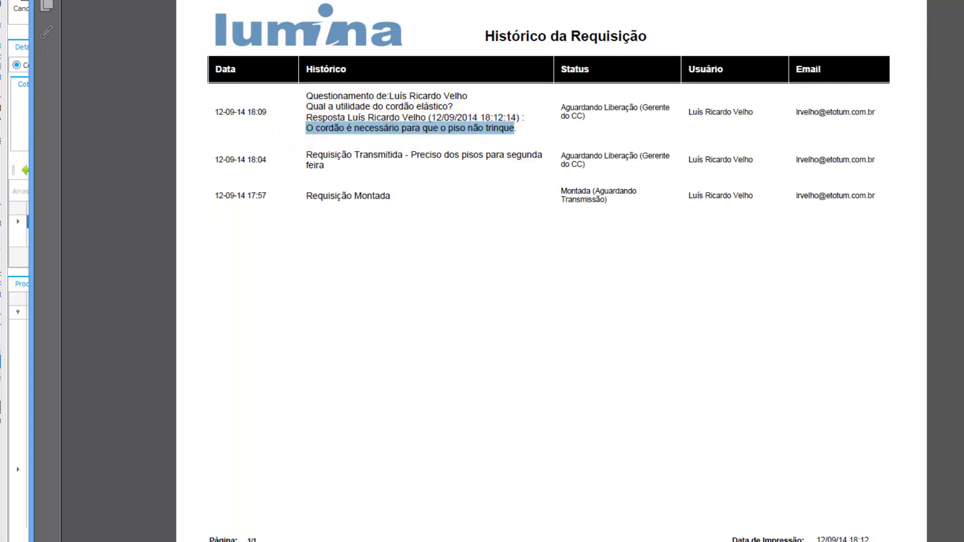
pyautogui.click(954, 1)
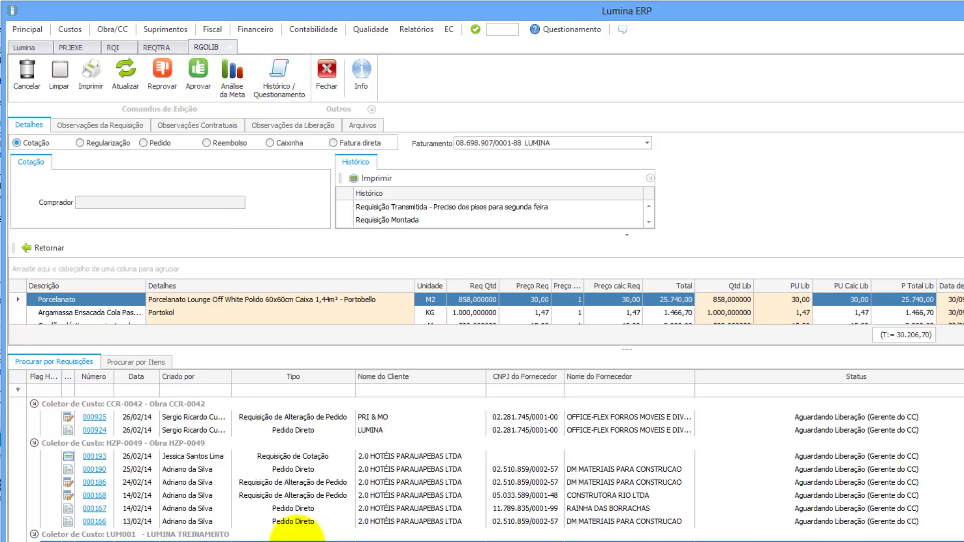
# - Add a history comment stating "O cordão foi aprovado pela Arquiteta" followed by the architect's name, and close the history
pyautogui.click(285, 86)
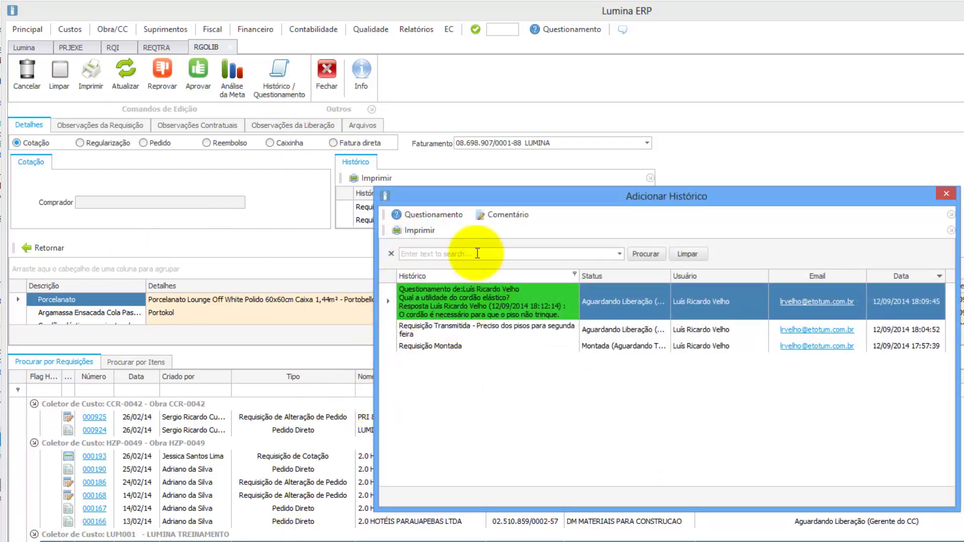
pyautogui.click(503, 219)
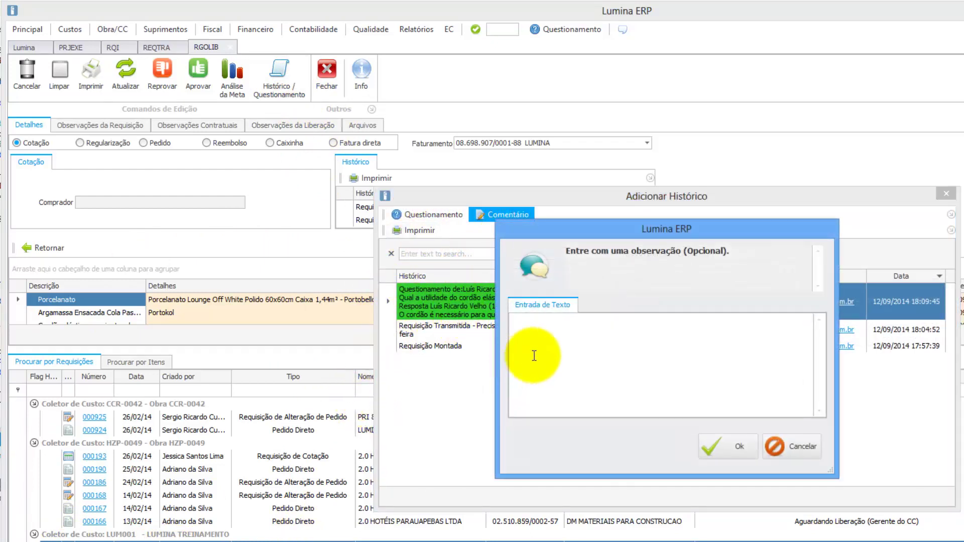
pyautogui.click(546, 352)
pyautogui.write('O ')
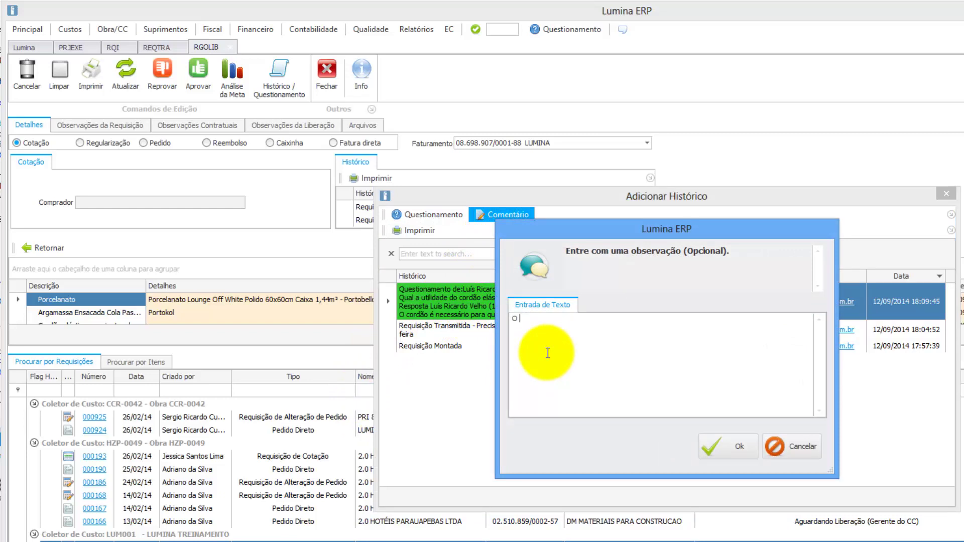
pyautogui.write('cordão foi aprovado pela Arquitet')
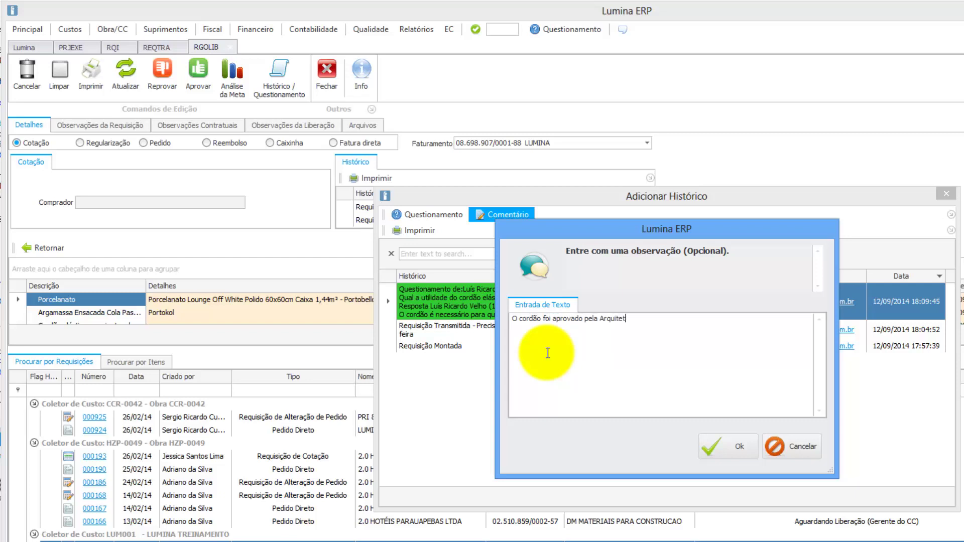
pyautogui.write('a Maria Julia')
pyautogui.click(714, 446)
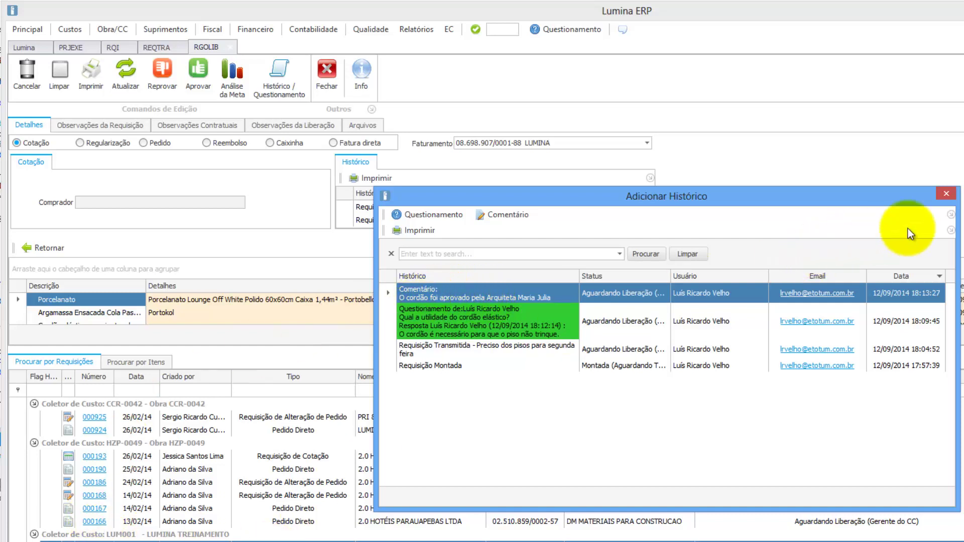
pyautogui.click(948, 196)
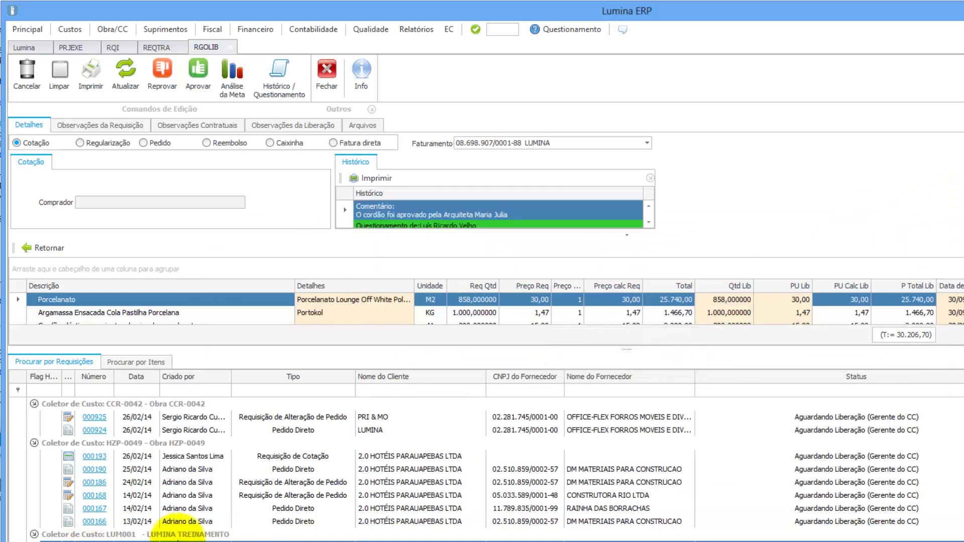
# - Approve the LUM001 quotation requisition as site manager, leaving the optional observation blank
pyautogui.click(202, 76)
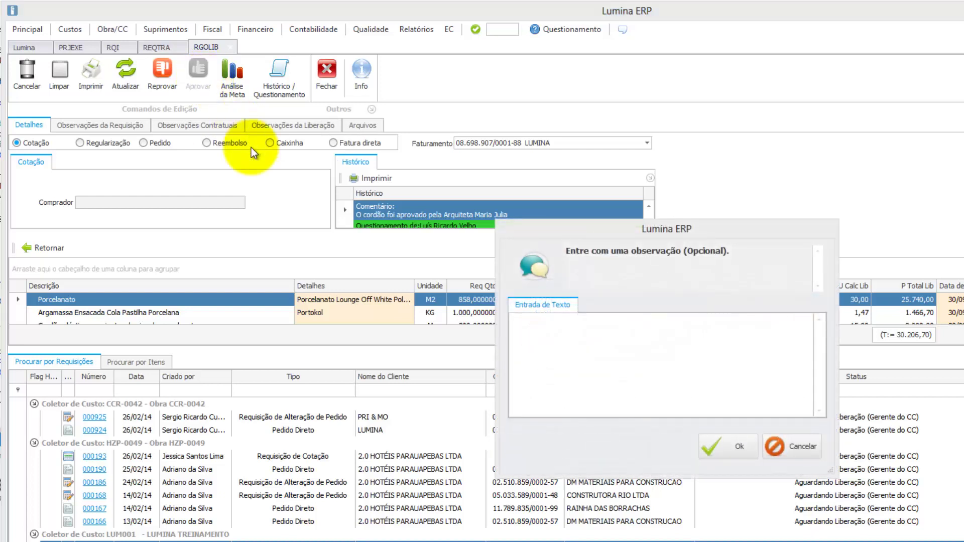
pyautogui.click(736, 449)
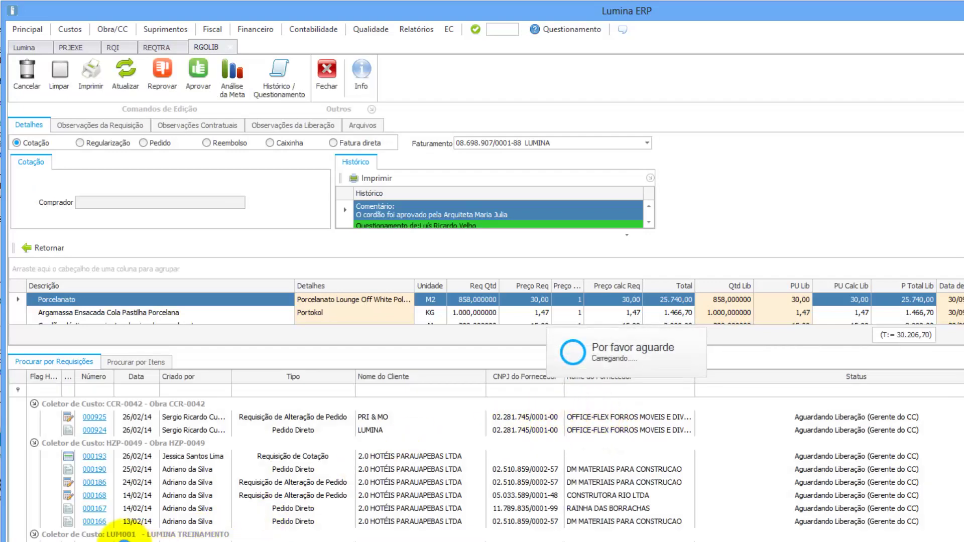
pyautogui.scroll(-3, 126, 522)
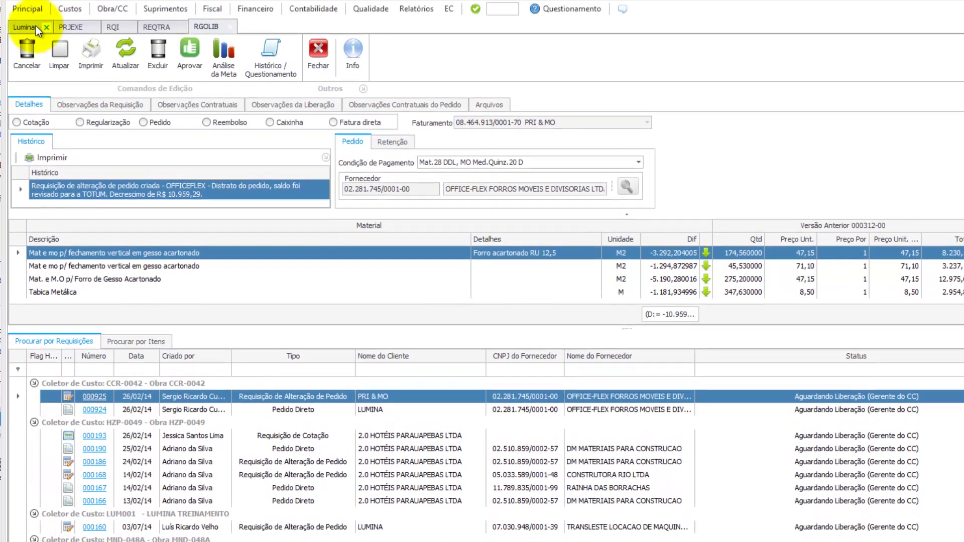
# - Open the Liberar Requisição Gerente de Custos form and approve the LUM001 quotation requisition without an observation
pyautogui.click(36, 26)
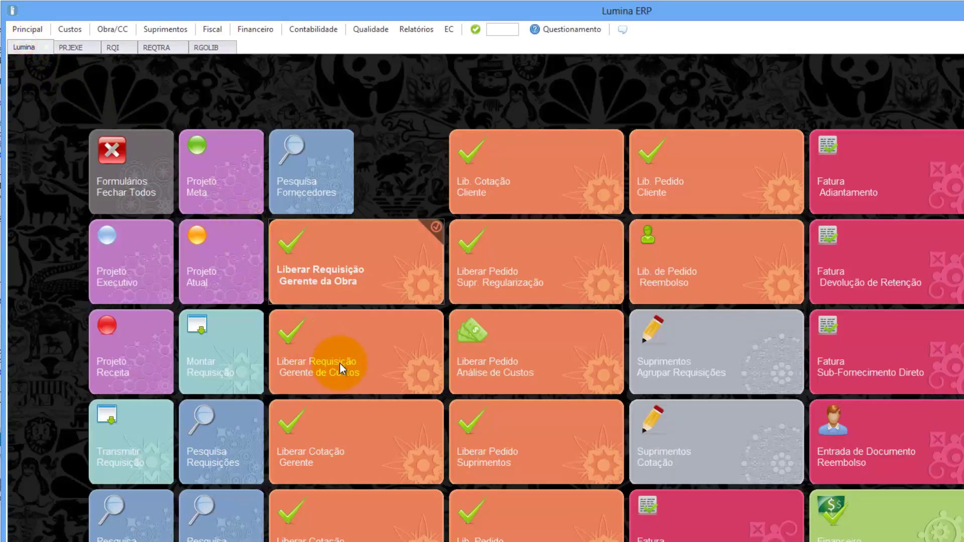
pyautogui.click(339, 363)
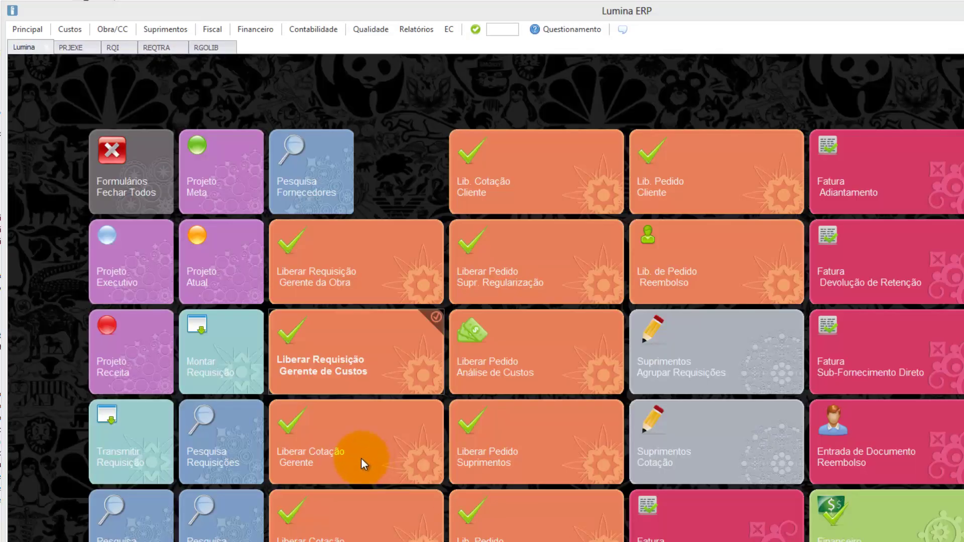
pyautogui.doubleClick(354, 352)
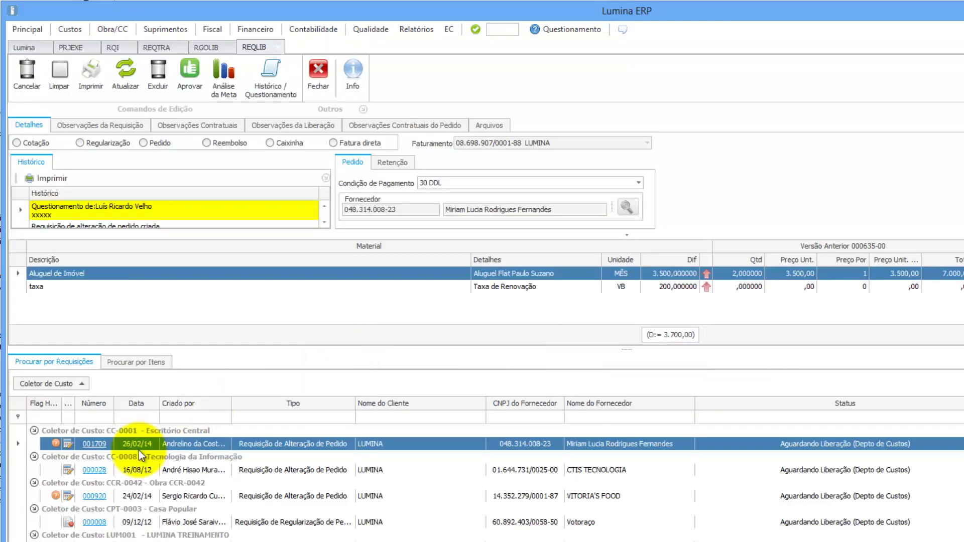
pyautogui.click(177, 541)
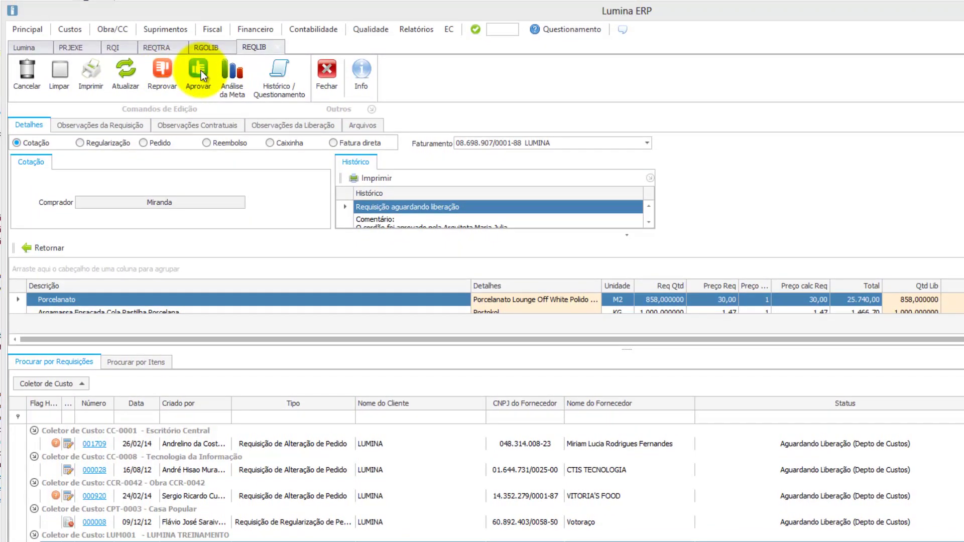
pyautogui.click(201, 71)
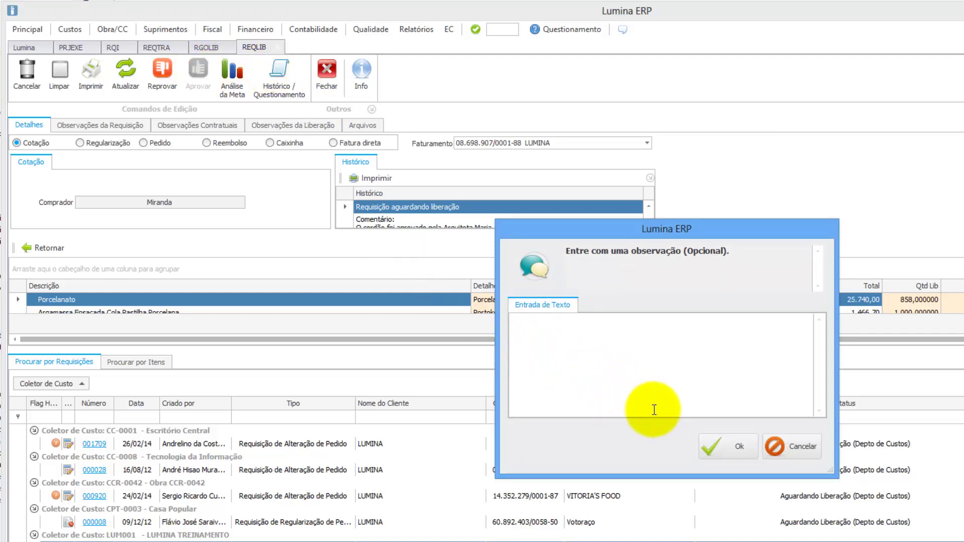
pyautogui.click(723, 445)
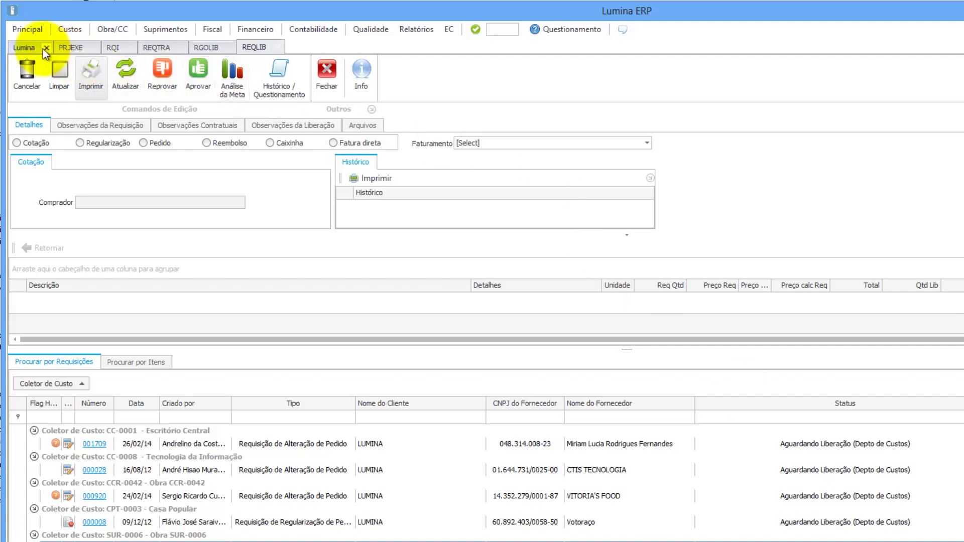
# - Return to the home screen, close the PRJEXE project form, and close all remaining open forms
pyautogui.click(30, 47)
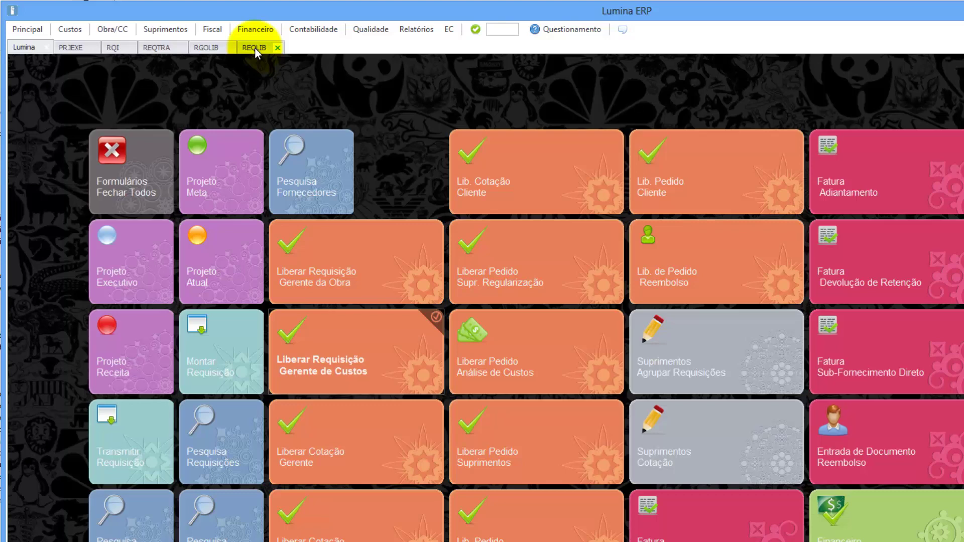
pyautogui.click(72, 47)
pyautogui.moveTo(150, 91); pyautogui.dragTo(267, 88)
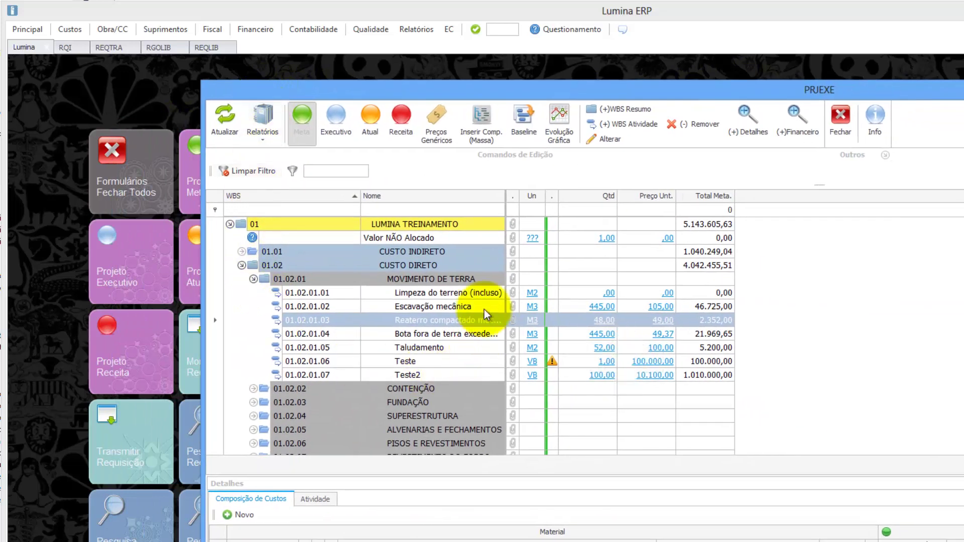
pyautogui.moveTo(737, 90); pyautogui.dragTo(495, 95)
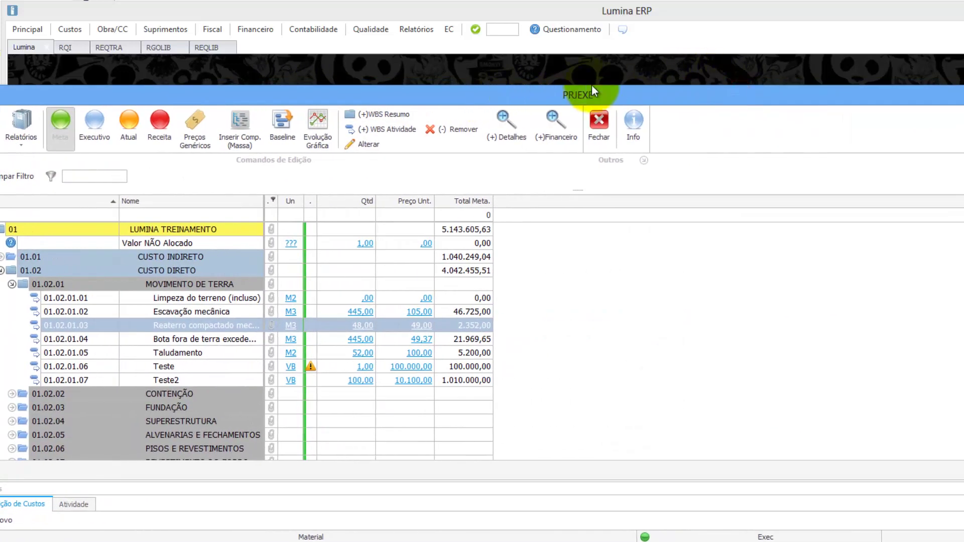
pyautogui.click(598, 125)
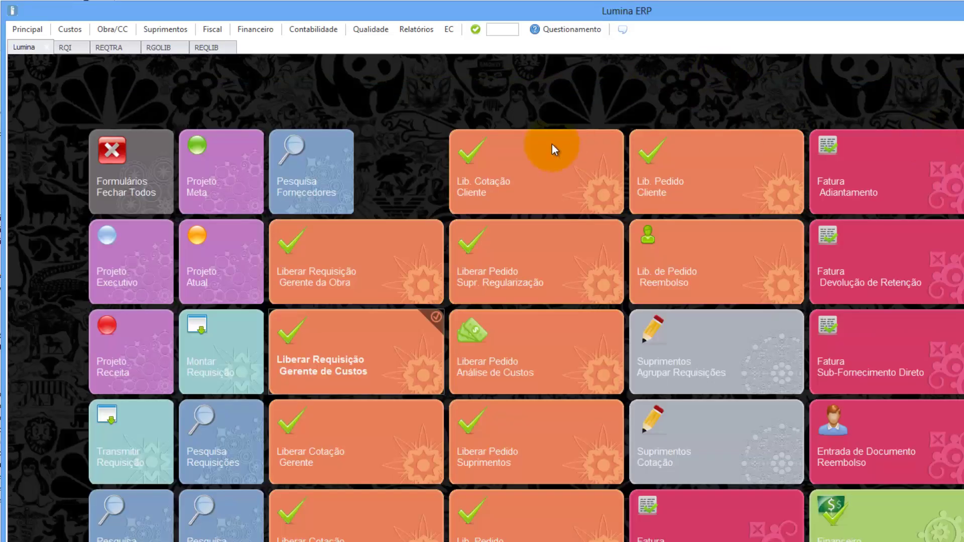
pyautogui.click(144, 179)
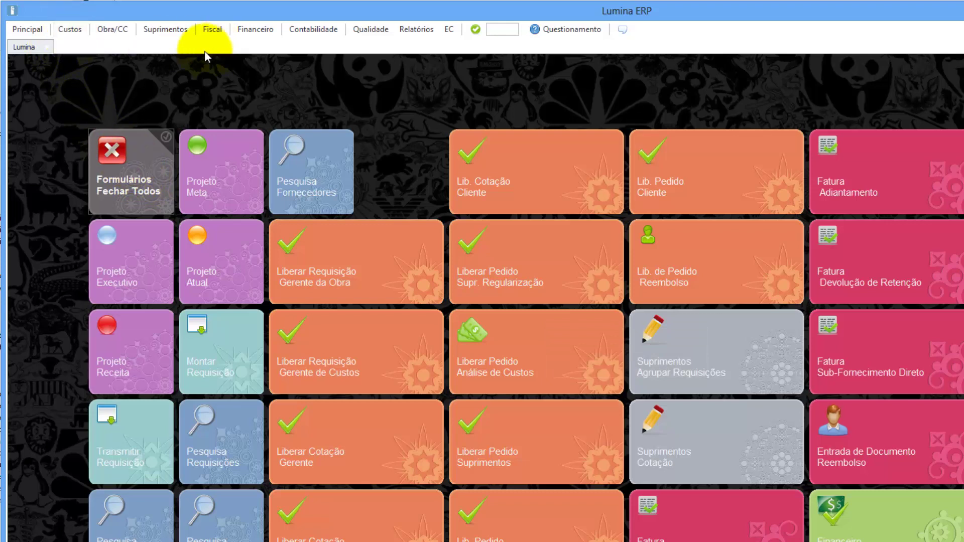
# - Open the Transmitir Requisição form, set the cement and sand requisition to Regularização, and copy the standard order observations to it
pyautogui.click(111, 448)
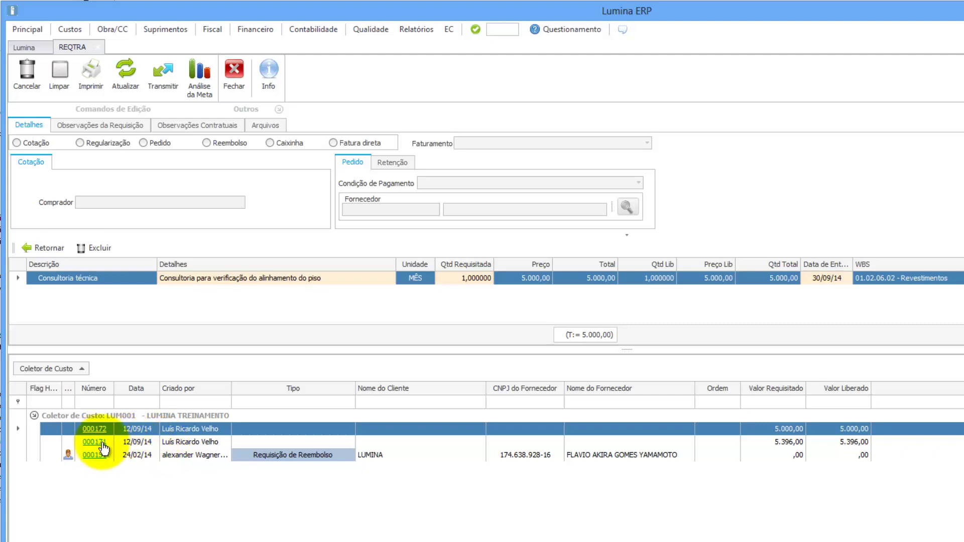
pyautogui.click(145, 443)
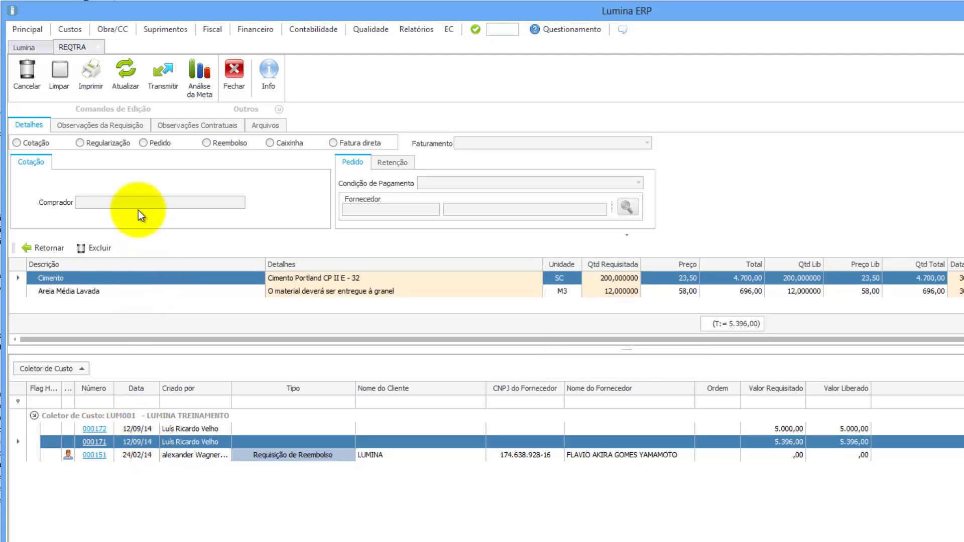
pyautogui.click(102, 142)
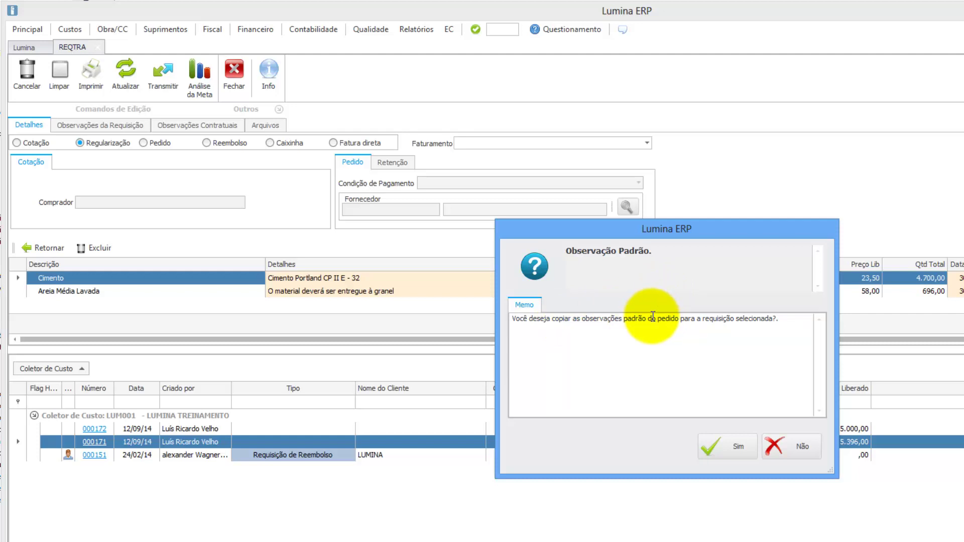
pyautogui.click(721, 444)
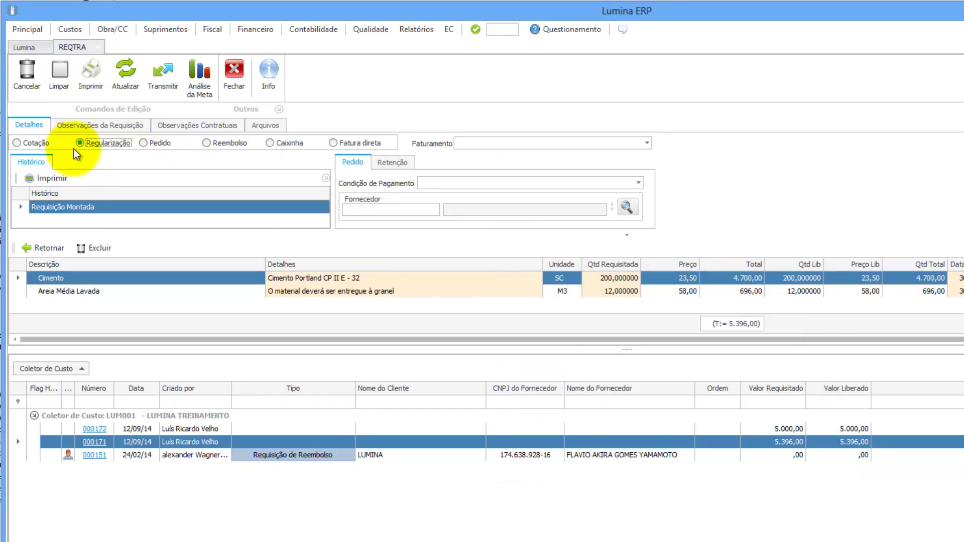
# - Set the Regularização requisition's billing to LUMINA and its payment condition to À Vista
pyautogui.click(647, 142)
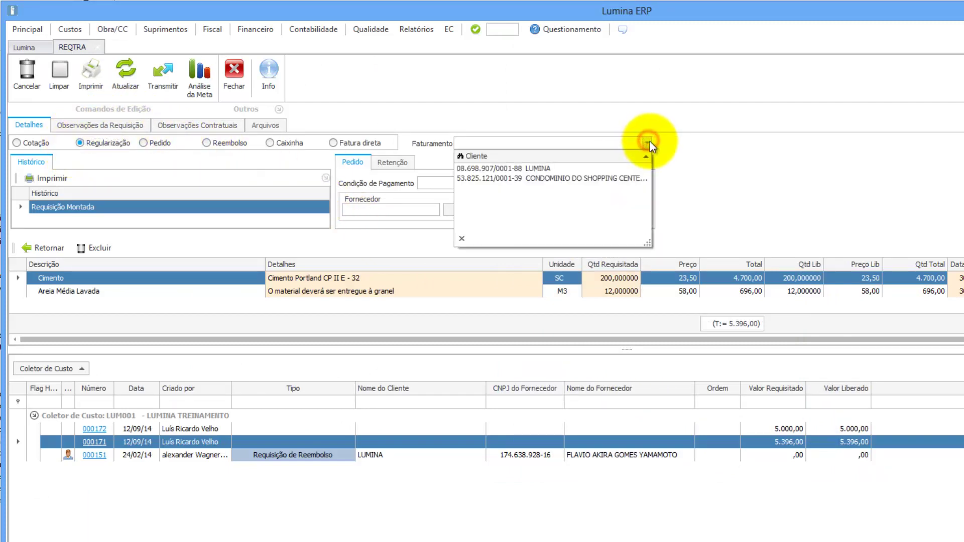
pyautogui.click(618, 169)
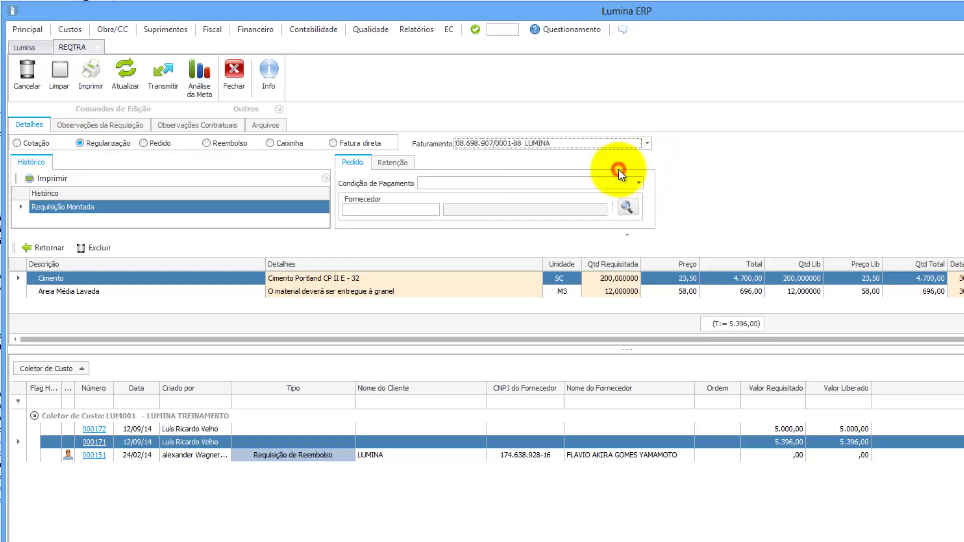
pyautogui.click(637, 182)
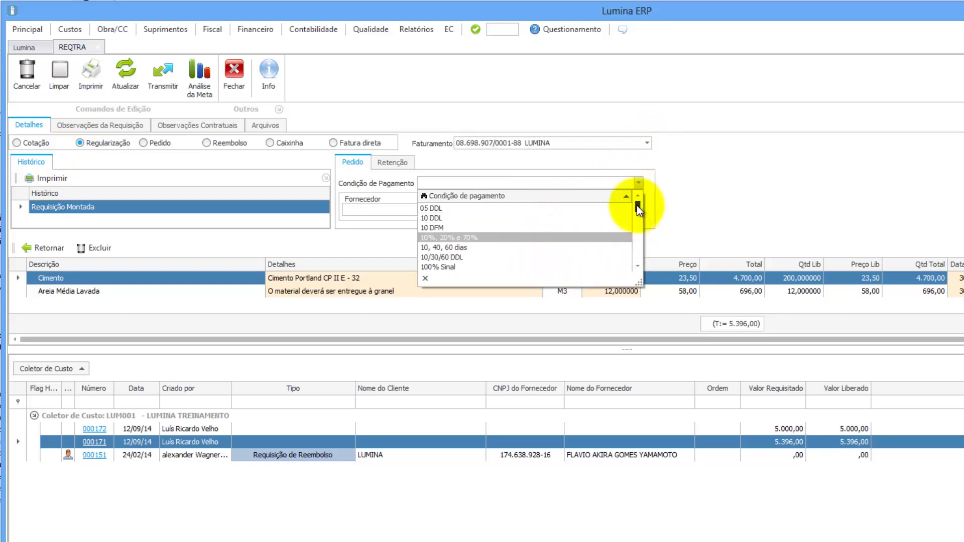
pyautogui.moveTo(636, 206); pyautogui.dragTo(477, 244)
pyautogui.click(478, 244)
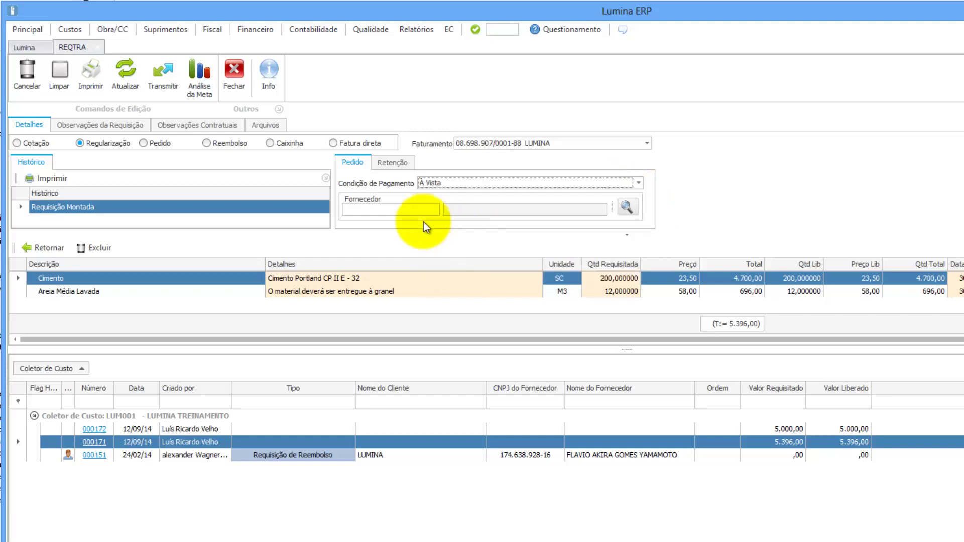
# - Filter suppliers by company name with "materi" and assign Balbino de Freitas Materiais Construção Ltda EPP to the Regularização requisition
pyautogui.click(397, 210)
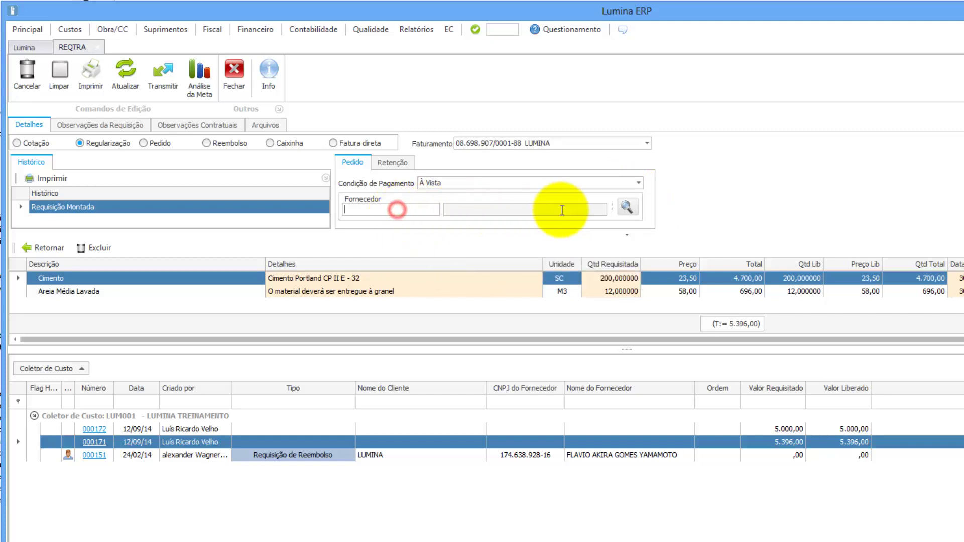
pyautogui.click(624, 210)
pyautogui.click(517, 259)
pyautogui.write('materi')
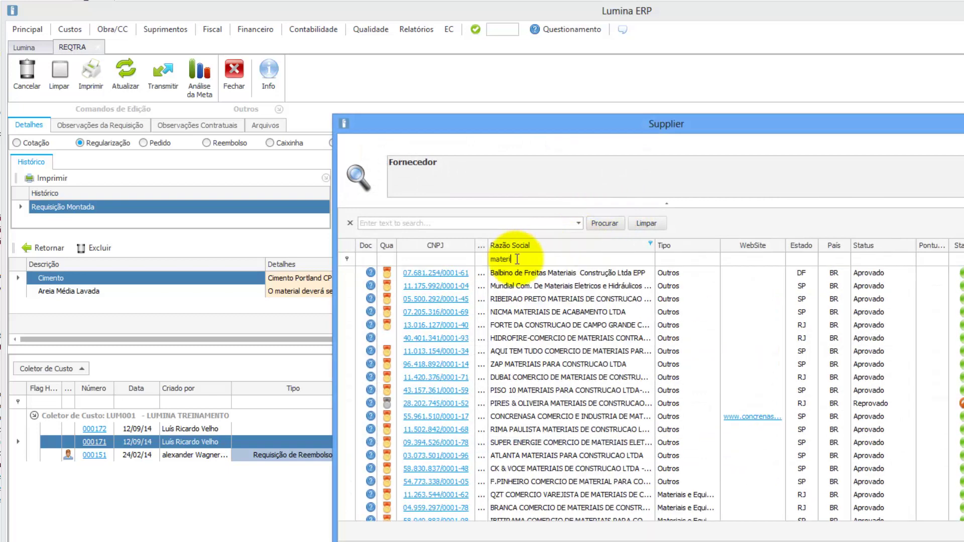
pyautogui.click(511, 273)
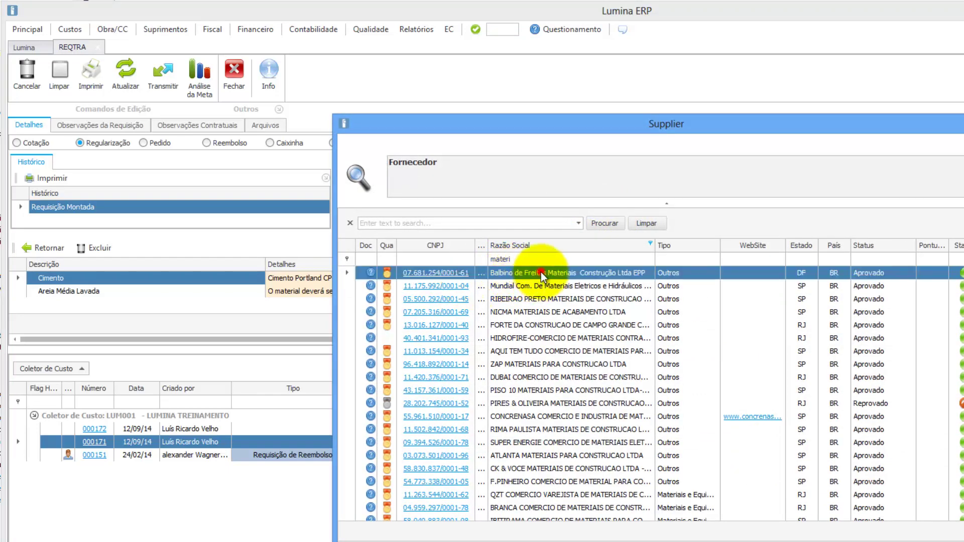
pyautogui.doubleClick(540, 272)
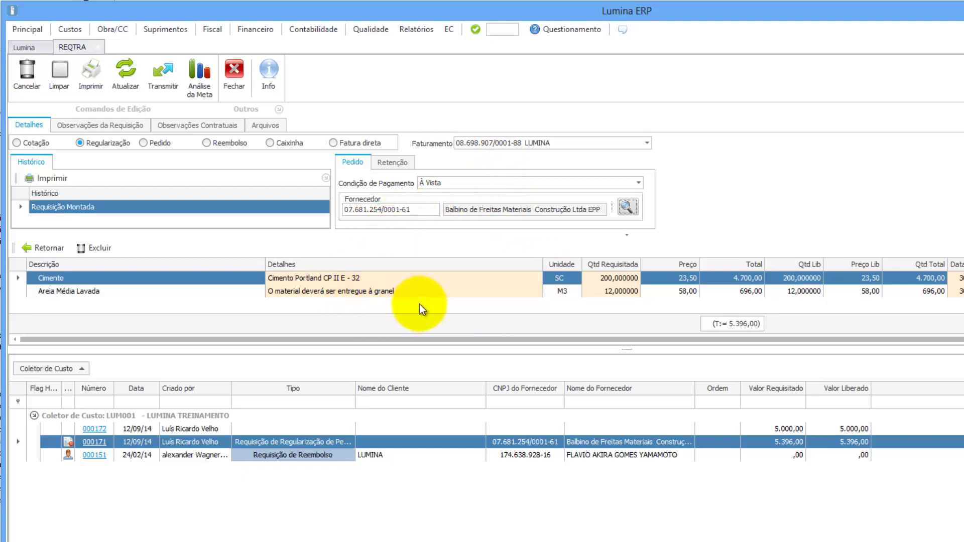
# - Transmit the Regularização requisition for approval, leaving the optional observation blank
pyautogui.click(168, 80)
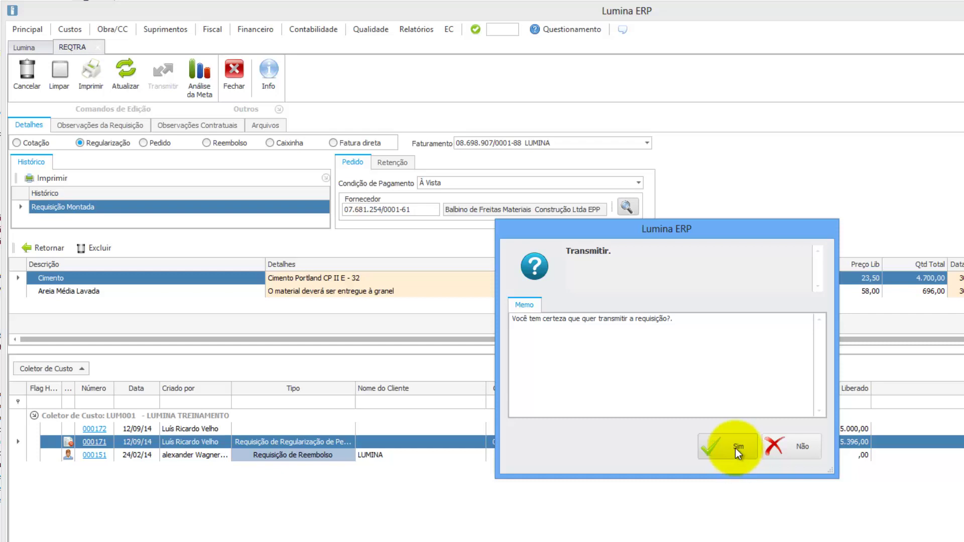
pyautogui.click(735, 448)
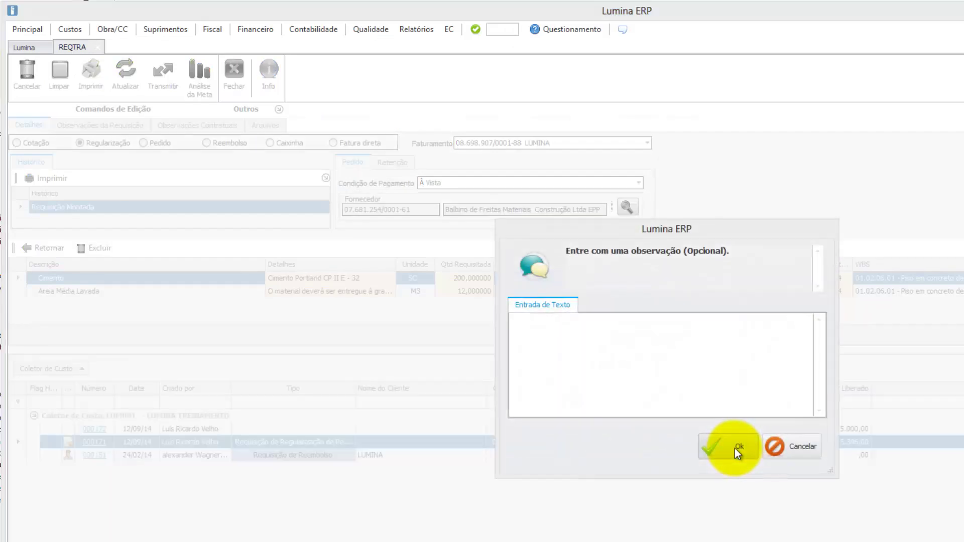
pyautogui.click(741, 449)
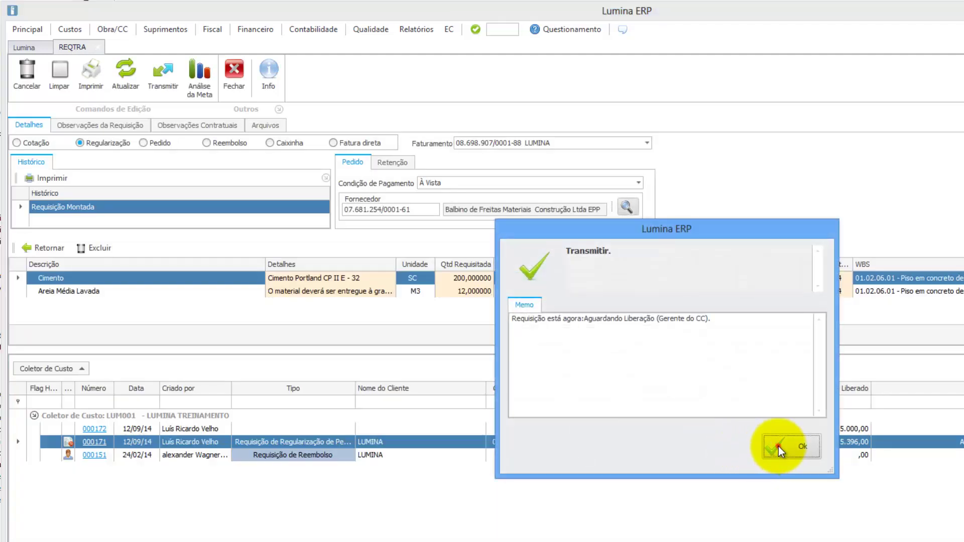
pyautogui.click(778, 446)
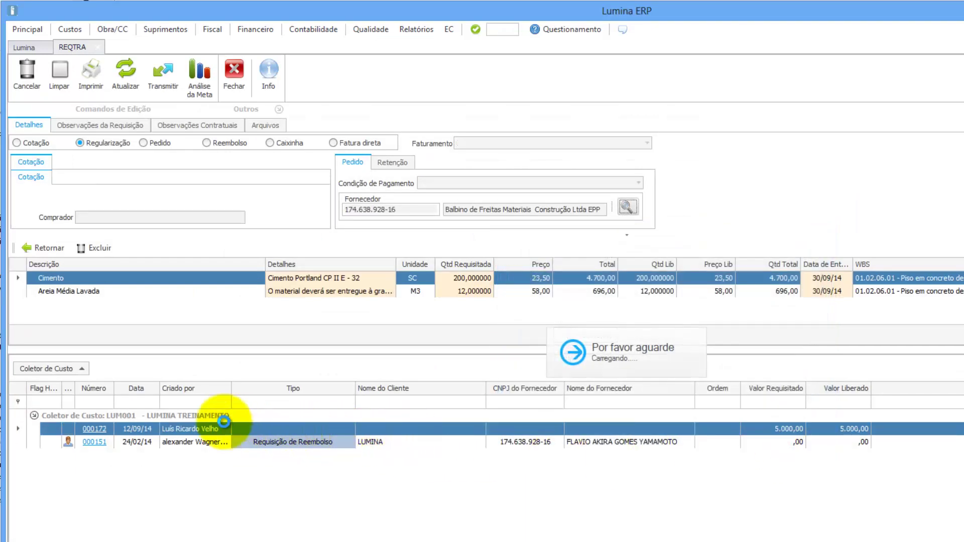
# - Set the Consultoria técnica requisition's type to Pedido and copy the standard order observations to it
pyautogui.click(168, 428)
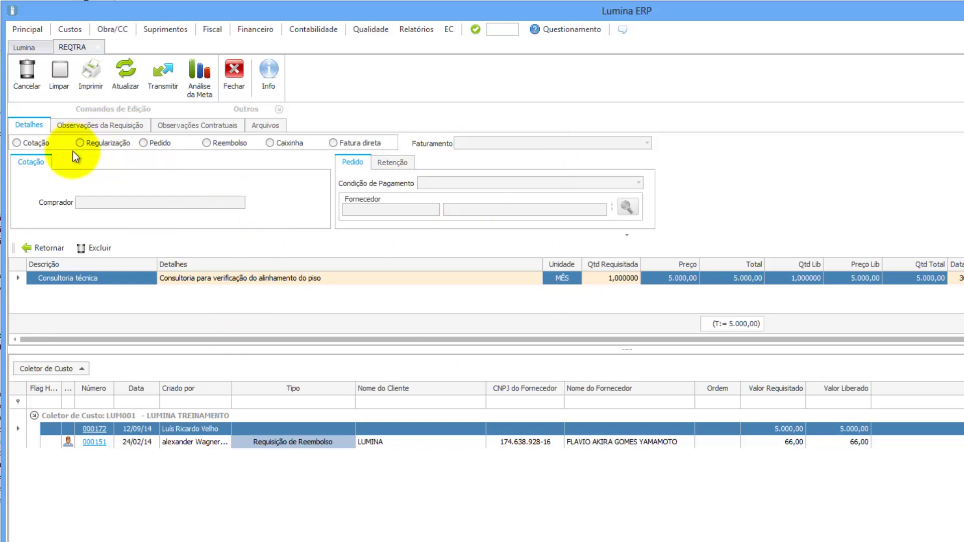
pyautogui.click(145, 143)
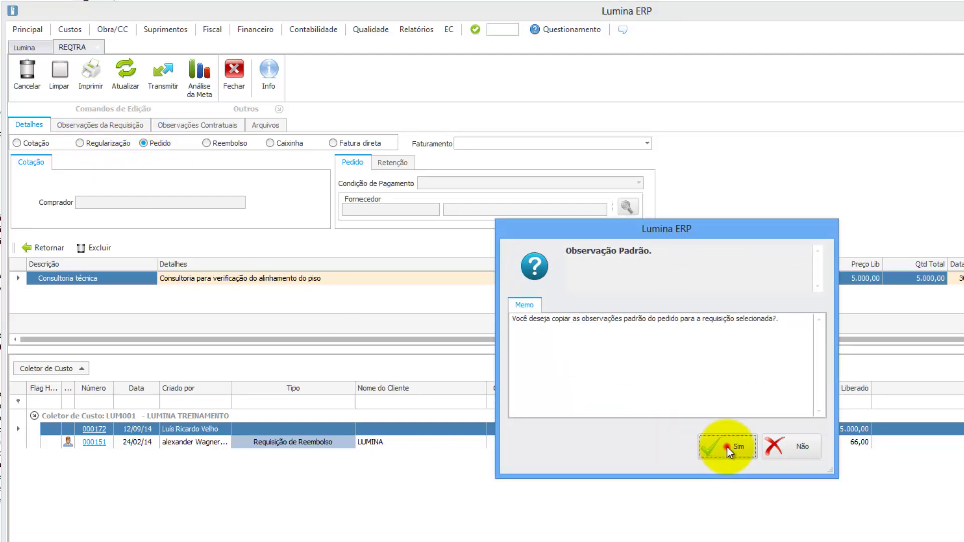
pyautogui.click(727, 447)
# - Set the Pedido requisition's billing to LUMINA and its payment condition to À Vista
pyautogui.click(648, 143)
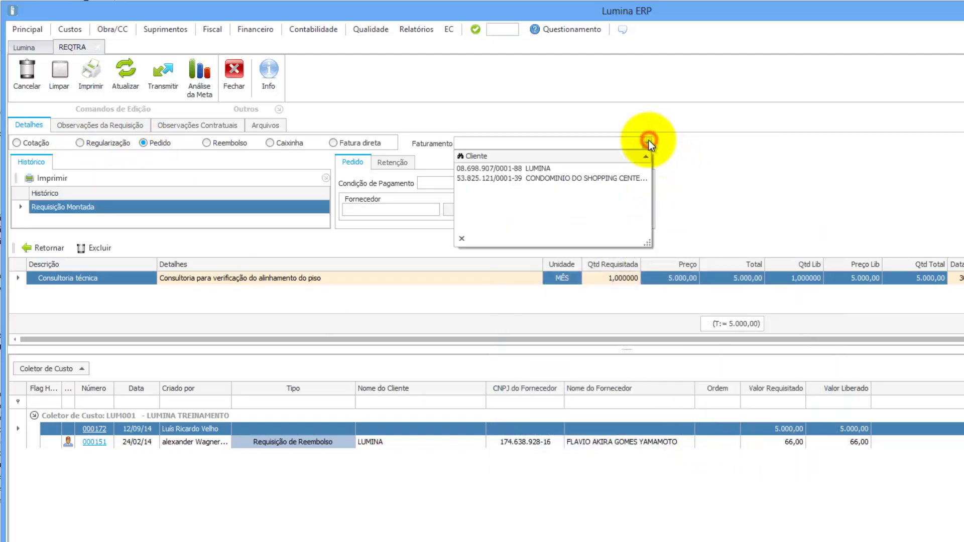
pyautogui.click(581, 170)
pyautogui.click(633, 183)
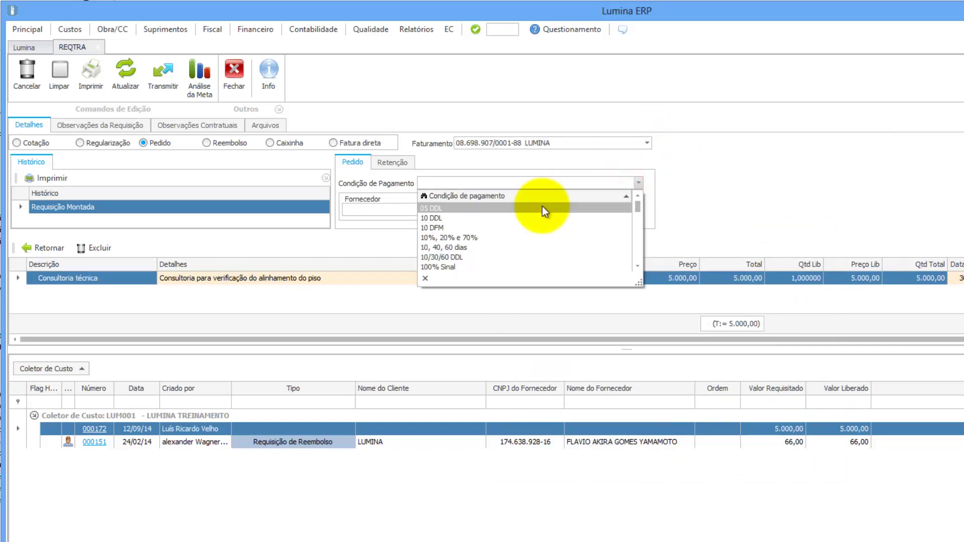
pyautogui.scroll(-5, 542, 206)
pyautogui.click(487, 247)
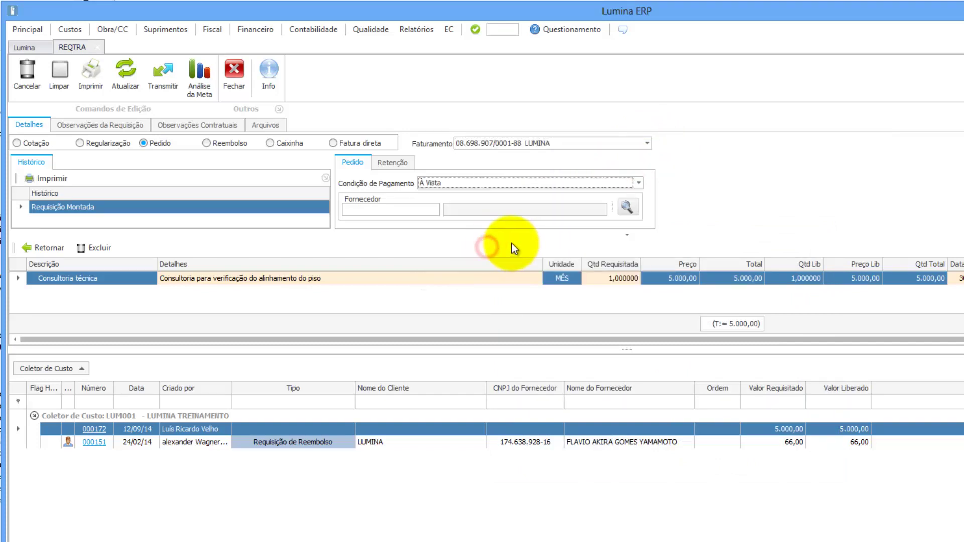
# - Filter suppliers by company name with "consult" and assign ALPEZ ENGENHARIA E CONSULTORIA S/S LTDA to the Pedido requisition
pyautogui.click(625, 208)
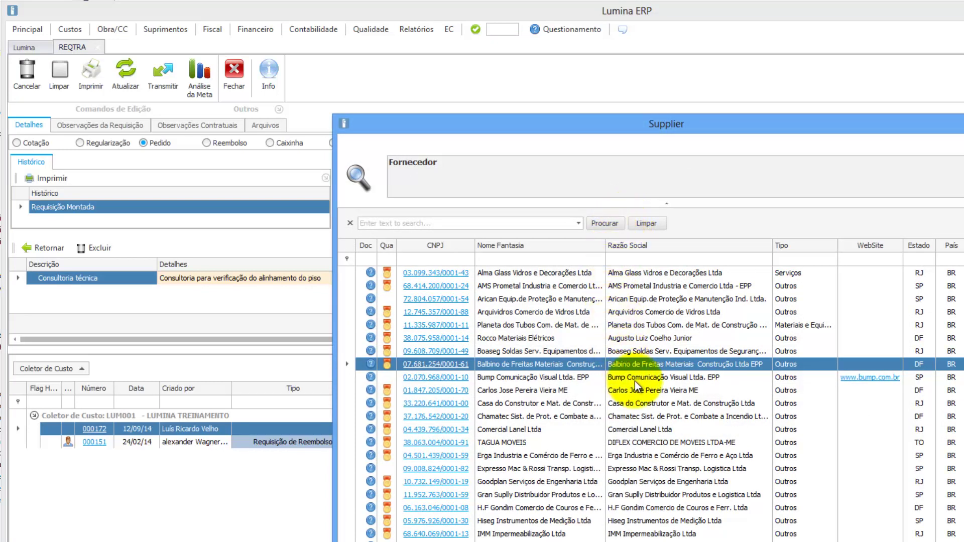
pyautogui.click(648, 392)
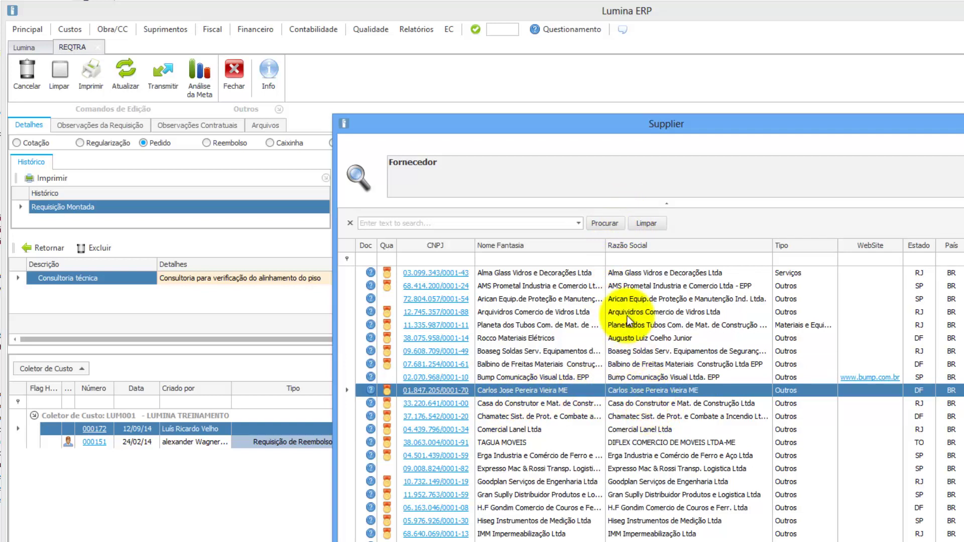
pyautogui.click(631, 260)
pyautogui.write('cons')
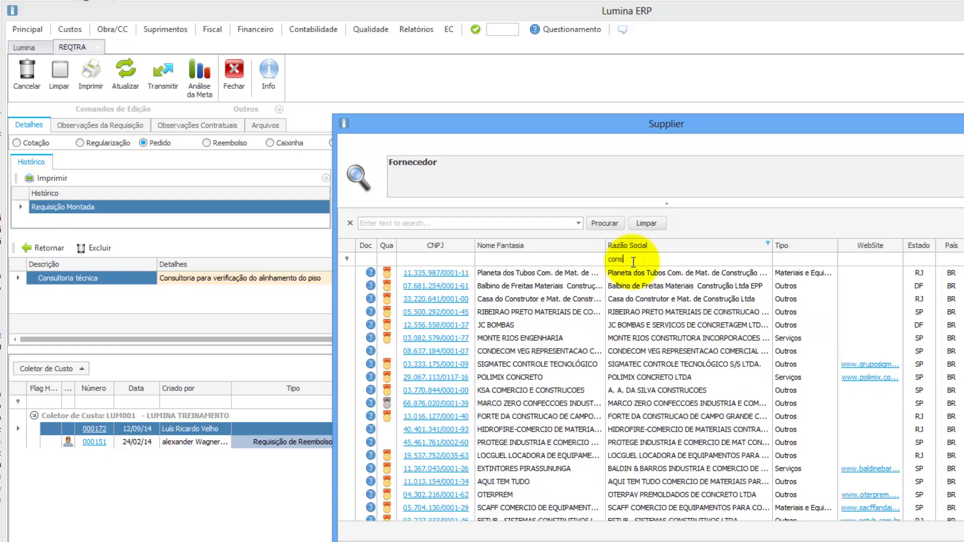
pyautogui.write('ult')
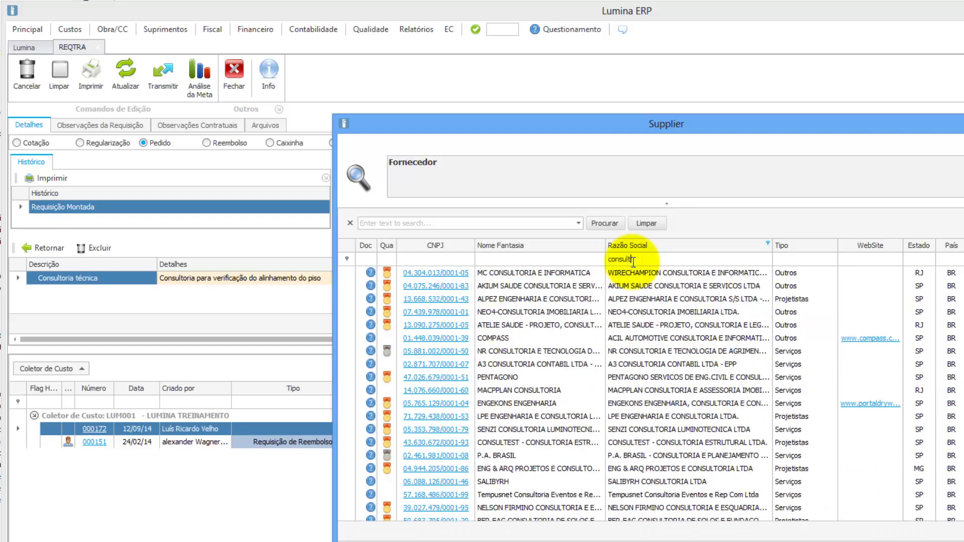
pyautogui.doubleClick(654, 301)
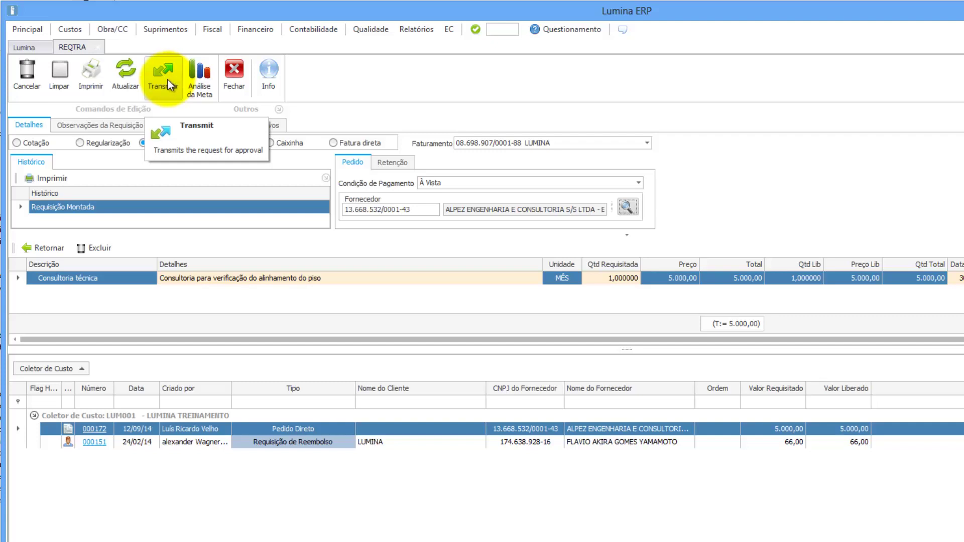
# - Transmit the Consultoria técnica Pedido requisition for approval without an observation
pyautogui.click(167, 79)
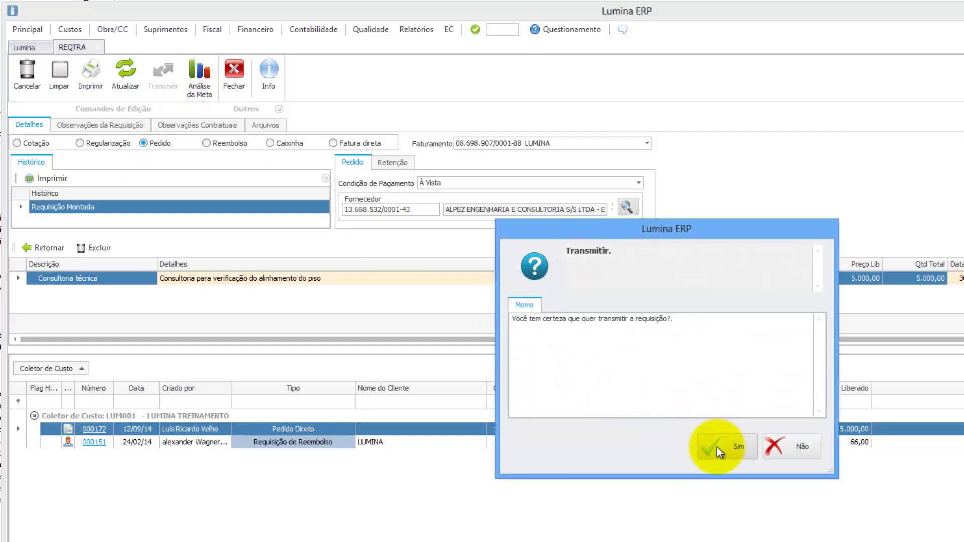
pyautogui.click(717, 446)
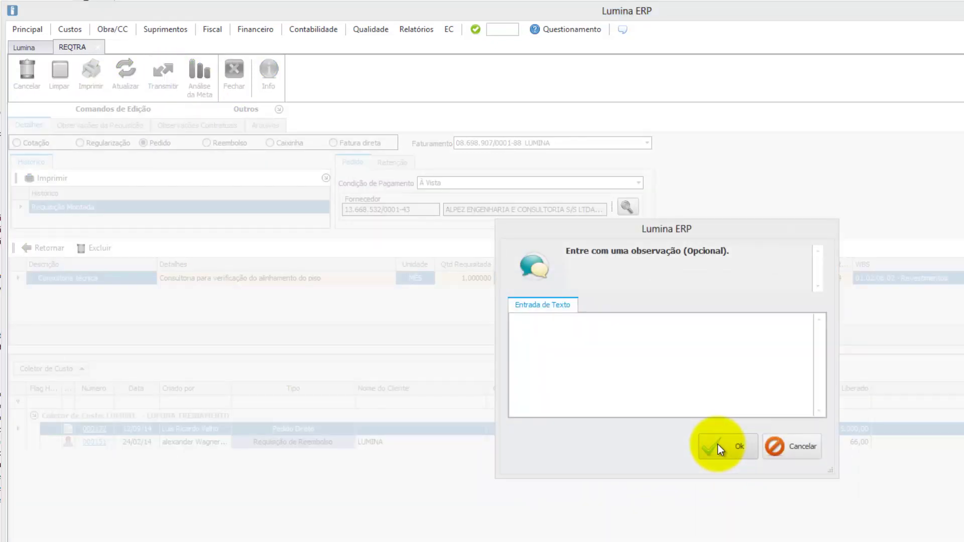
pyautogui.click(718, 444)
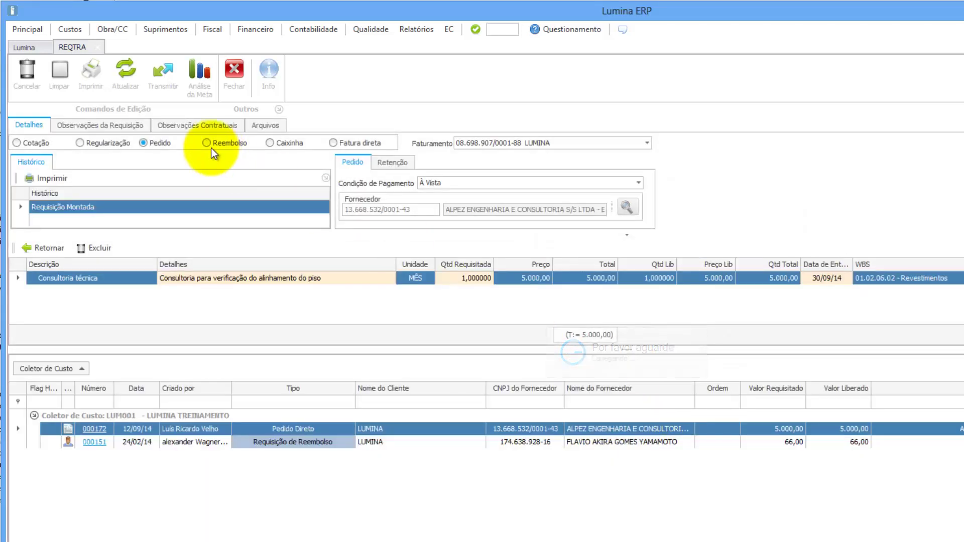
pyautogui.click(793, 444)
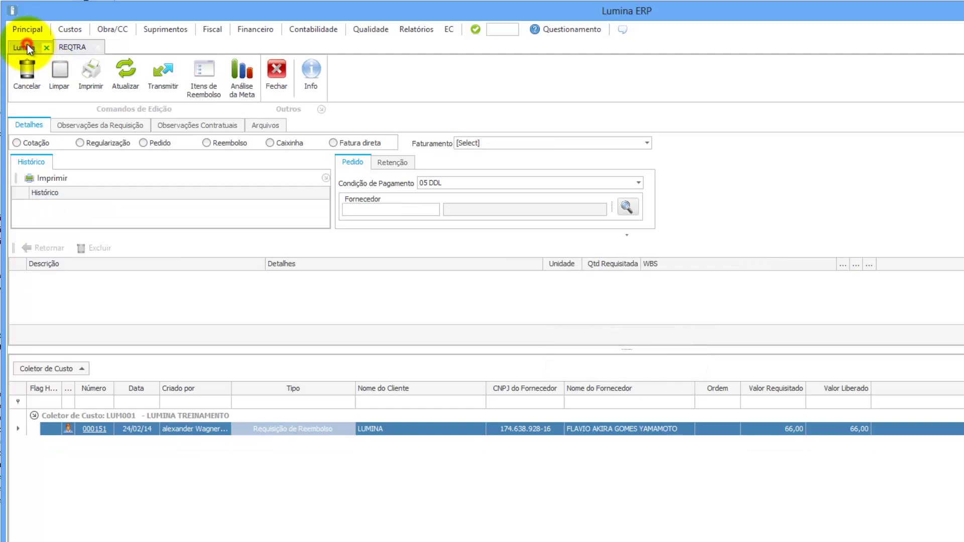
# - Open the Liberar Requisição Gerente da Obra form, filter by cost center LUM001 - LUMINA TREINAMENTO, and select the Regularização requisition
pyautogui.click(25, 46)
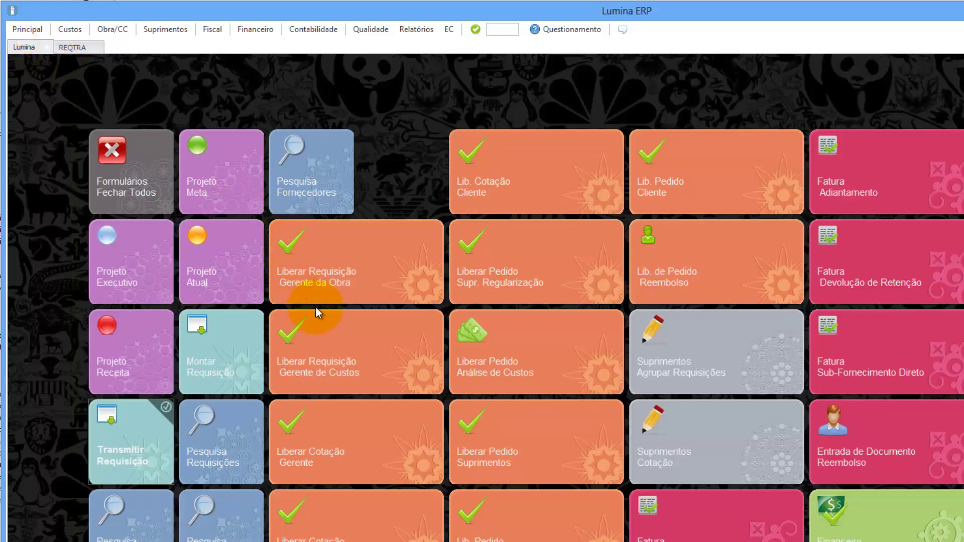
pyautogui.click(352, 288)
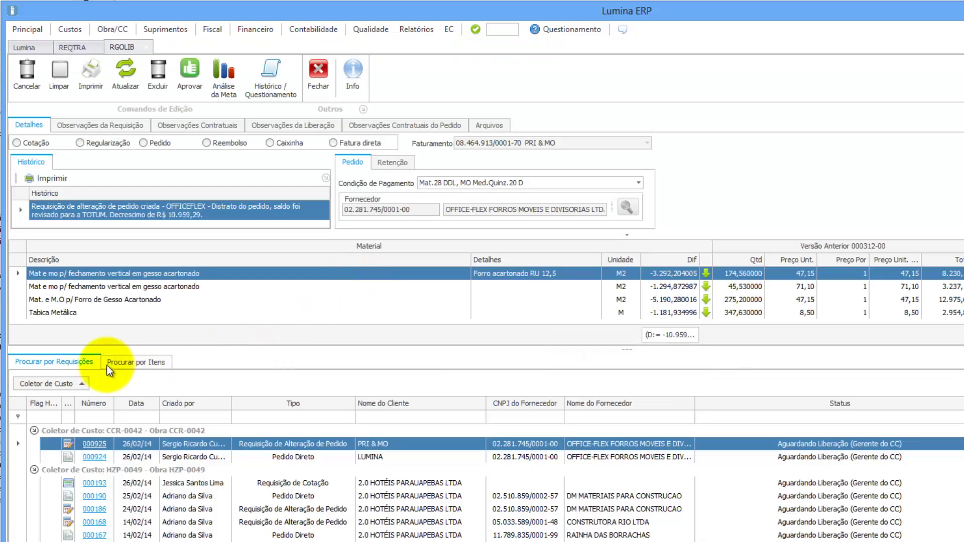
pyautogui.click(85, 382)
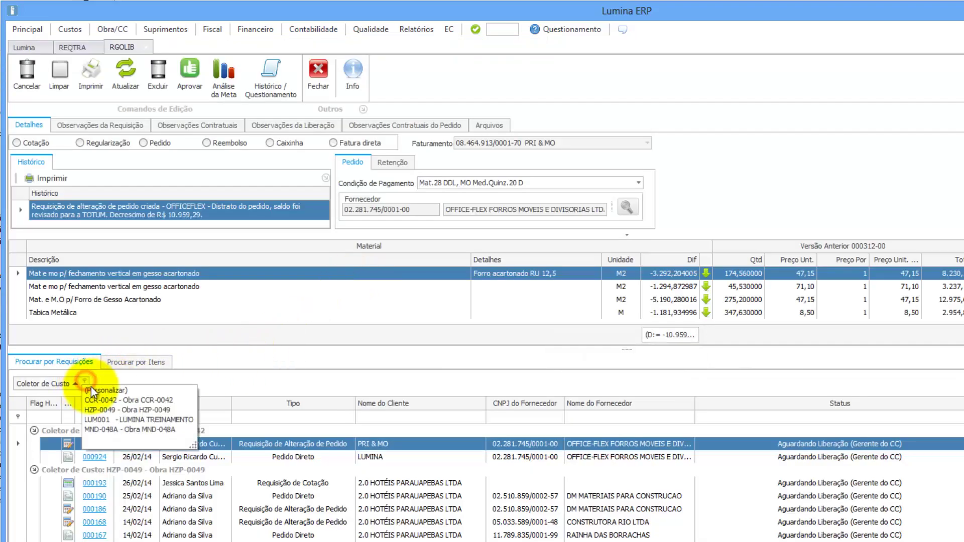
pyautogui.click(125, 419)
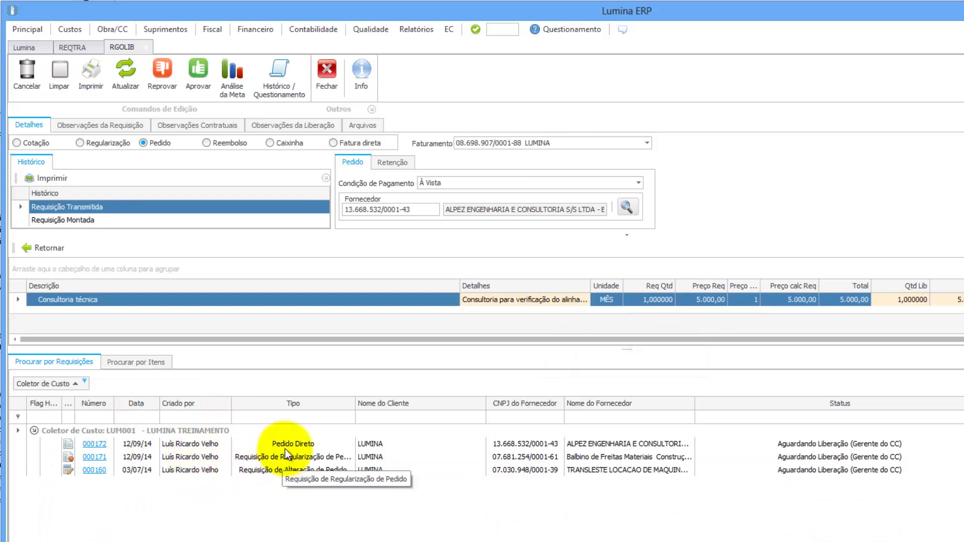
pyautogui.click(193, 457)
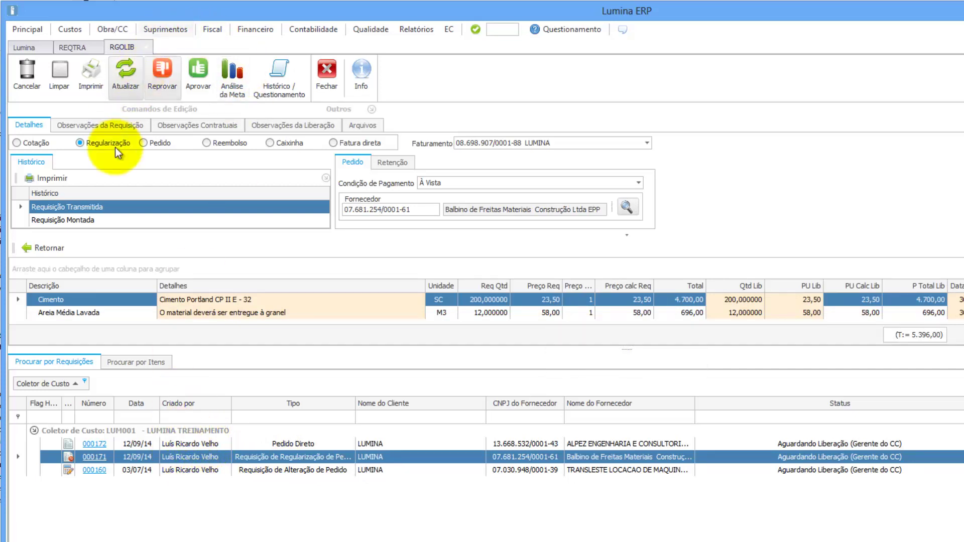
# - Paste the copied floor plan image into the Regularização requisition's observations and add the heading "Observem onde será usado o serviço de consultoria:" above it
pyautogui.click(124, 125)
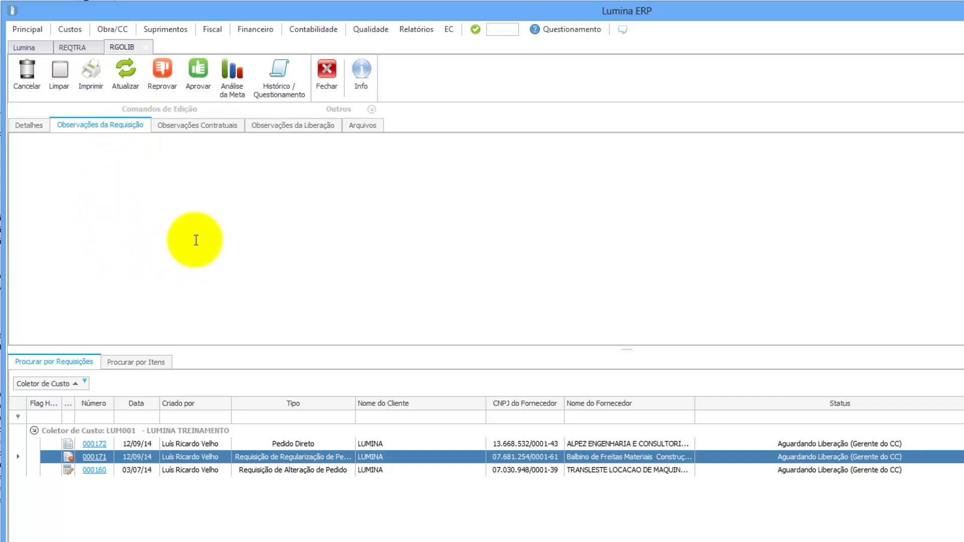
pyautogui.click(37, 126)
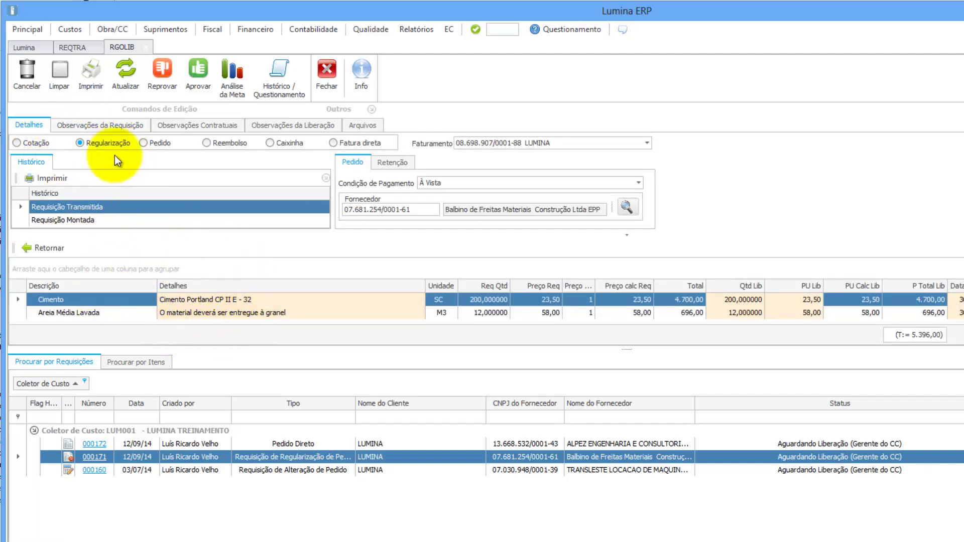
pyautogui.click(101, 125)
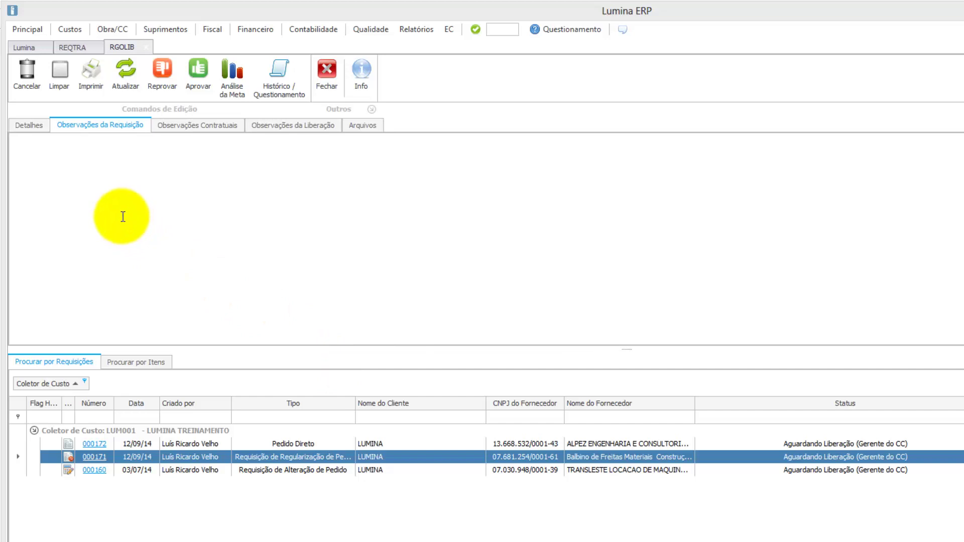
pyautogui.doubleClick(121, 218)
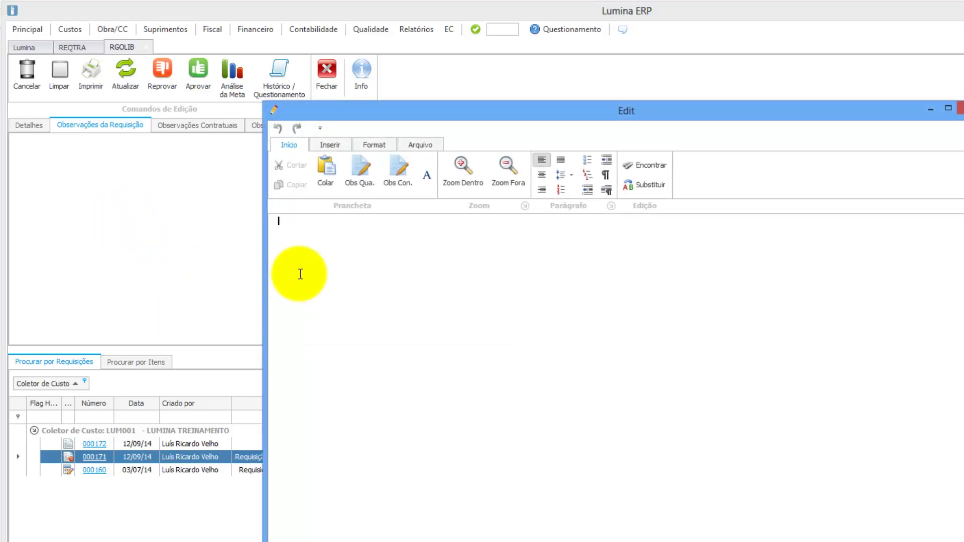
pyautogui.hotkey('ctrl', 'v')
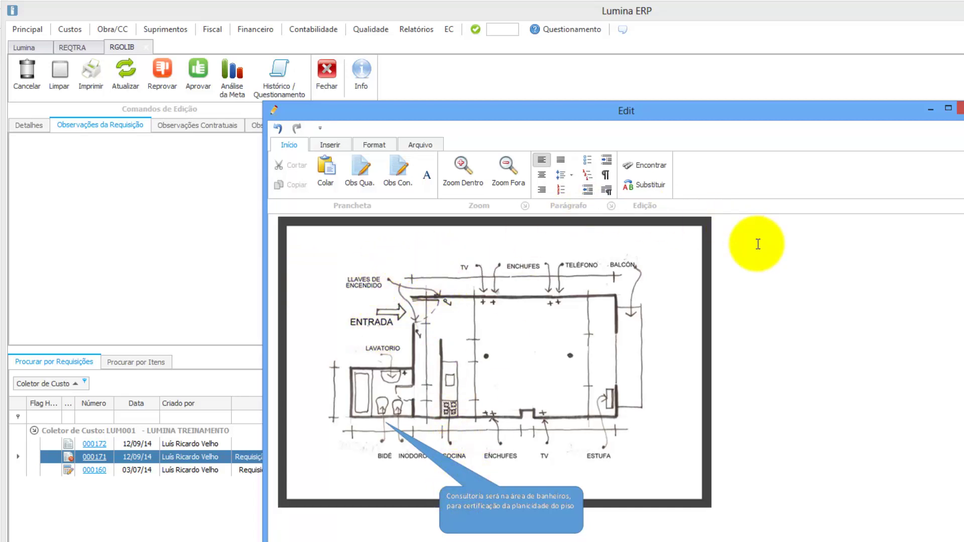
pyautogui.press('Return')
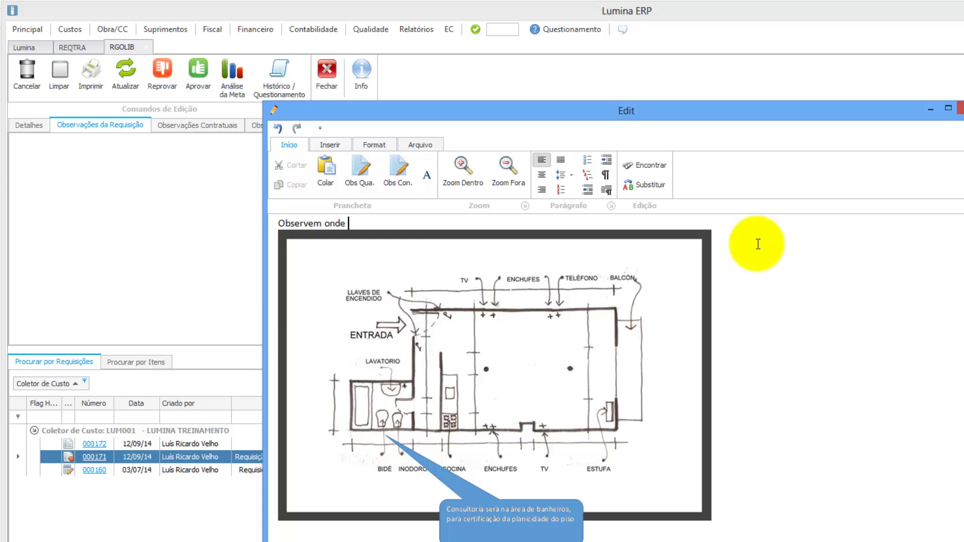
pyautogui.write('ser')
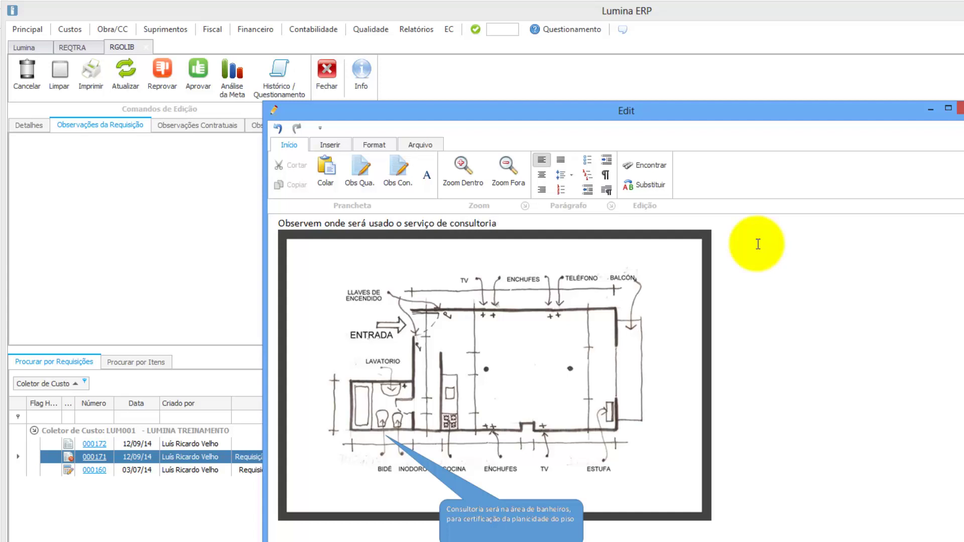
pyautogui.press('Return')
# - Format the observation heading as 14 pt, green, bold and italic, and close the editor to keep the observation
pyautogui.press('Up')
pyautogui.hotkey('shift', 'End')
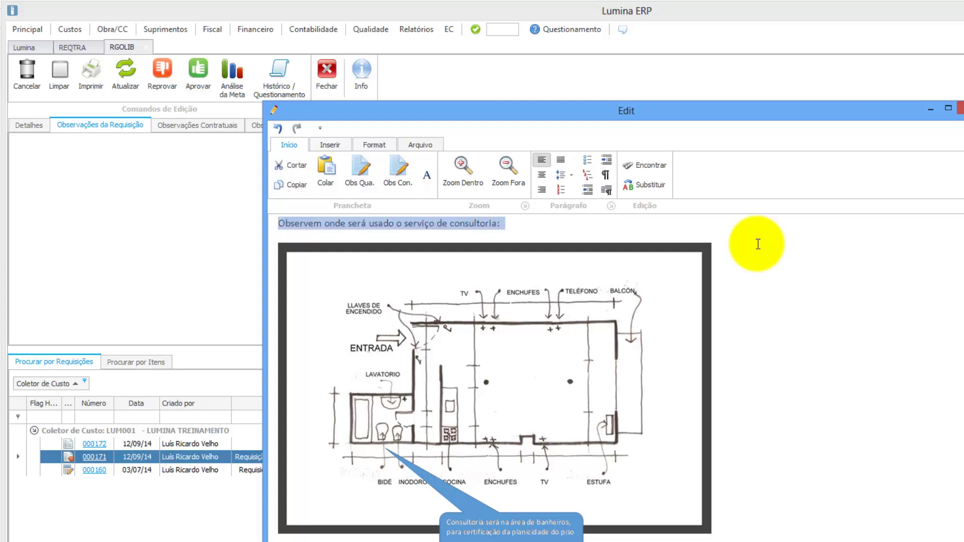
pyautogui.click(365, 145)
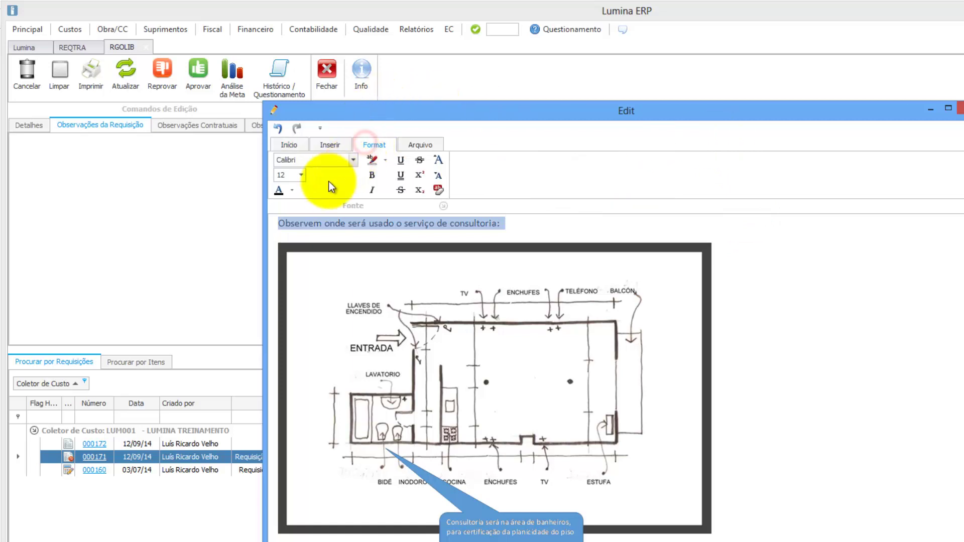
pyautogui.click(301, 174)
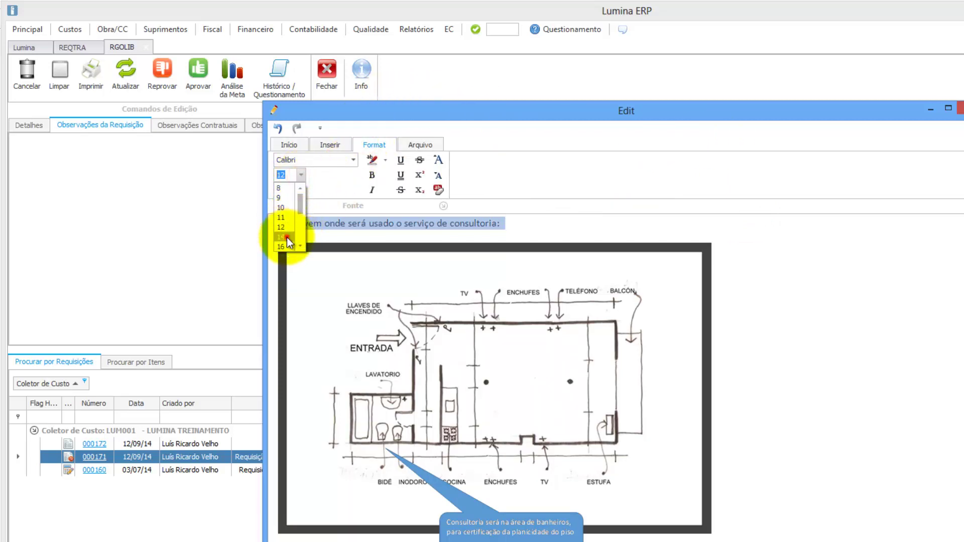
pyautogui.click(287, 237)
pyautogui.click(291, 191)
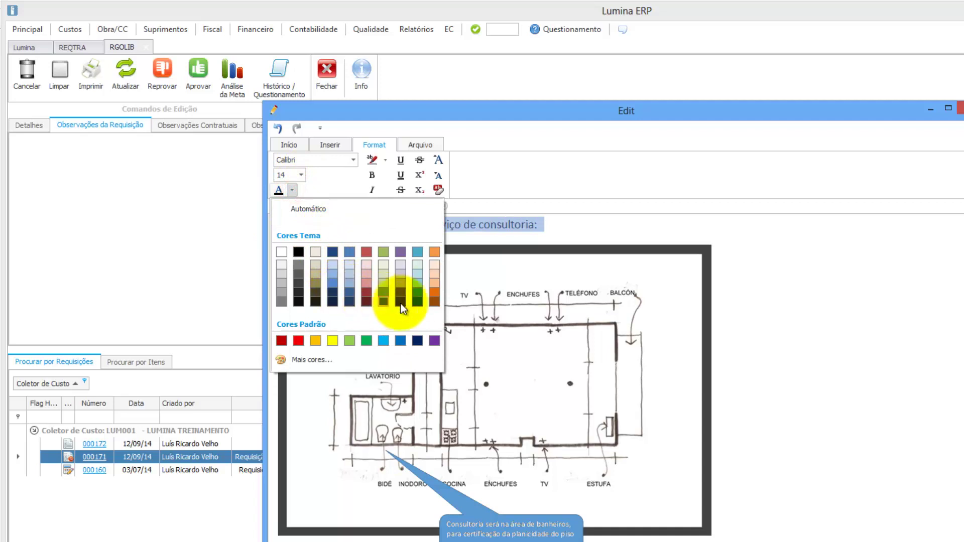
pyautogui.click(366, 341)
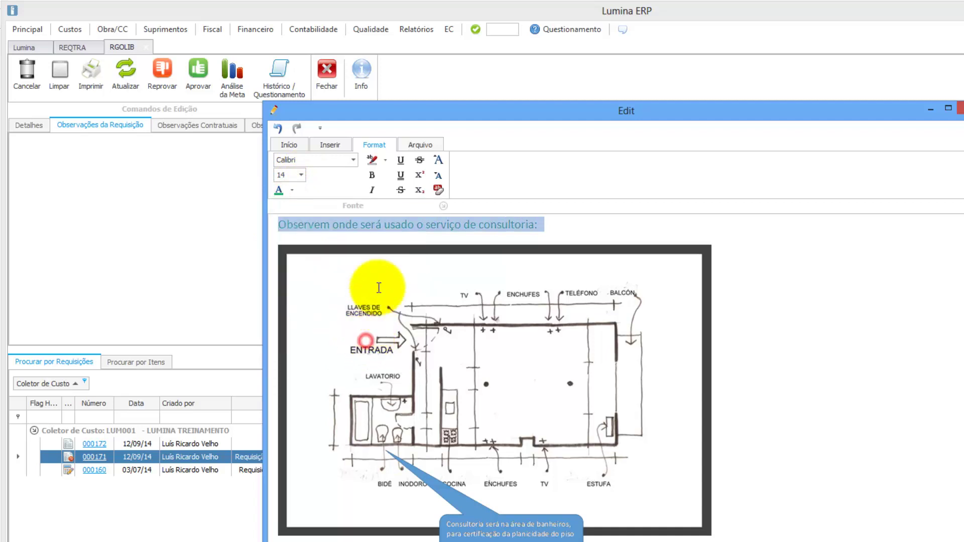
pyautogui.click(372, 190)
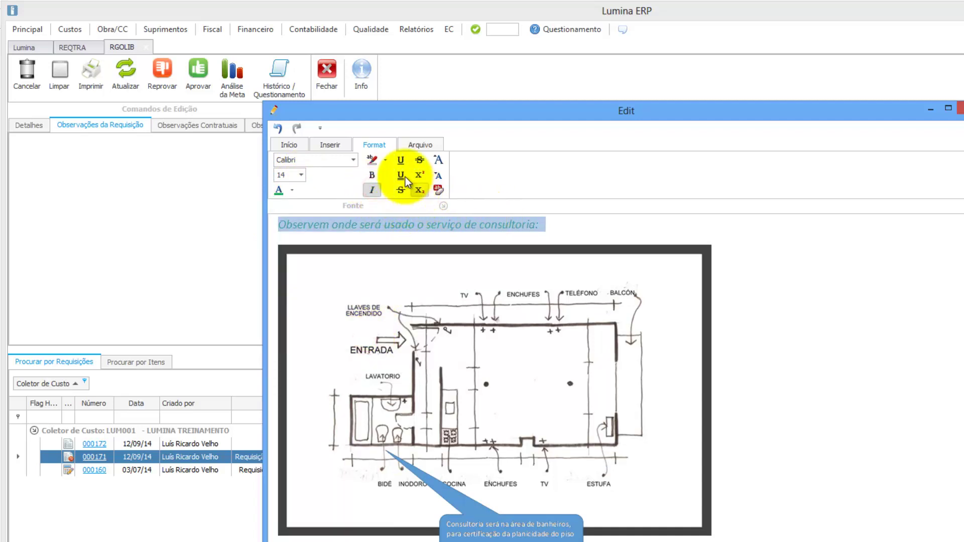
pyautogui.click(372, 175)
pyautogui.click(557, 226)
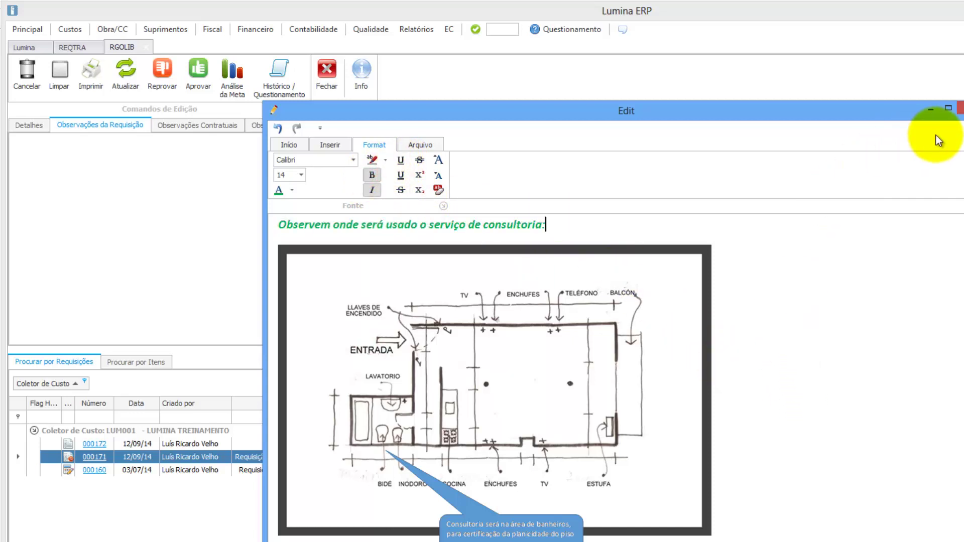
pyautogui.click(958, 108)
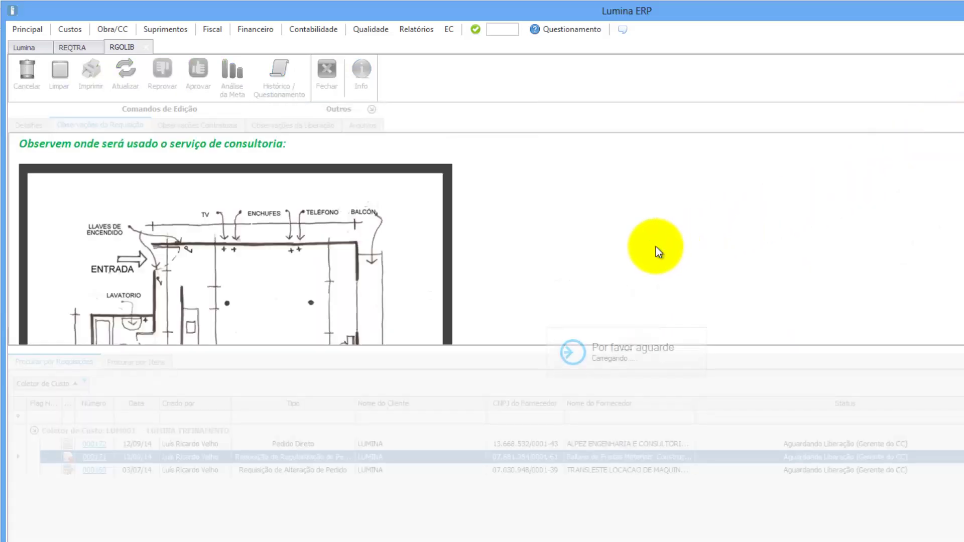
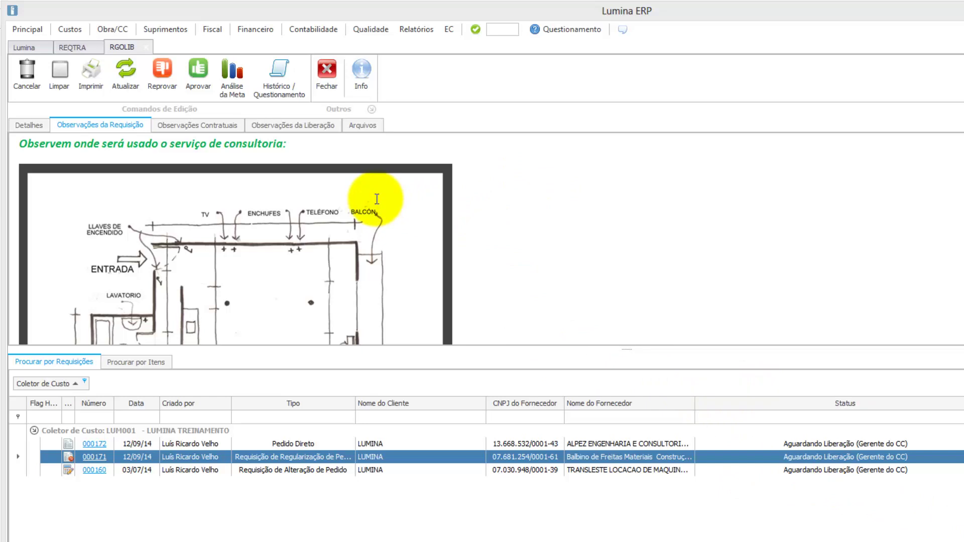
# - Review the requisition's contractual observations, including the service supply terms, the highlighted quality notes and the execution period dates
pyautogui.click(191, 127)
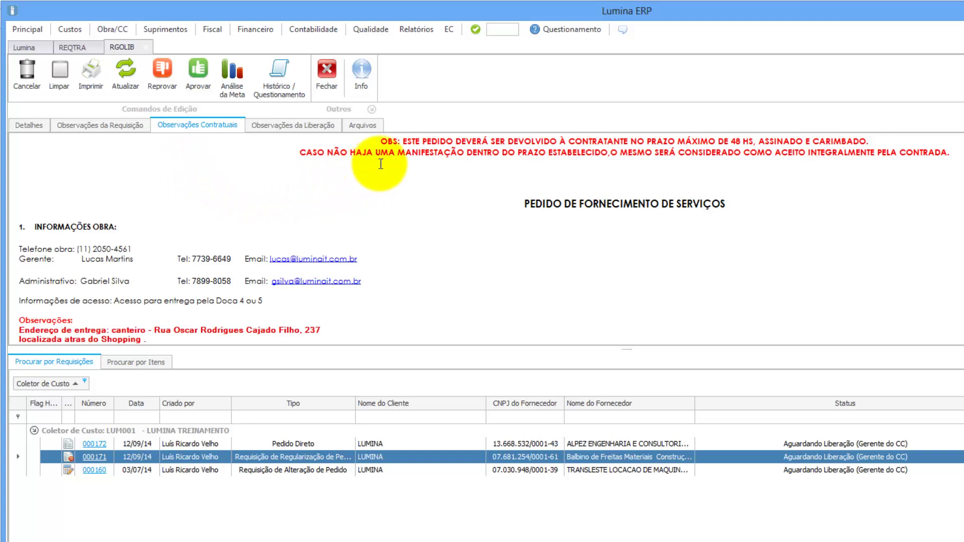
pyautogui.click(374, 142)
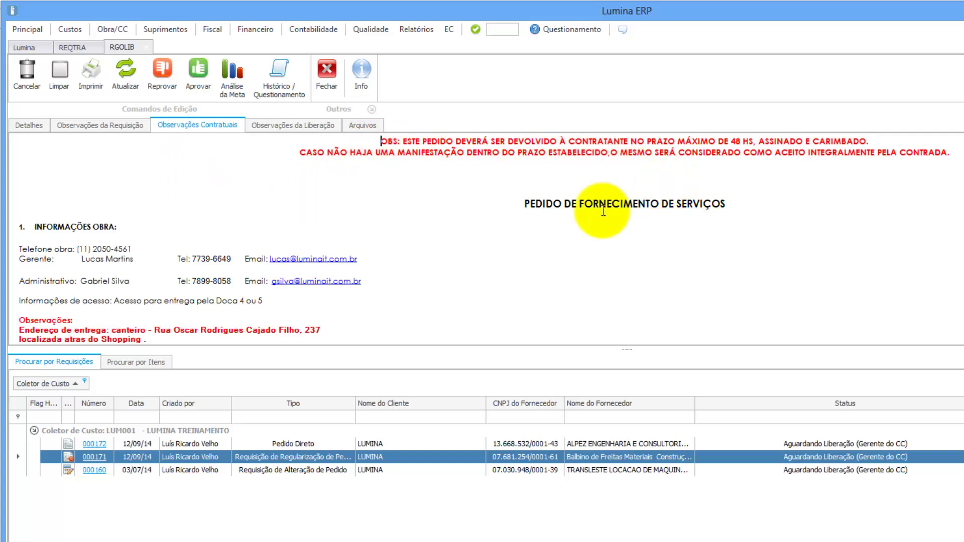
pyautogui.click(358, 175)
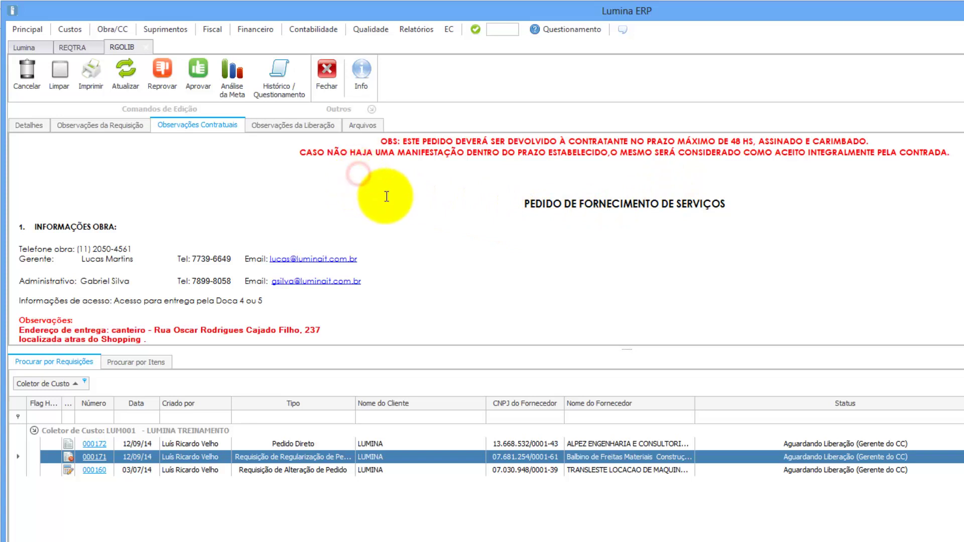
pyautogui.scroll(-3, 456, 215)
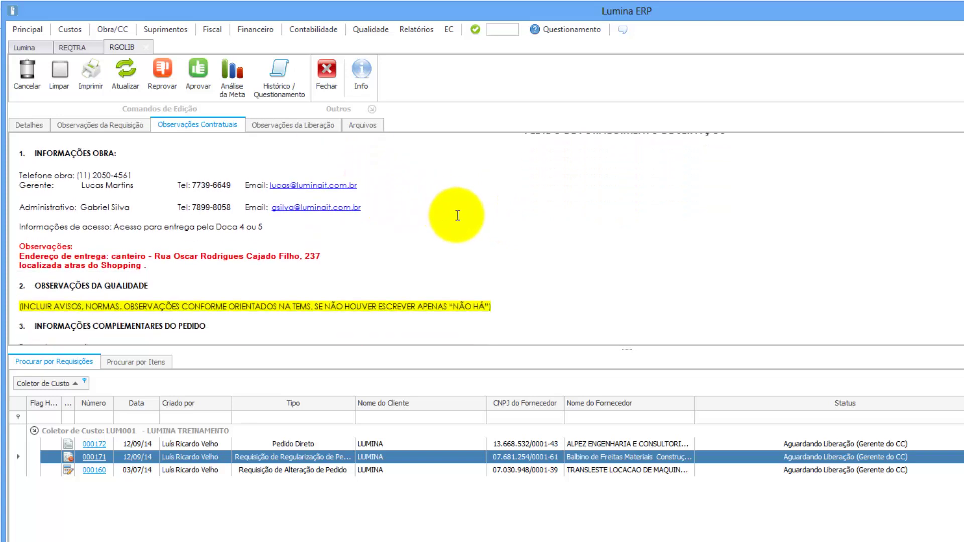
pyautogui.scroll(3, 457, 216)
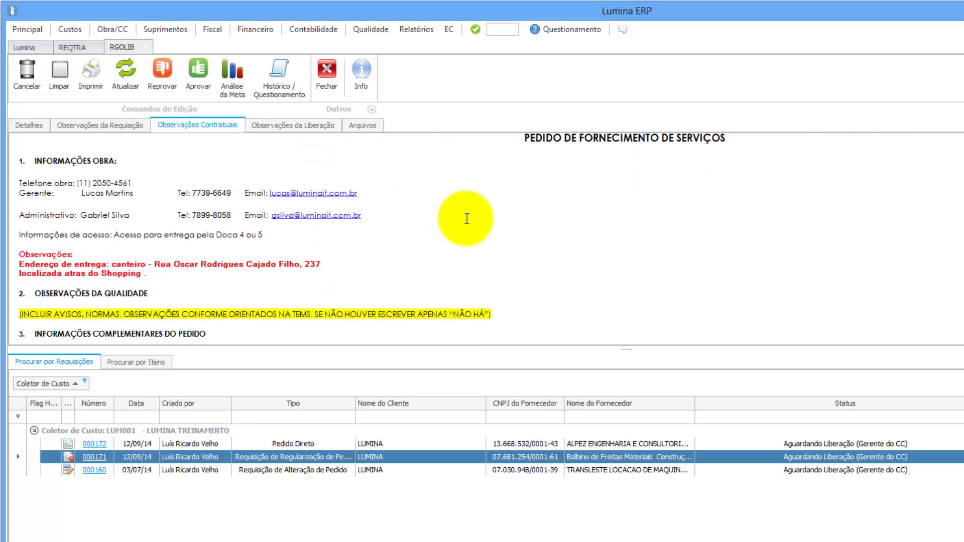
pyautogui.scroll(-20, 629, 192)
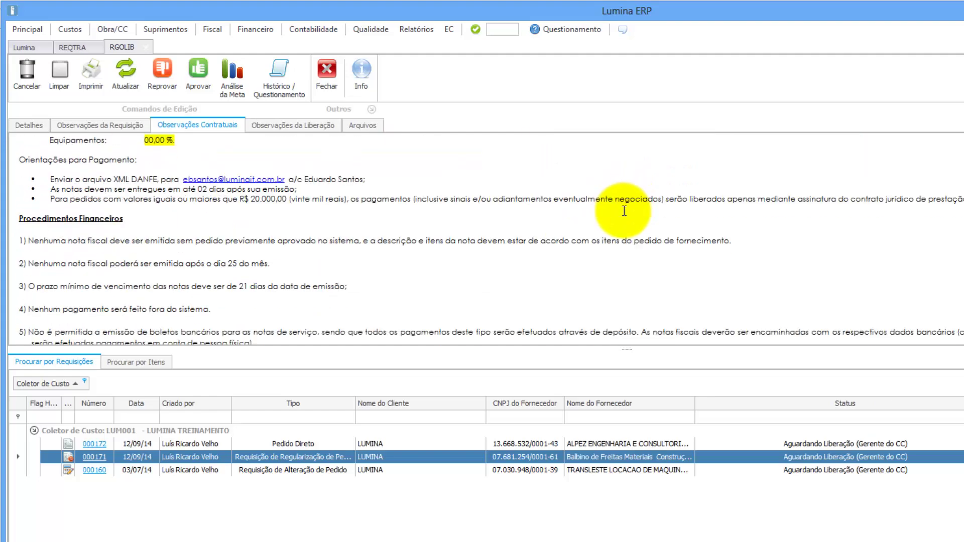
pyautogui.scroll(-20, 624, 213)
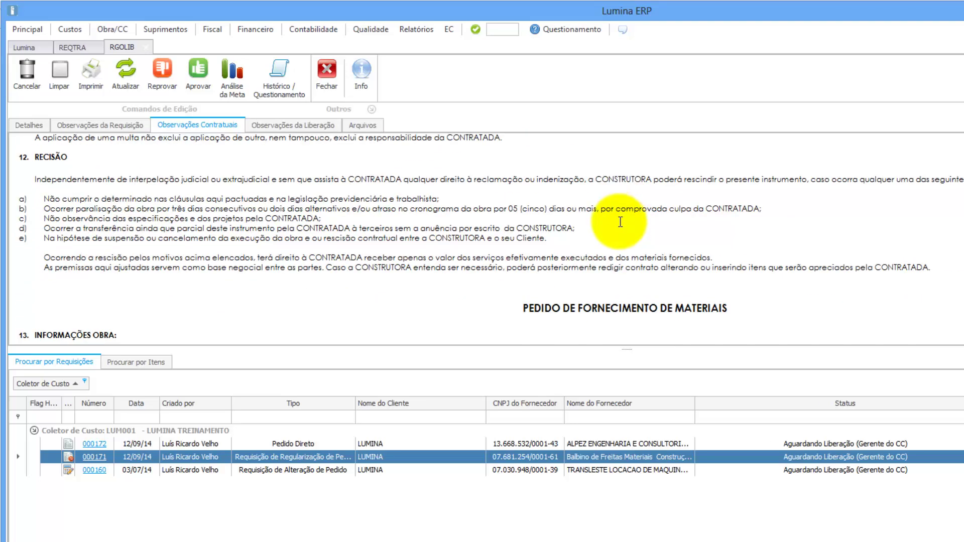
pyautogui.scroll(-2, 635, 283)
pyautogui.scroll(20, 634, 283)
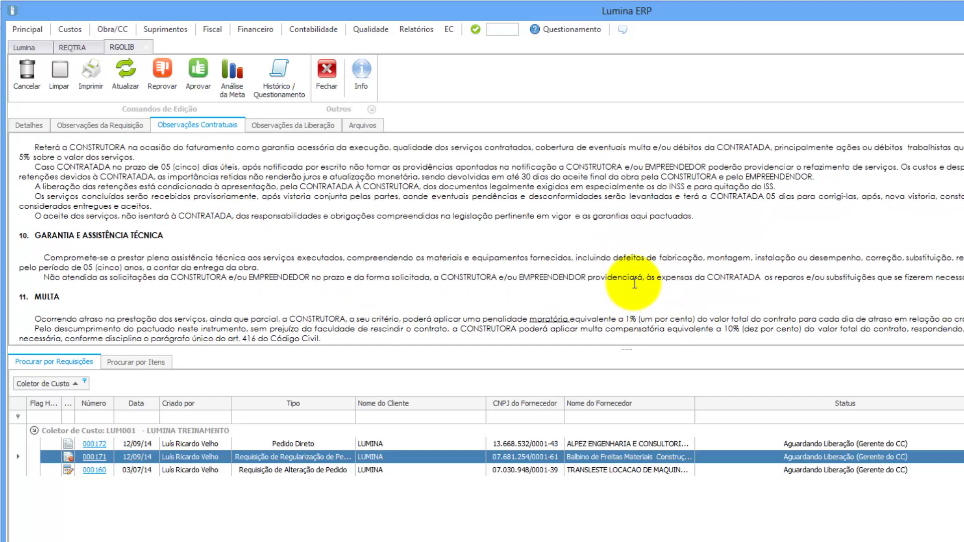
pyautogui.scroll(20, 634, 283)
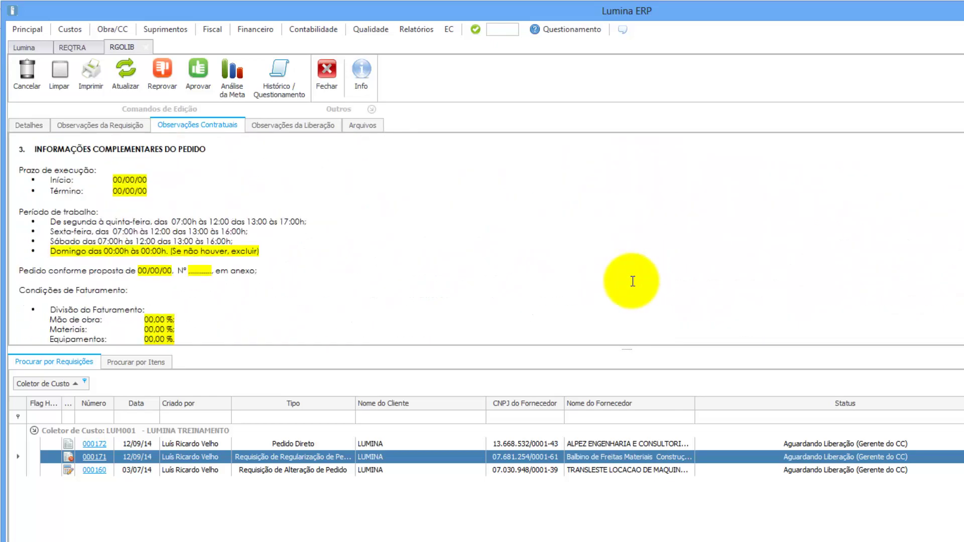
pyautogui.scroll(-1, 542, 258)
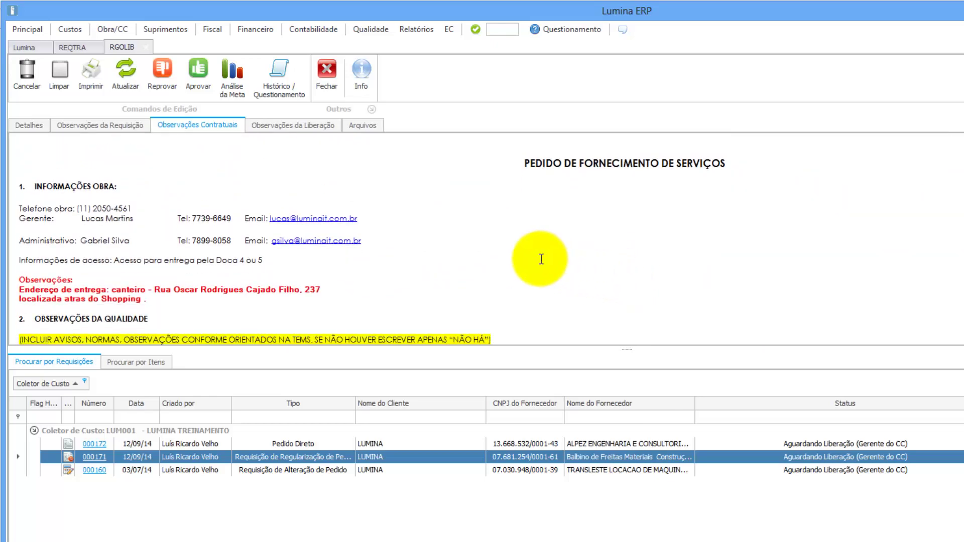
pyautogui.scroll(-1, 503, 253)
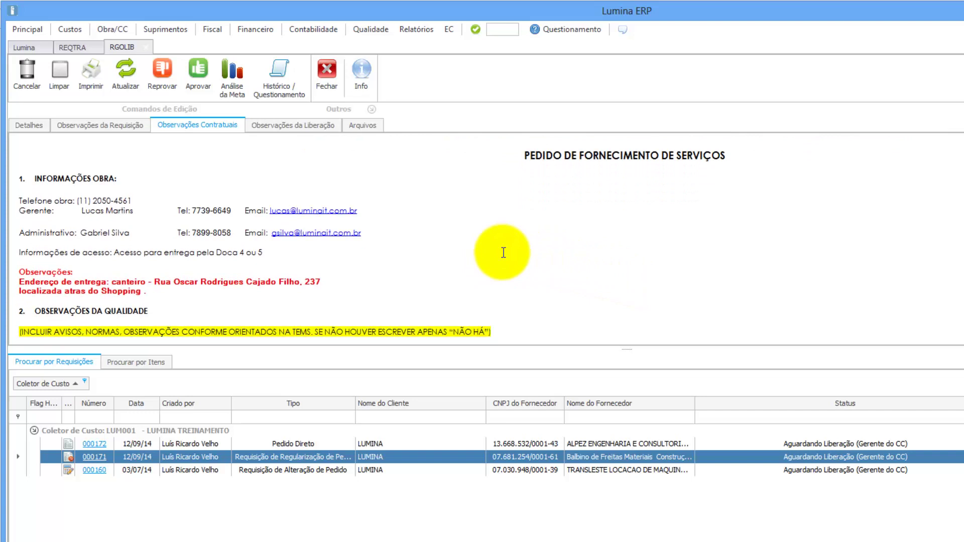
pyautogui.scroll(-3, 503, 252)
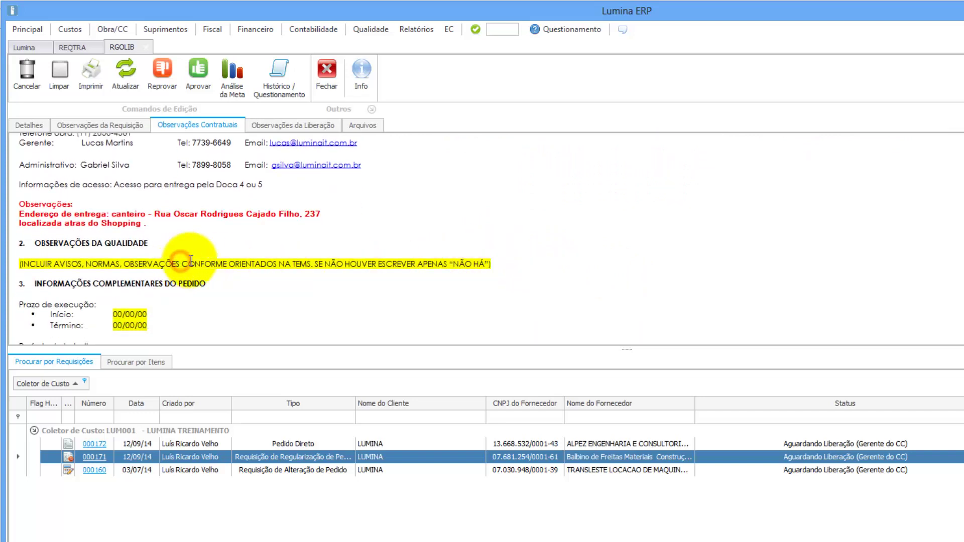
pyautogui.moveTo(181, 262); pyautogui.dragTo(245, 263)
pyautogui.moveTo(319, 266); pyautogui.dragTo(361, 268)
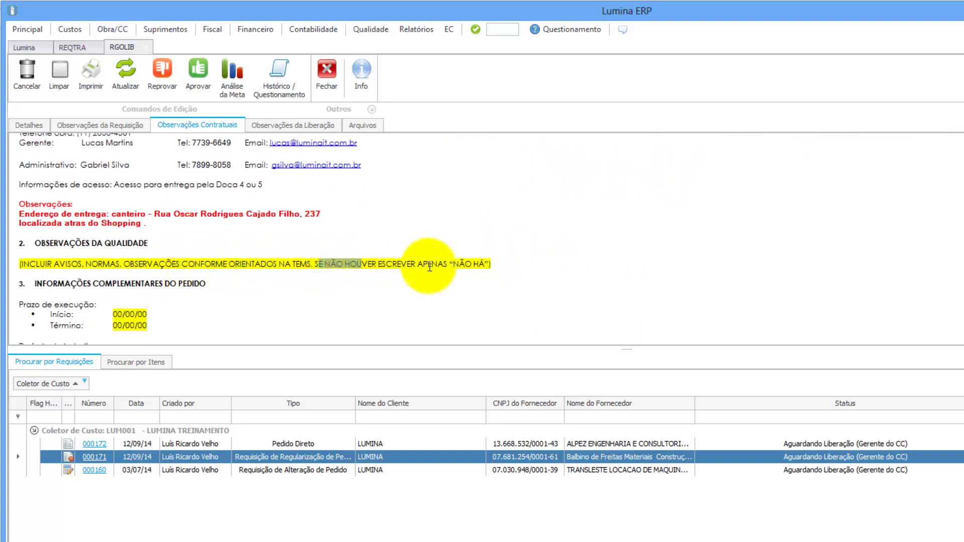
pyautogui.scroll(-1, 430, 267)
pyautogui.click(121, 281)
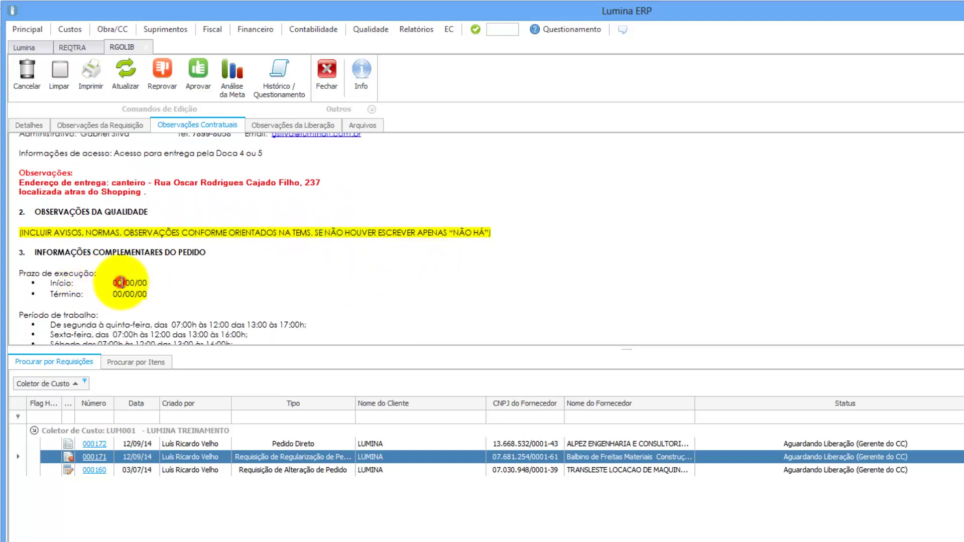
# - Open the contractual observations in the text editor and examine the highlighted fields for quality notes, execution dates and billing division
pyautogui.doubleClick(298, 279)
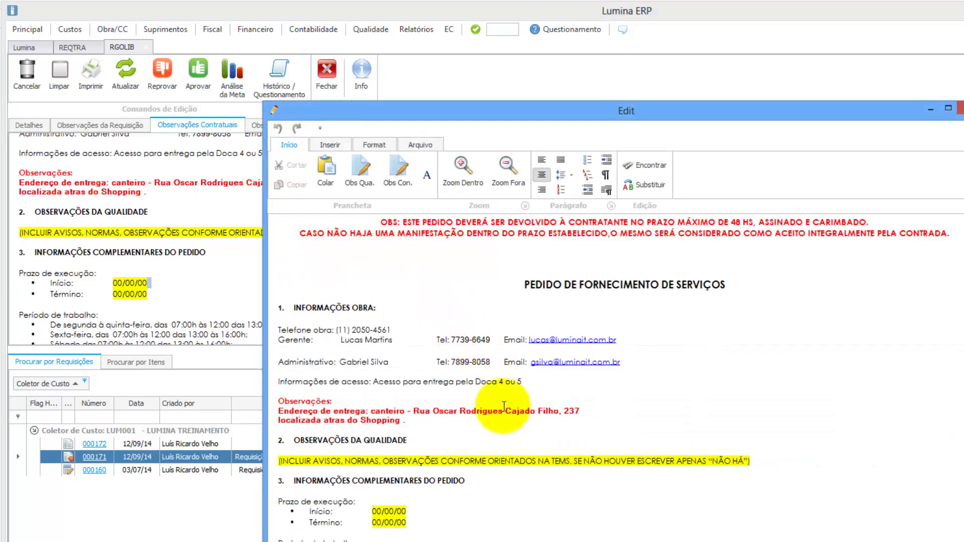
pyautogui.click(486, 461)
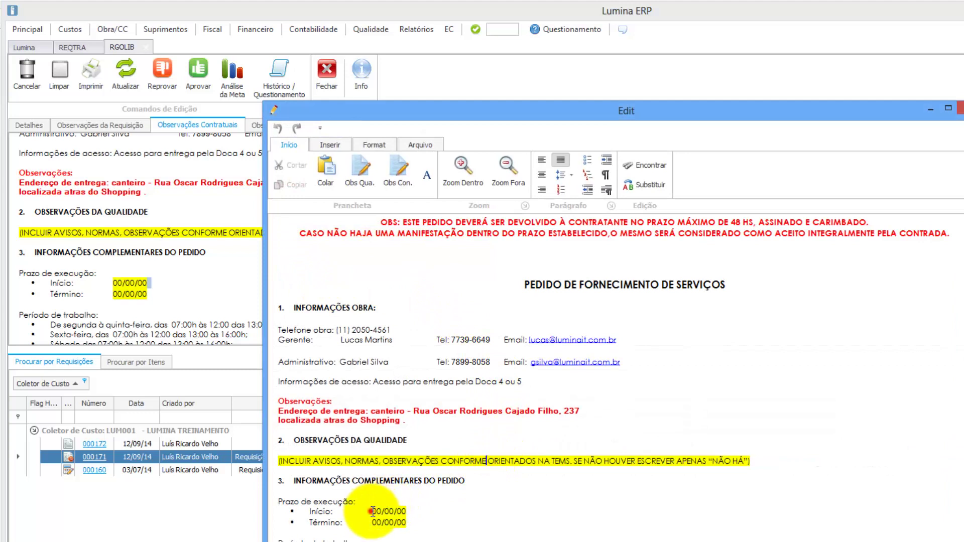
pyautogui.moveTo(373, 511); pyautogui.dragTo(416, 522)
pyautogui.scroll(-1, 473, 507)
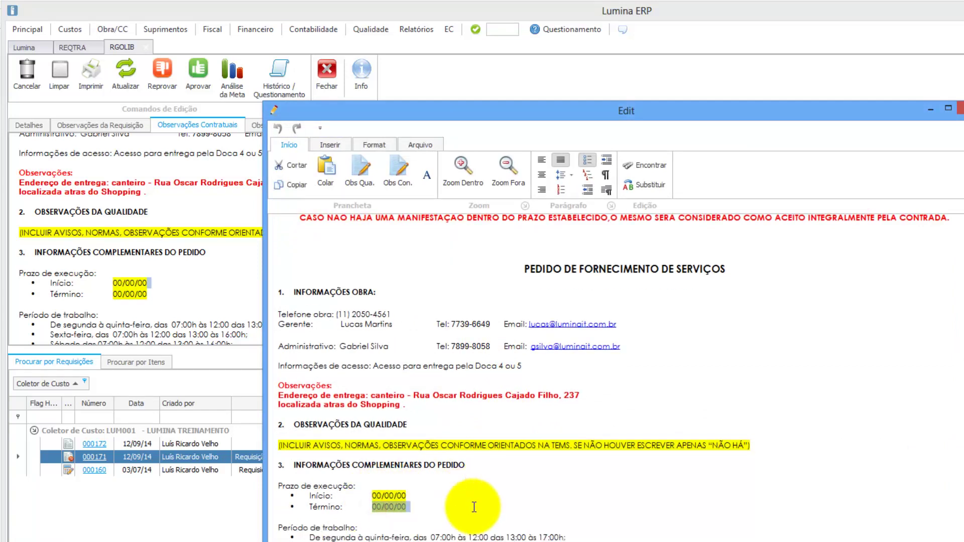
pyautogui.scroll(-5, 474, 506)
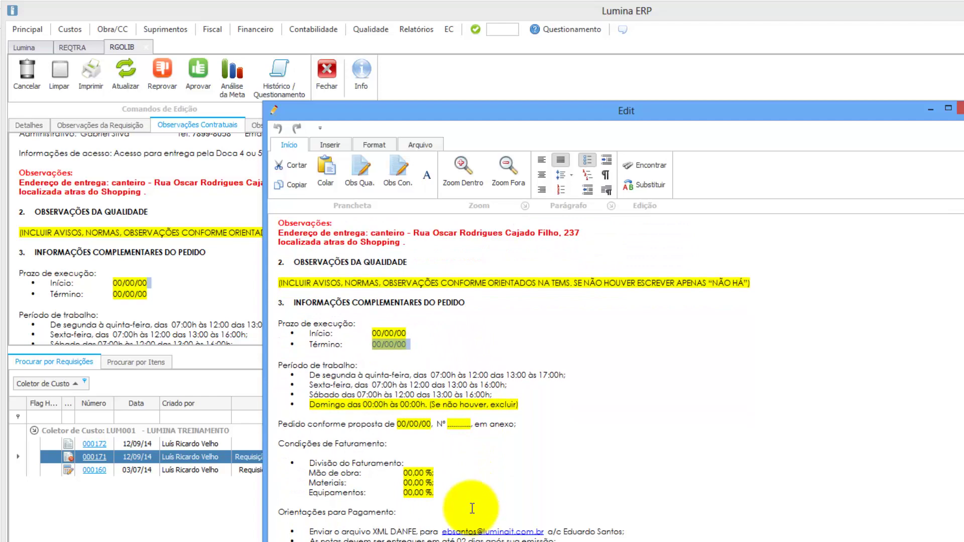
pyautogui.scroll(5, 474, 504)
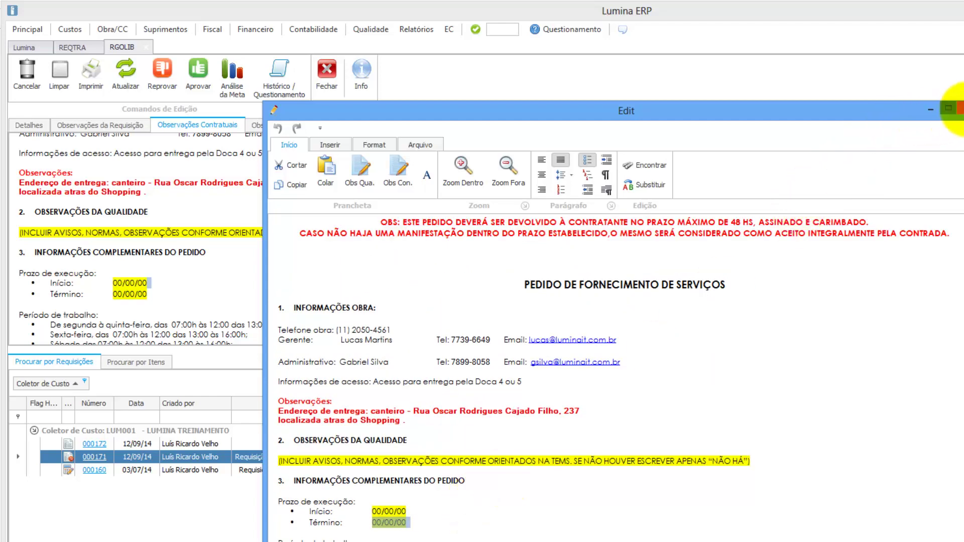
# - Close the contractual observations editor, recheck both observation sections, and approve the Regularização requisition at the site manager stage without a comment
pyautogui.click(957, 108)
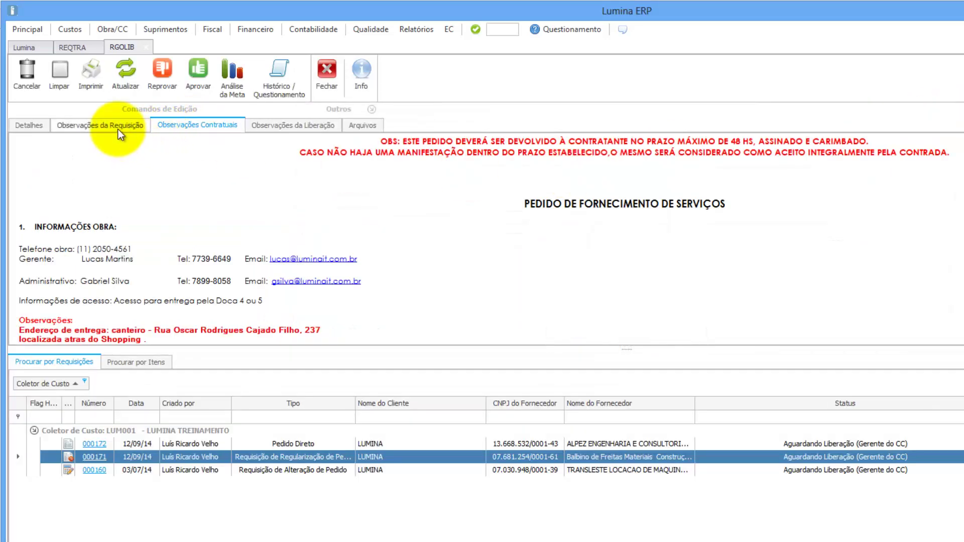
pyautogui.click(118, 126)
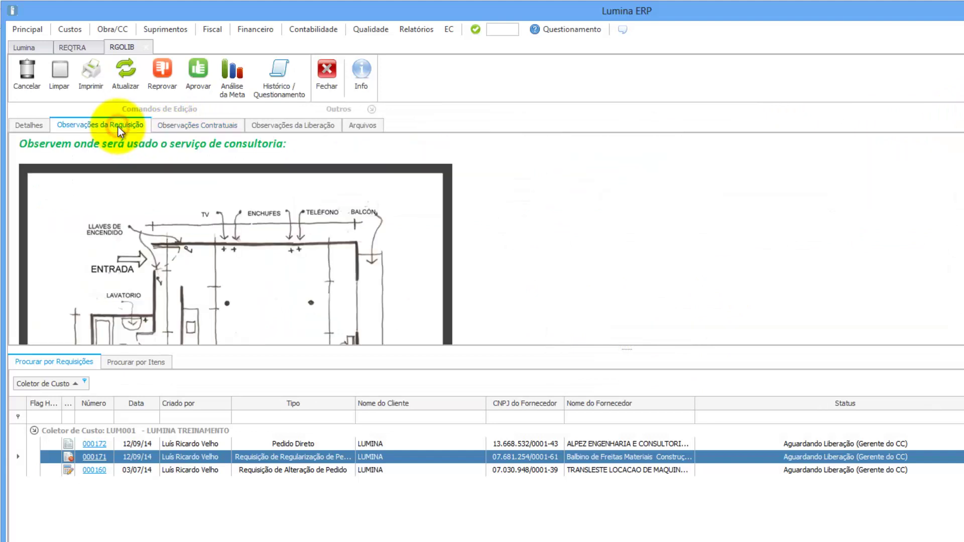
pyautogui.click(183, 128)
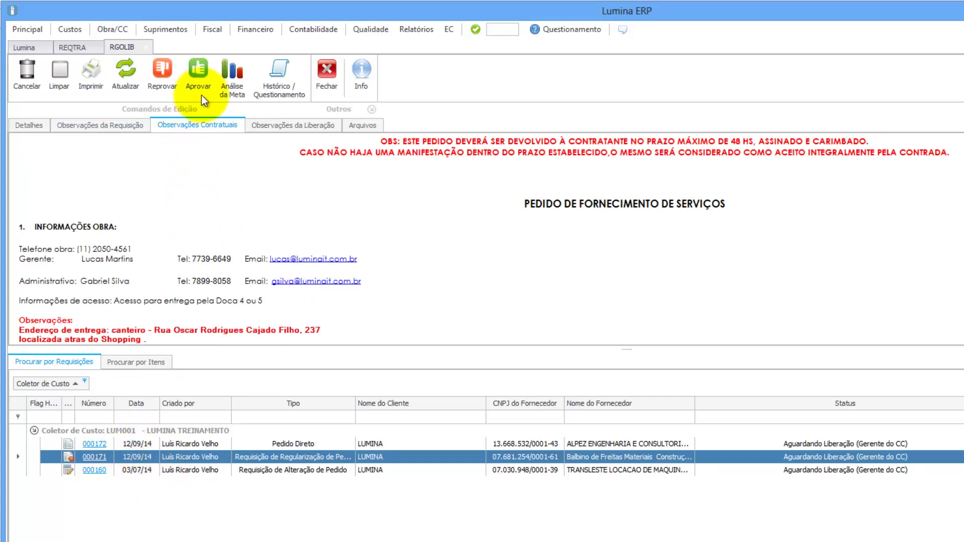
pyautogui.click(202, 77)
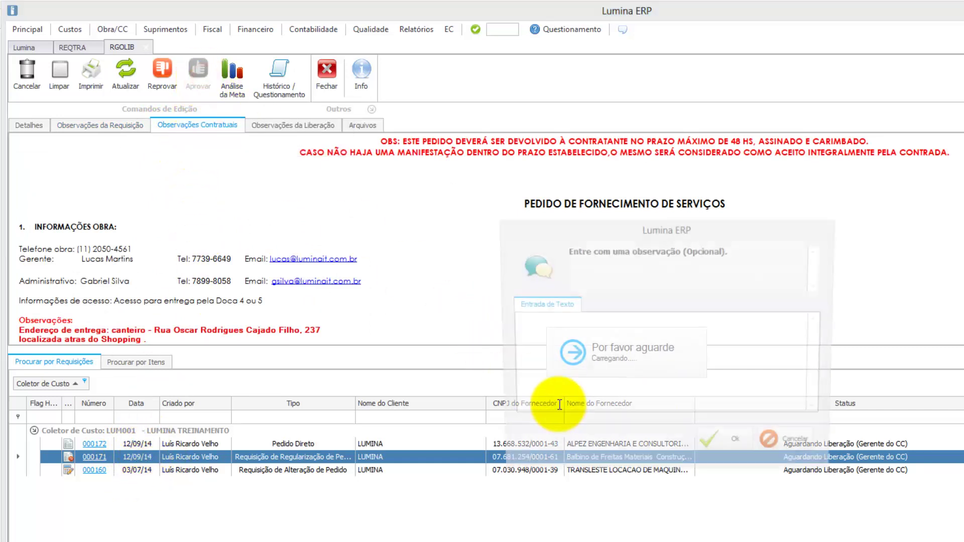
pyautogui.click(725, 445)
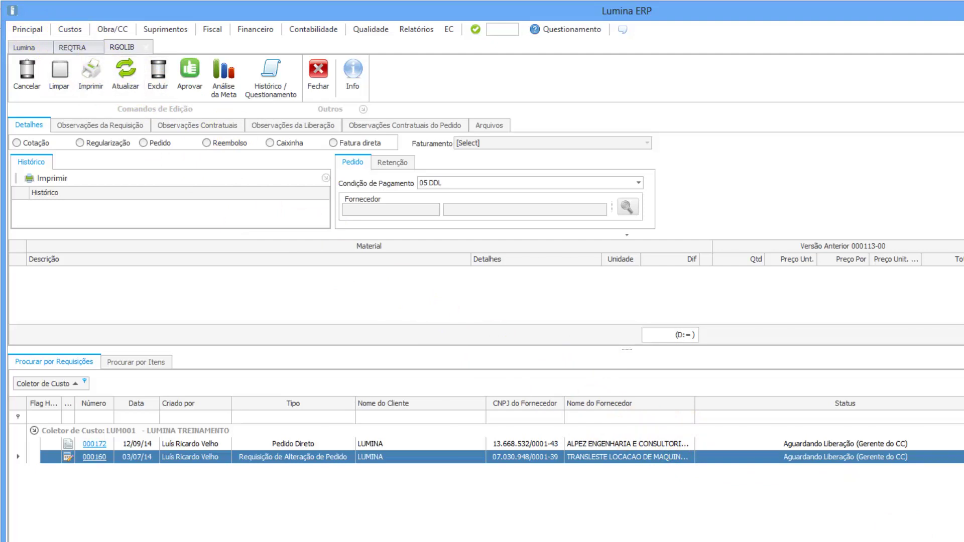
# - In the cost manager's requisition release, check the observations of the LUMINA TREINAMENTO Regularização requisition and approve it without a comment
pyautogui.click(23, 48)
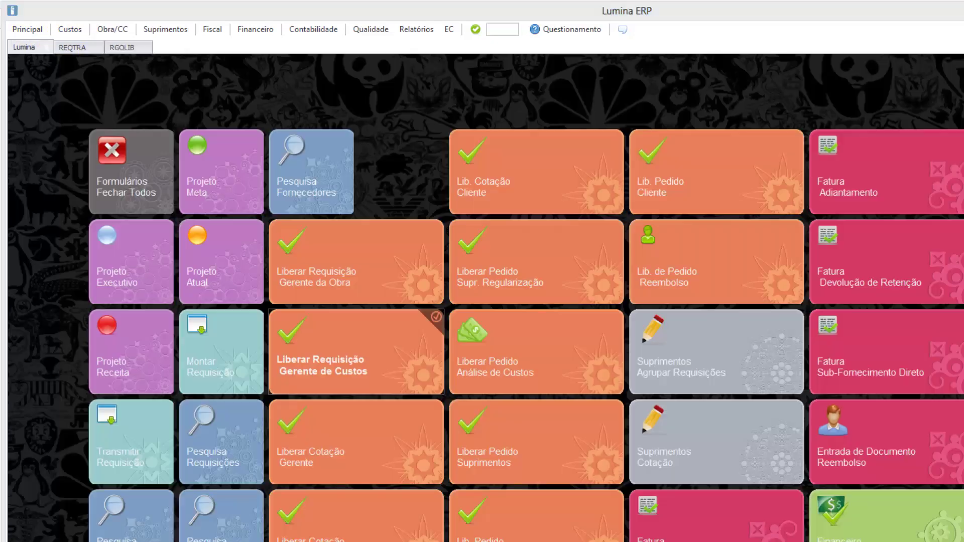
pyautogui.click(353, 363)
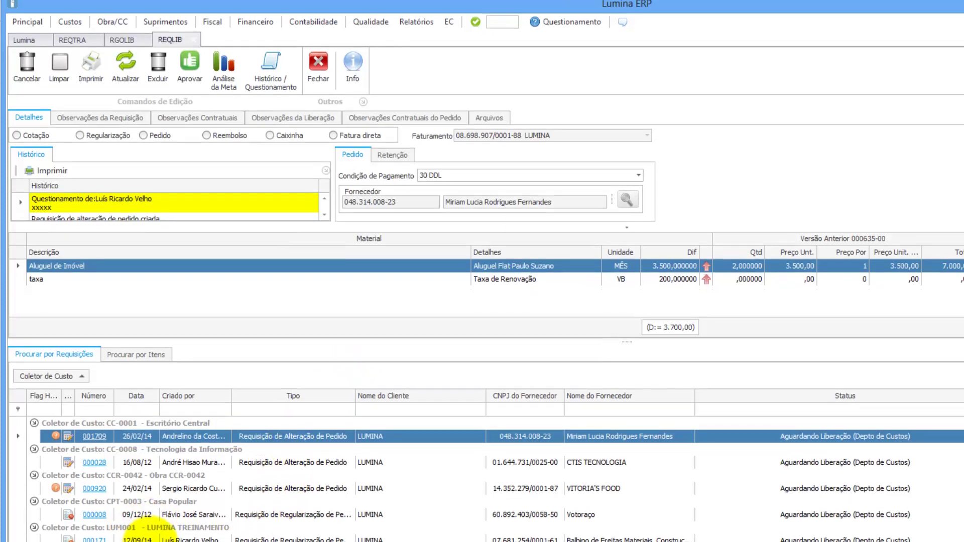
pyautogui.click(154, 537)
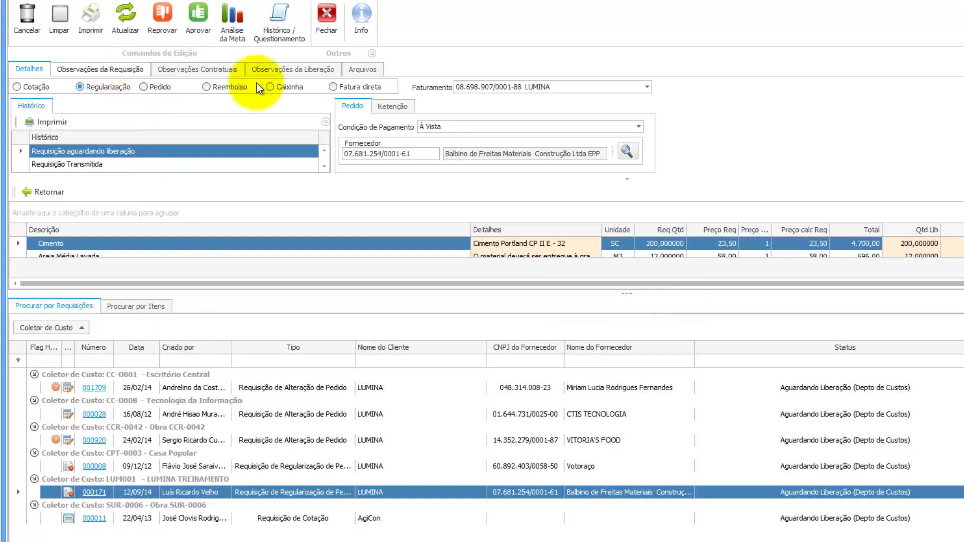
pyautogui.click(126, 70)
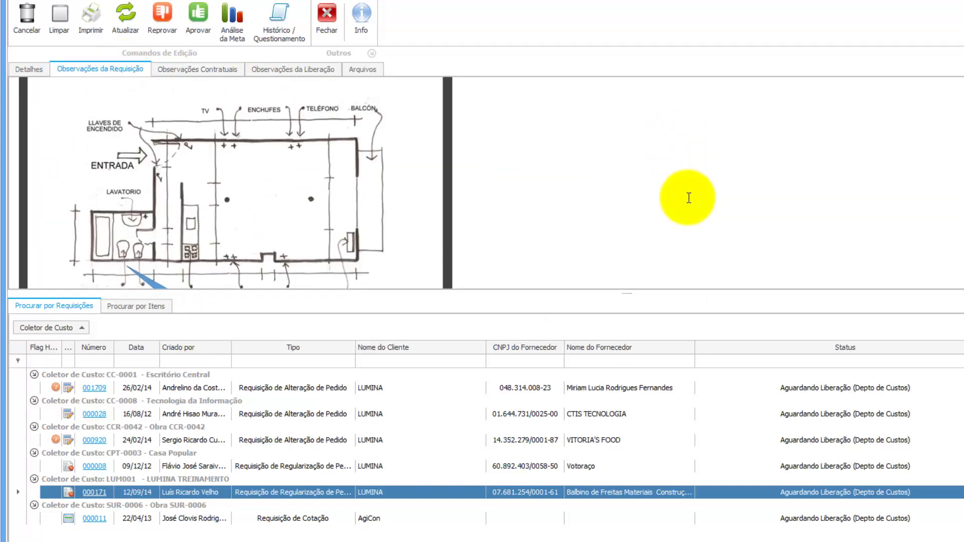
pyautogui.click(190, 73)
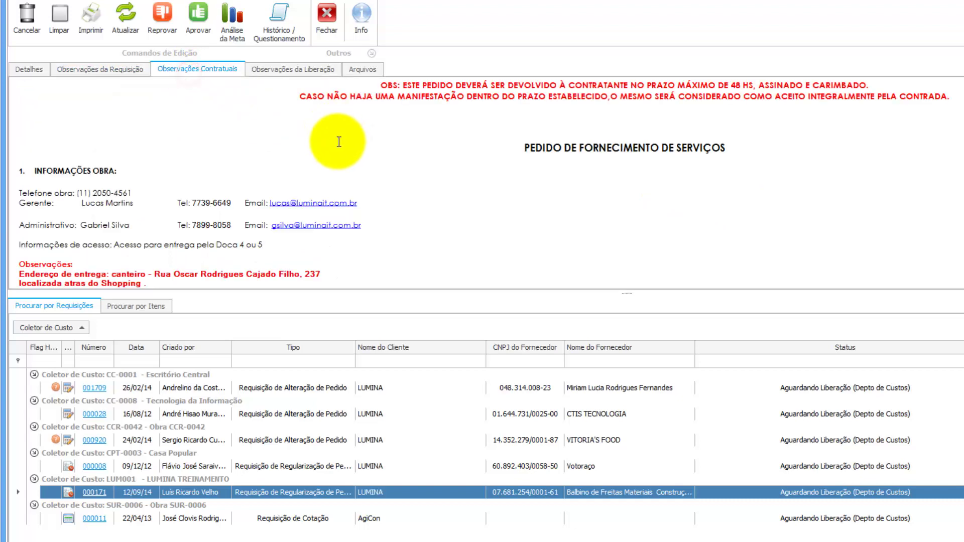
pyautogui.scroll(-1, 367, 176)
pyautogui.scroll(1, 367, 177)
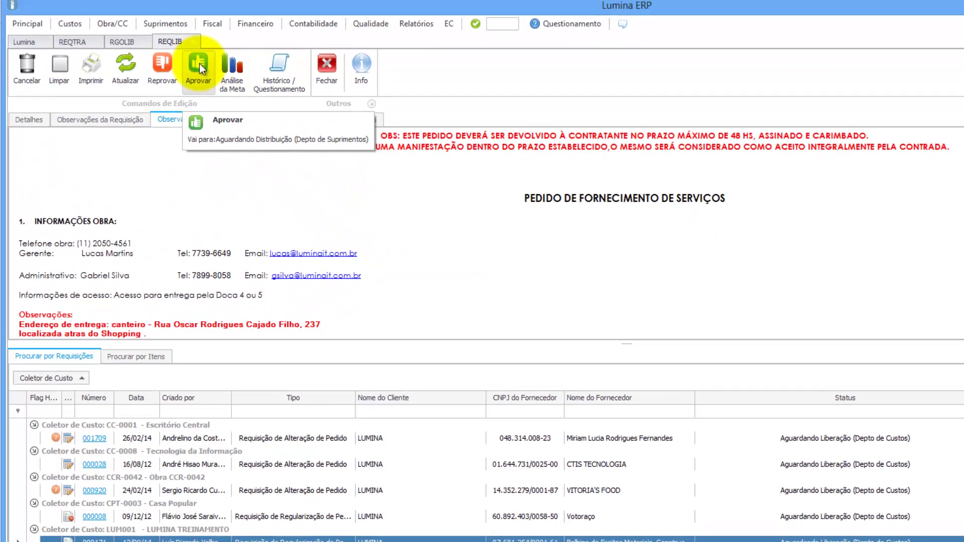
pyautogui.click(199, 65)
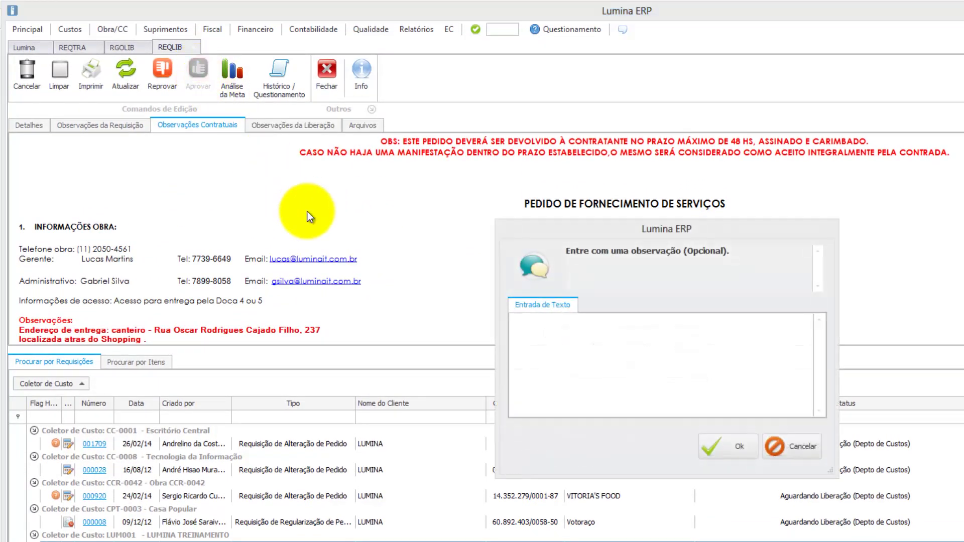
pyautogui.click(724, 446)
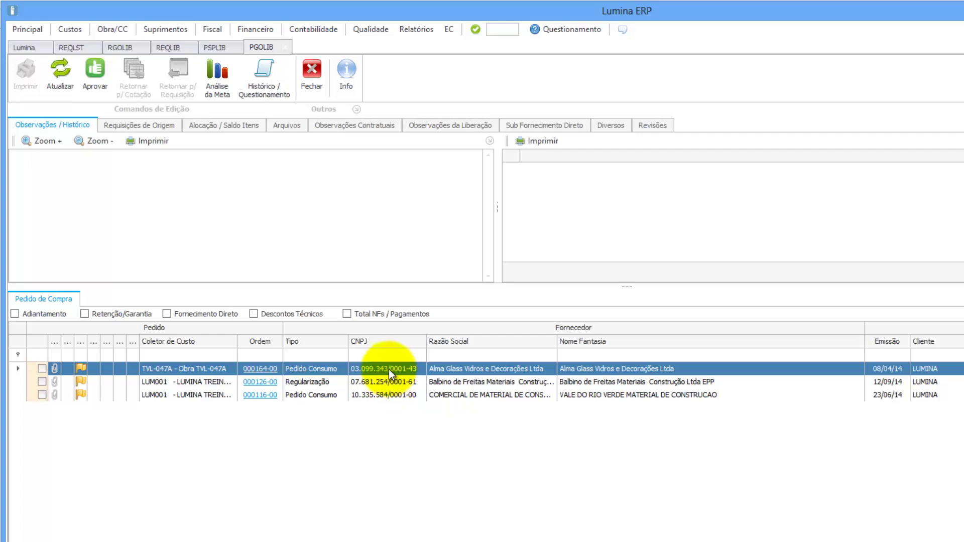
# - Review the observations and history of the LUM001 Regularização purchase order, including the printable observations report, and close the report
pyautogui.click(463, 383)
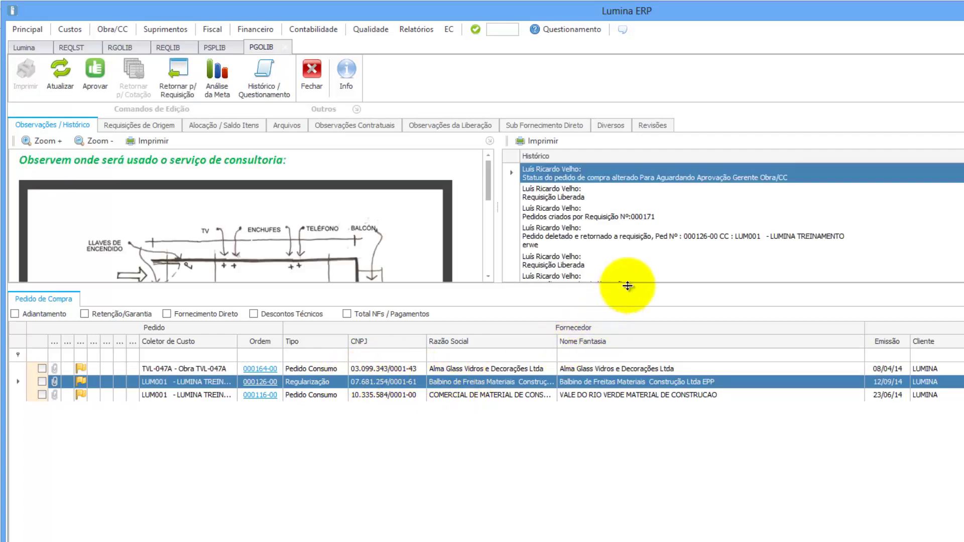
pyautogui.moveTo(627, 285); pyautogui.dragTo(608, 427)
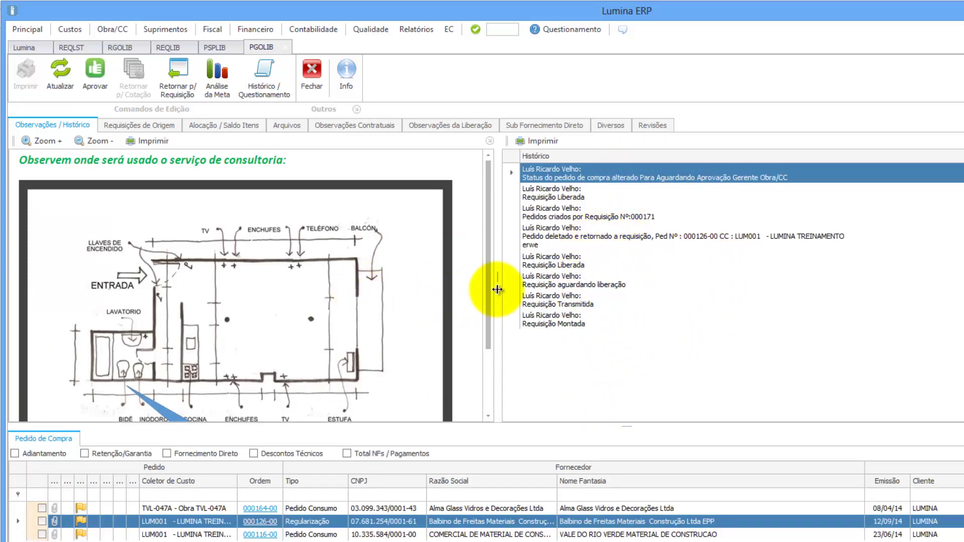
pyautogui.moveTo(489, 290)
pyautogui.mouseDown()
pyautogui.moveTo(489, 326)
pyautogui.moveTo(496, 285)
pyautogui.moveTo(495, 296)
pyautogui.mouseUp()
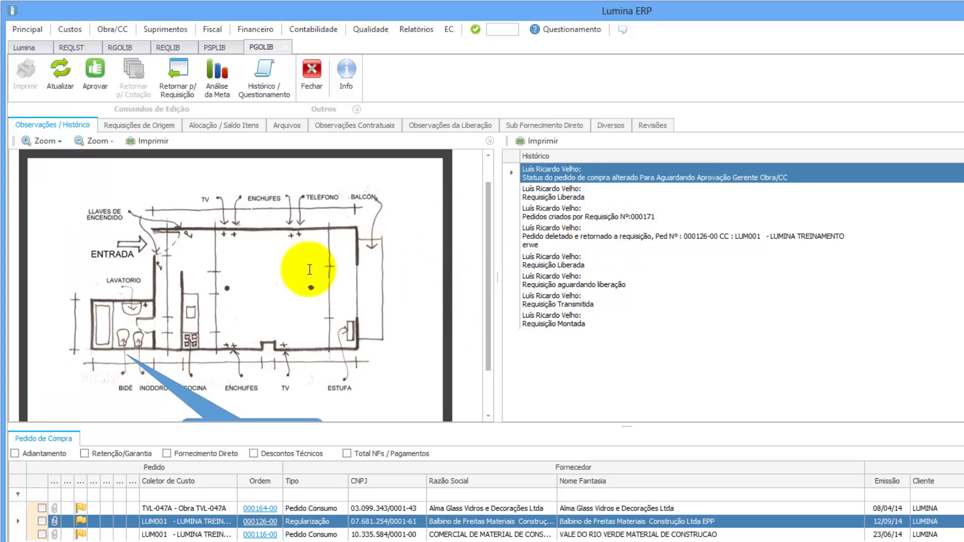
pyautogui.click(158, 144)
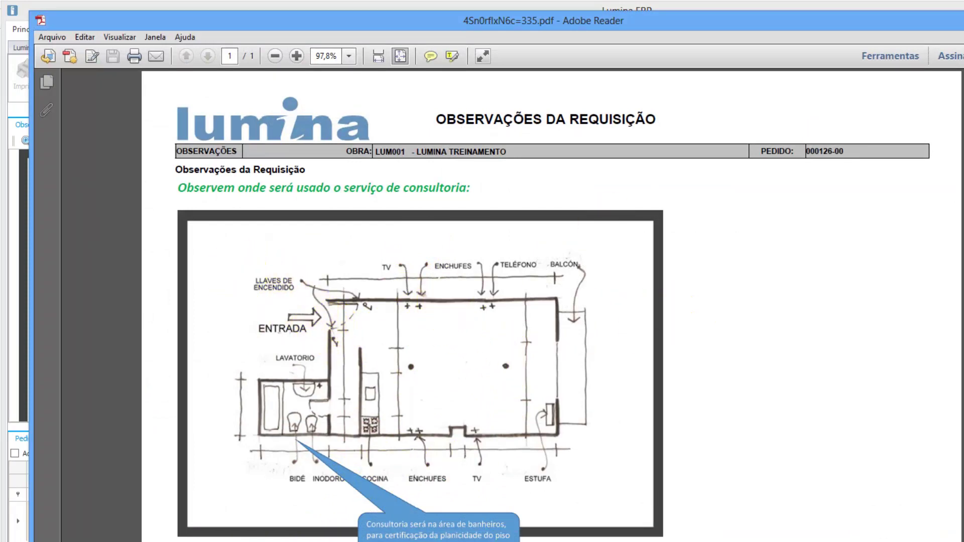
pyautogui.hotkey('alt', 'F4')
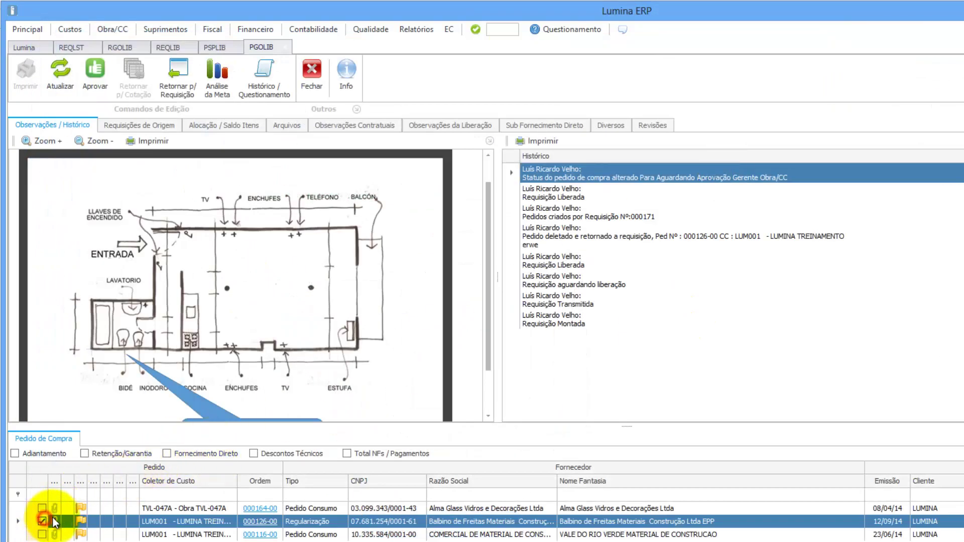
# - Approve the marked LUM001 Regularização purchase order, confirm the approval, and close the order release form
pyautogui.click(97, 72)
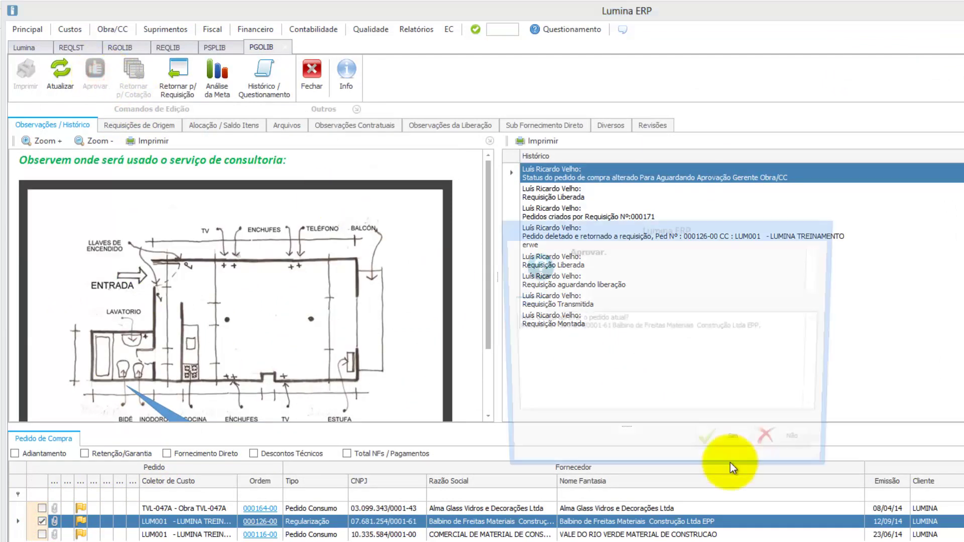
pyautogui.click(730, 442)
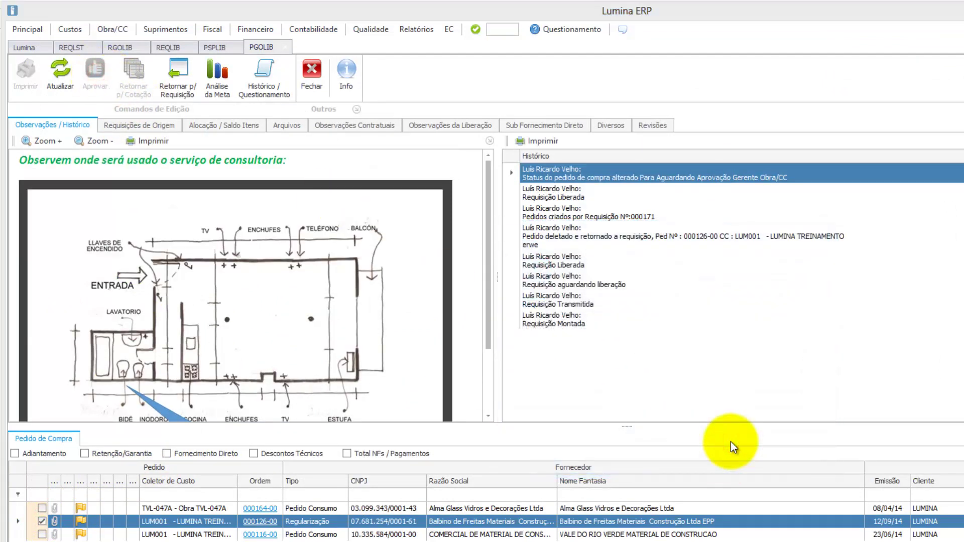
pyautogui.click(722, 444)
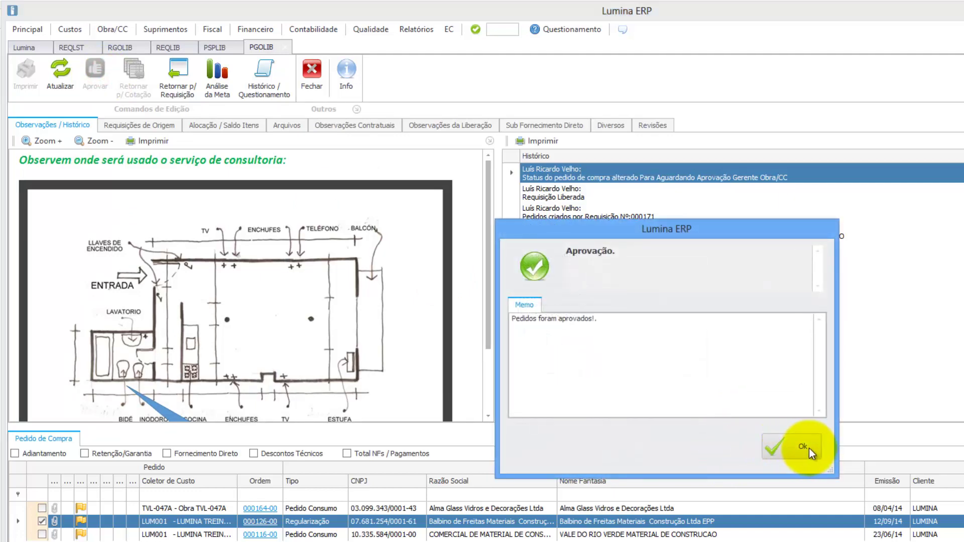
pyautogui.click(805, 446)
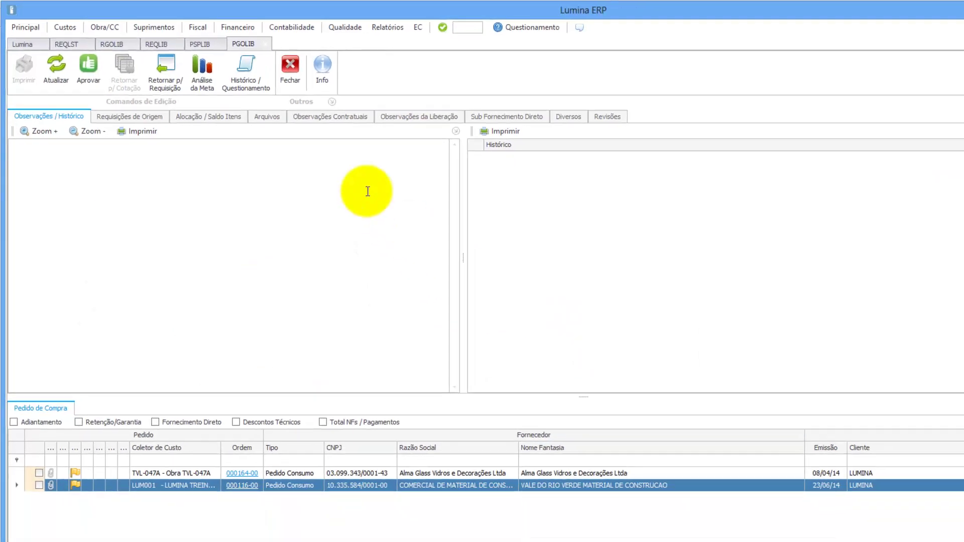
pyautogui.click(290, 66)
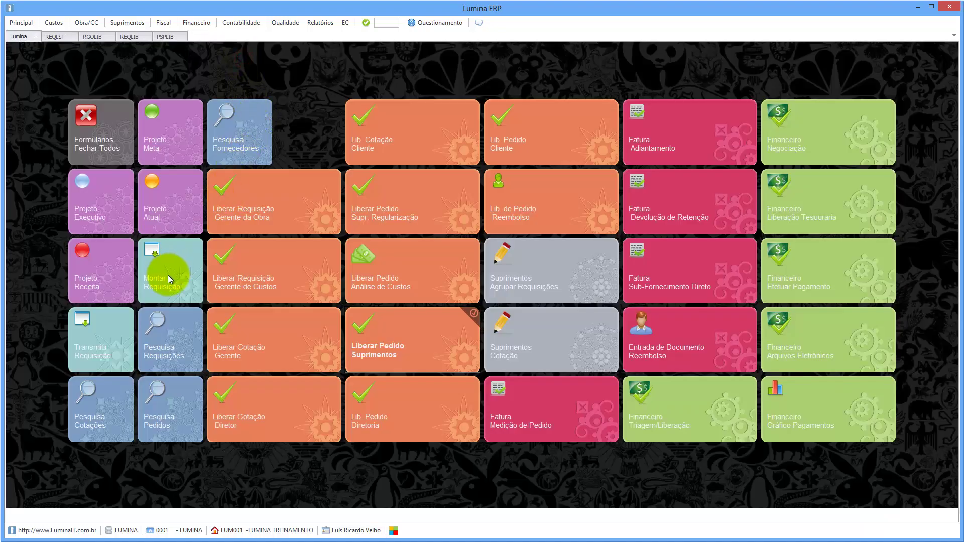
# - Search the purchase orders with Consulta Rápida and open the newly approved Regularização order's report using the Com Alocação option
pyautogui.click(165, 413)
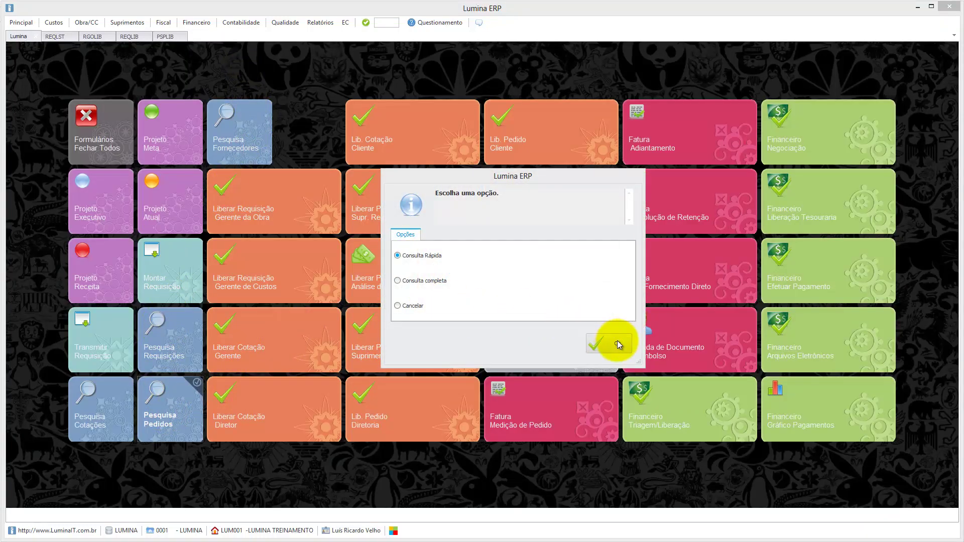
pyautogui.click(618, 344)
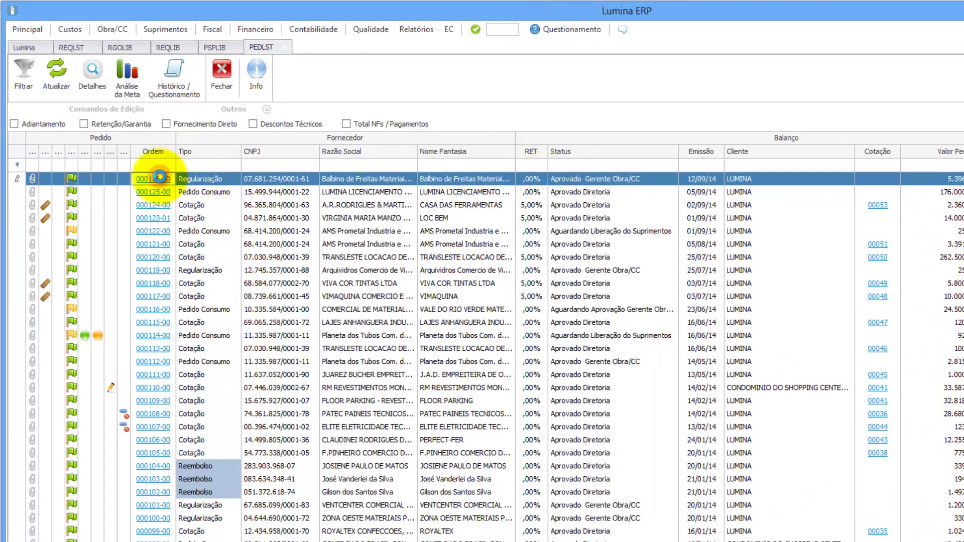
pyautogui.click(159, 176)
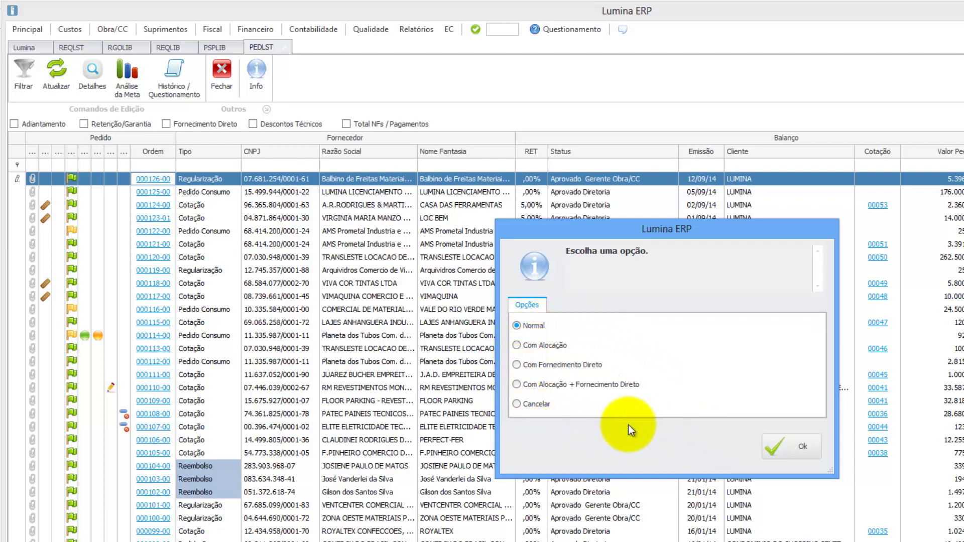
pyautogui.click(526, 346)
pyautogui.click(774, 445)
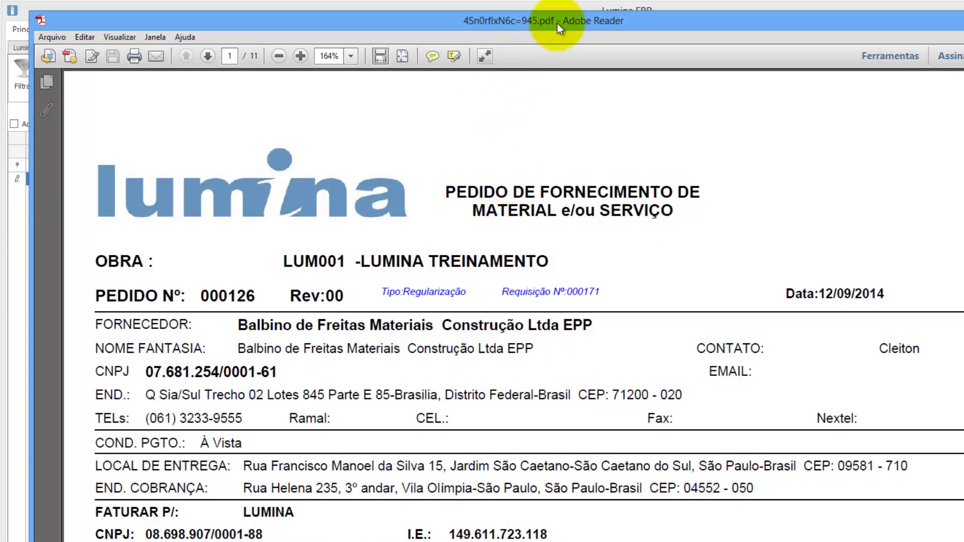
# - Review the order report's header, from the site, order type and requisition reference to the supplier, payment terms and billing company
pyautogui.moveTo(562, 23); pyautogui.dragTo(639, 23)
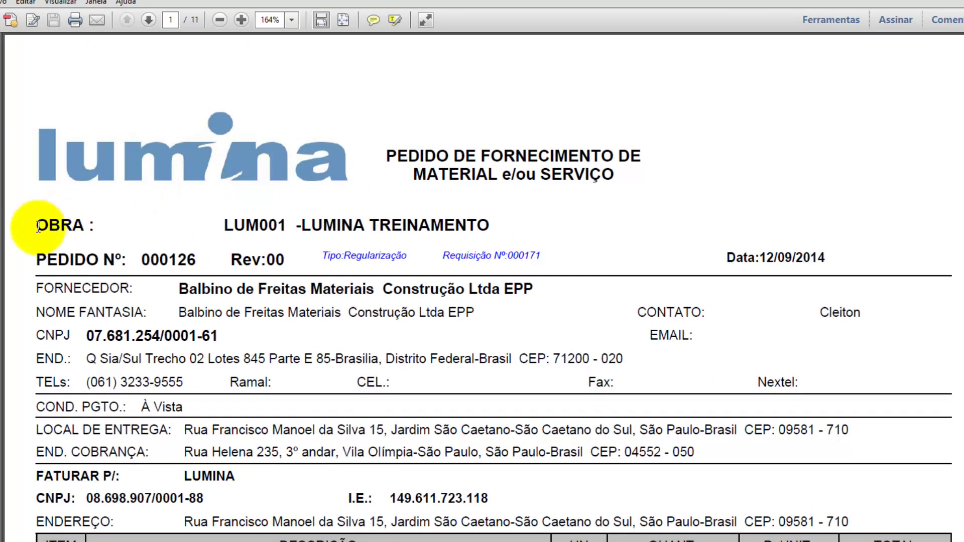
pyautogui.moveTo(47, 230); pyautogui.dragTo(148, 259)
pyautogui.moveTo(147, 259); pyautogui.dragTo(486, 266)
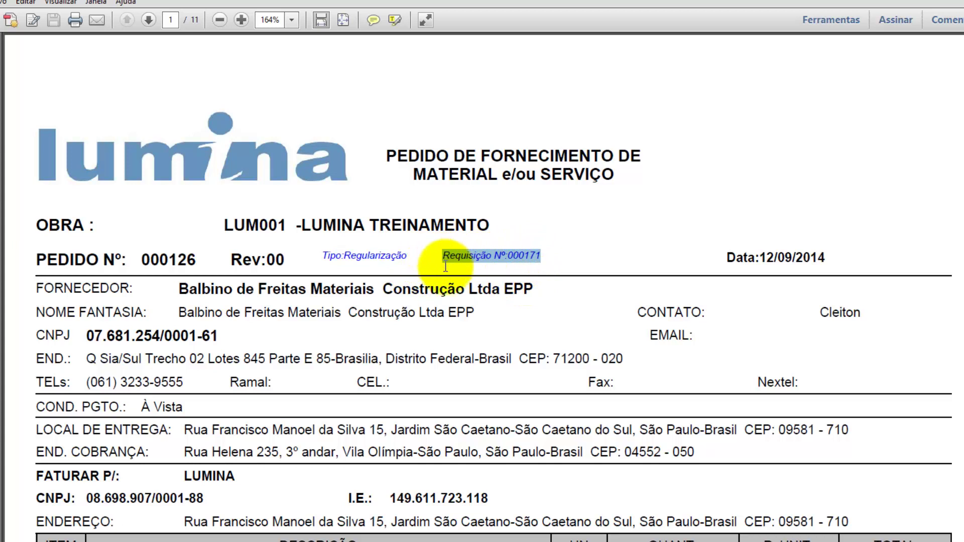
pyautogui.click(312, 295)
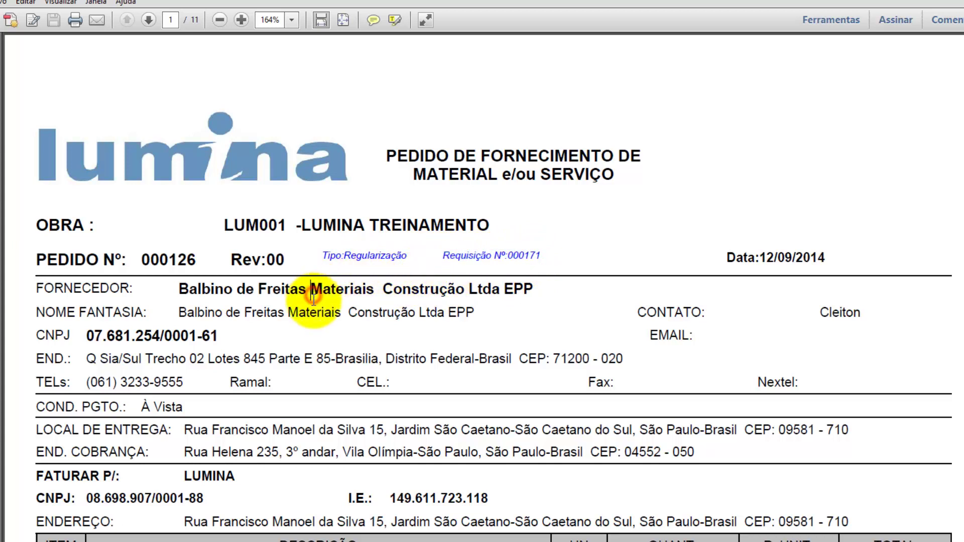
pyautogui.scroll(-1, 314, 301)
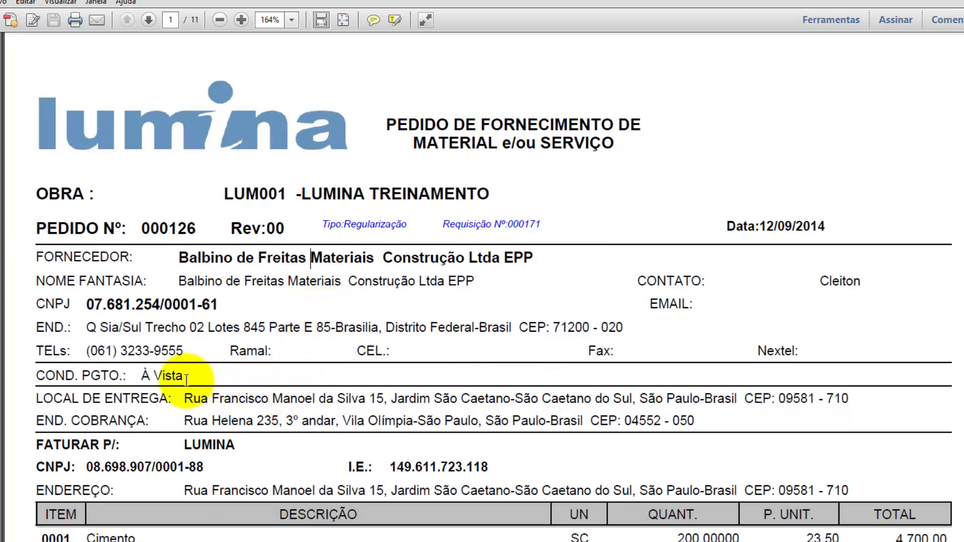
pyautogui.scroll(-1, 184, 379)
pyautogui.scroll(-1, 266, 397)
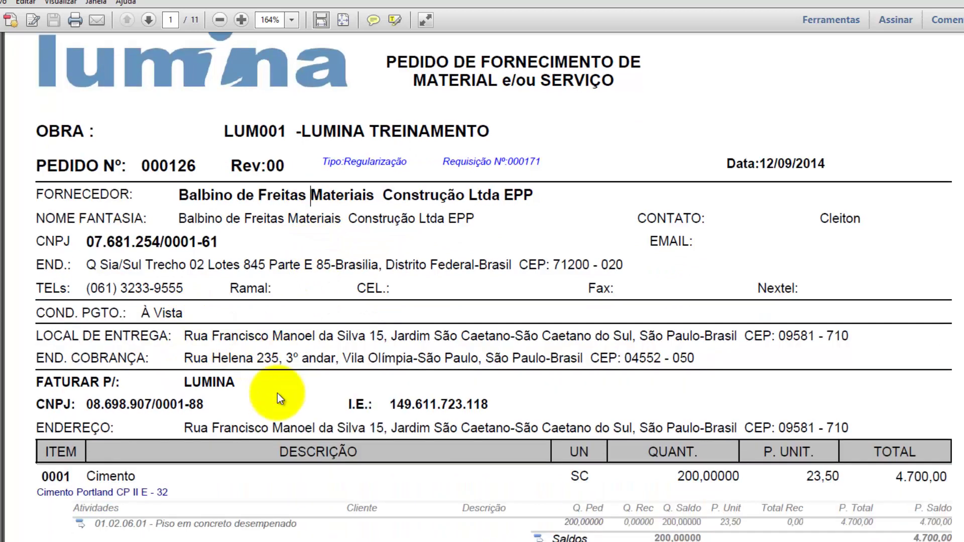
pyautogui.moveTo(203, 384); pyautogui.dragTo(249, 426)
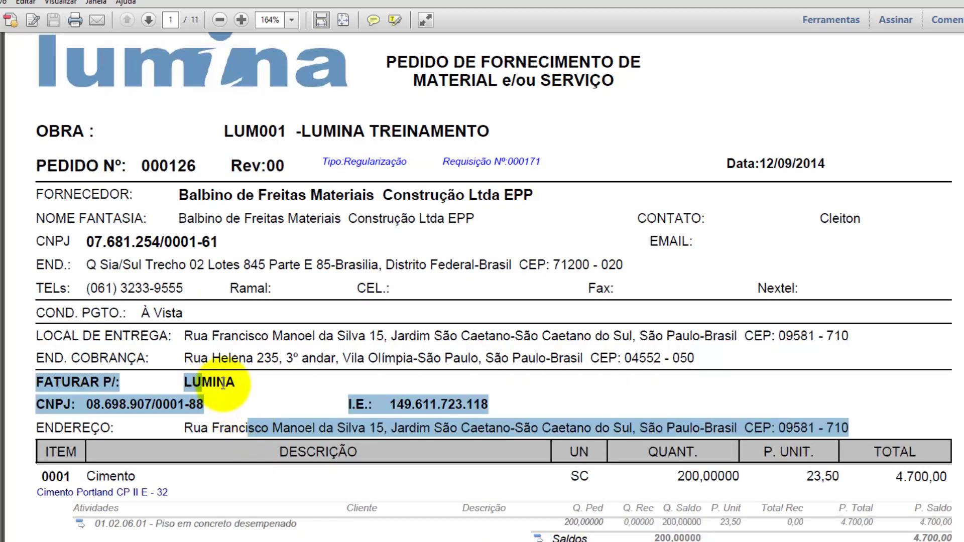
pyautogui.moveTo(223, 384); pyautogui.dragTo(253, 390)
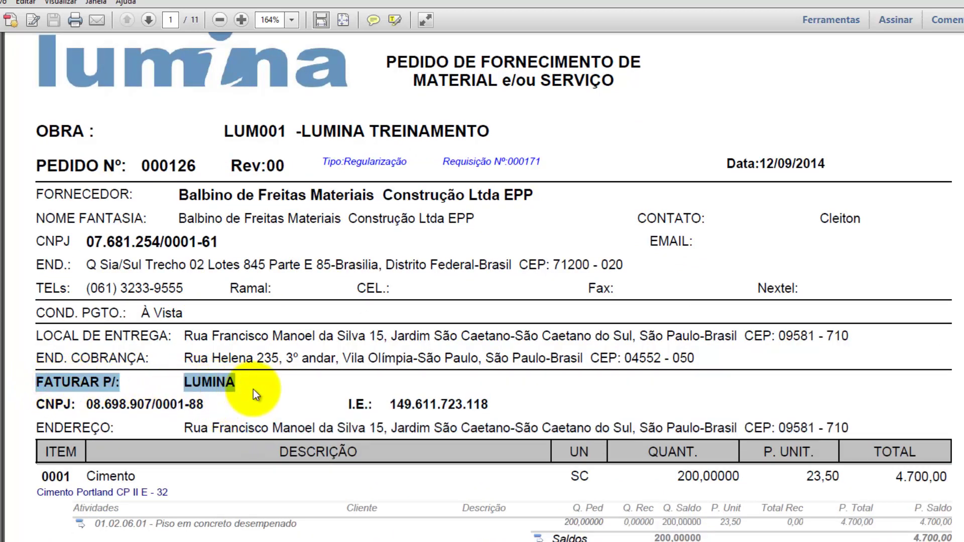
# - Examine the Cimento and Areia Média Lavada items in the order report, including their notes and allocated activities
pyautogui.scroll(-4, 259, 390)
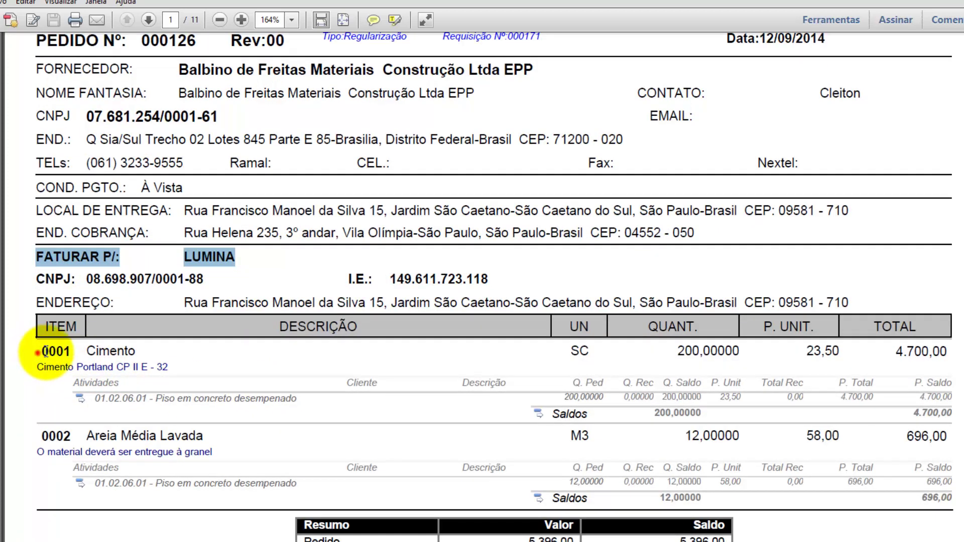
pyautogui.moveTo(44, 353); pyautogui.dragTo(125, 357)
pyautogui.moveTo(40, 435); pyautogui.dragTo(207, 441)
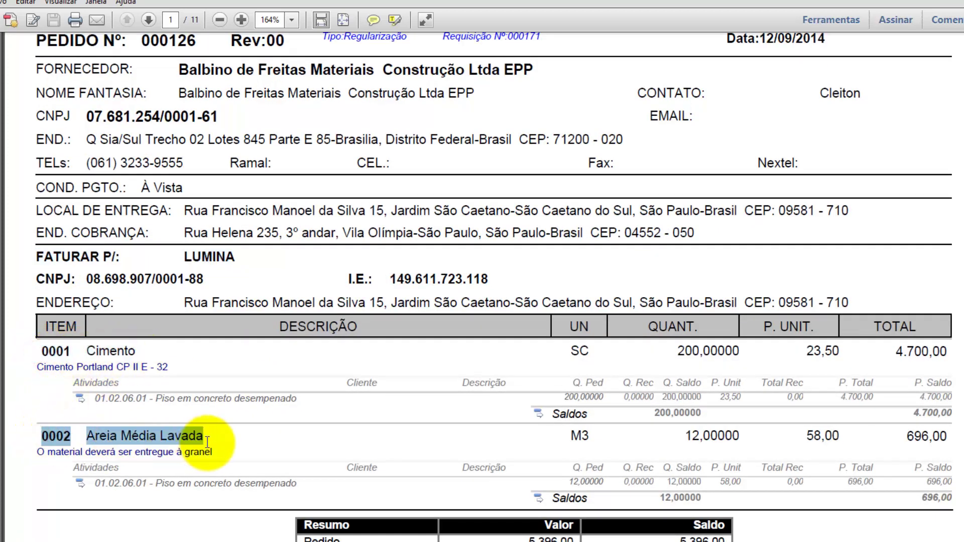
pyautogui.scroll(-1, 207, 442)
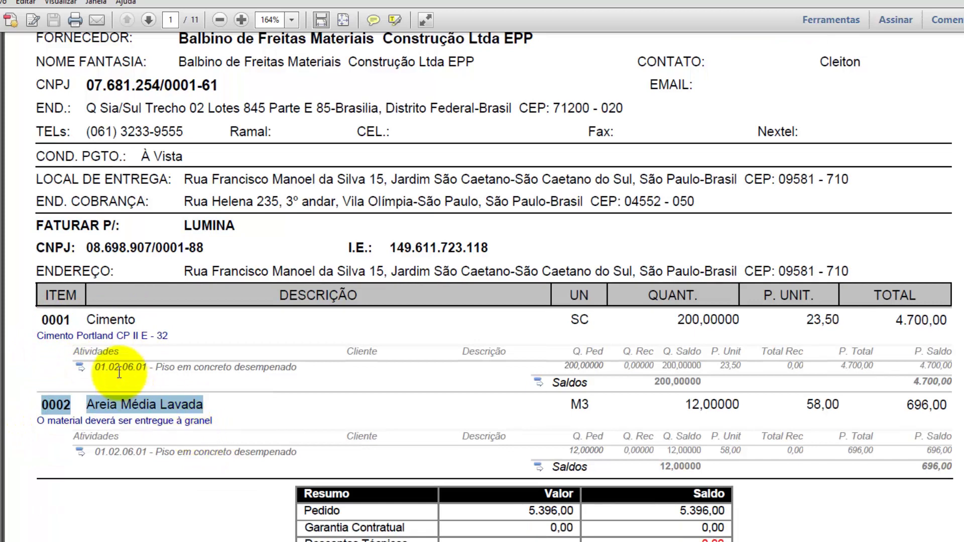
pyautogui.click(113, 336)
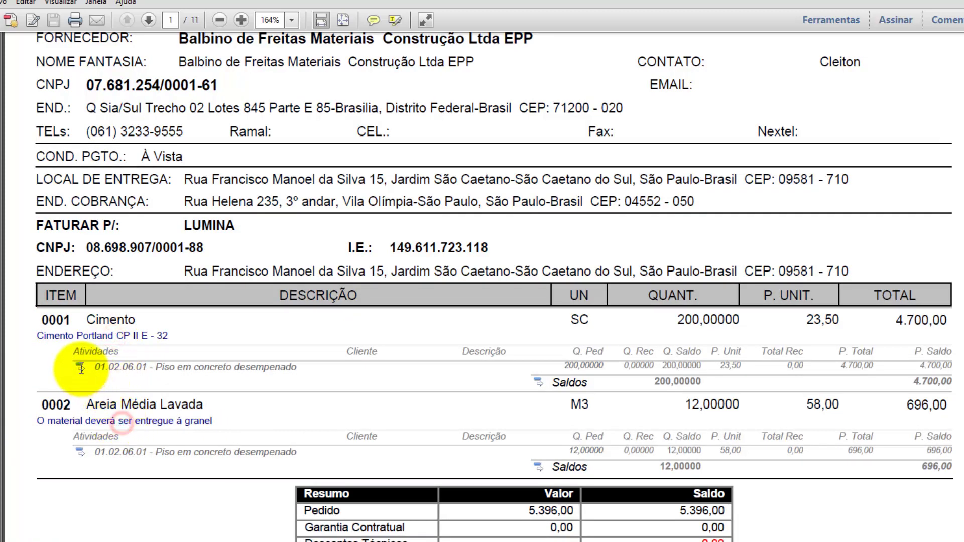
pyautogui.moveTo(74, 350); pyautogui.dragTo(296, 368)
pyautogui.moveTo(95, 452); pyautogui.dragTo(232, 451)
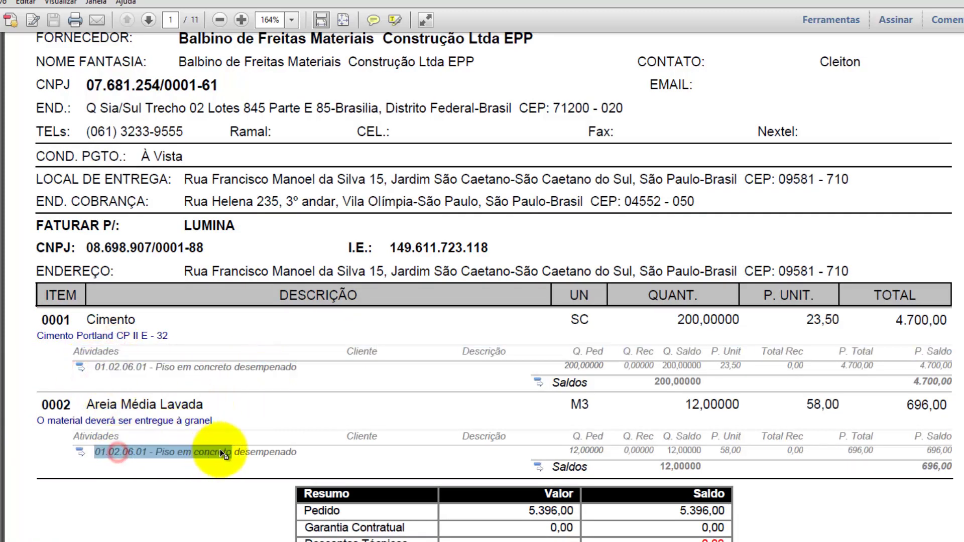
# - Review the report's value summary, return notice, site information and remaining pages, and close the report
pyautogui.scroll(-2, 246, 448)
pyautogui.scroll(-8, 246, 447)
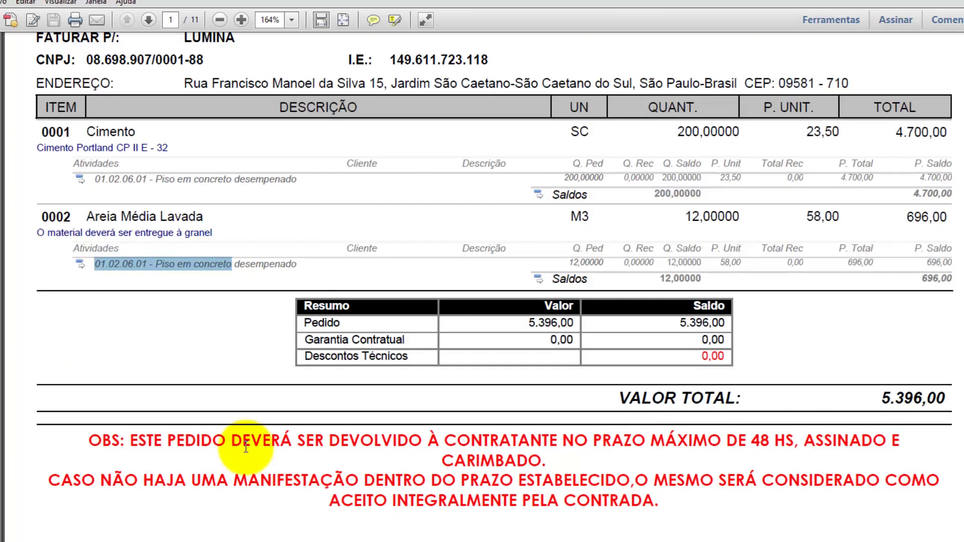
pyautogui.scroll(-8, 246, 448)
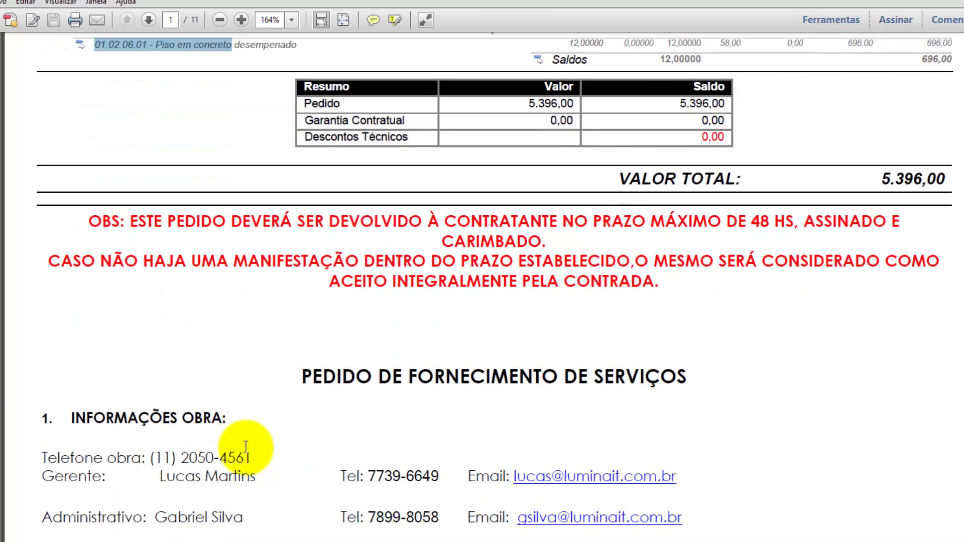
pyautogui.scroll(-3, 246, 448)
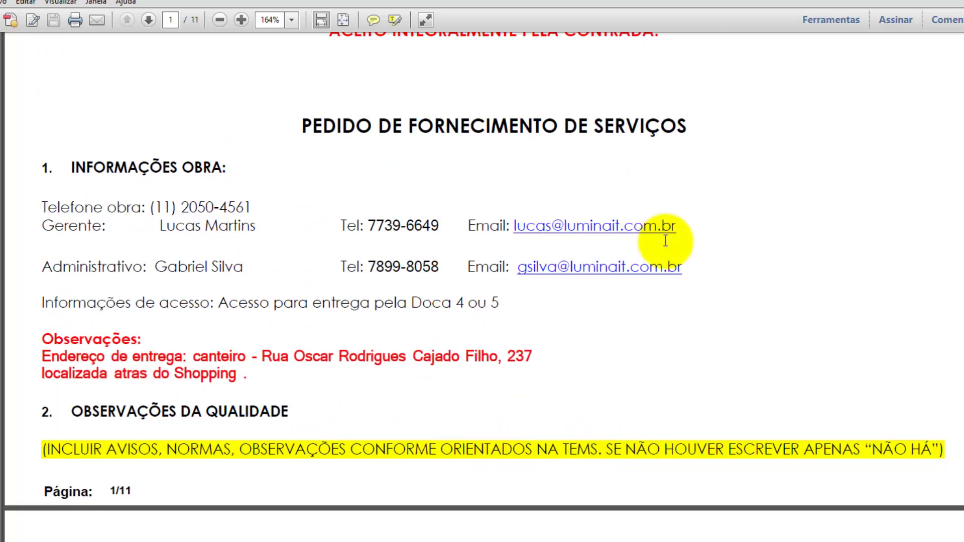
pyautogui.moveTo(963, 88); pyautogui.dragTo(963, 430)
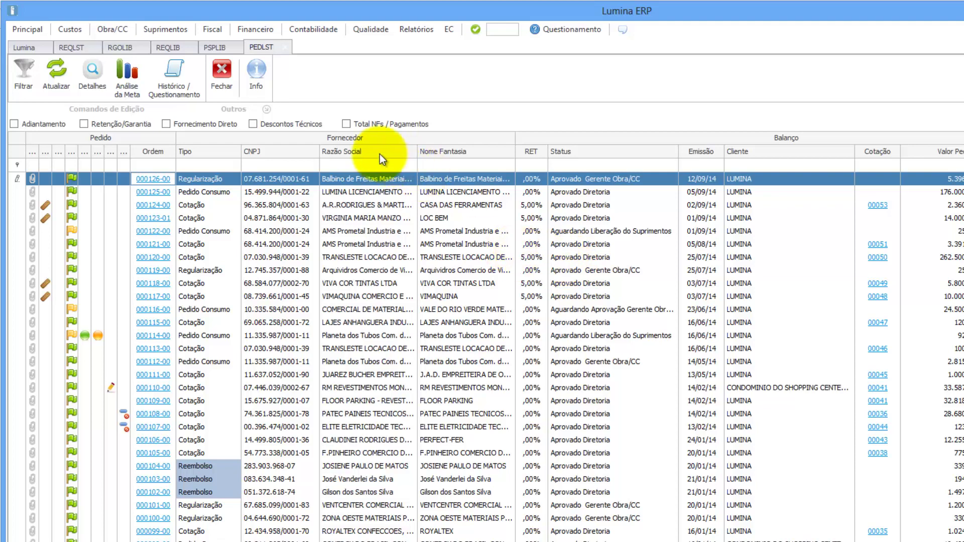
# - Open Projeto Executivo, expand CUSTO DIRETO down to PISOS E REVESTIMENTOS, and select the Revestimentos activity
pyautogui.click(33, 46)
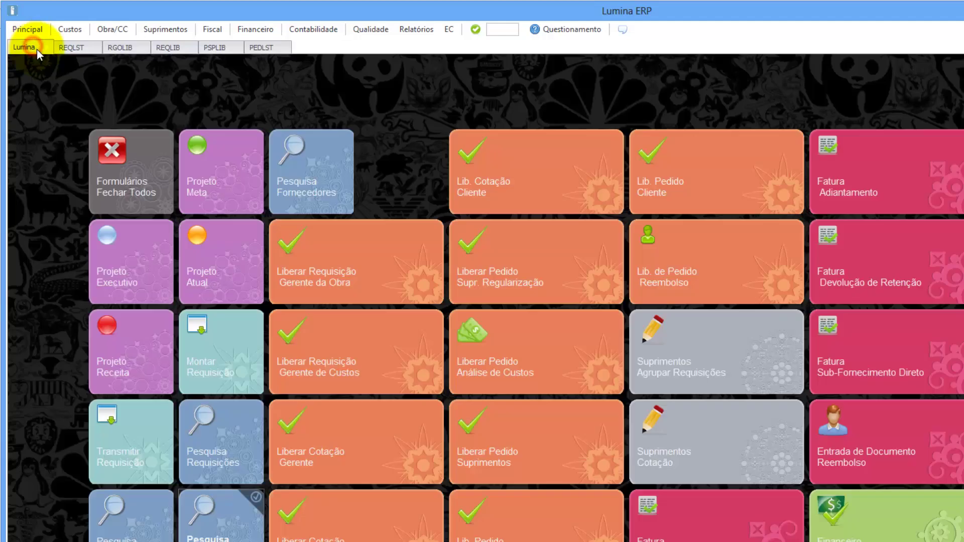
pyautogui.click(141, 272)
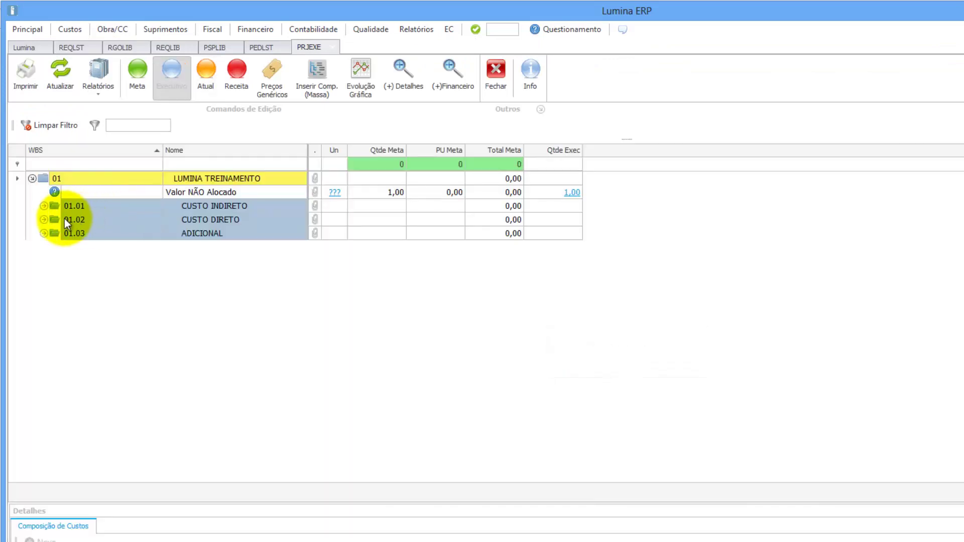
pyautogui.click(44, 220)
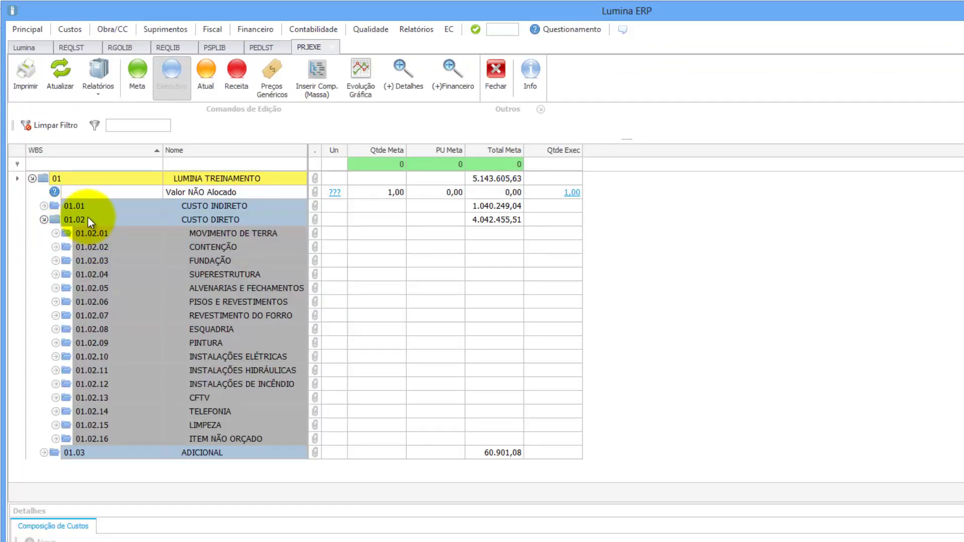
pyautogui.click(55, 302)
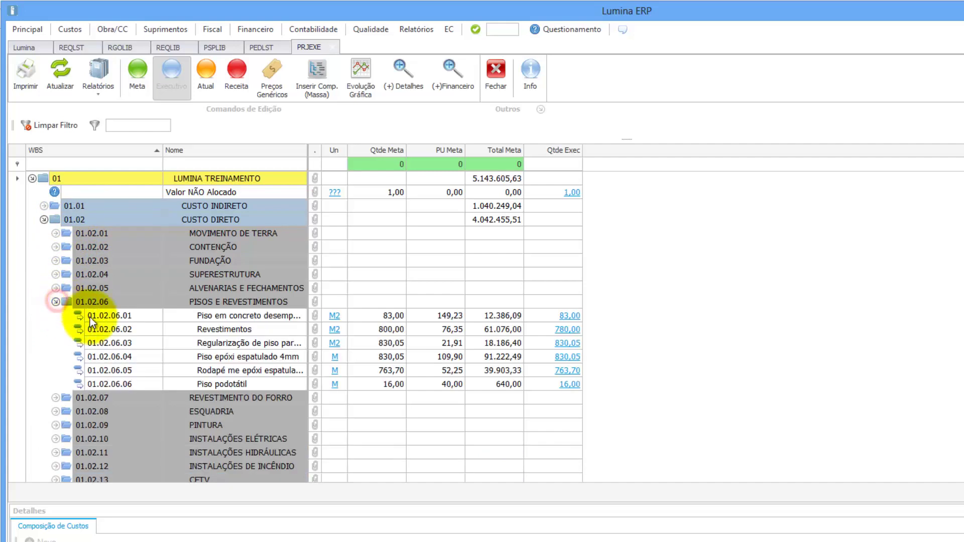
pyautogui.click(226, 330)
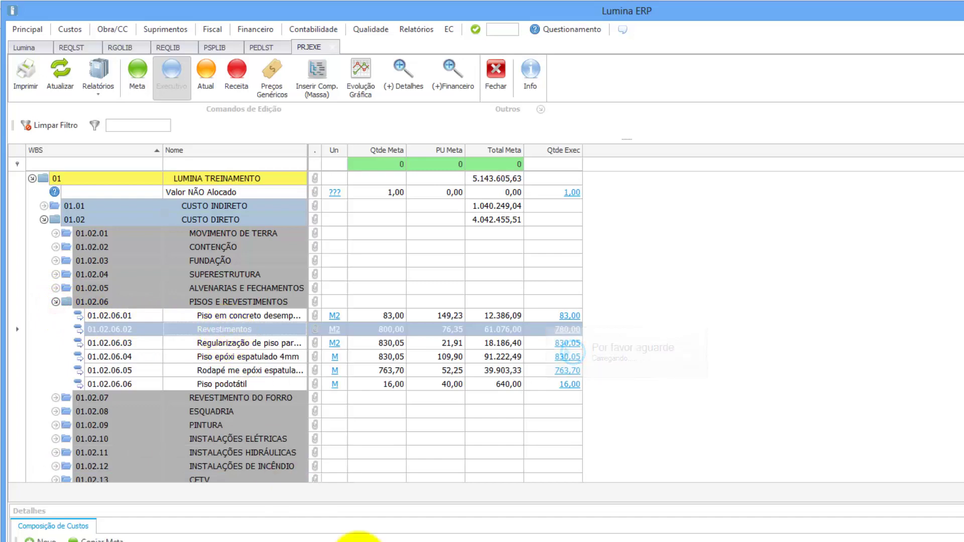
# - Enlarge the details area in the Atual view, then open and close the requisition report for the last listed Argamassa Ensacada item
pyautogui.moveTo(447, 502); pyautogui.dragTo(441, 433)
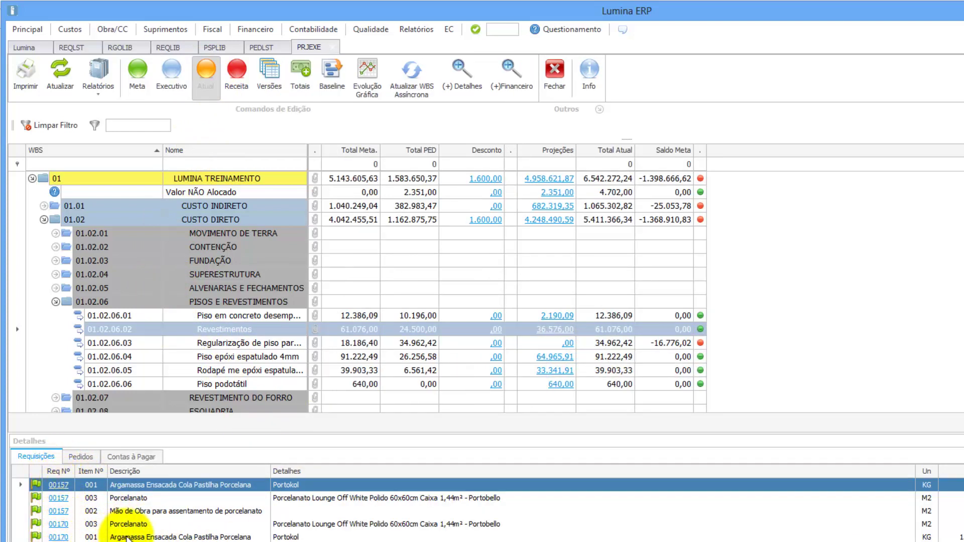
pyautogui.click(59, 537)
pyautogui.click(59, 536)
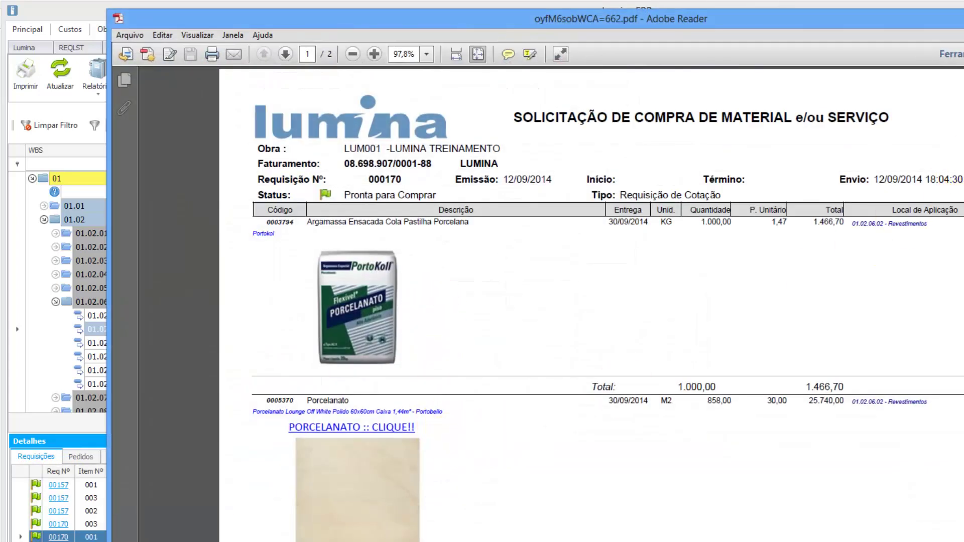
pyautogui.hotkey('alt', 'F4')
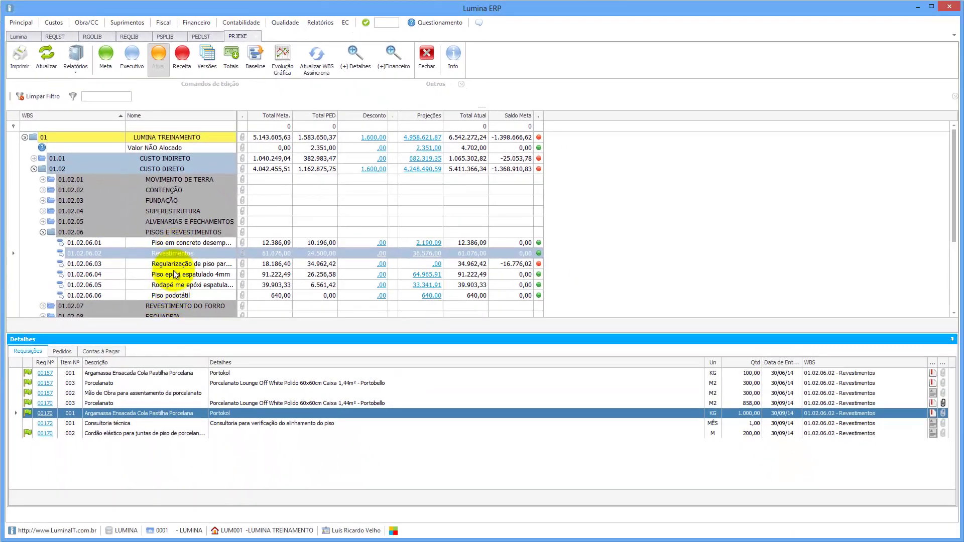
# - Search the purchase requisitions from the home screen using the Consulta Rápida option
pyautogui.click(18, 37)
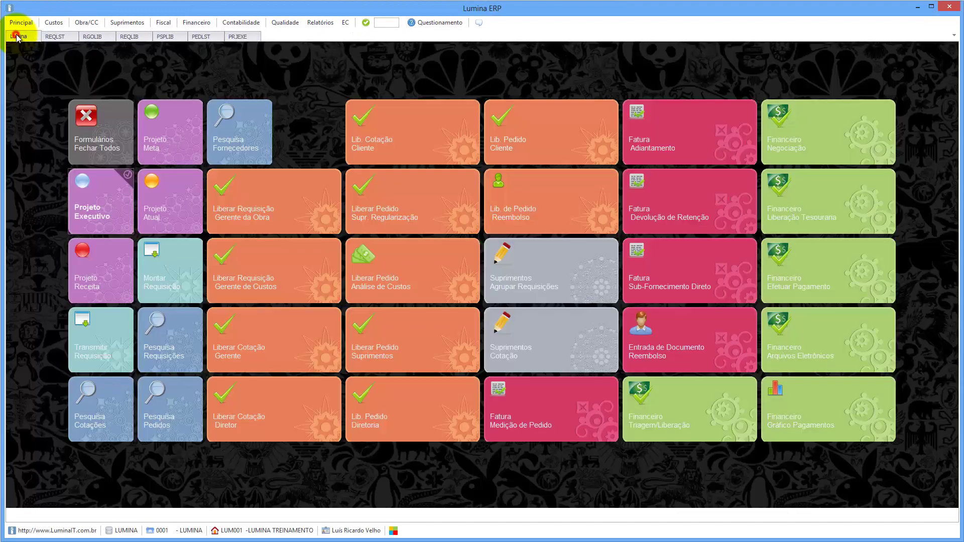
pyautogui.click(173, 349)
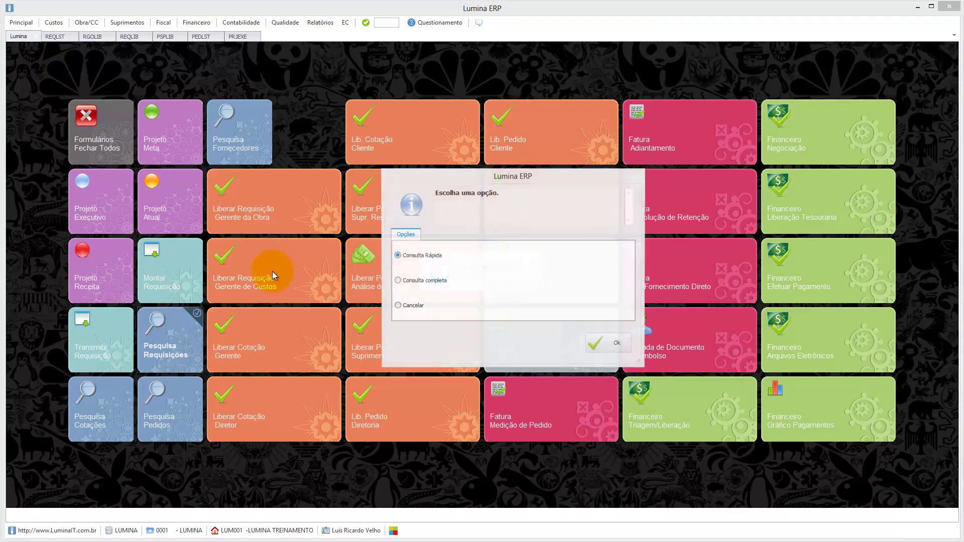
pyautogui.click(598, 349)
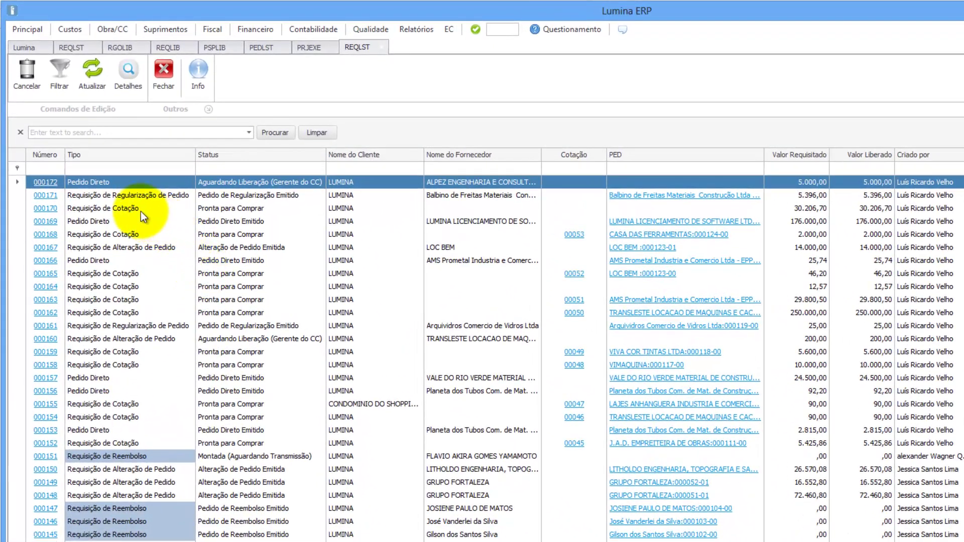
# - Select the newest Requisição de Regularização de Pedido and widen the PED column to fit the full order references
pyautogui.click(122, 201)
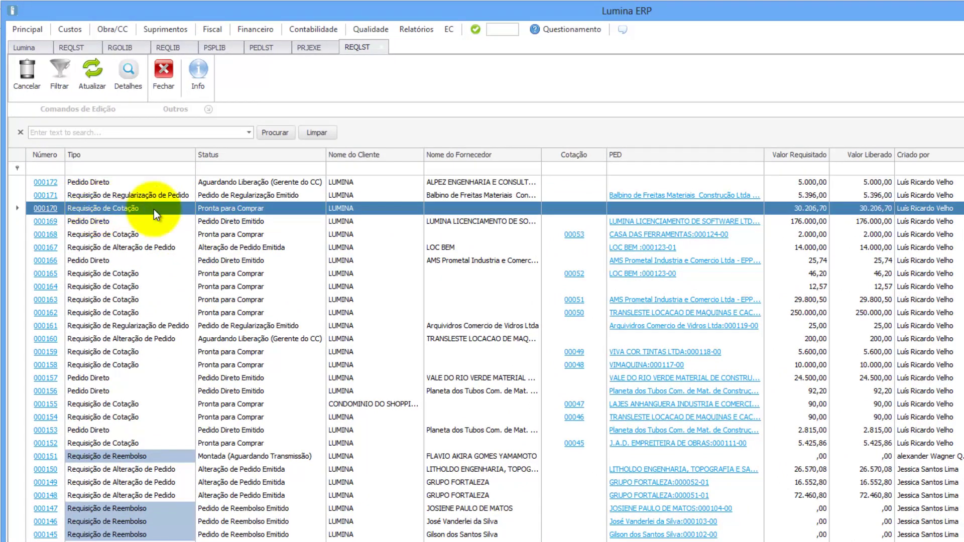
pyautogui.click(122, 198)
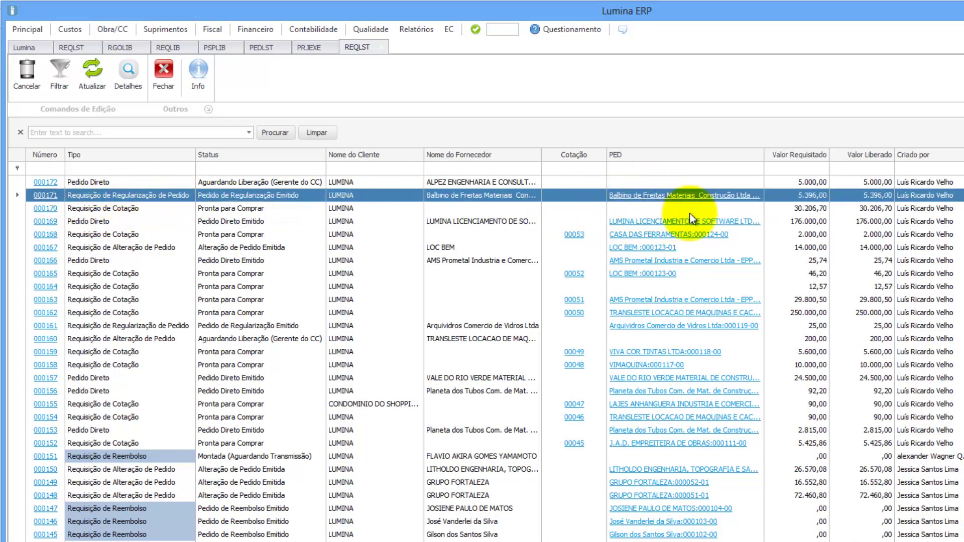
pyautogui.moveTo(764, 152); pyautogui.dragTo(859, 155)
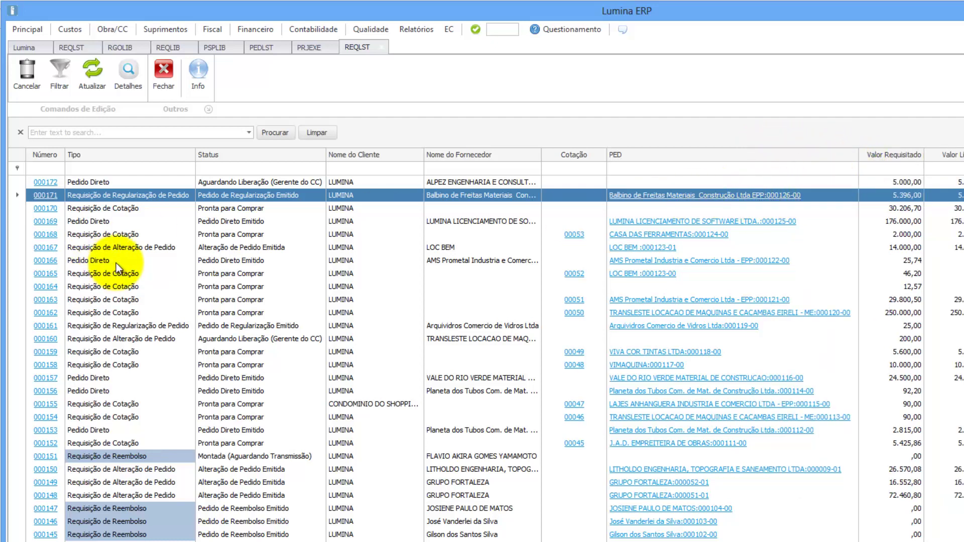
# - Filter the requisition list's PED column by the new Regularização order's number and clear the filter
pyautogui.click(625, 166)
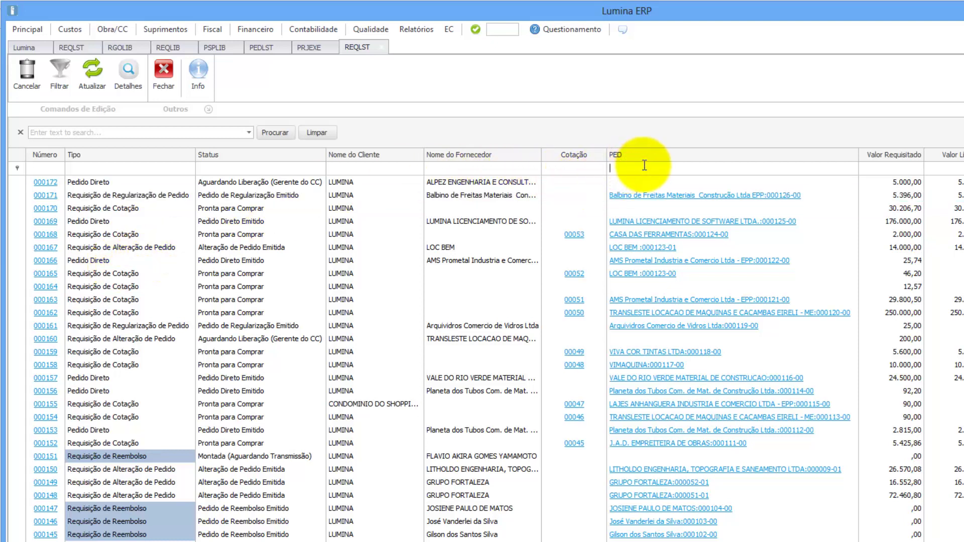
pyautogui.write('126')
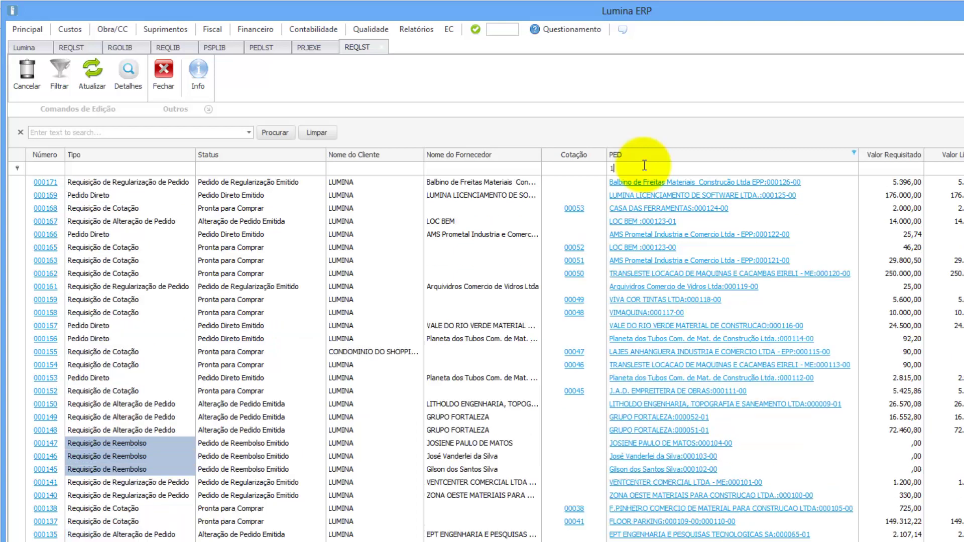
pyautogui.press('BackSpace')
pyautogui.press('BackSpace')
pyautogui.press('BackSpace')
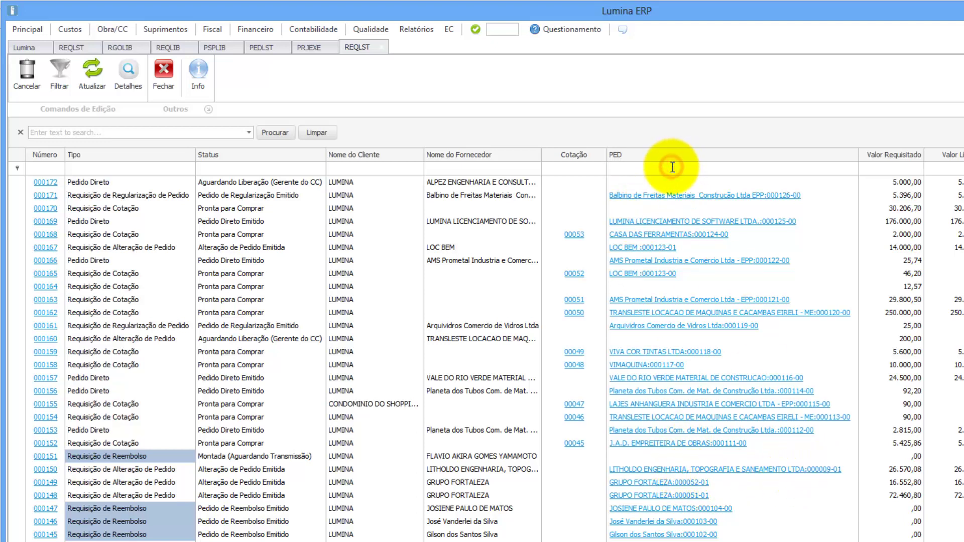
# - Filter the PED column by the LITHOLDO ENGENHARIA order's partial number, clear the filter, and close the requisition list
pyautogui.write('000')
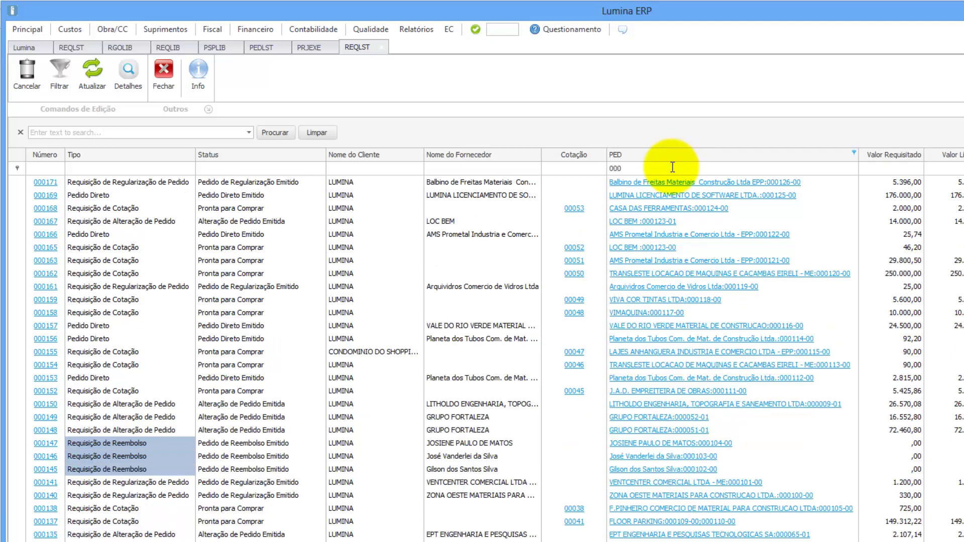
pyautogui.write('9')
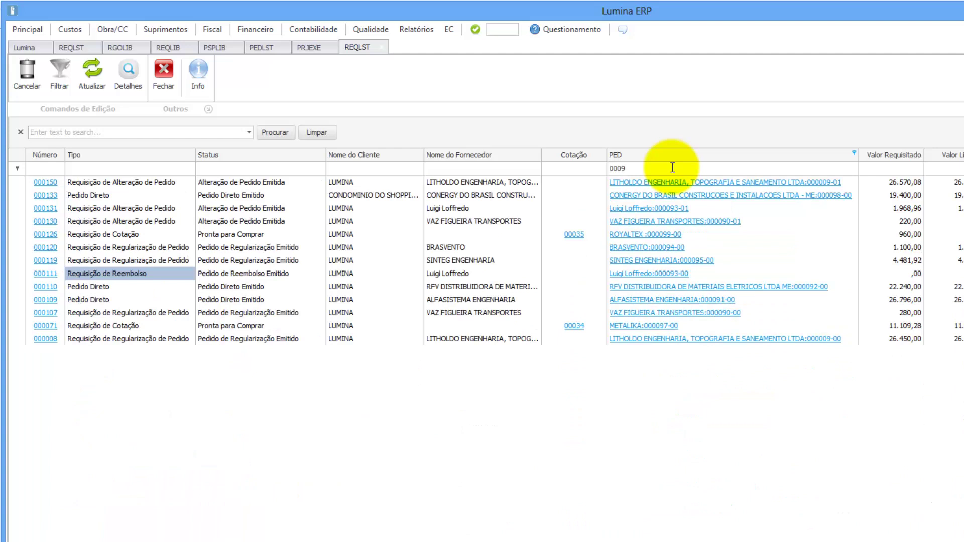
pyautogui.write('-')
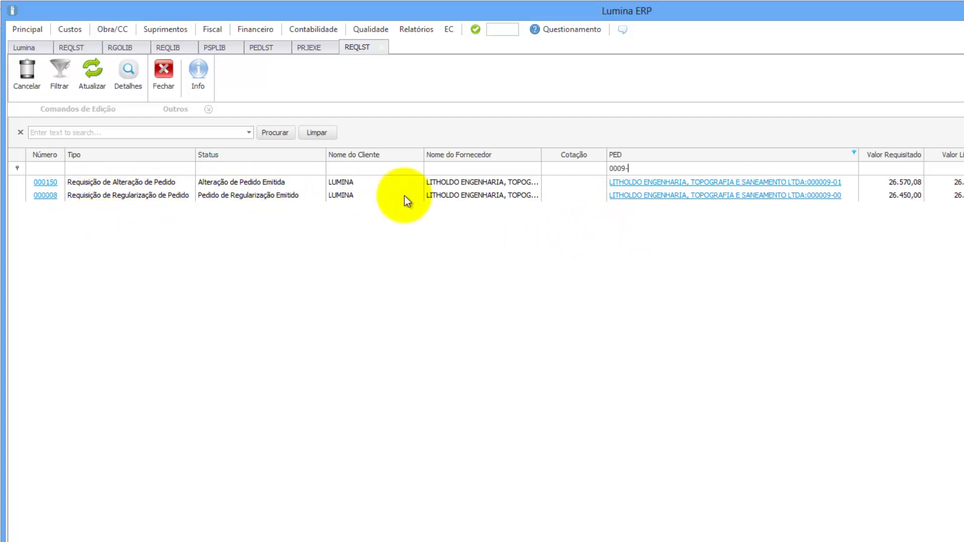
pyautogui.press('BackSpace')
pyautogui.press('BackSpace')
pyautogui.press('BackSpace')
pyautogui.press('BackSpace')
pyautogui.press('BackSpace')
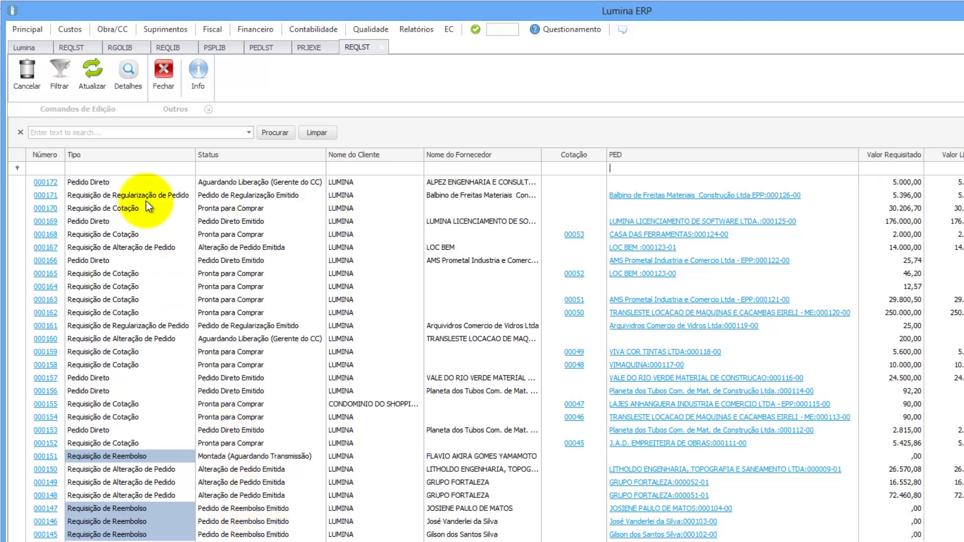
pyautogui.click(162, 71)
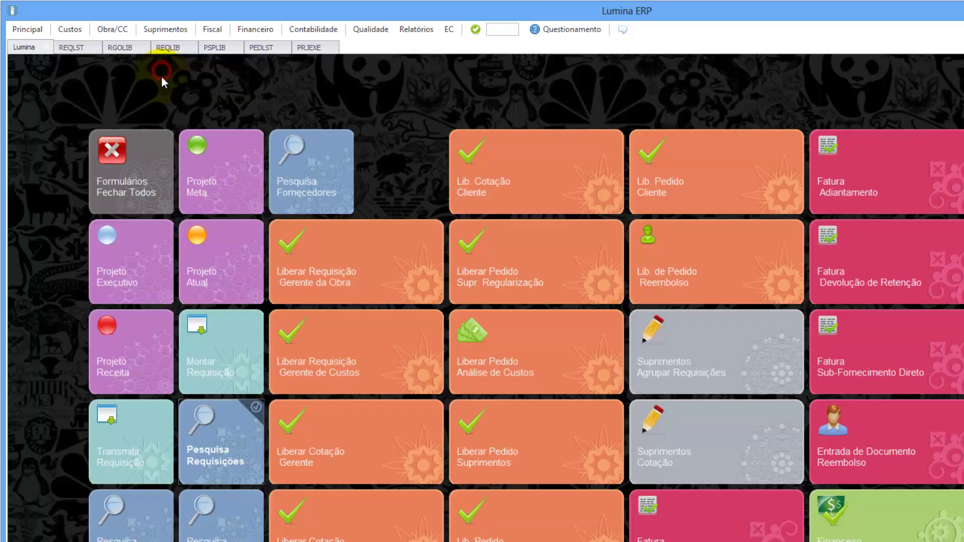